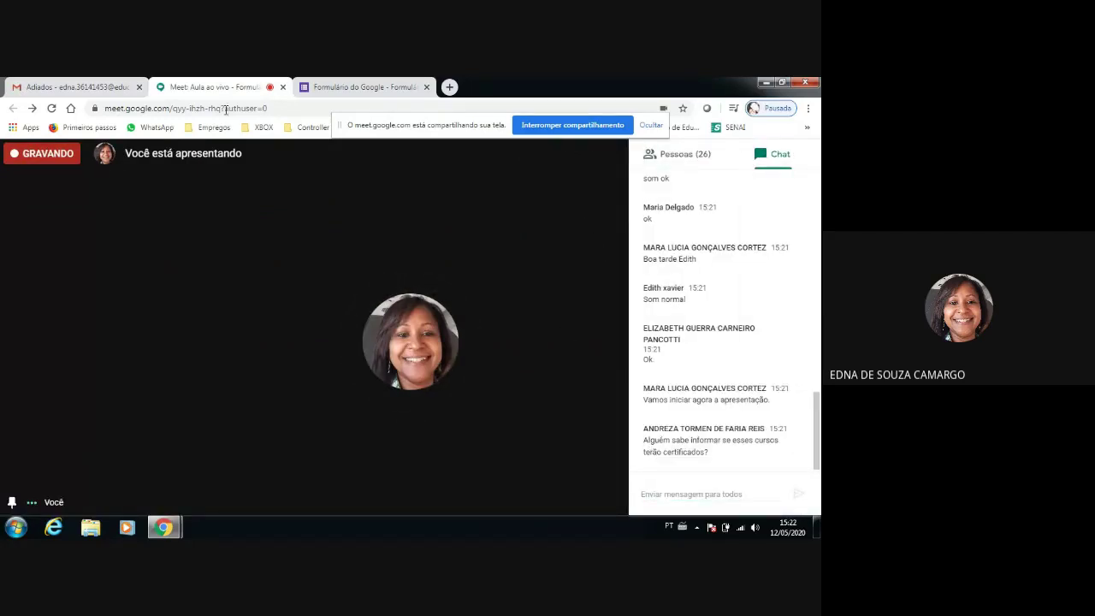
Look over the open Gmail mailbox and the existing Google Forms form, and check the Meet chat for participants' replies.
click(57, 88)
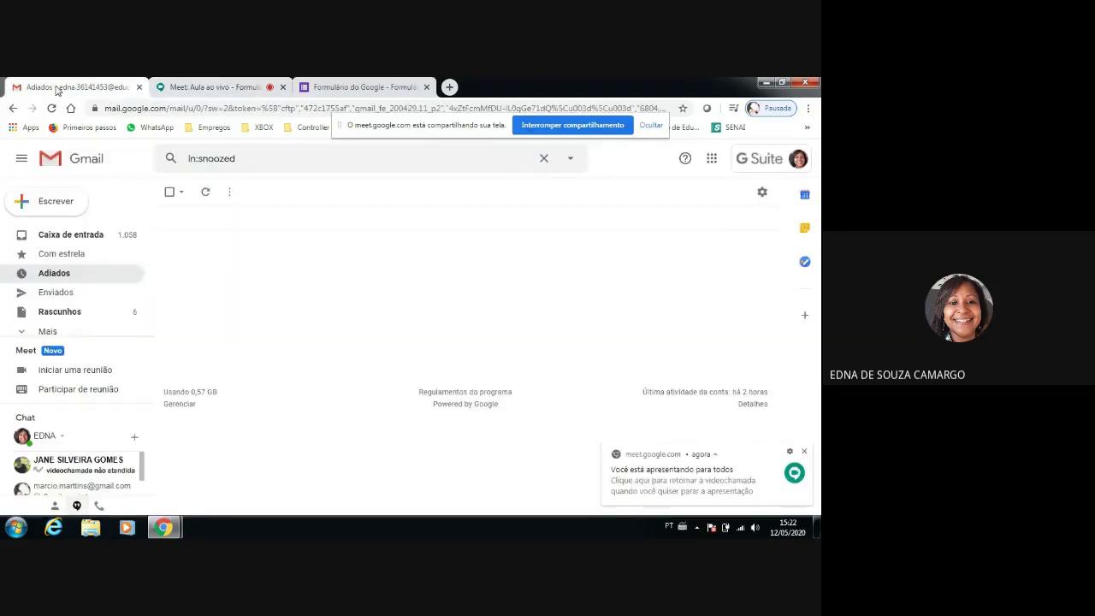
click(360, 94)
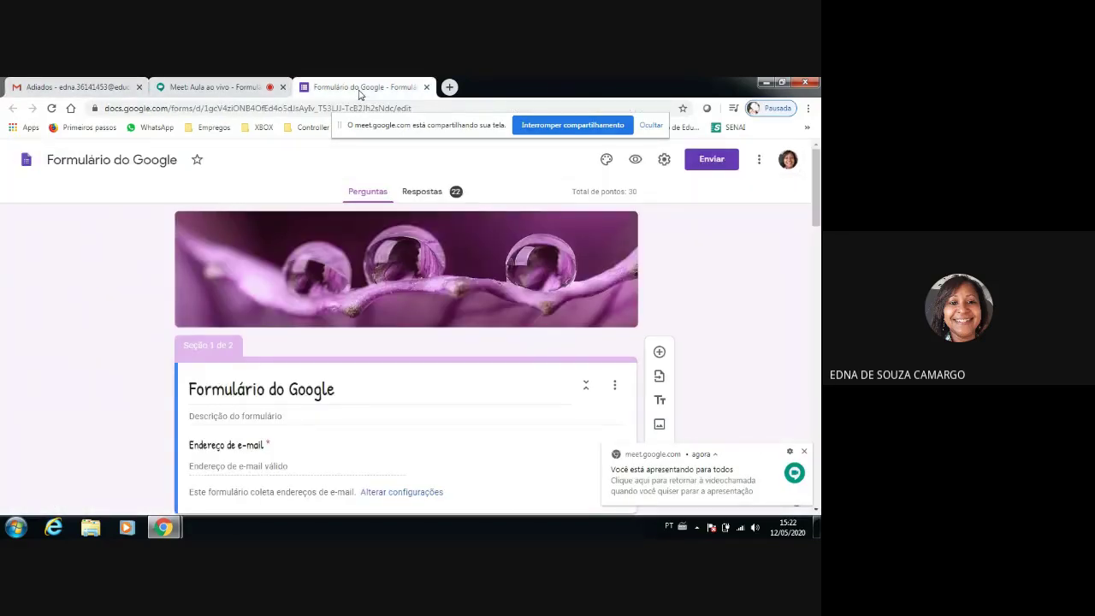
click(182, 89)
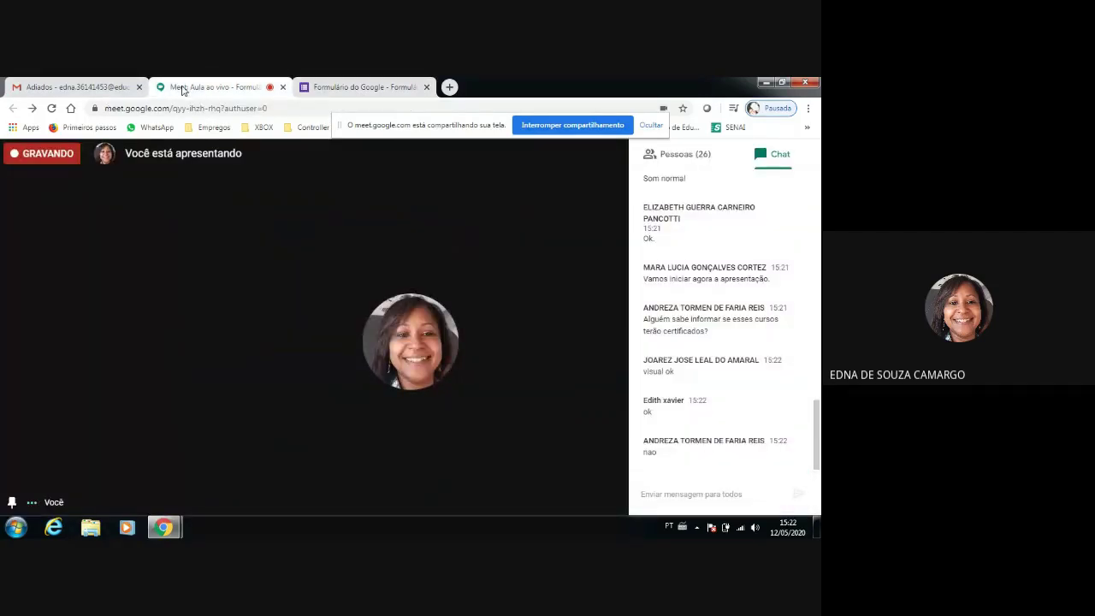
click(339, 88)
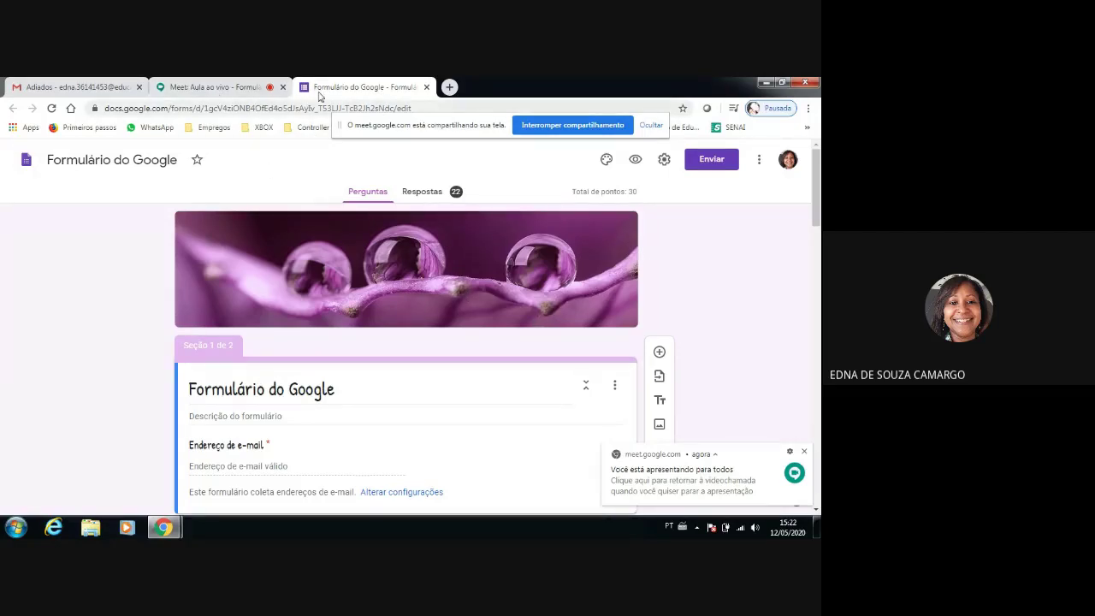
click(216, 86)
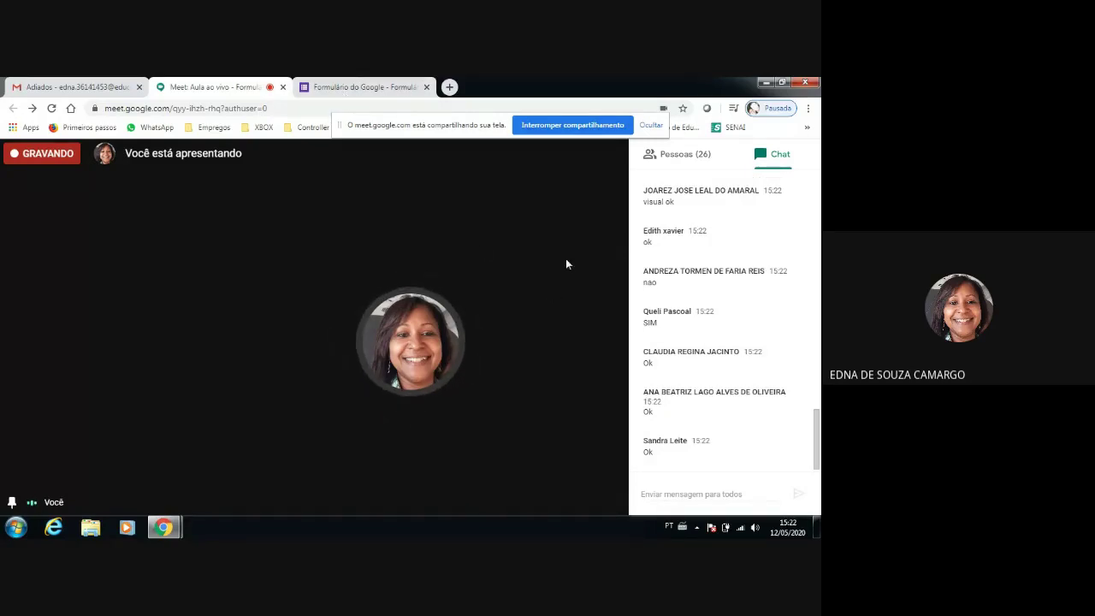
Switch to the "Formulário do Google" form and examine section 1, from the header image and title through its questions to the image item.
click(364, 89)
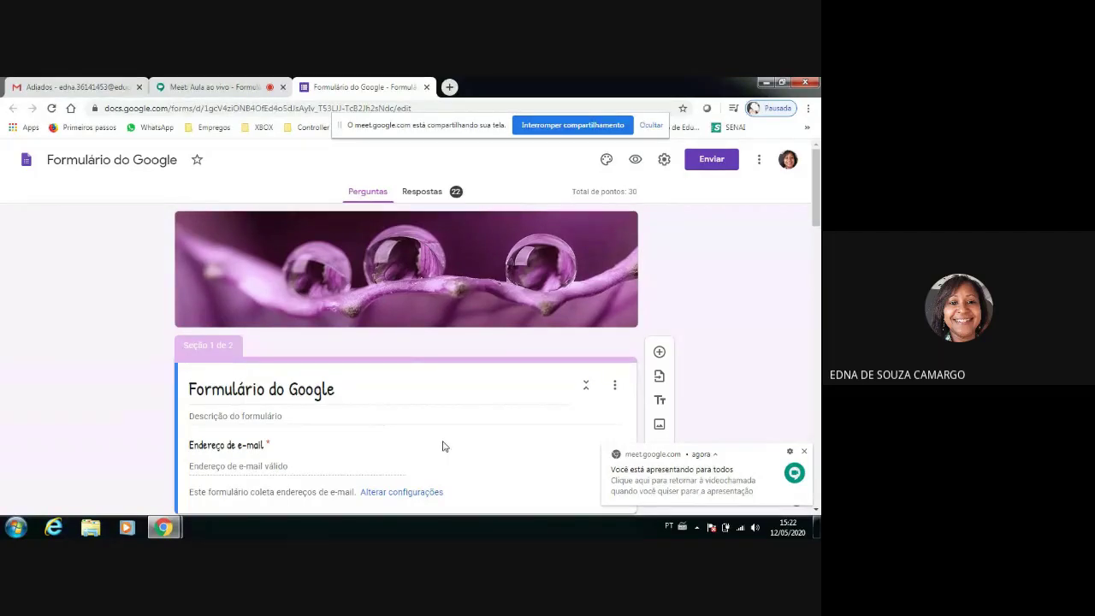
scroll(443, 446, down, 1)
scroll(444, 446, up, 1)
scroll(731, 346, down, 2)
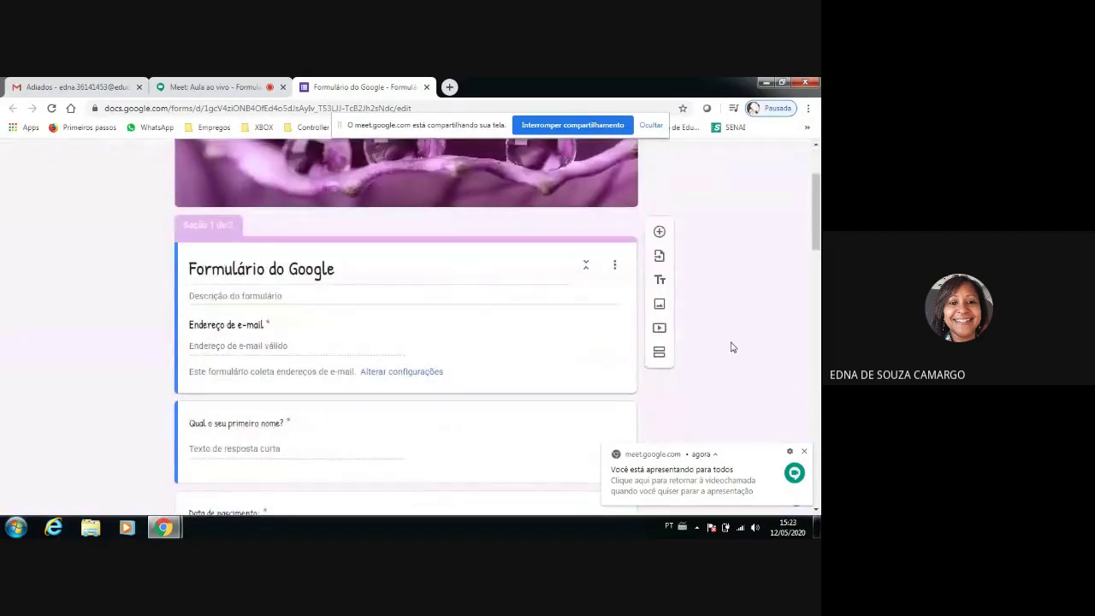
scroll(732, 347, down, 1)
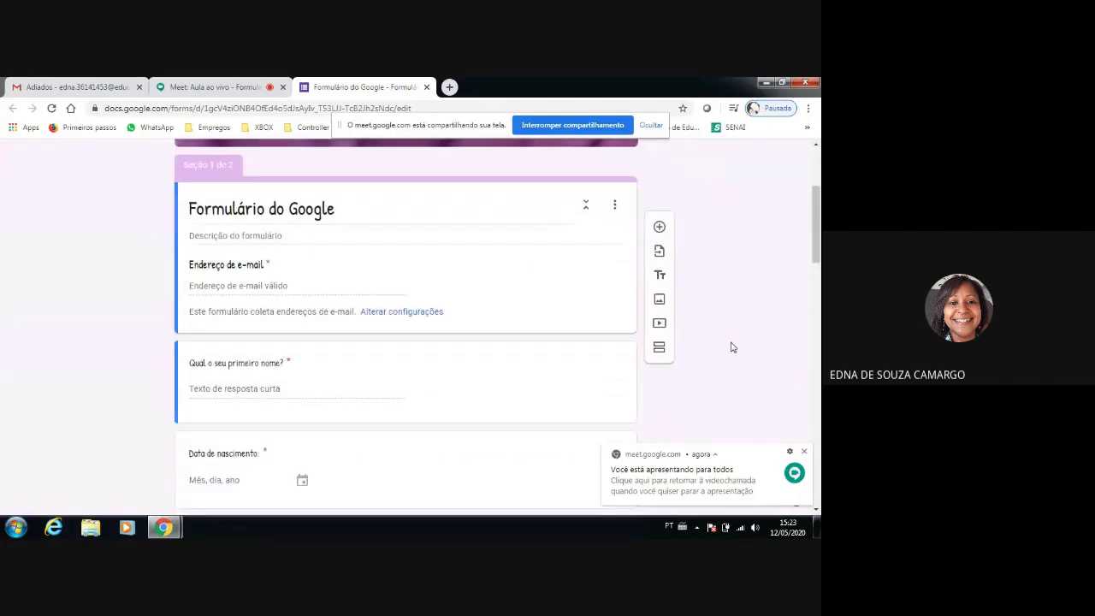
scroll(732, 347, down, 1)
scroll(732, 348, down, 1)
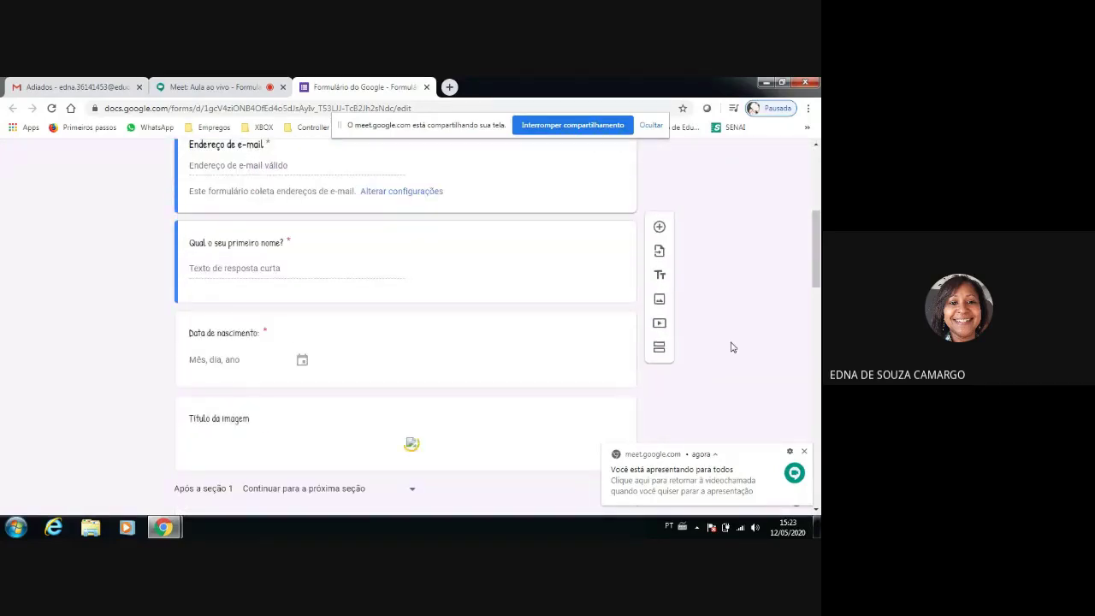
scroll(731, 345, up, 2)
scroll(731, 345, up, 3)
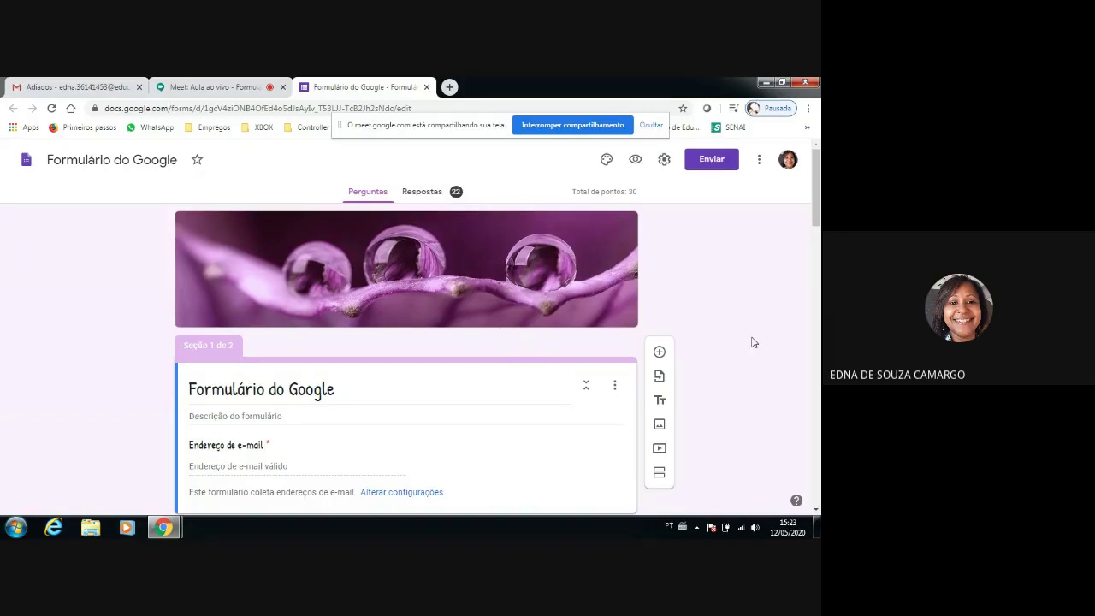
scroll(749, 341, down, 2)
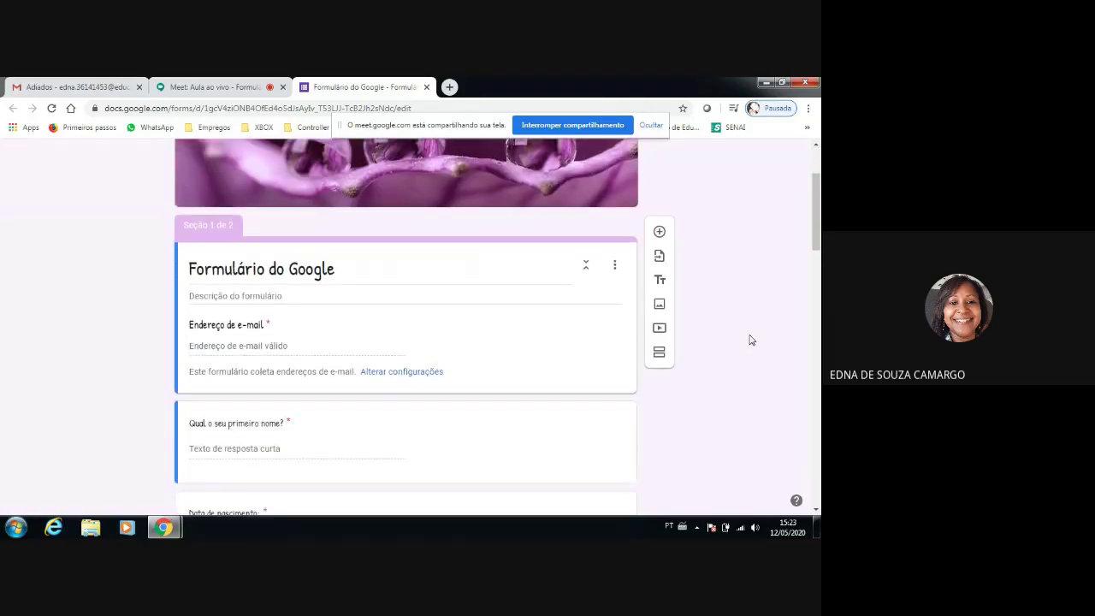
scroll(750, 340, down, 1)
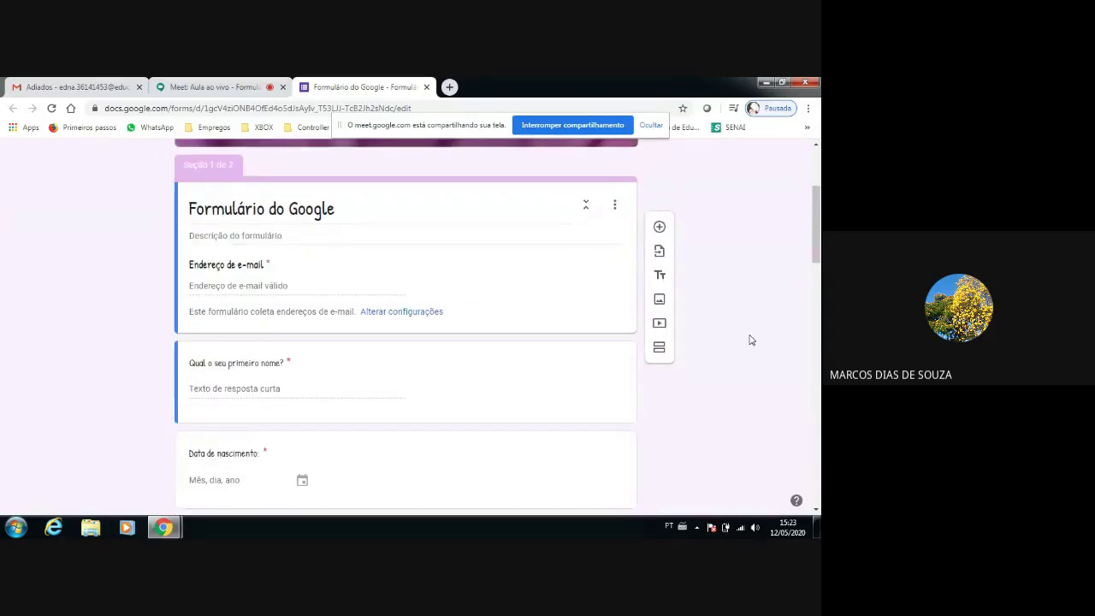
scroll(749, 340, down, 1)
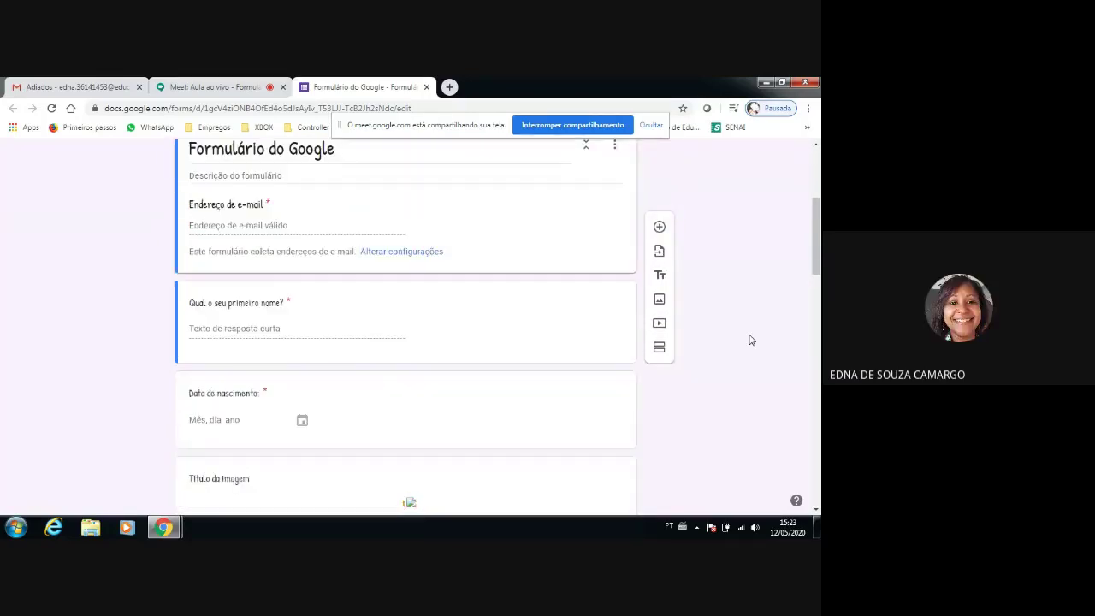
scroll(749, 341, down, 2)
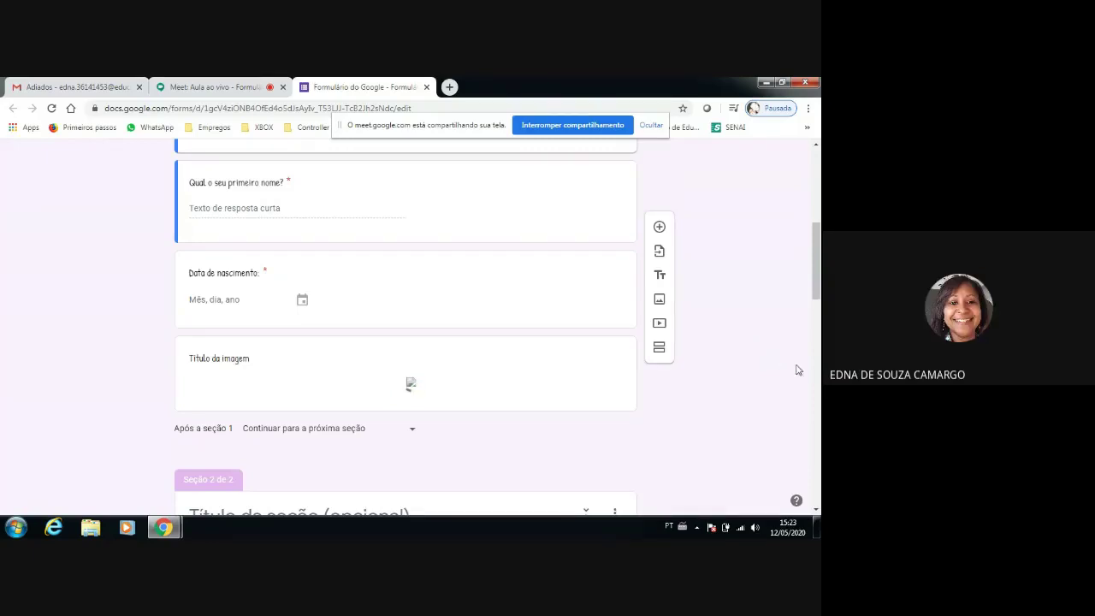
scroll(729, 348, up, 2)
scroll(730, 344, up, 1)
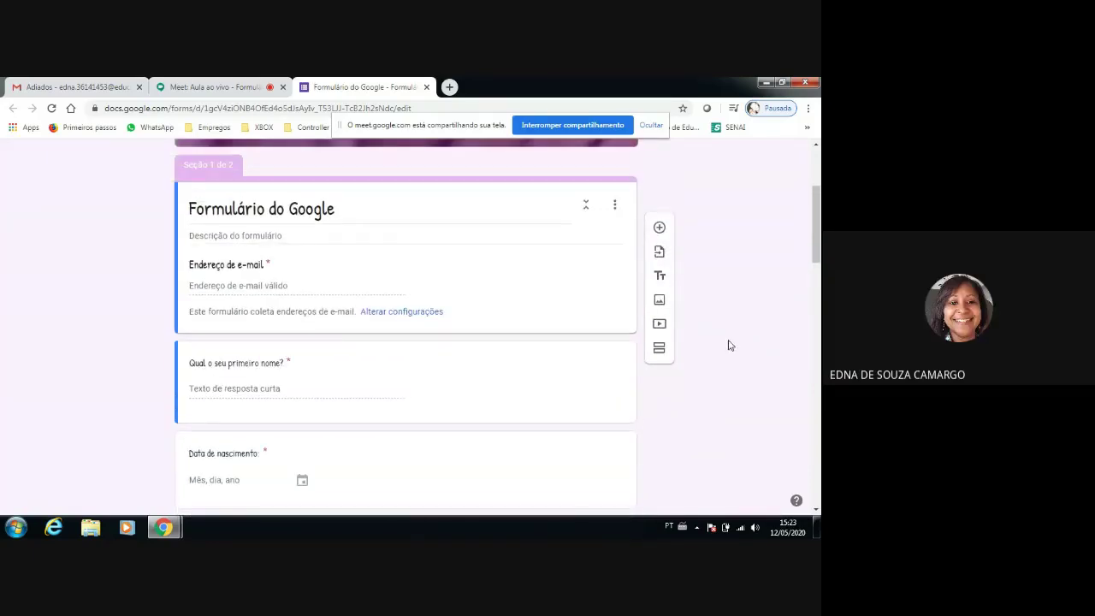
scroll(730, 345, up, 1)
scroll(730, 345, up, 2)
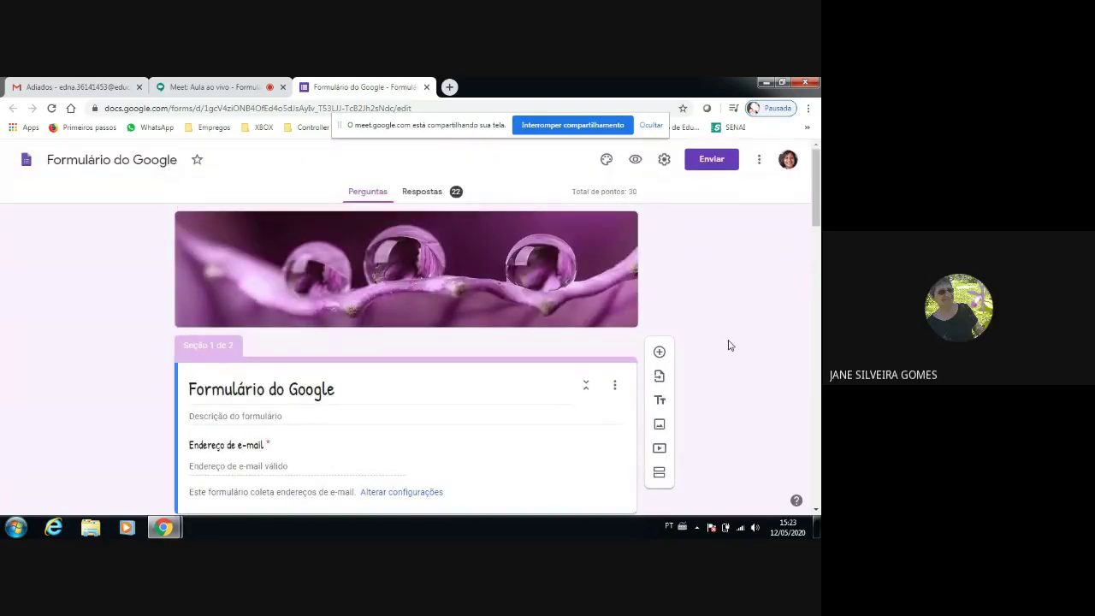
Switch to the Meet call and look through the list of people attending.
click(195, 88)
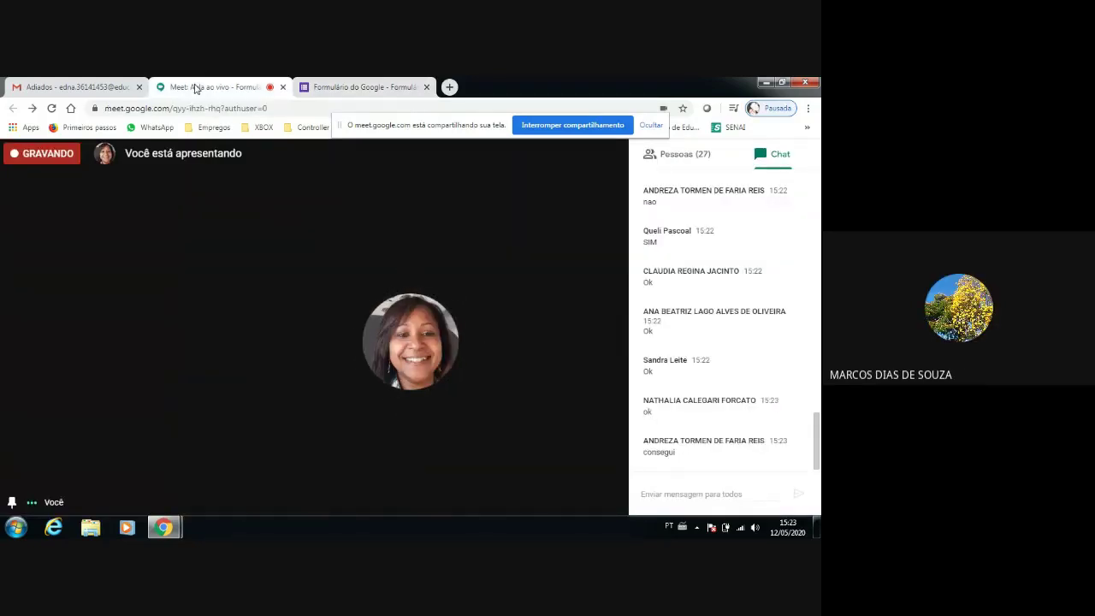
click(684, 159)
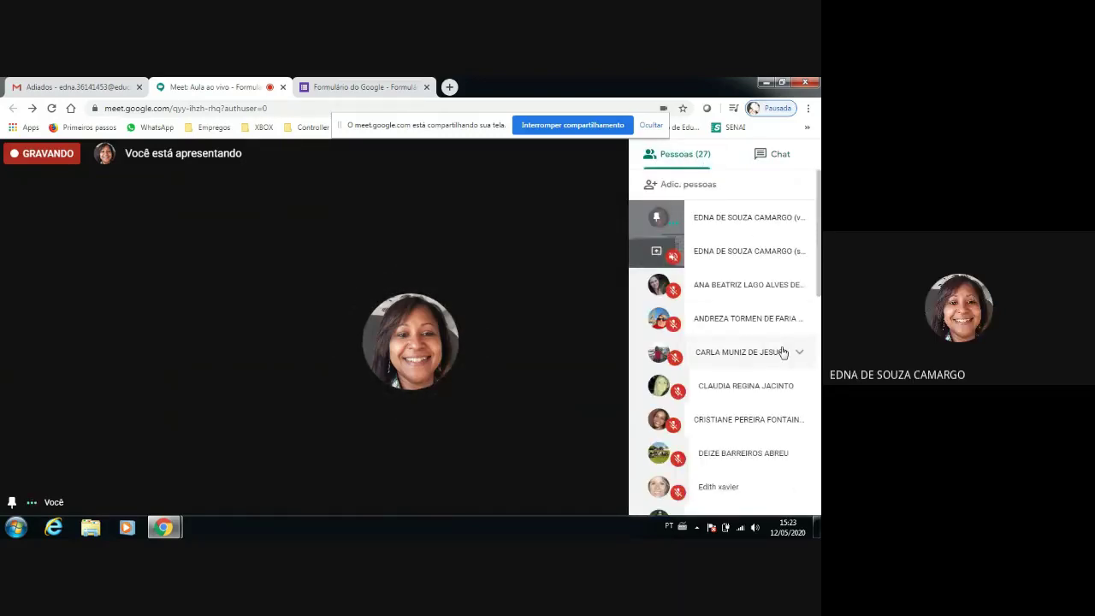
scroll(783, 351, down, 5)
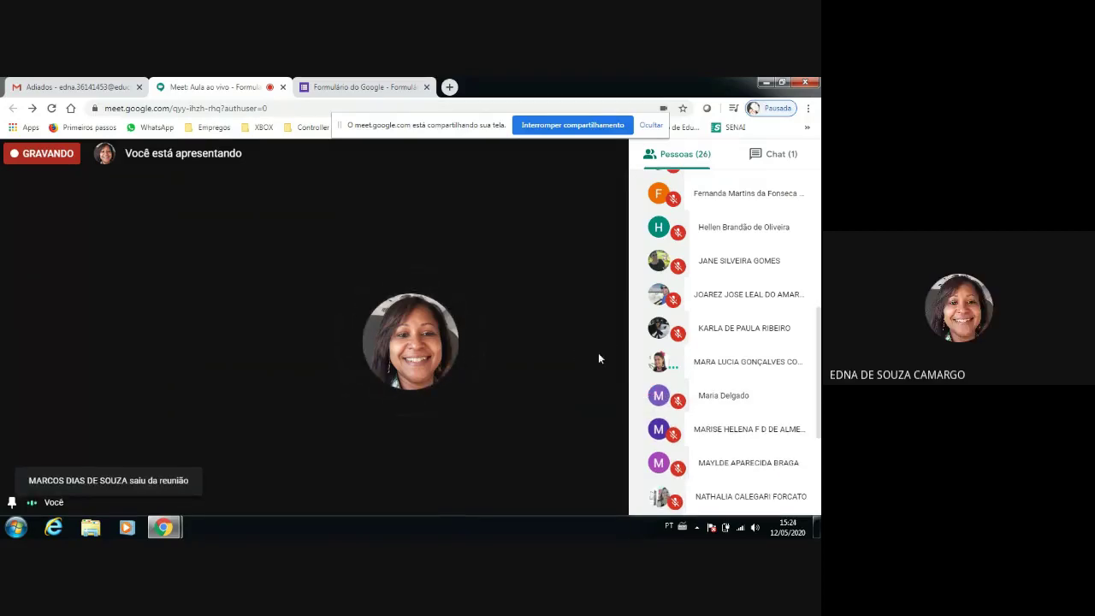
scroll(638, 366, up, 8)
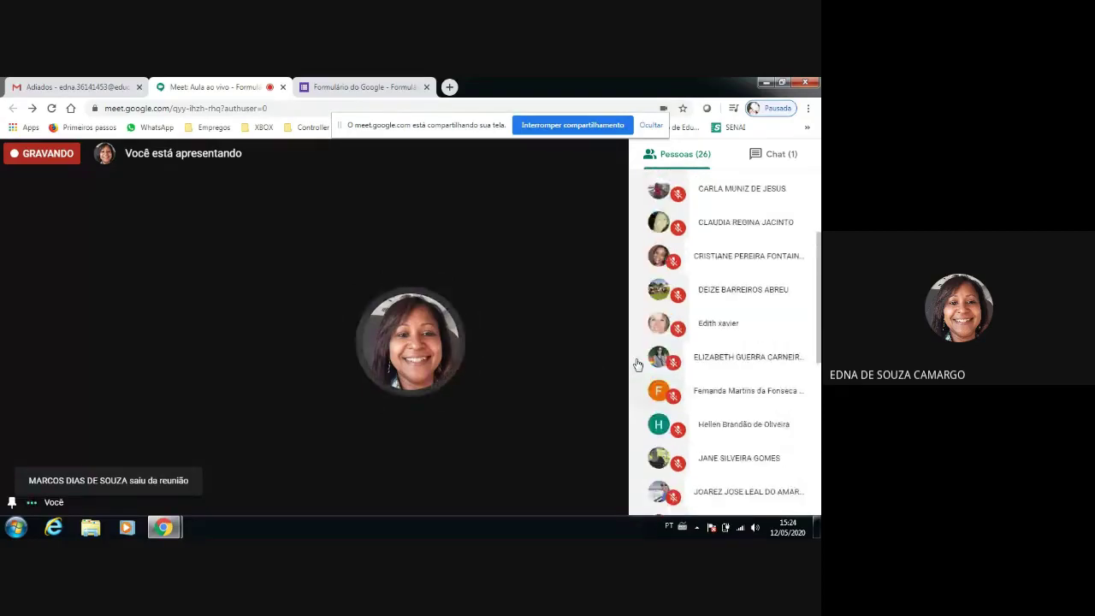
Return to the "Formulário do Google" form and review its title, e-mail, first-name and birth-date fields.
click(363, 89)
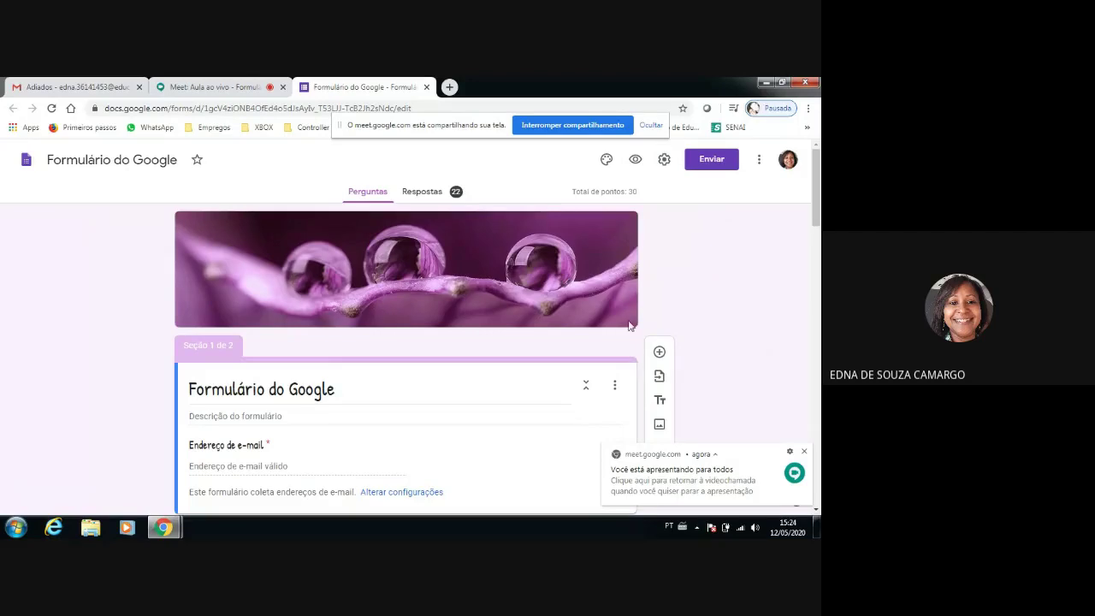
scroll(448, 304, down, 2)
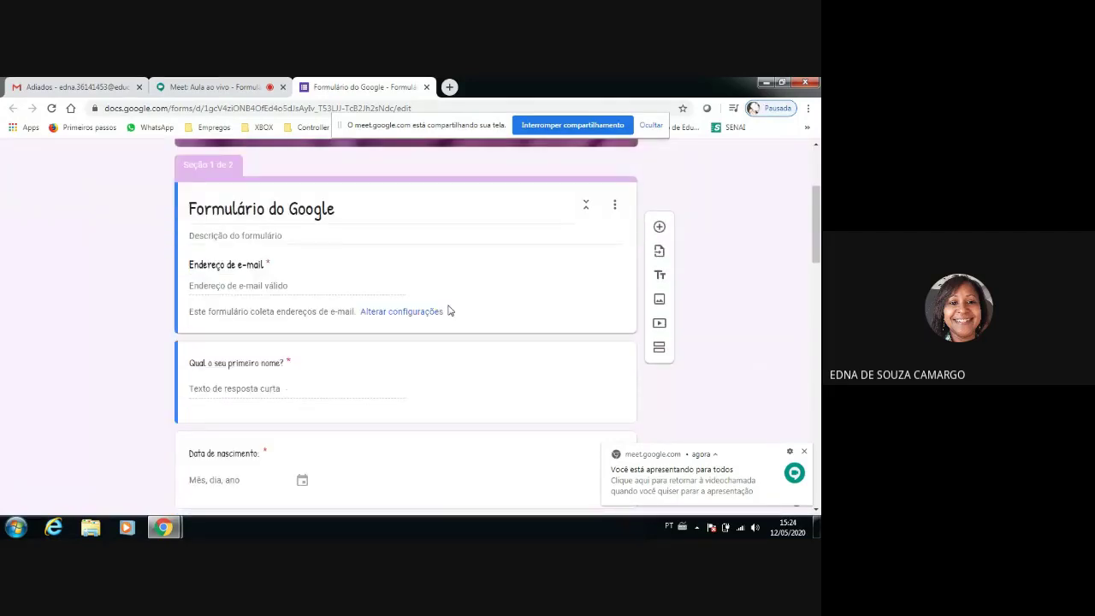
scroll(448, 311, down, 1)
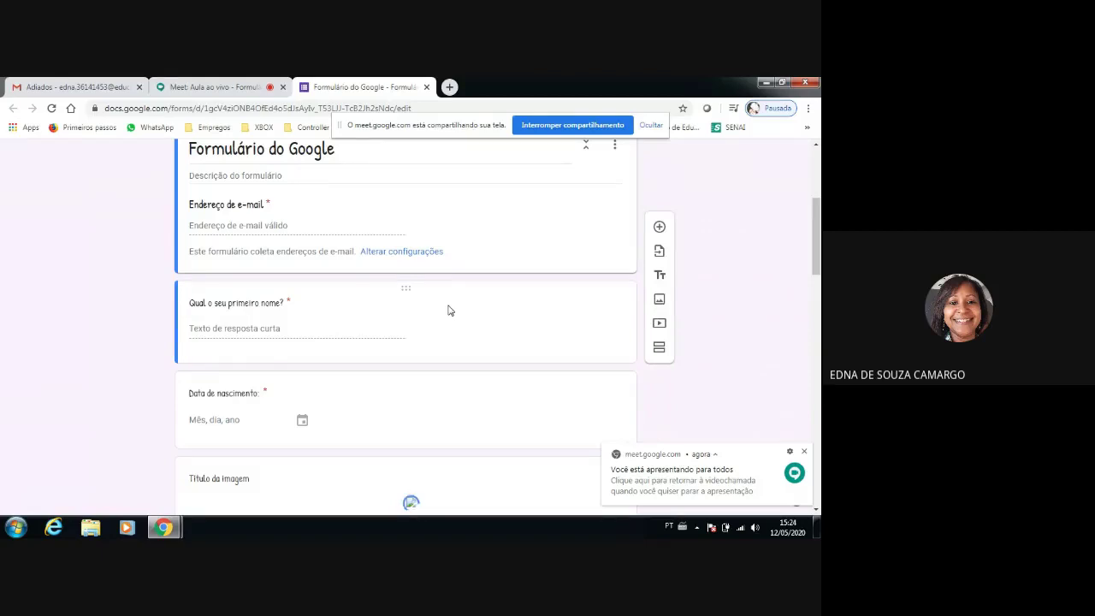
scroll(450, 310, up, 1)
scroll(450, 310, up, 3)
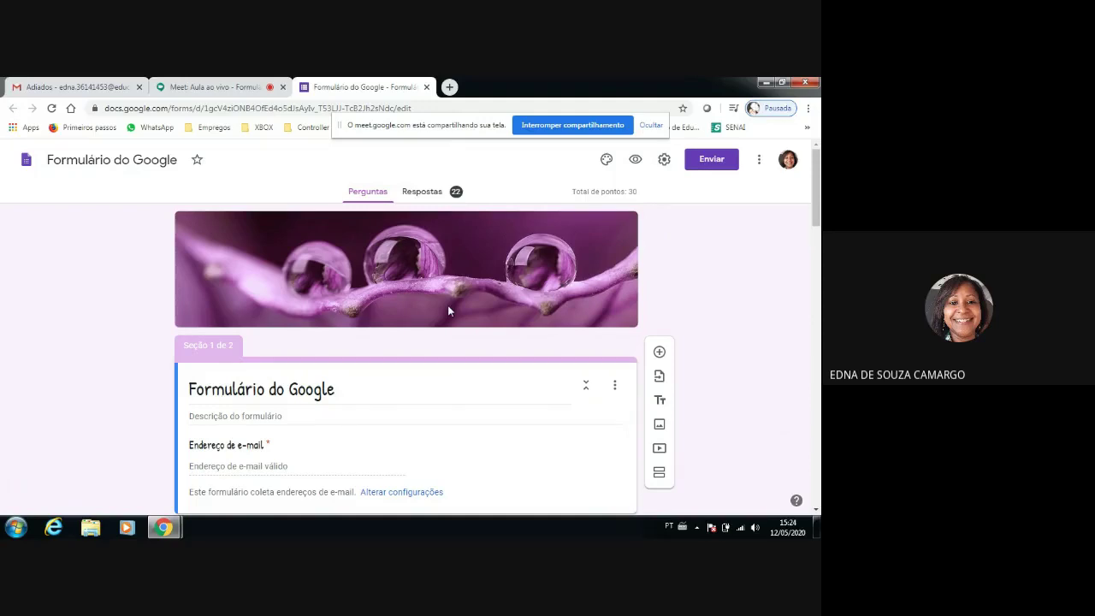
Switch to Gmail, look through the available Google apps for Formulários and Drive, and open Google Drive.
click(72, 86)
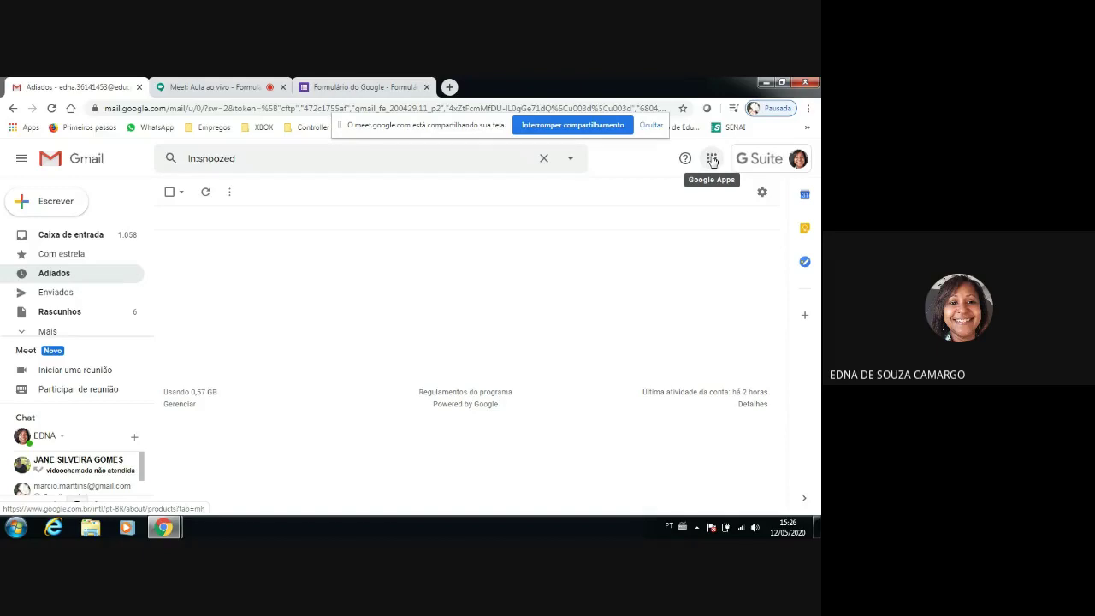
click(711, 160)
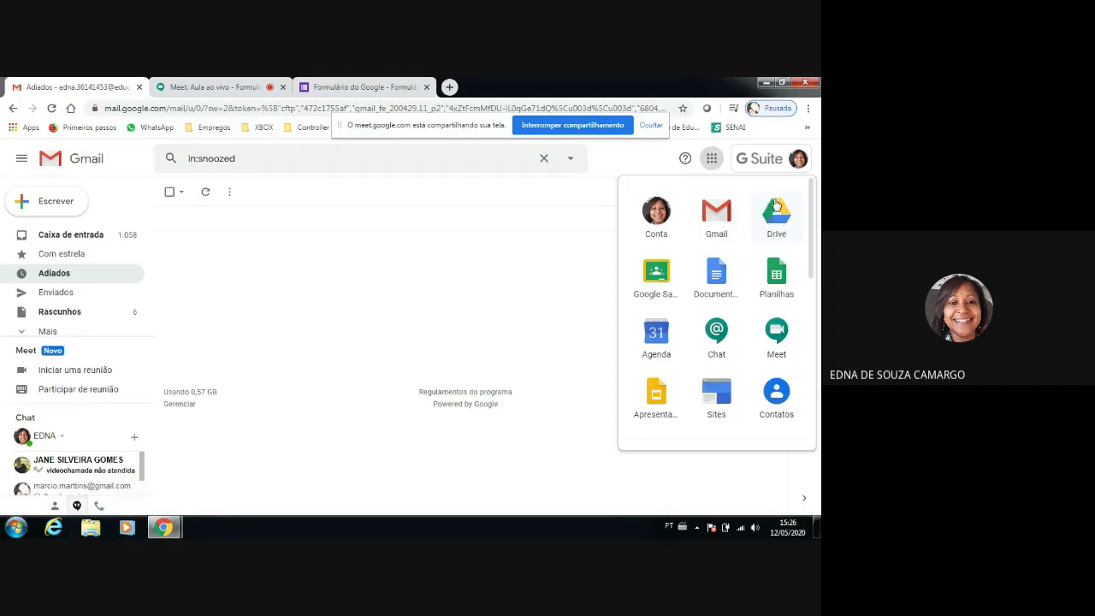
drag(811, 235, 807, 346)
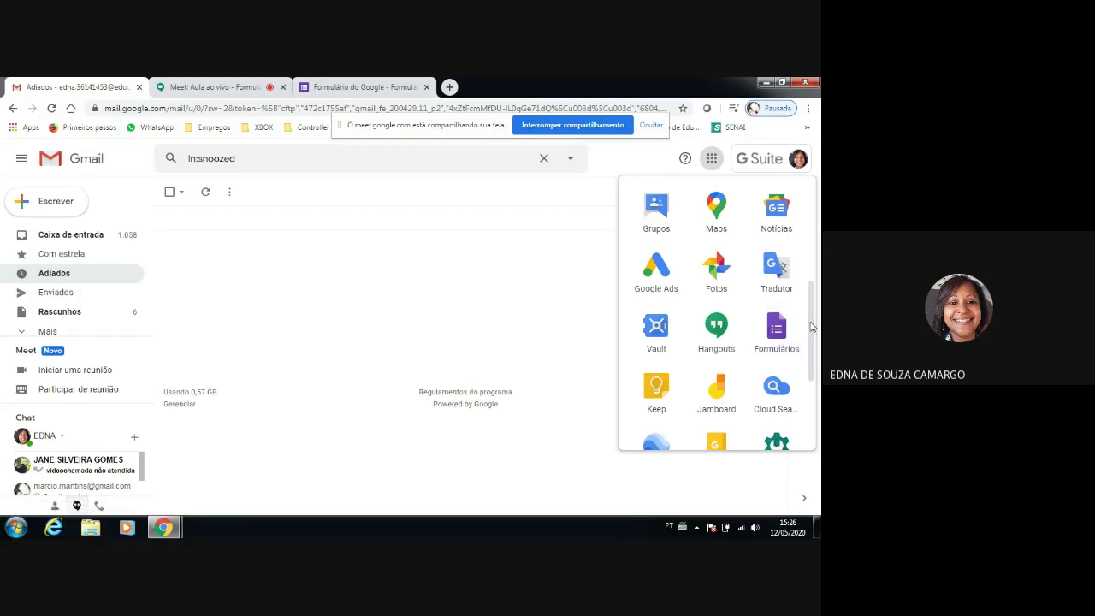
scroll(805, 306, up, 1)
drag(805, 306, 809, 221)
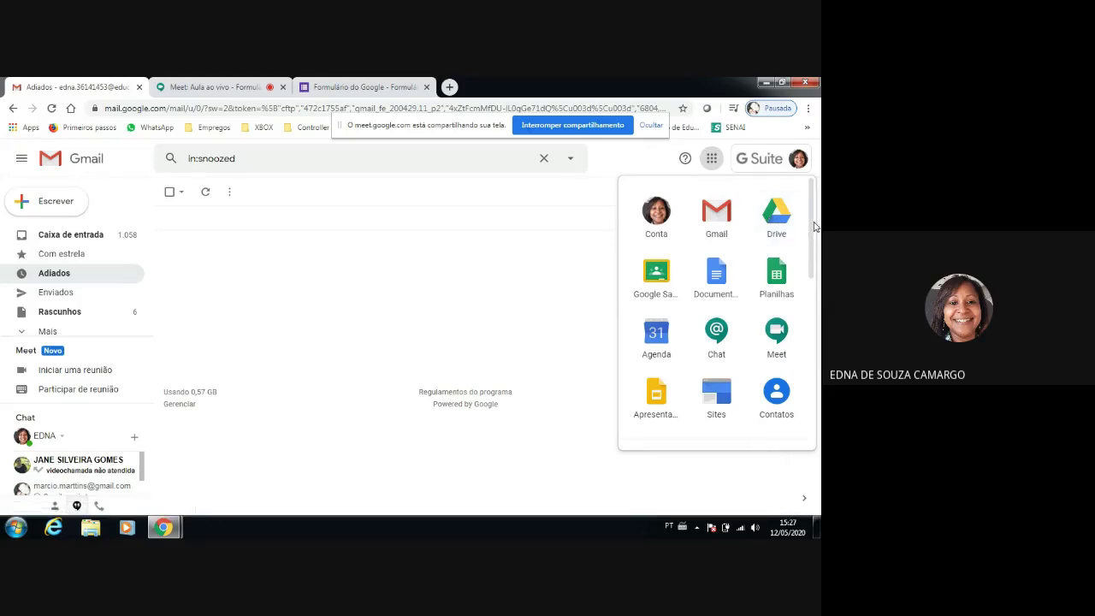
drag(814, 225, 795, 342)
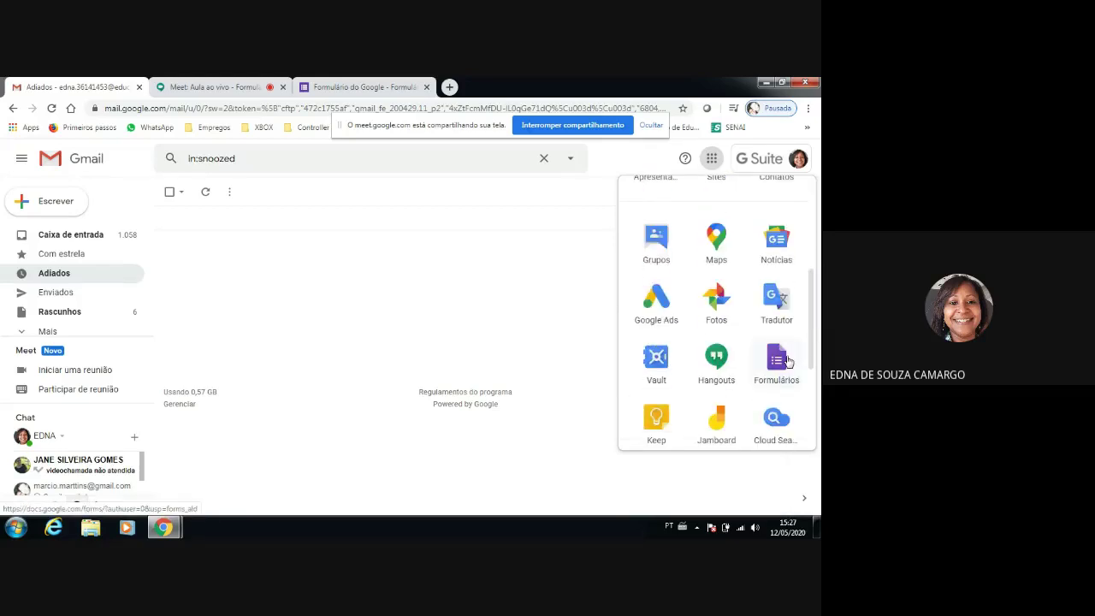
scroll(813, 314, up, 3)
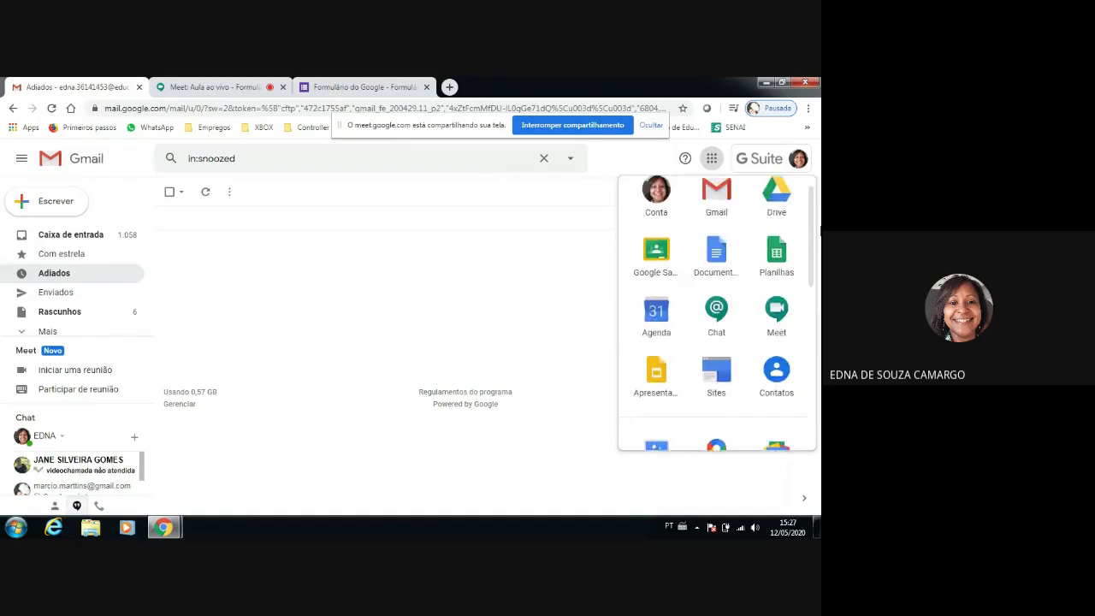
click(777, 219)
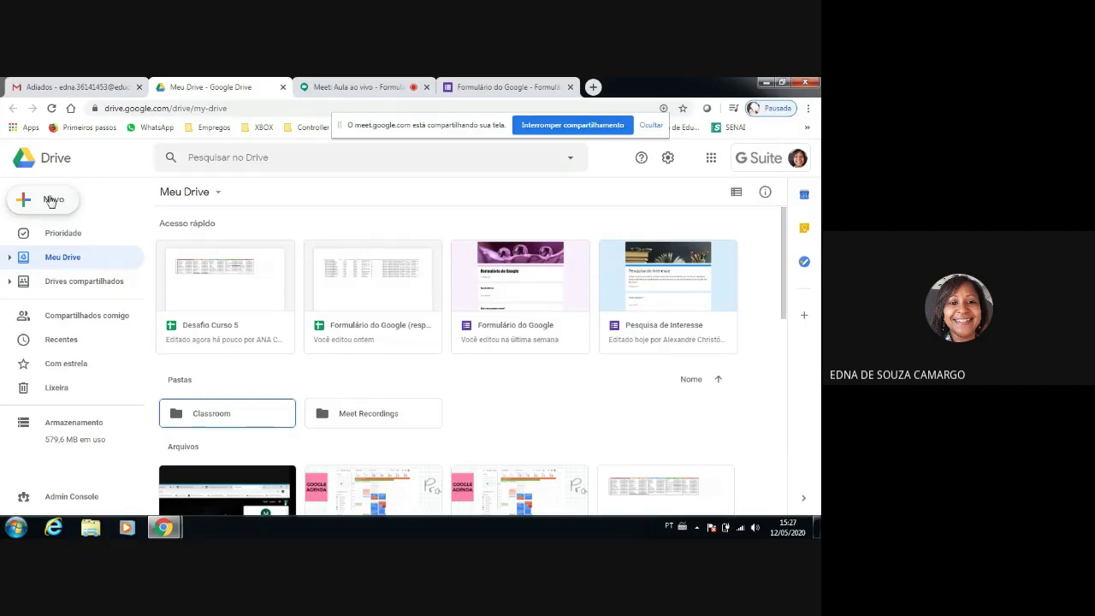
Create a new blank Google Forms form in Meu Drive.
click(51, 200)
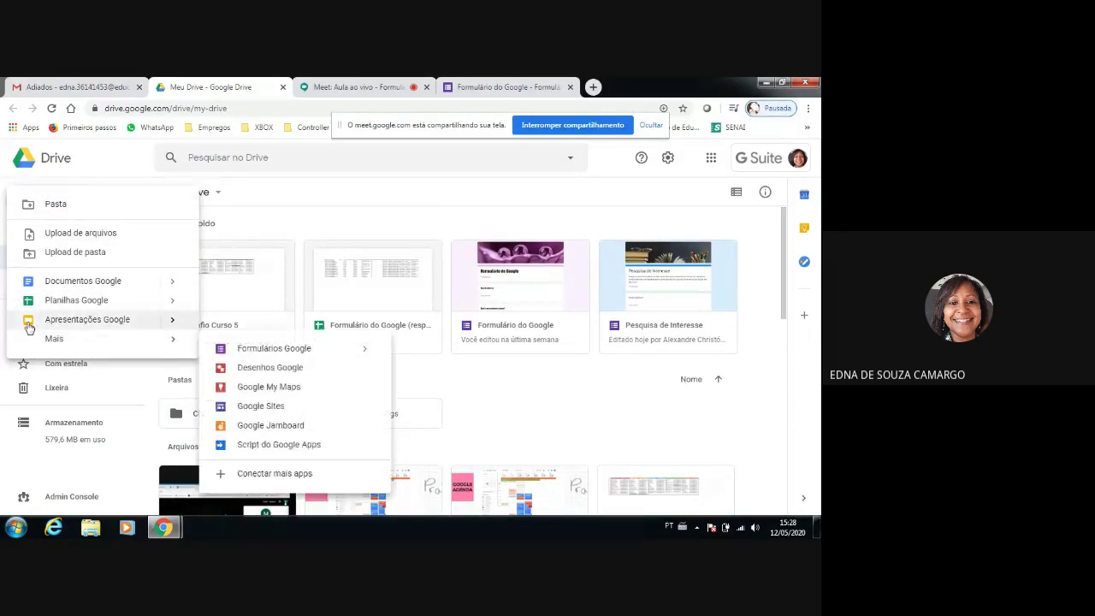
mouse_move(51, 344)
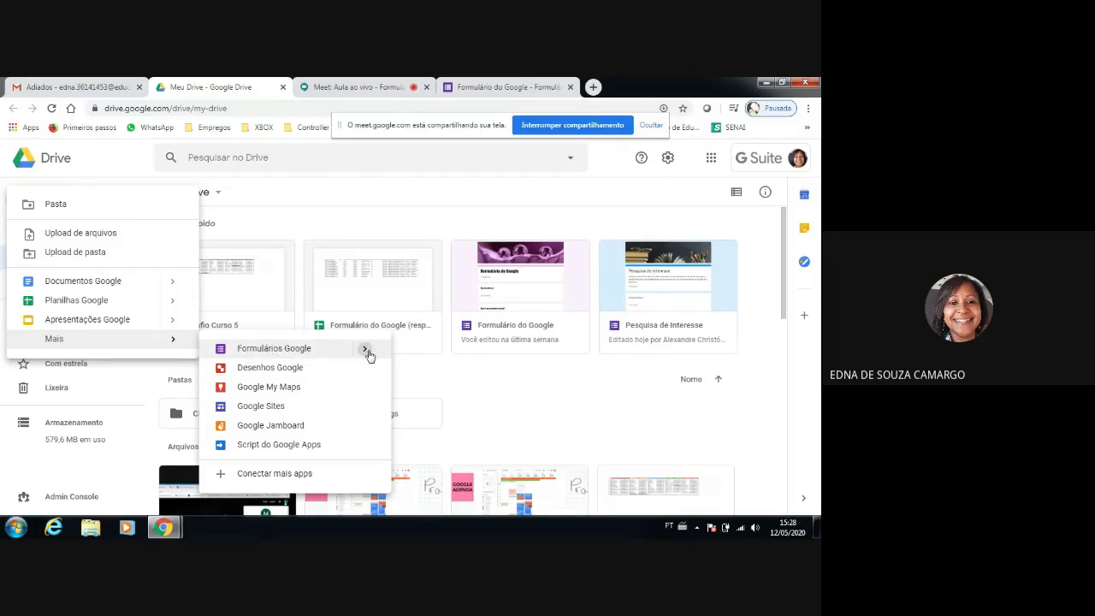
mouse_move(368, 353)
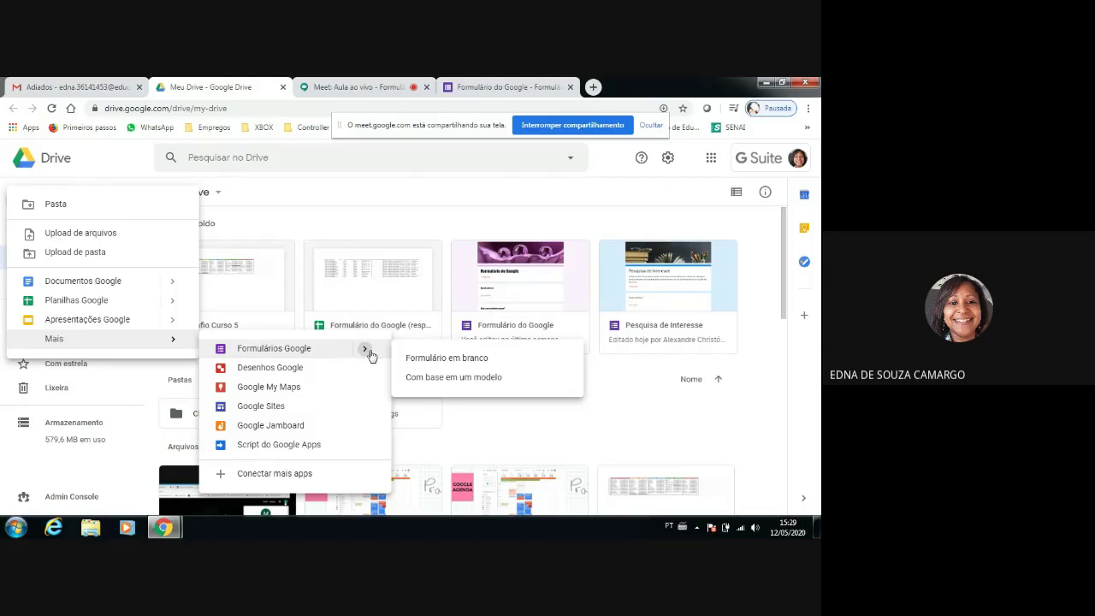
click(431, 363)
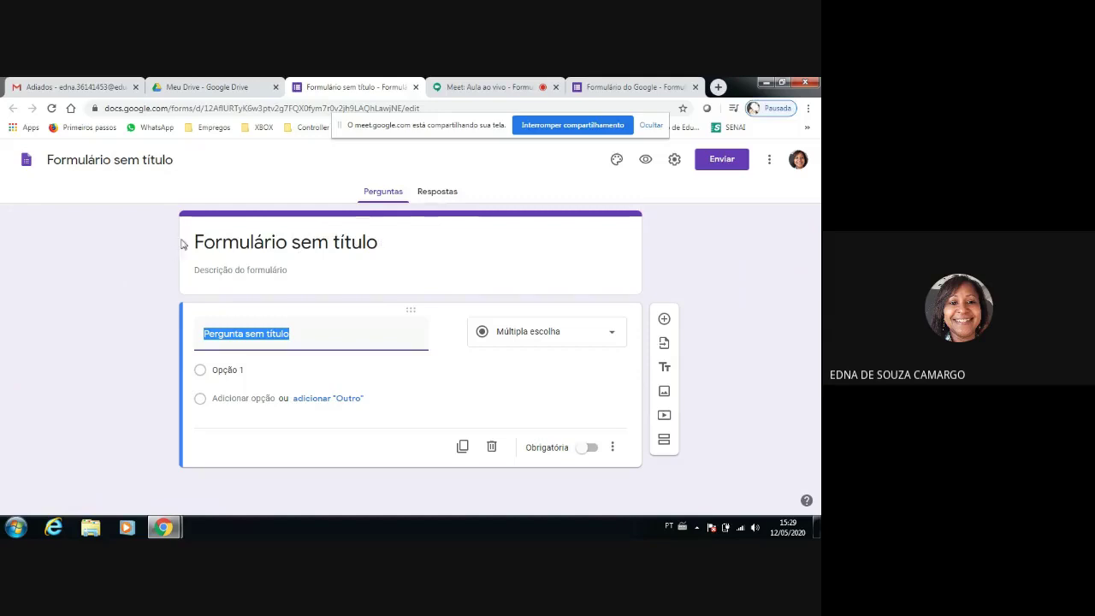
Change the form's heading to "Formulário do Google 2".
click(391, 246)
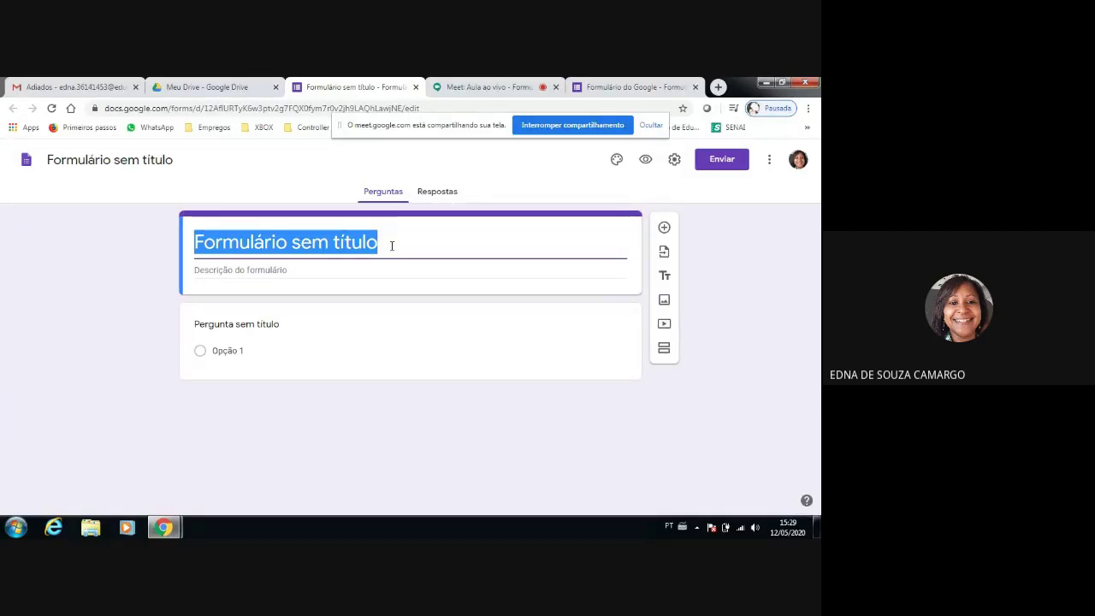
text(F)
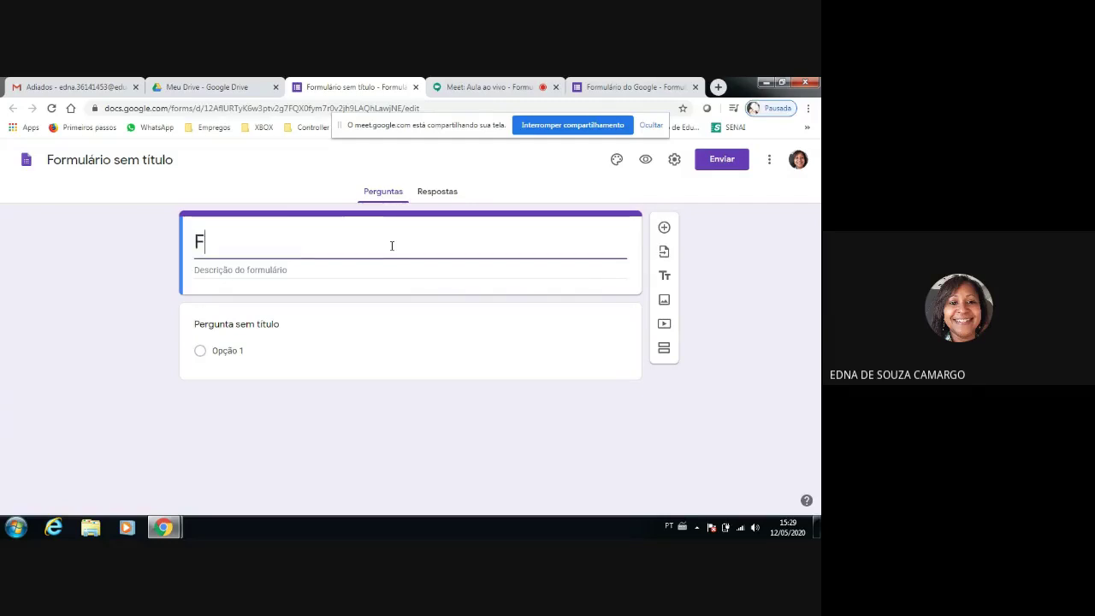
text(ornulá)
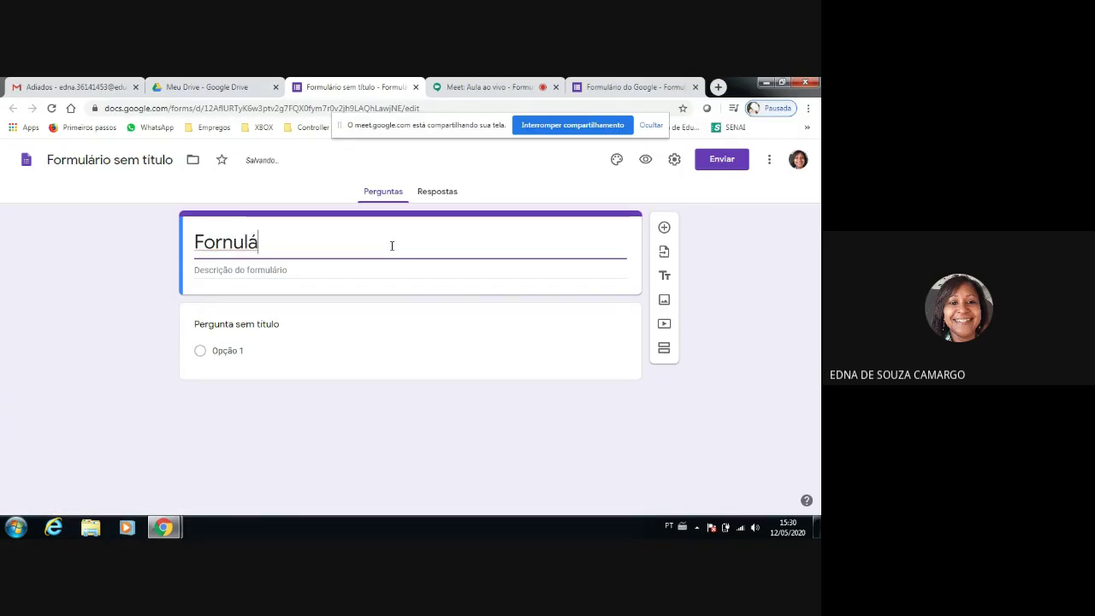
key(BackSpace)
key(BackSpace)
key(BackSpace)
key(BackSpace)
text(mulário )
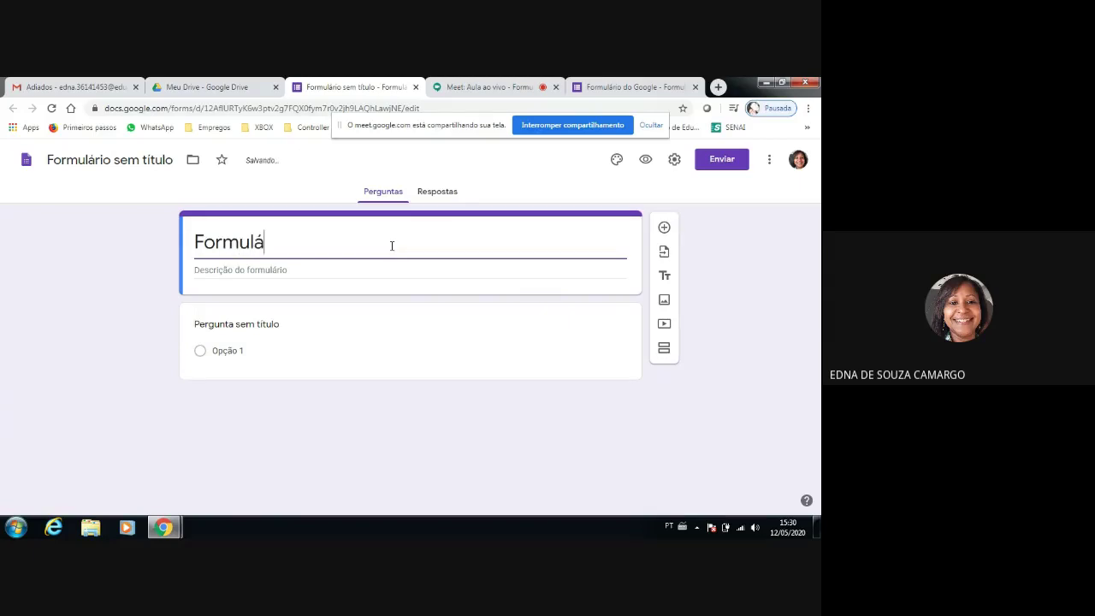
text(do)
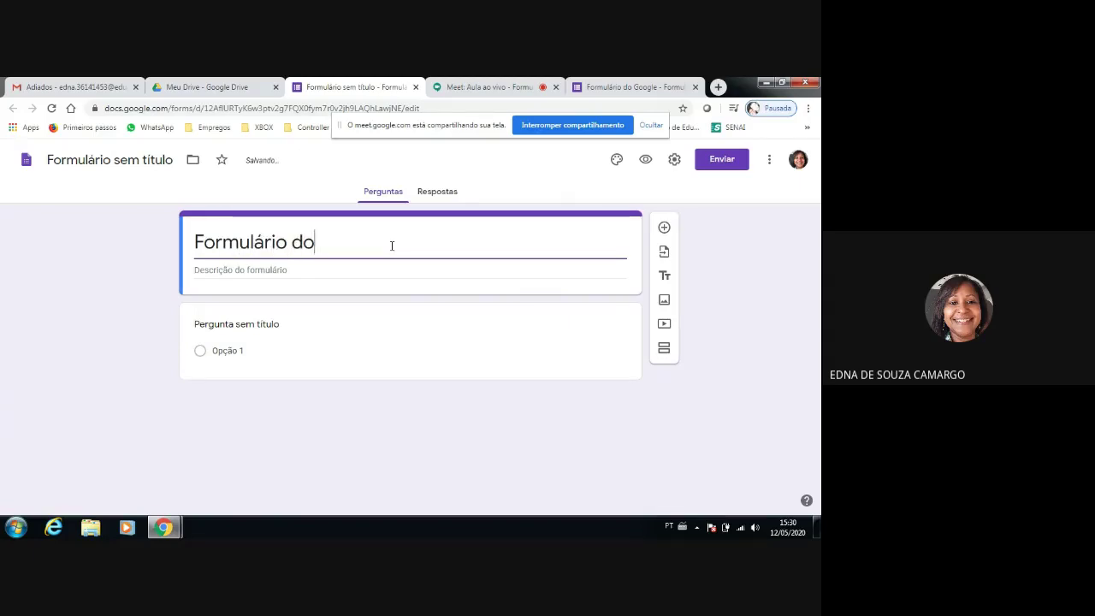
text( Google)
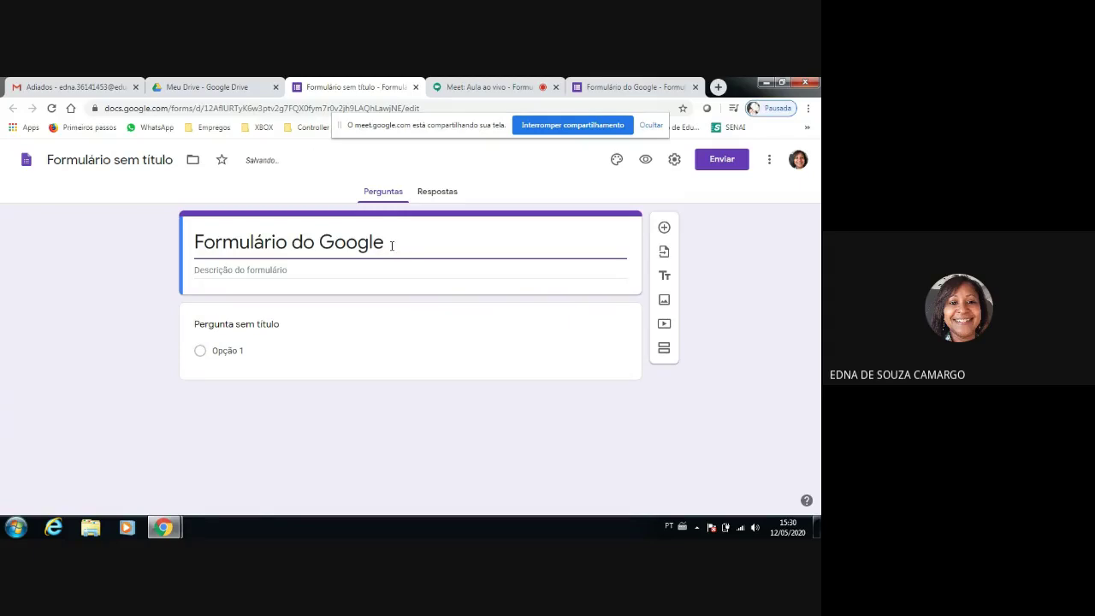
text( 2)
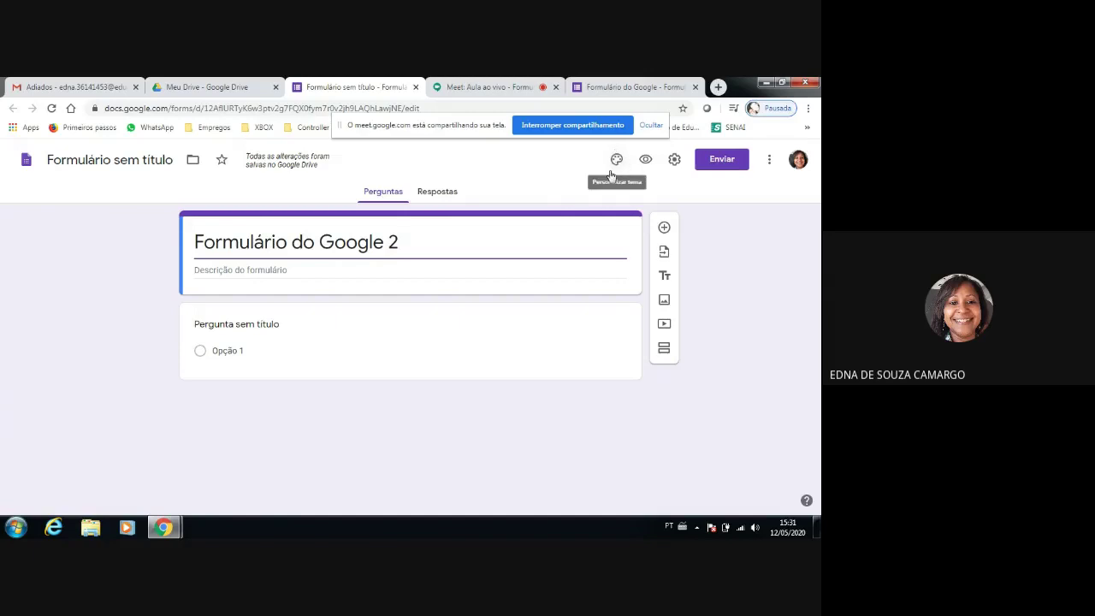
Open the theme's header image selection and look through the Ilustrações, Aniversário, Comer e beber and Festa categories.
click(616, 161)
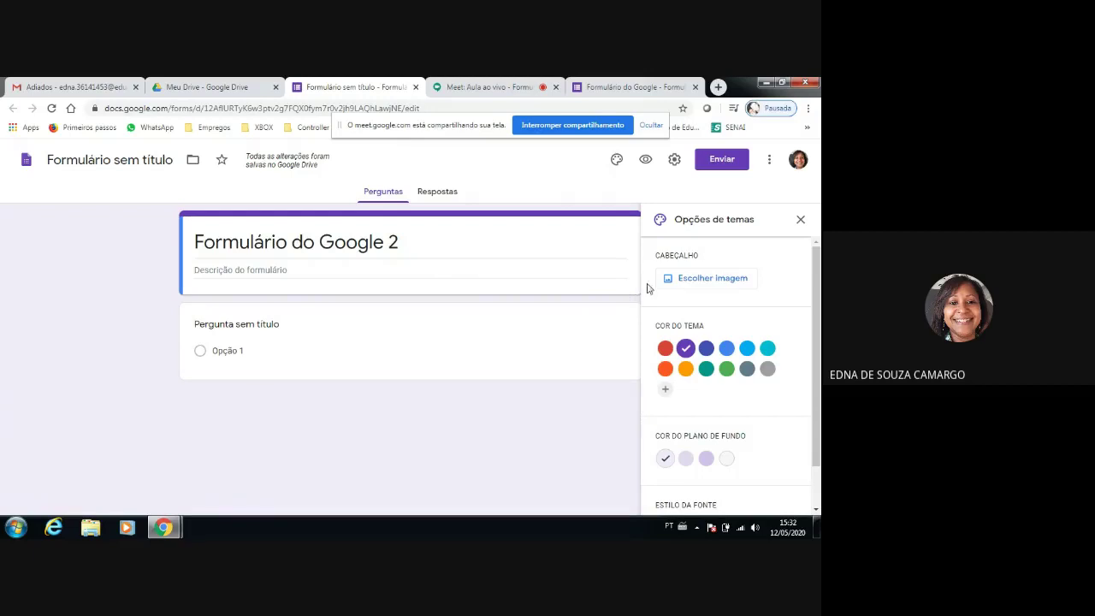
click(723, 280)
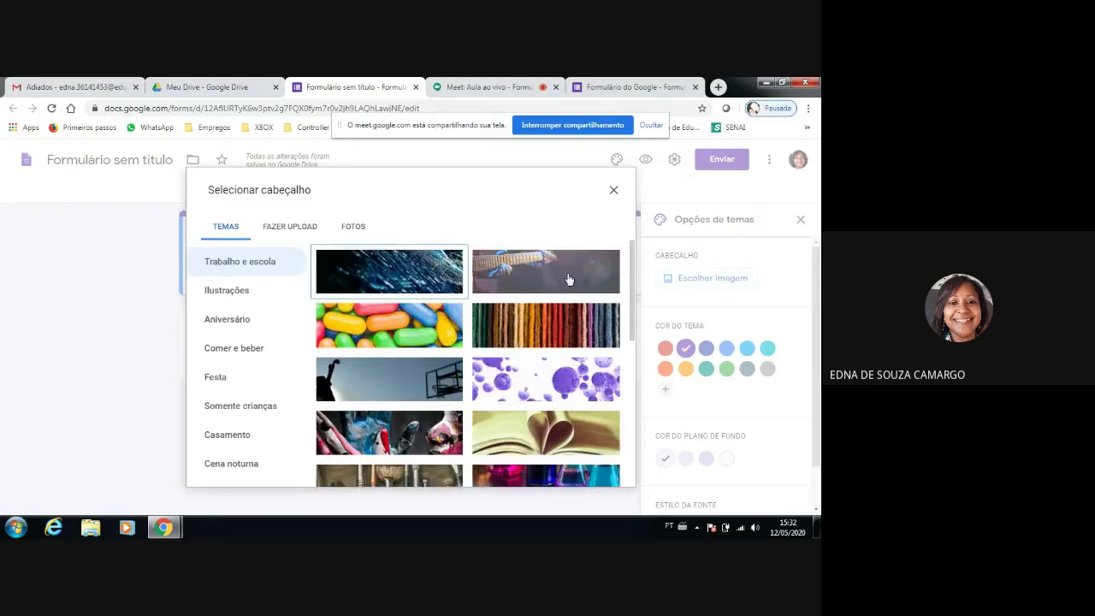
scroll(509, 373, down, 1)
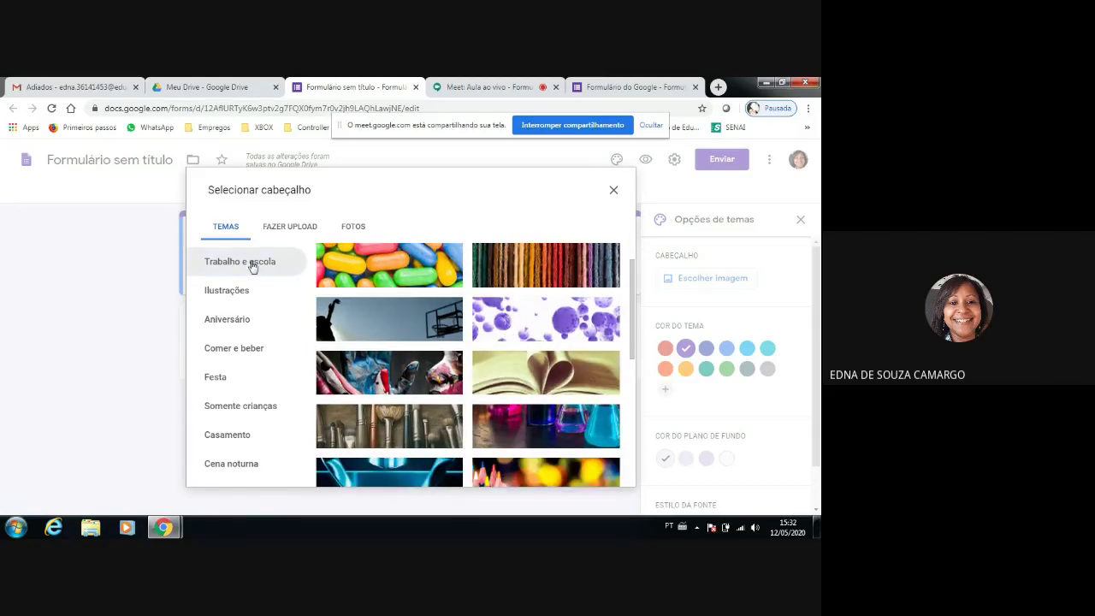
click(219, 298)
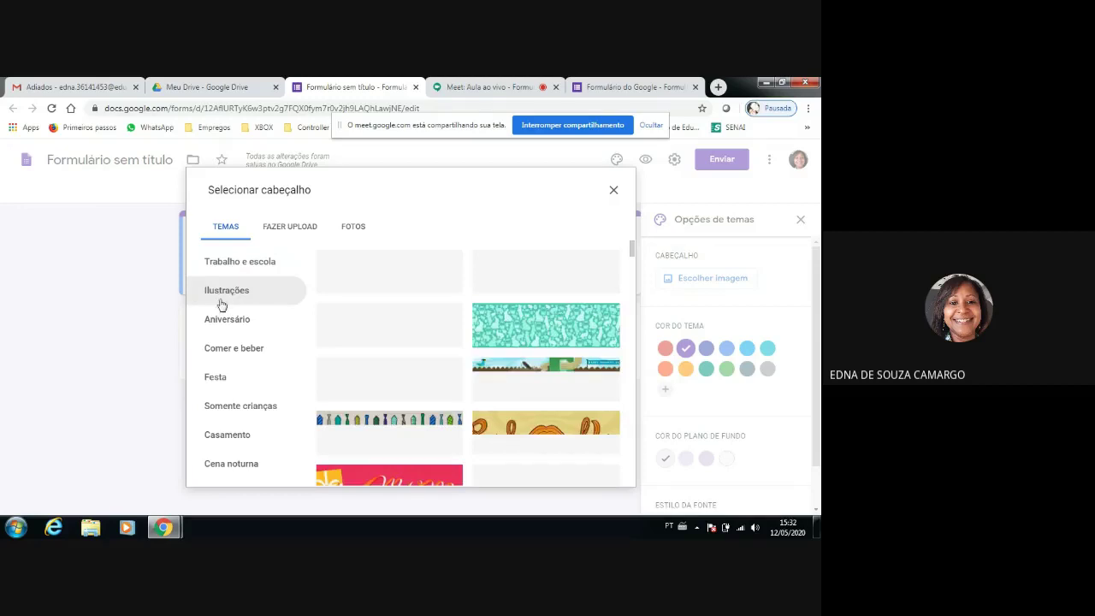
click(224, 323)
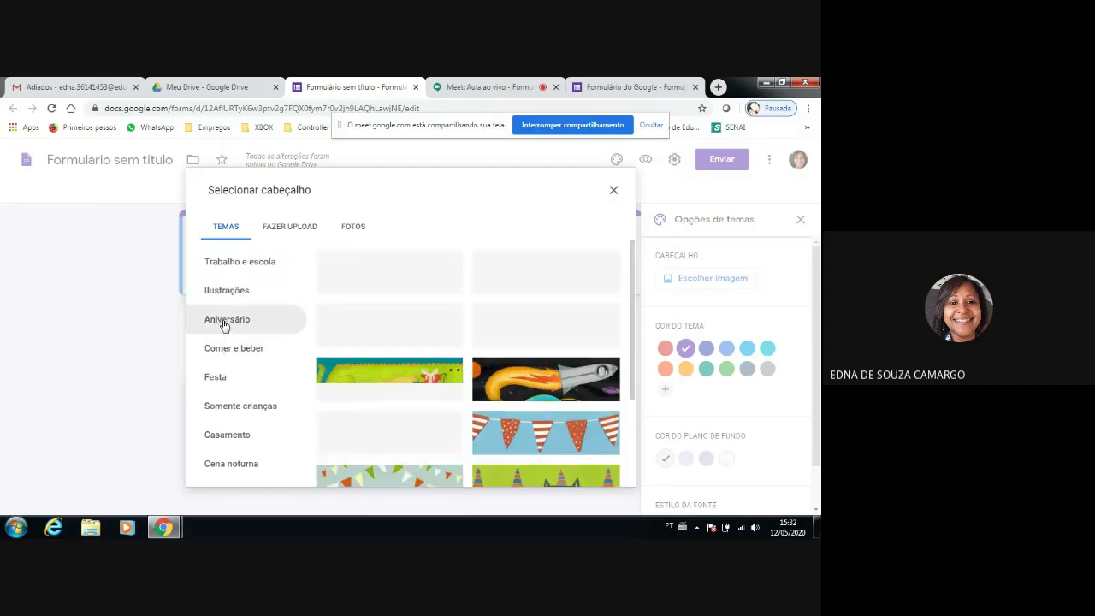
click(220, 353)
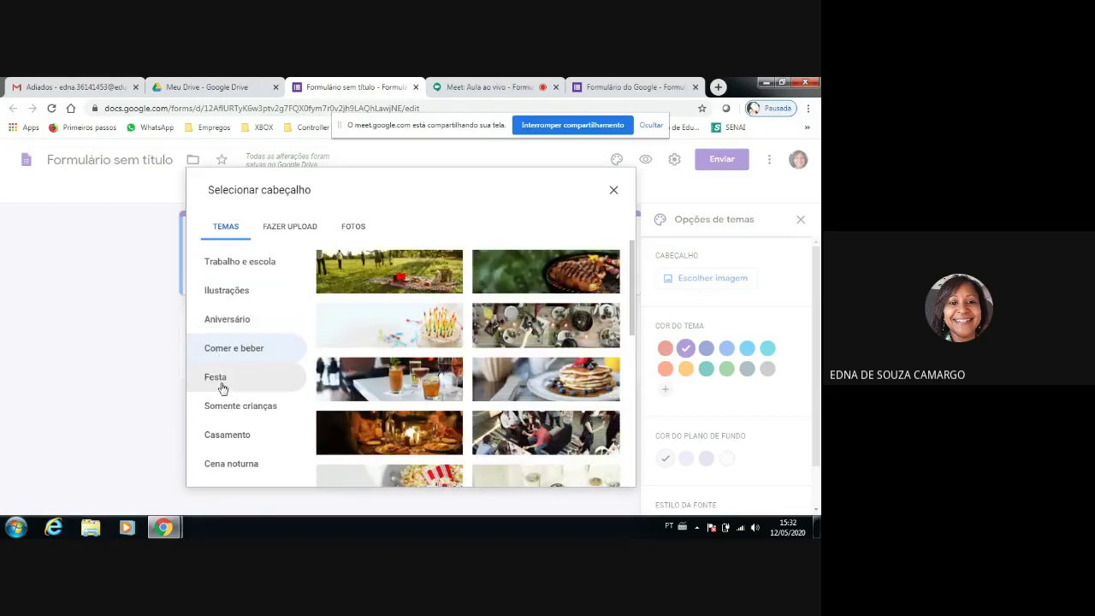
click(221, 382)
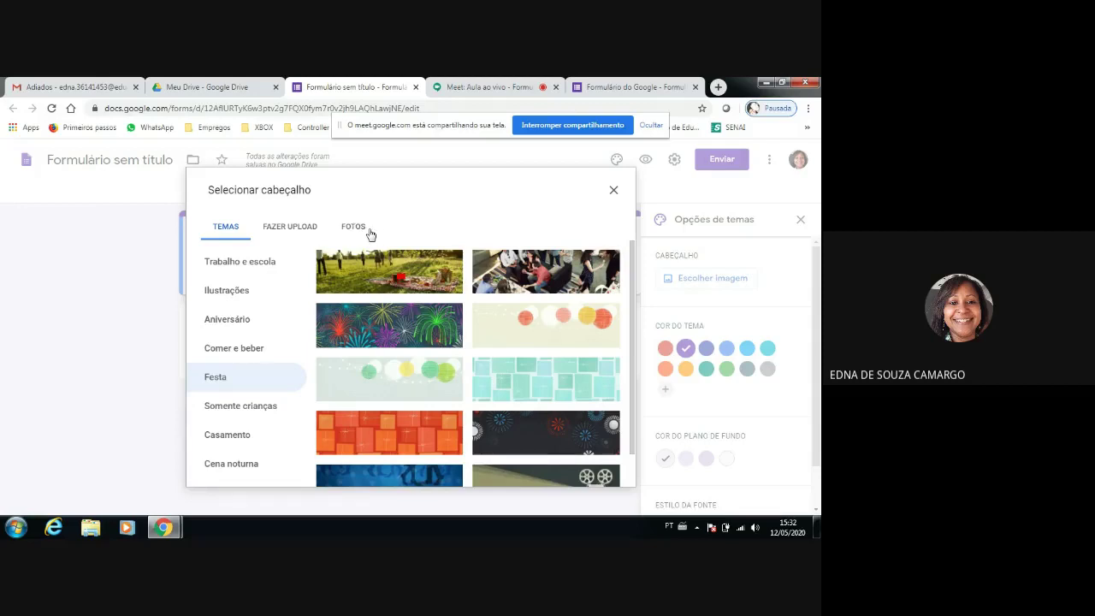
Insert the open book with heart-shaped pages from Trabalho e escola as the form's header image.
click(220, 268)
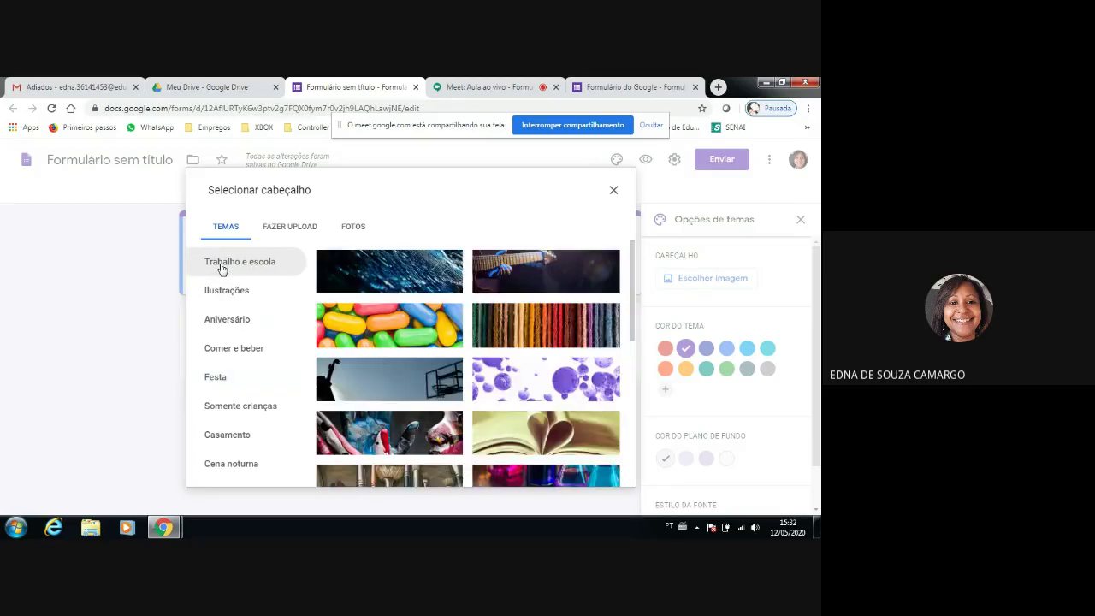
scroll(509, 428, down, 3)
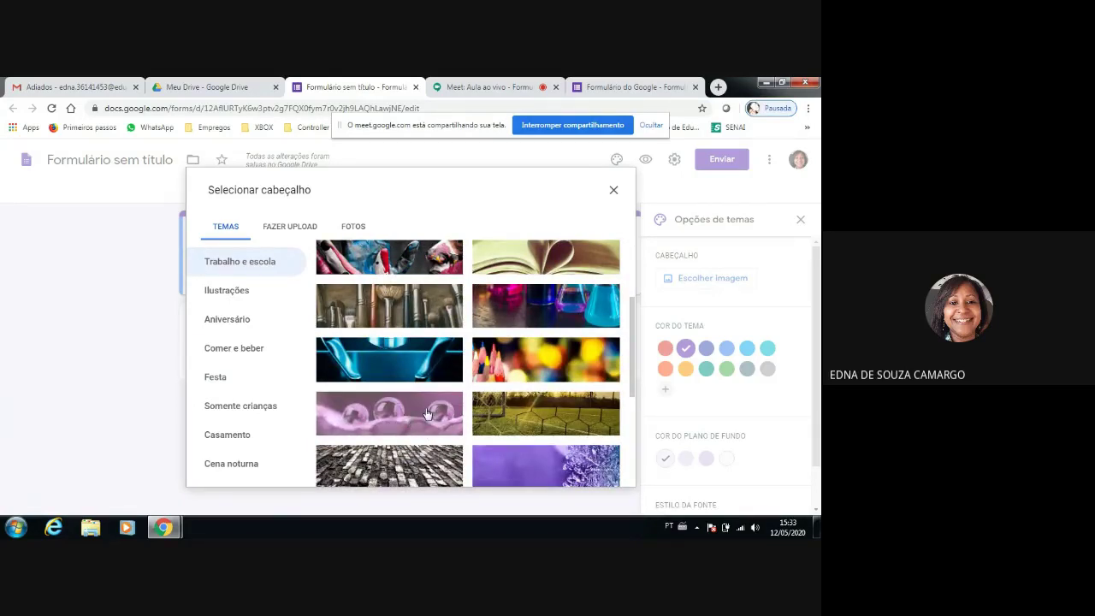
scroll(426, 413, down, 1)
scroll(427, 413, up, 2)
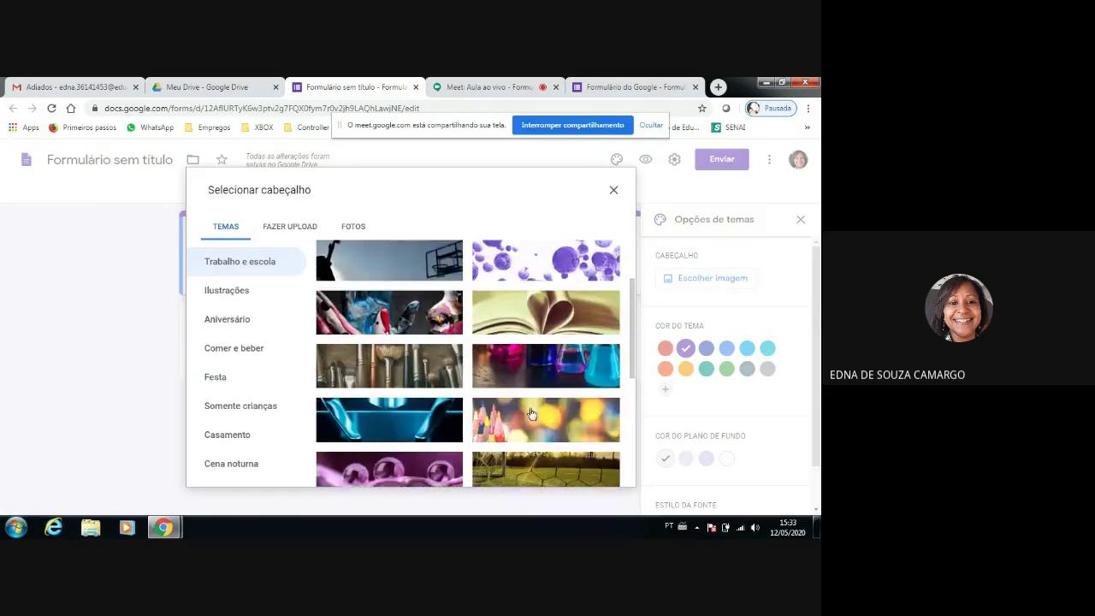
click(540, 316)
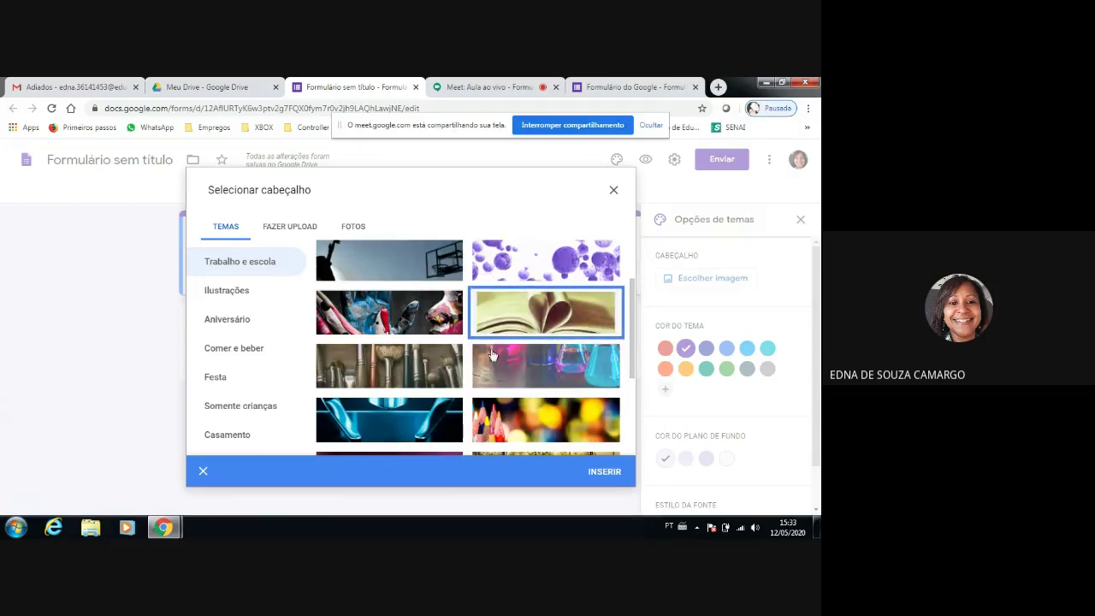
click(606, 473)
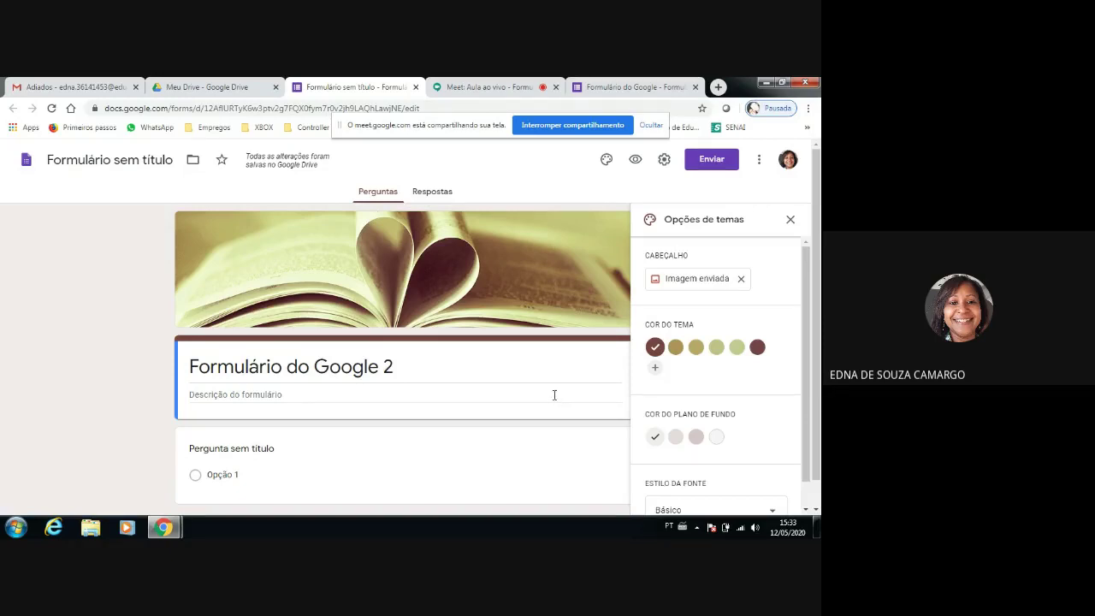
Add the custom turquoise #00ffee as the form's theme colour.
scroll(554, 394, down, 1)
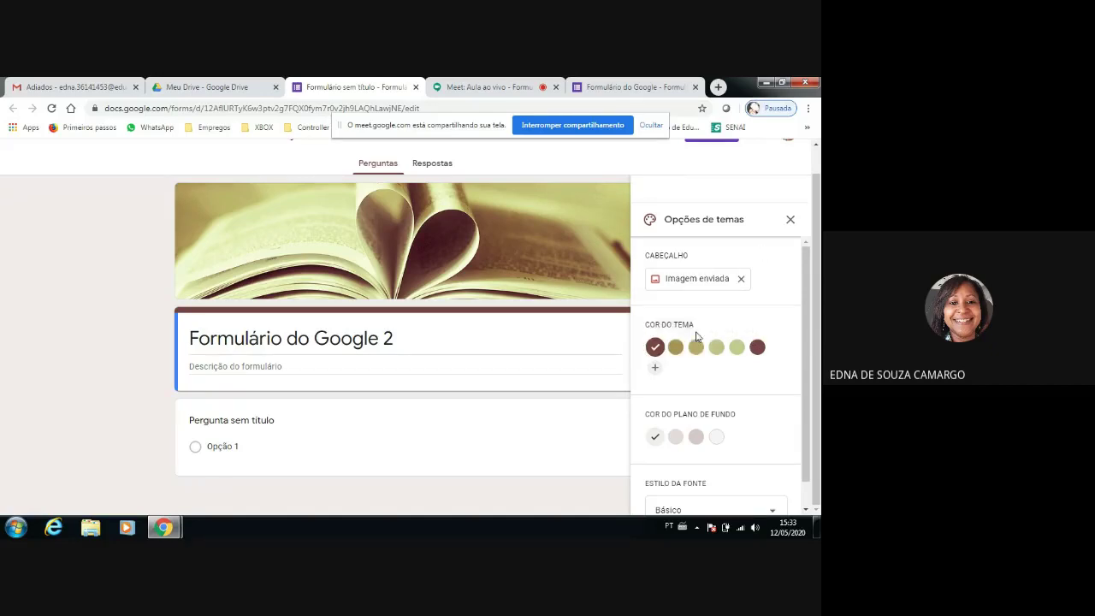
click(656, 370)
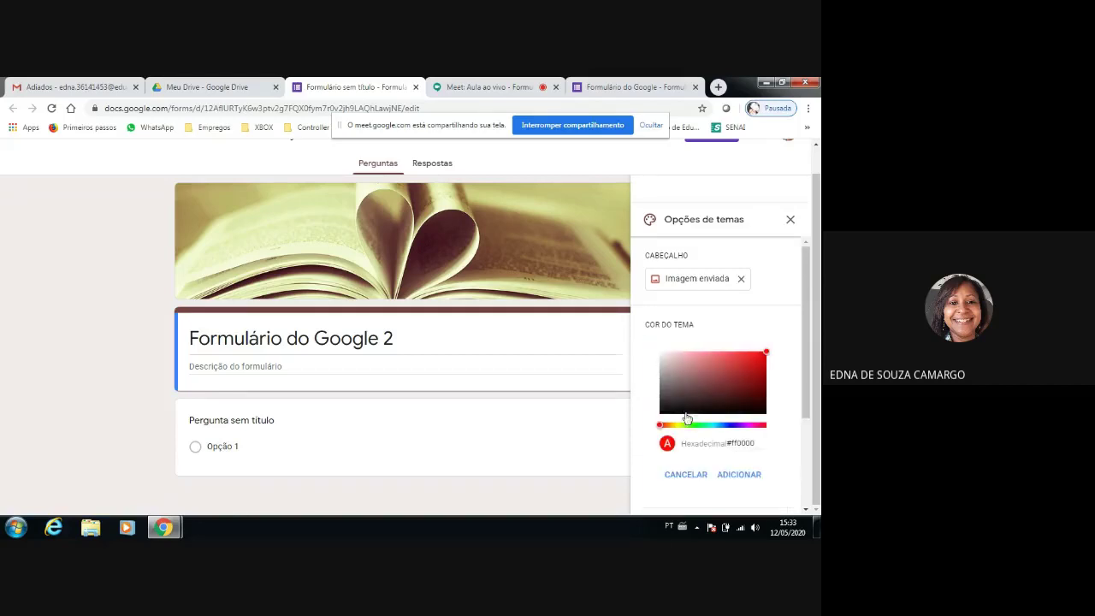
drag(661, 425, 712, 428)
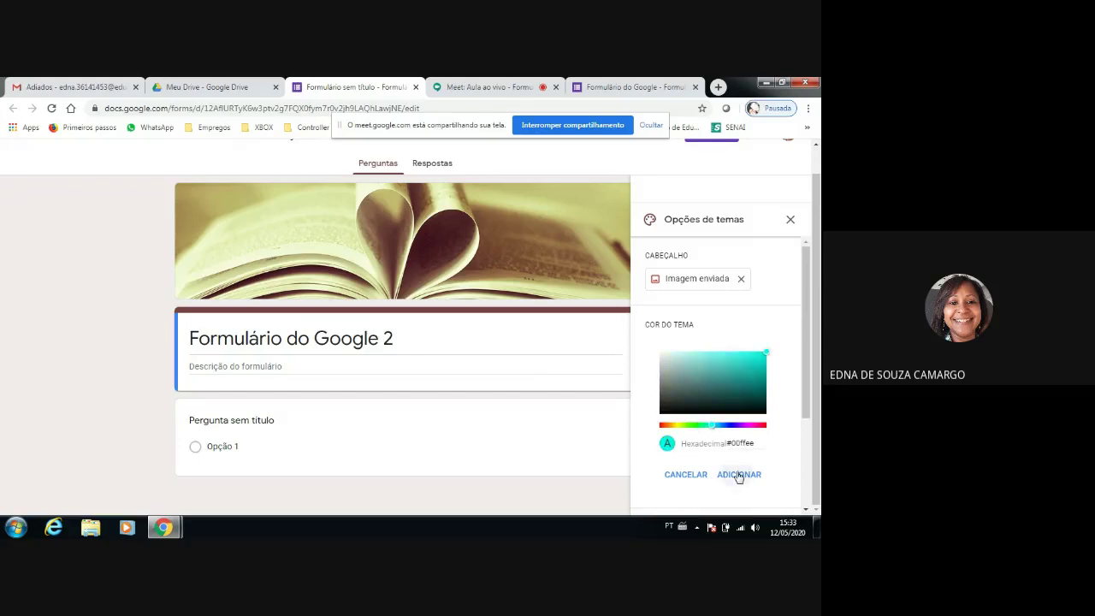
click(738, 475)
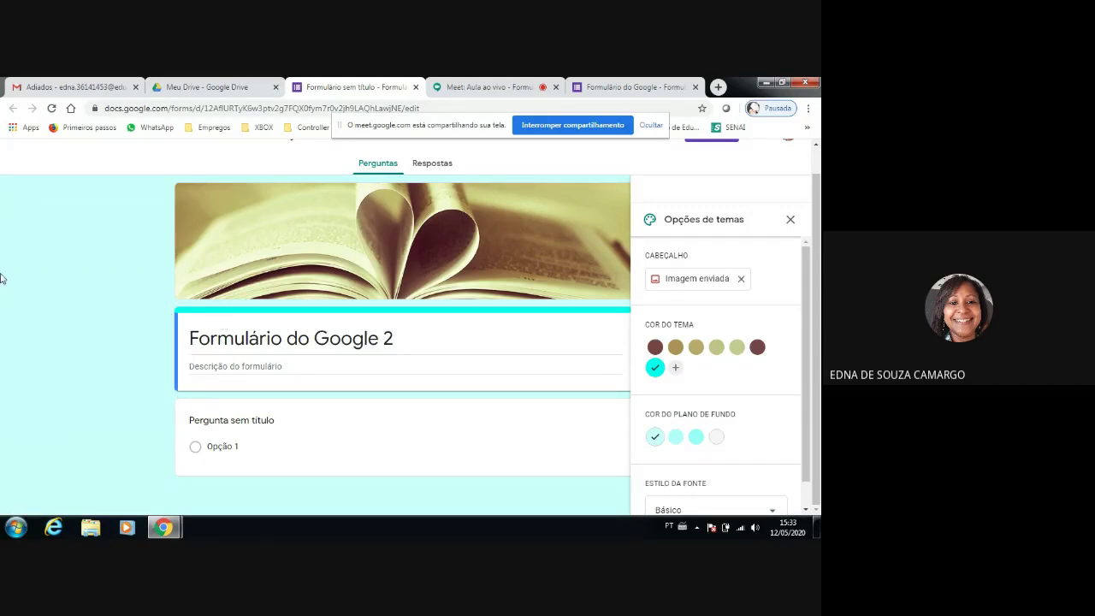
Compare the available background colours and apply the medium shade of light turquoise to the form.
click(695, 437)
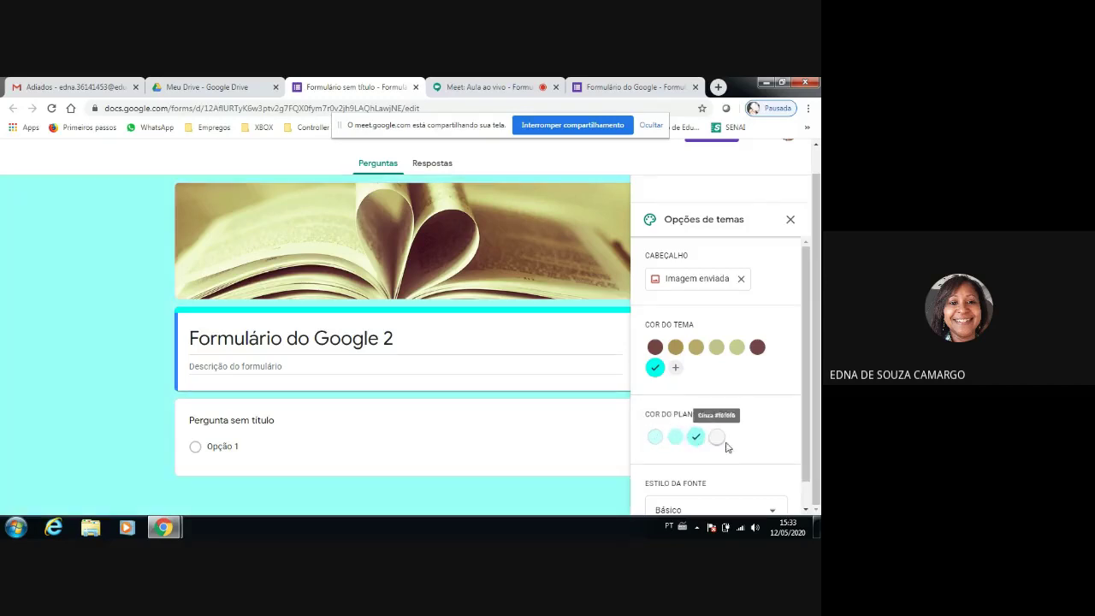
click(717, 439)
click(696, 438)
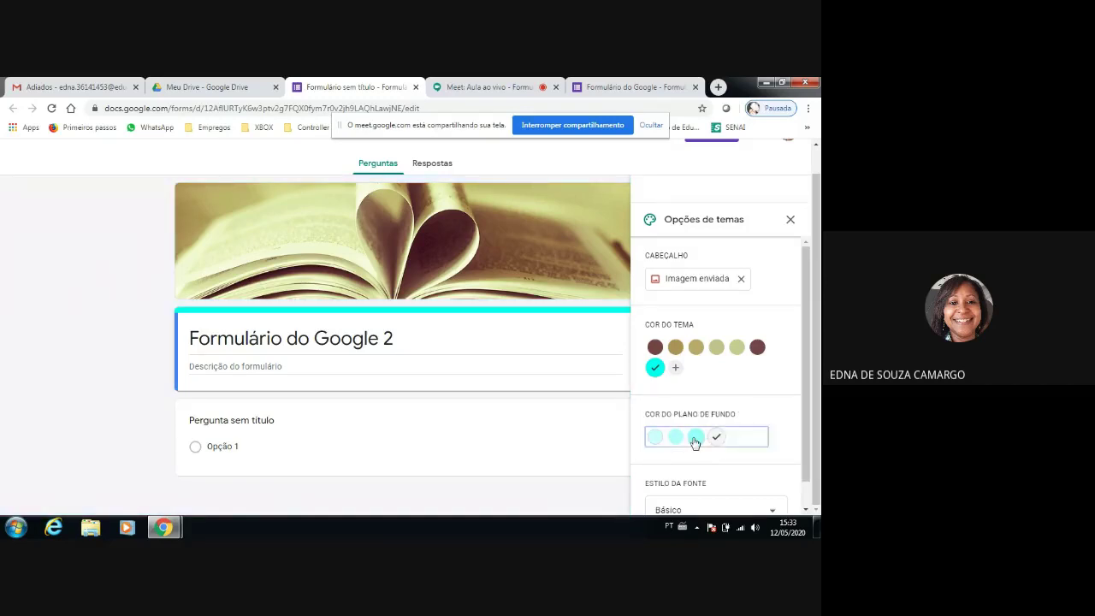
click(674, 438)
Try the Decorativo and Divertido font styles on the form.
scroll(711, 388, down, 1)
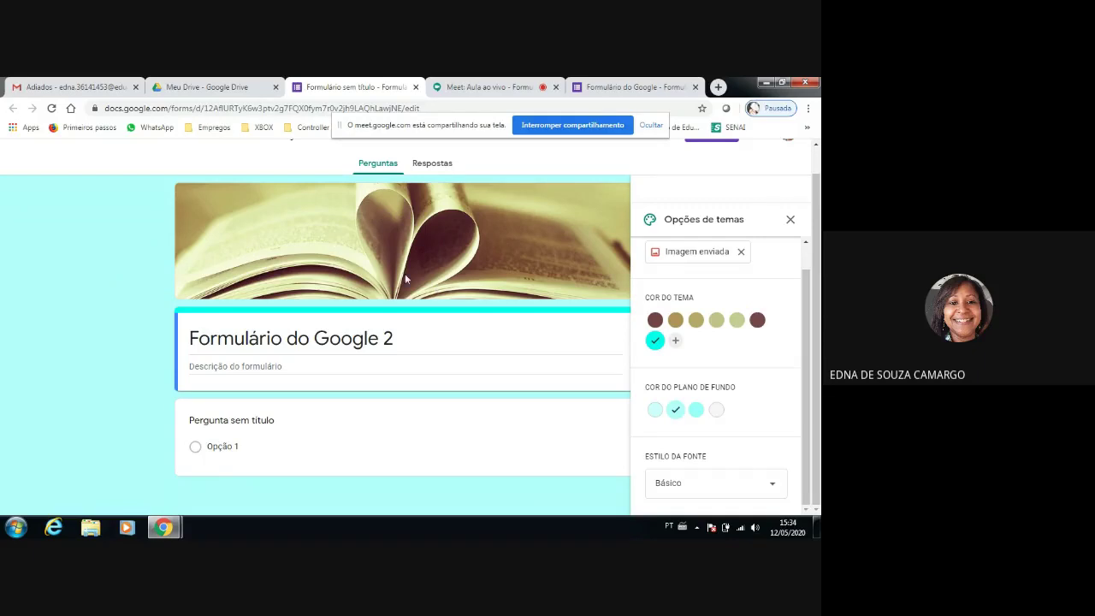
click(774, 487)
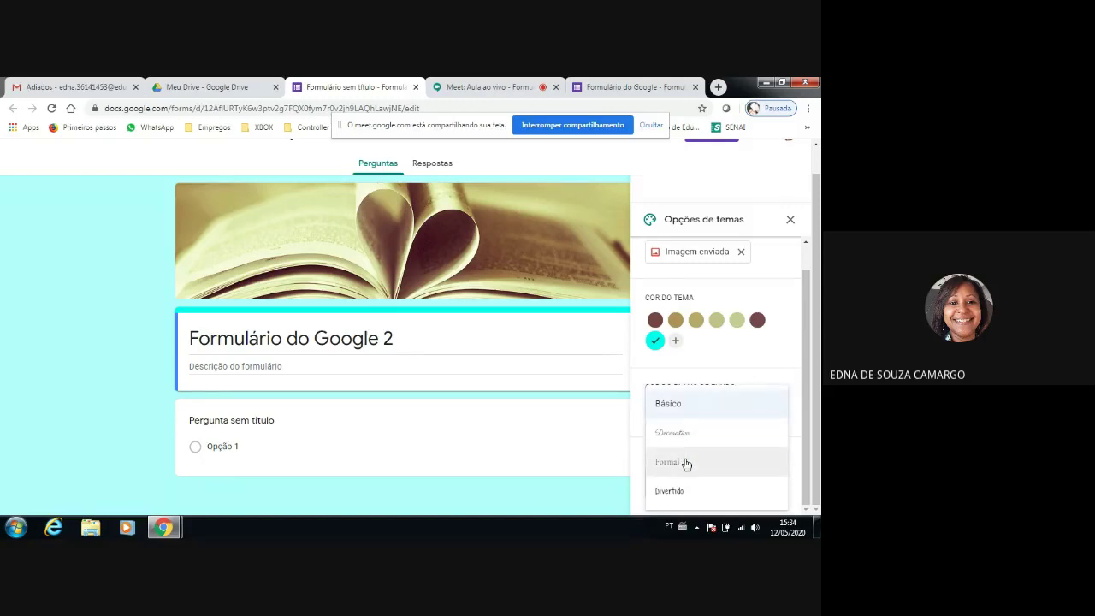
scroll(686, 462, up, 1)
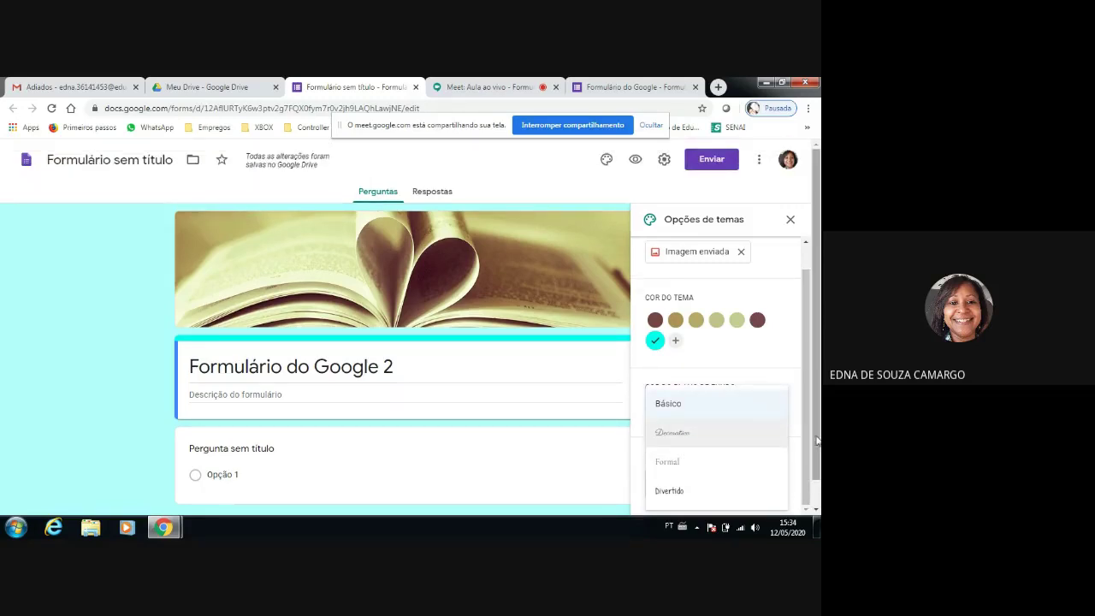
scroll(817, 441, down, 1)
scroll(673, 463, up, 1)
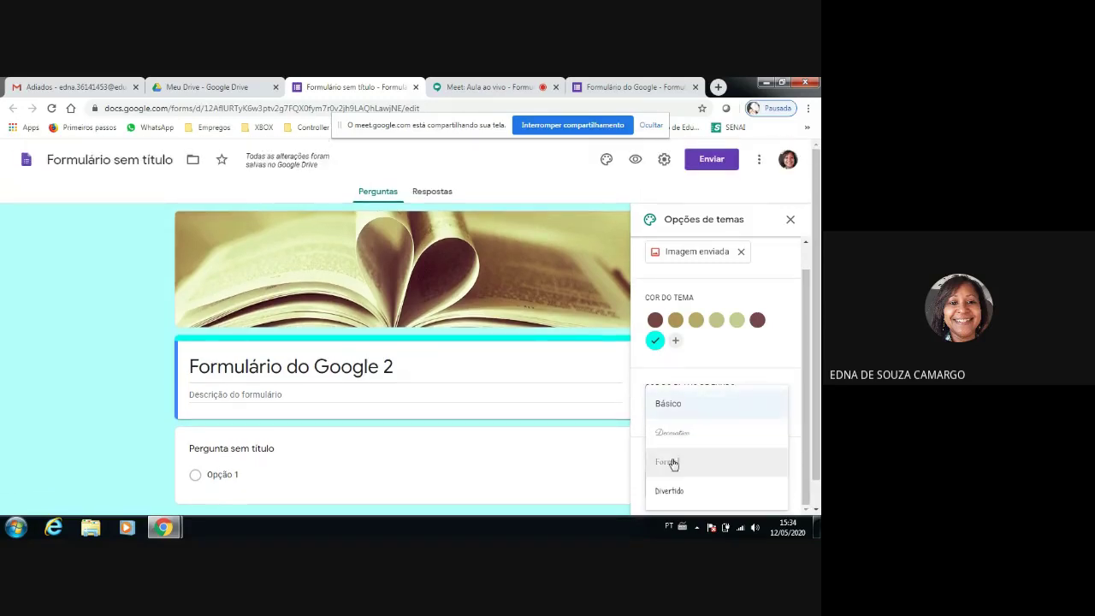
click(675, 434)
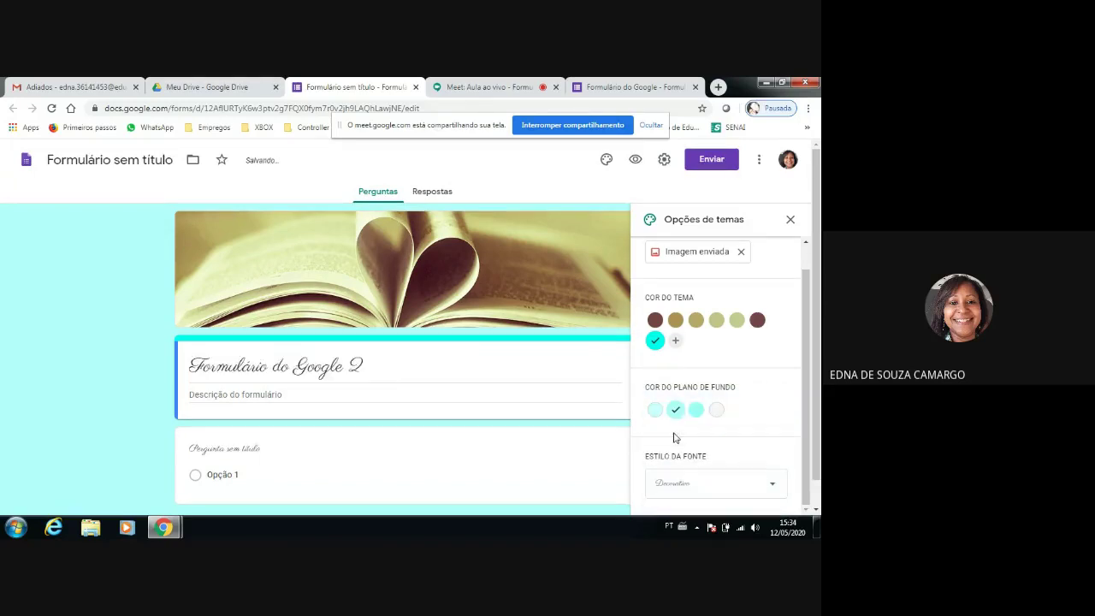
click(770, 488)
click(678, 492)
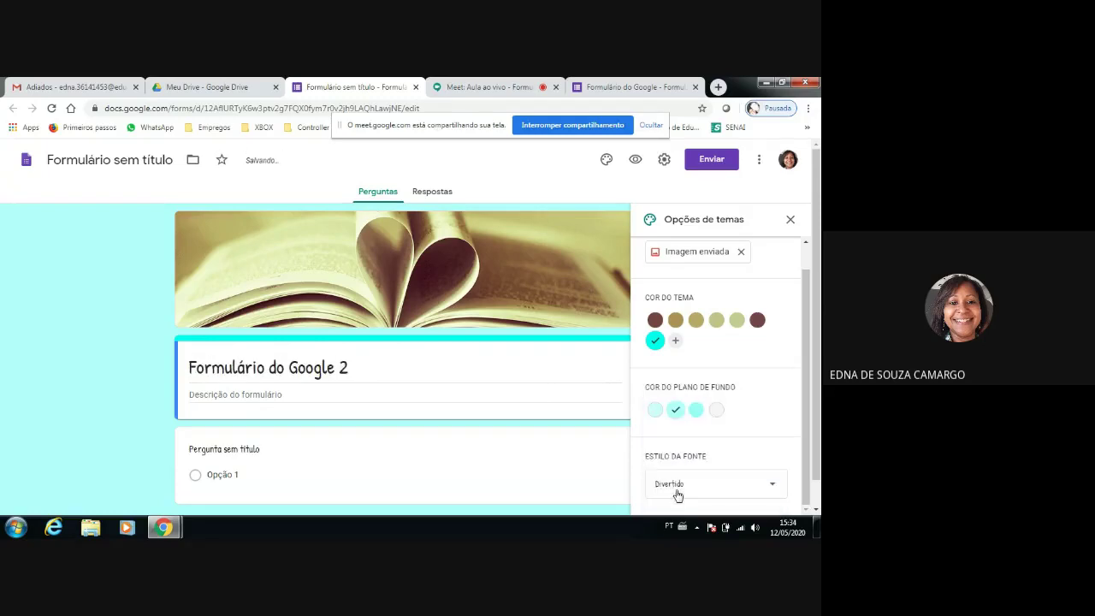
Set the form's font style to Formal and close the theme options.
click(770, 486)
click(675, 463)
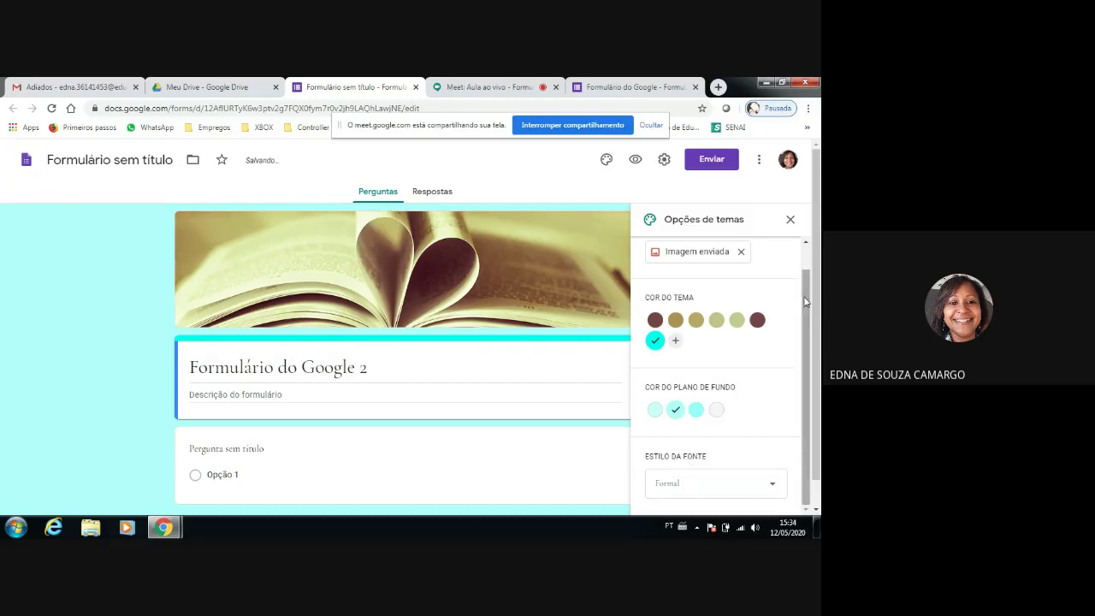
scroll(819, 306, down, 1)
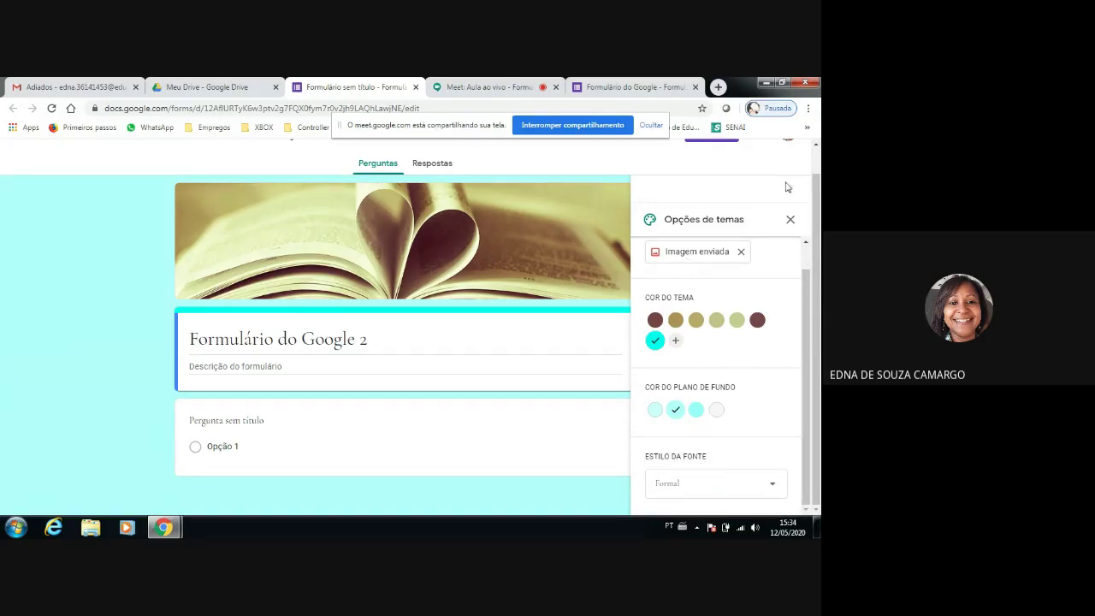
click(790, 219)
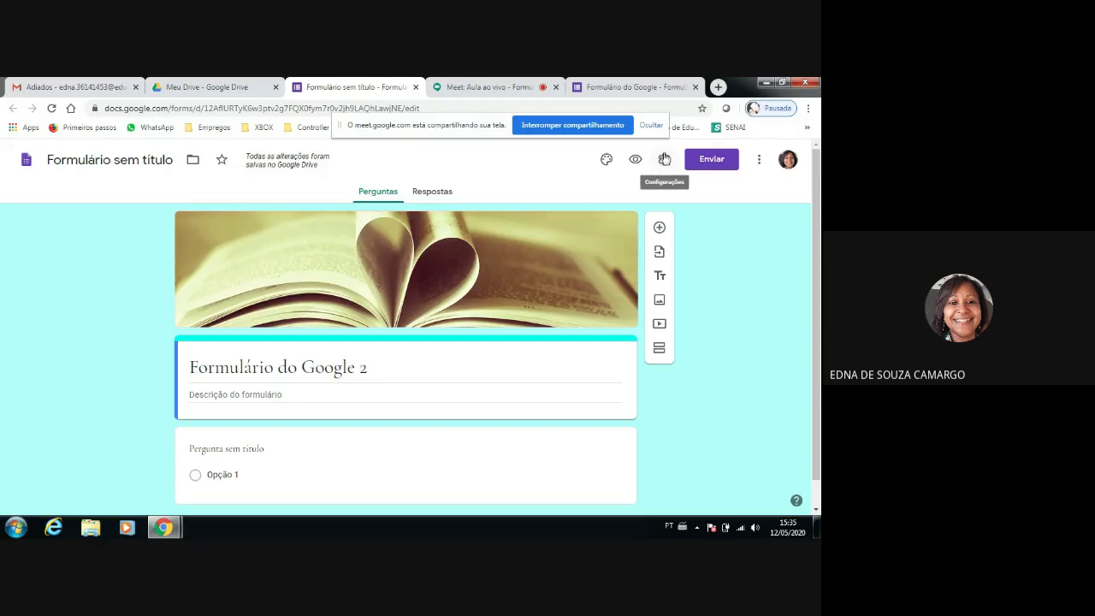
Open the form's settings, enable Coletar endereços de e-mail and review the remaining general options.
click(664, 162)
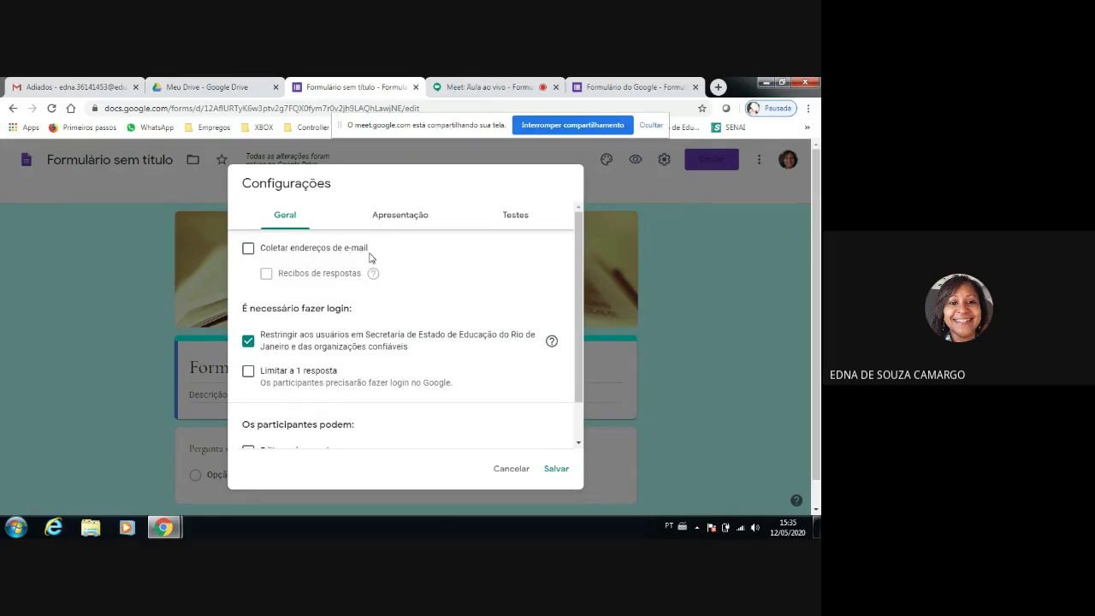
click(248, 249)
drag(580, 310, 569, 351)
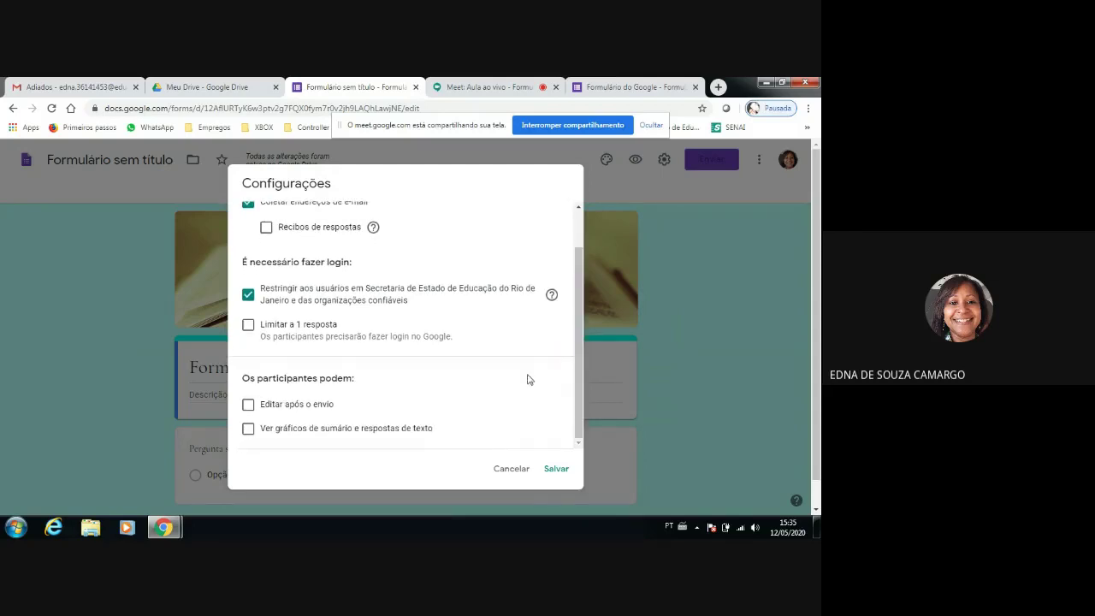
drag(576, 339, 581, 292)
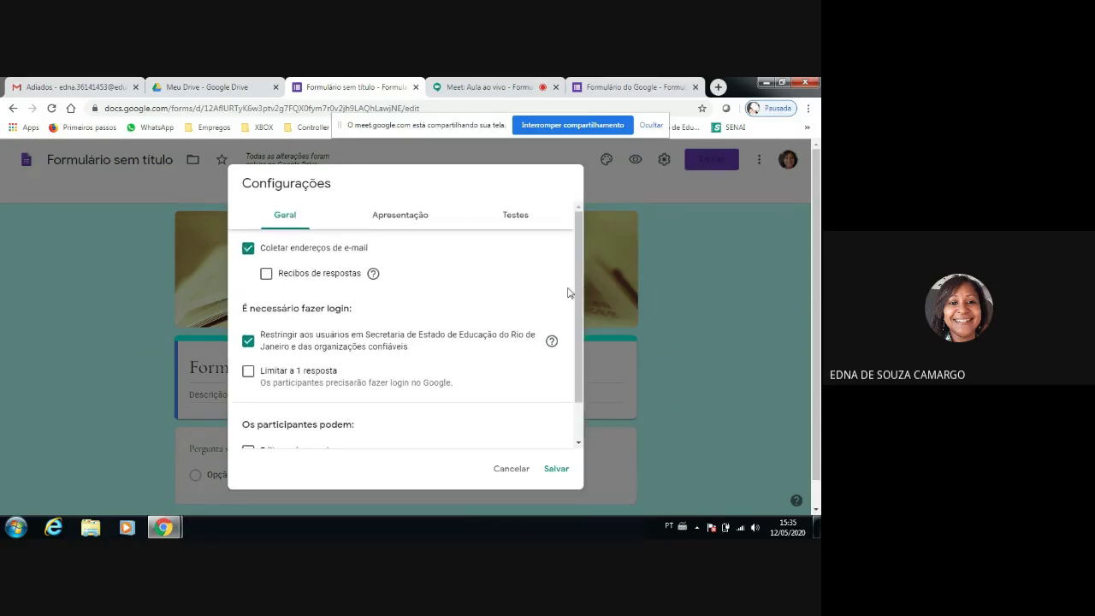
scroll(575, 302, down, 1)
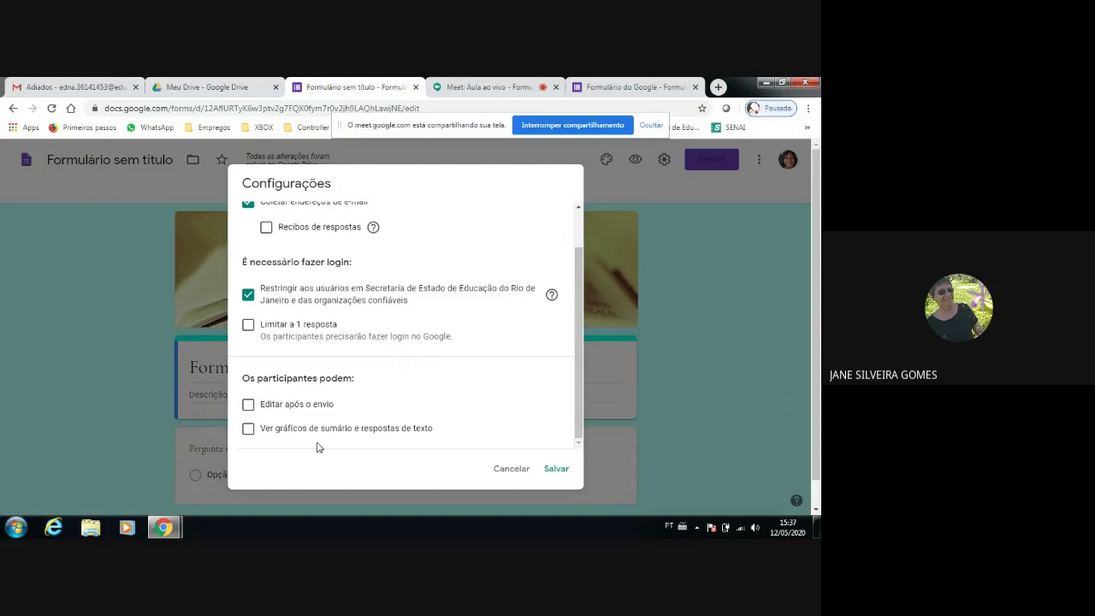
drag(578, 396, 582, 335)
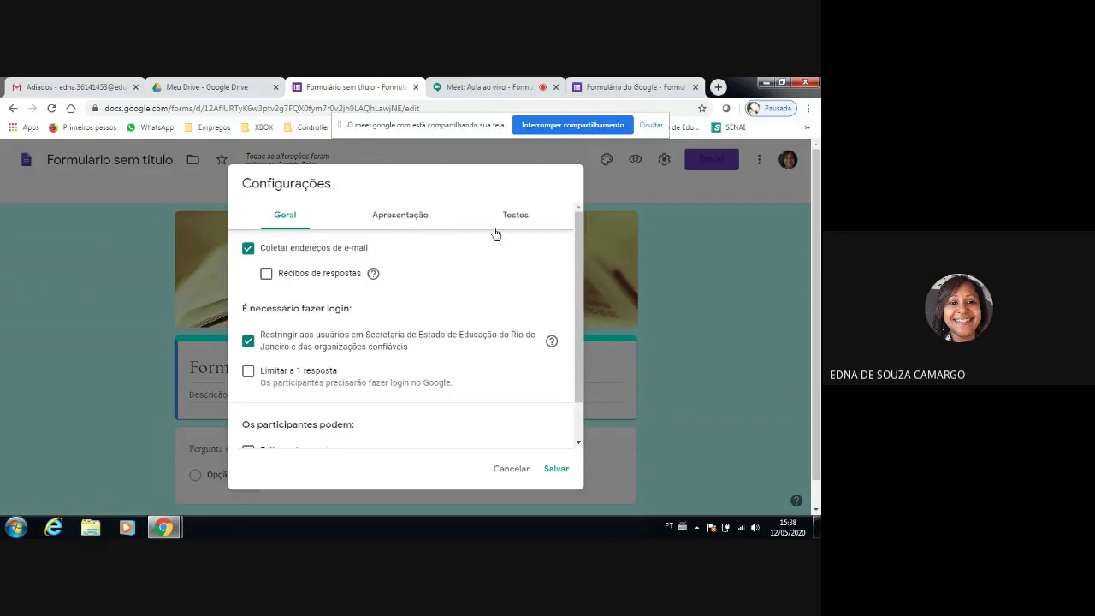
Review the presentation settings, enable Criar teste for the form and save the settings.
click(414, 220)
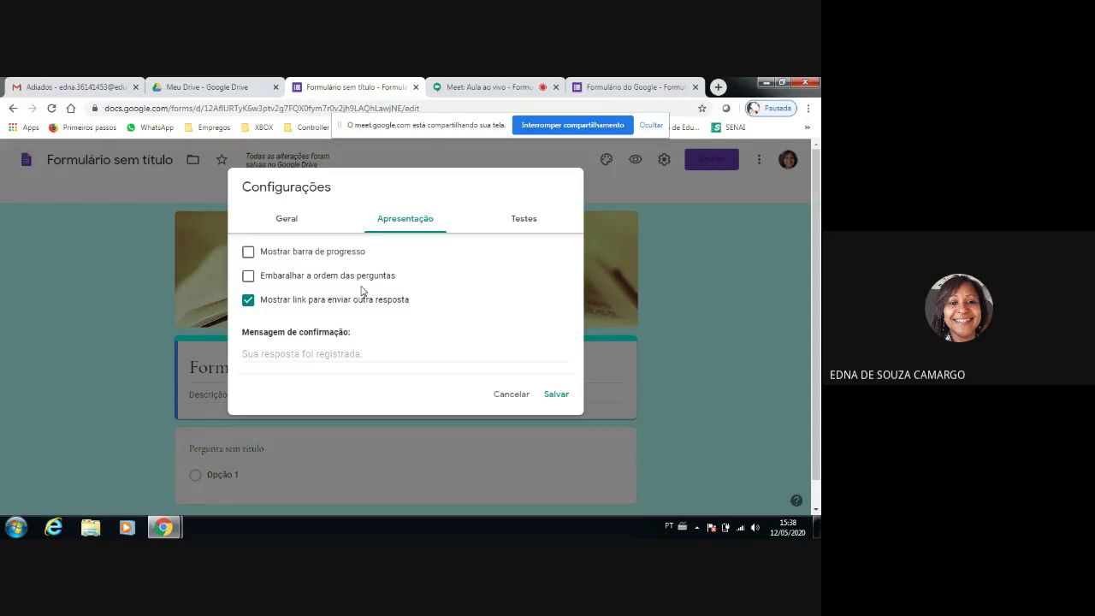
click(527, 226)
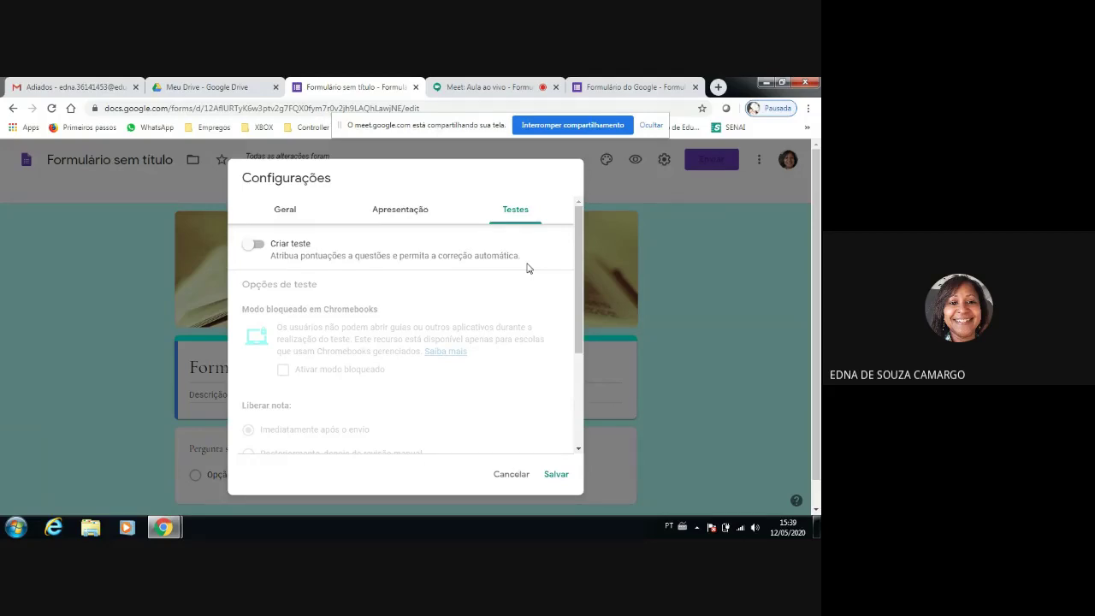
click(260, 248)
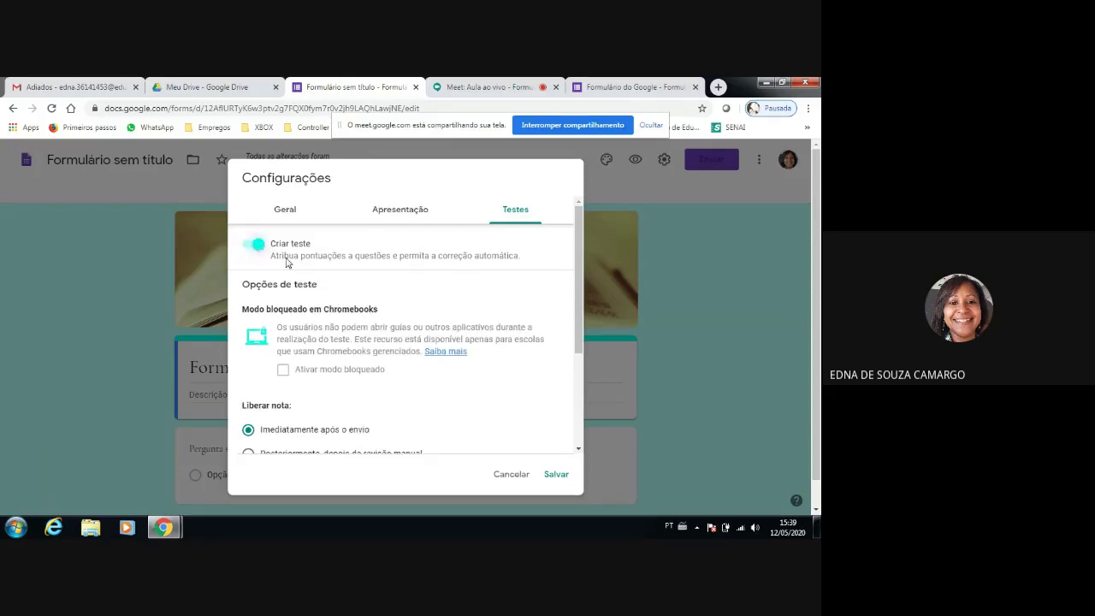
scroll(467, 314, down, 1)
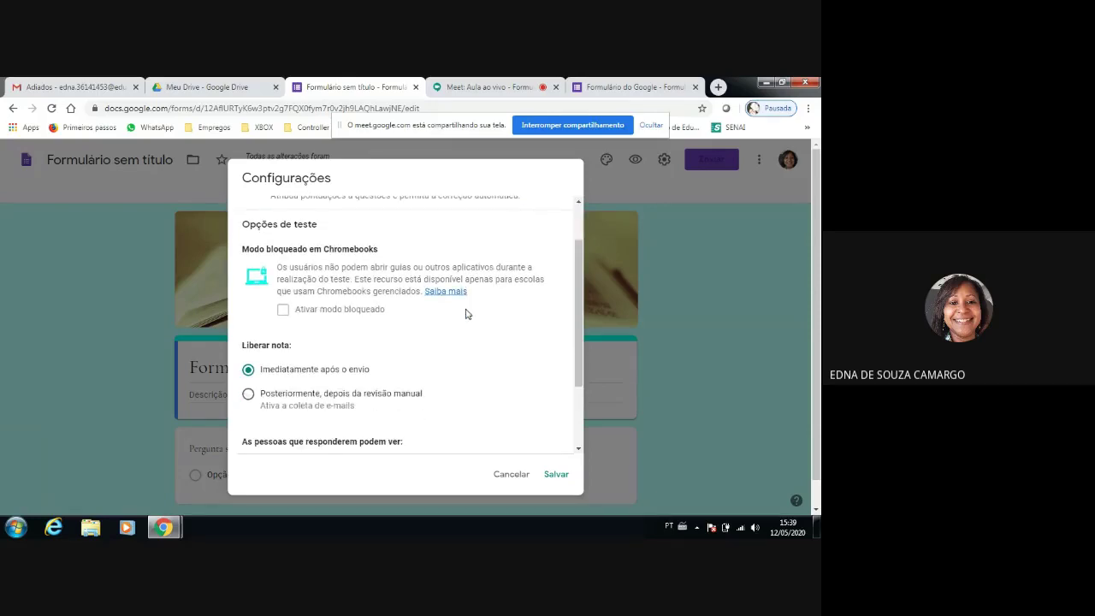
scroll(467, 314, down, 1)
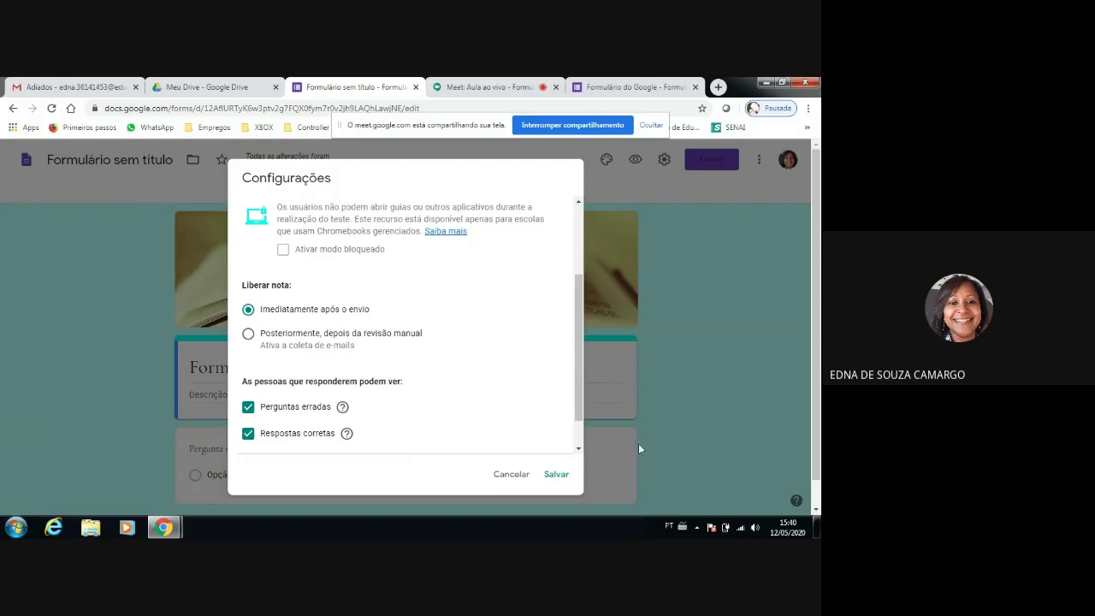
click(556, 482)
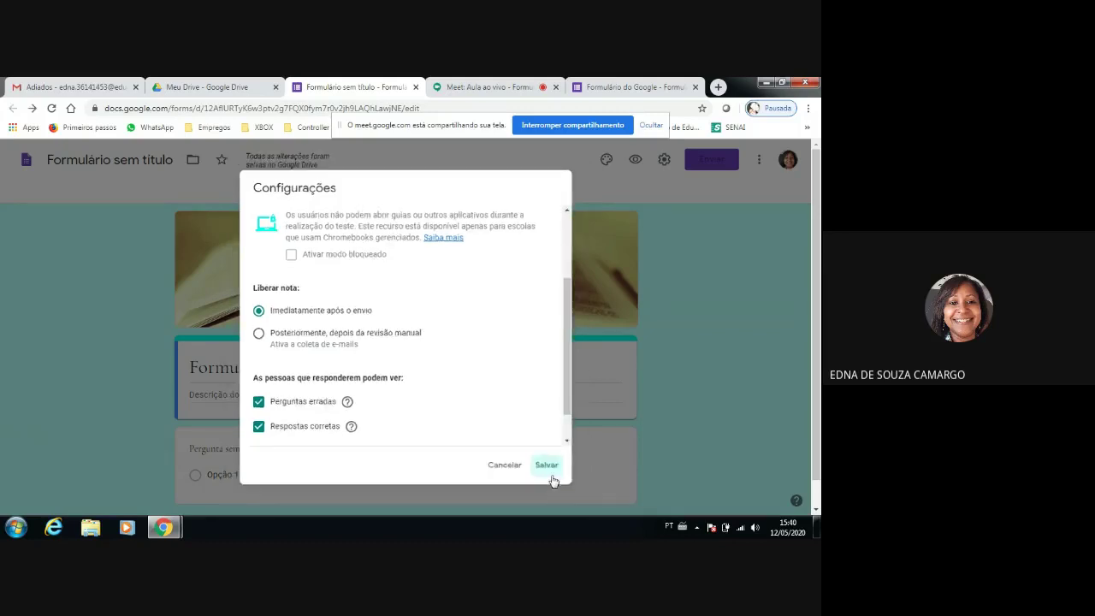
scroll(796, 334, down, 1)
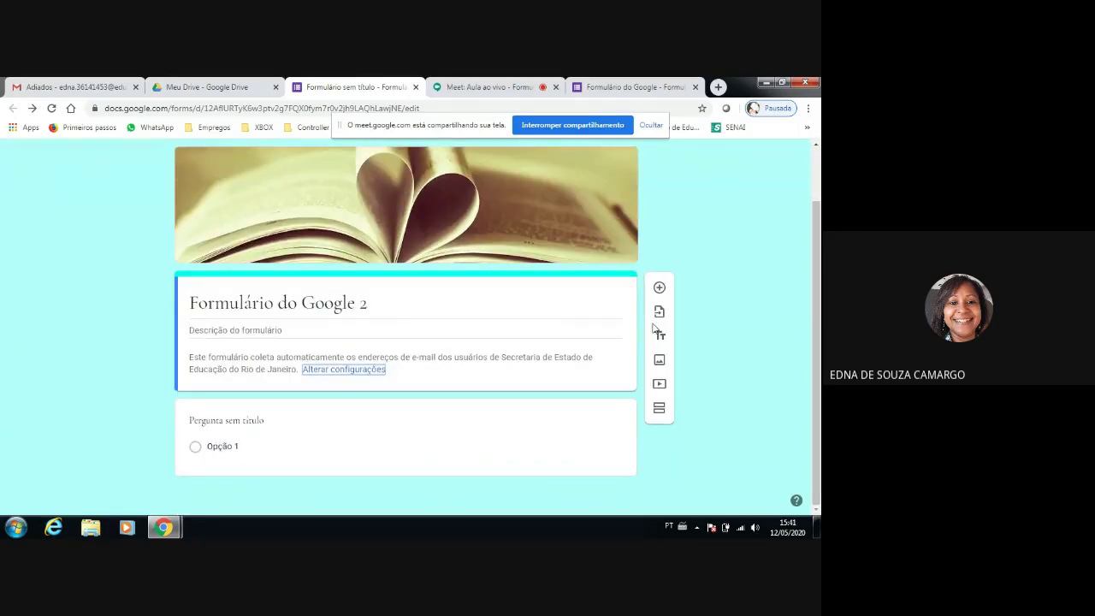
scroll(501, 288, up, 1)
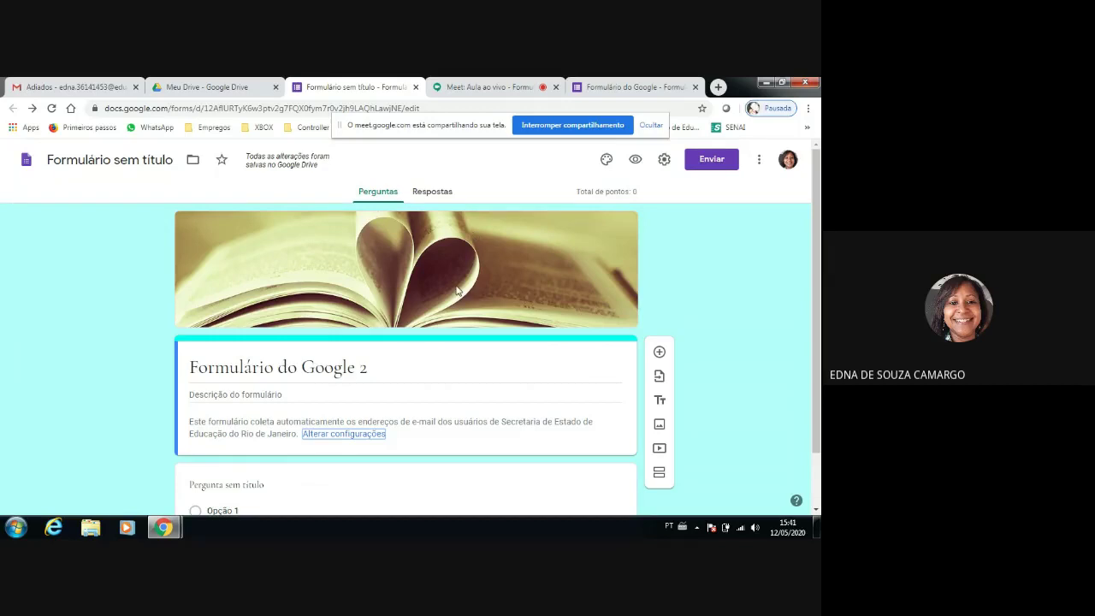
scroll(456, 288, down, 1)
scroll(456, 289, up, 1)
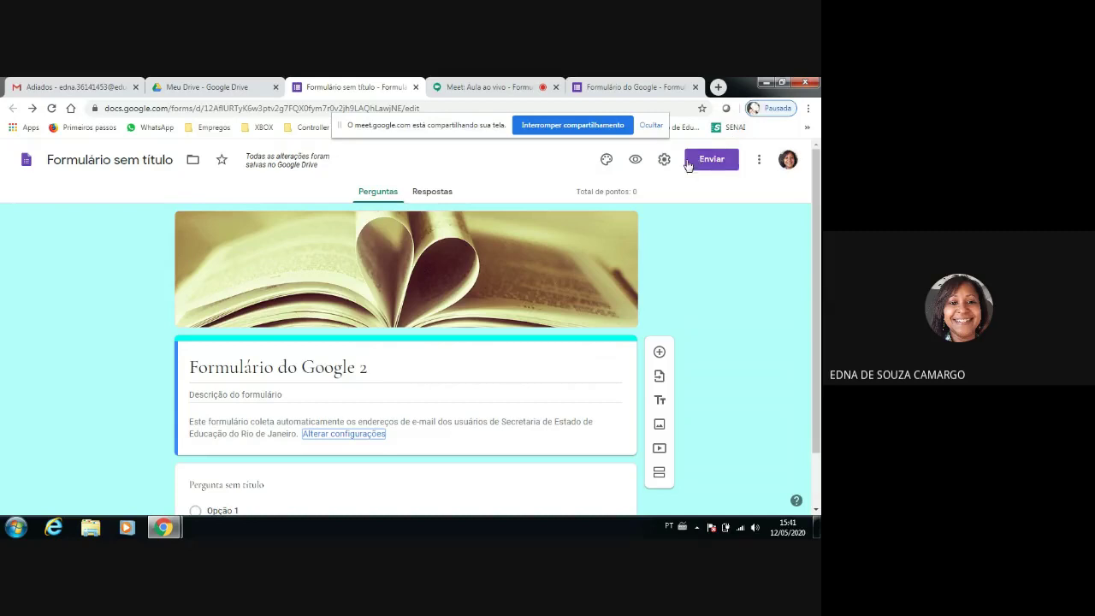
Title the form's first question "Qual o seu primeiro nome?".
scroll(606, 257, down, 2)
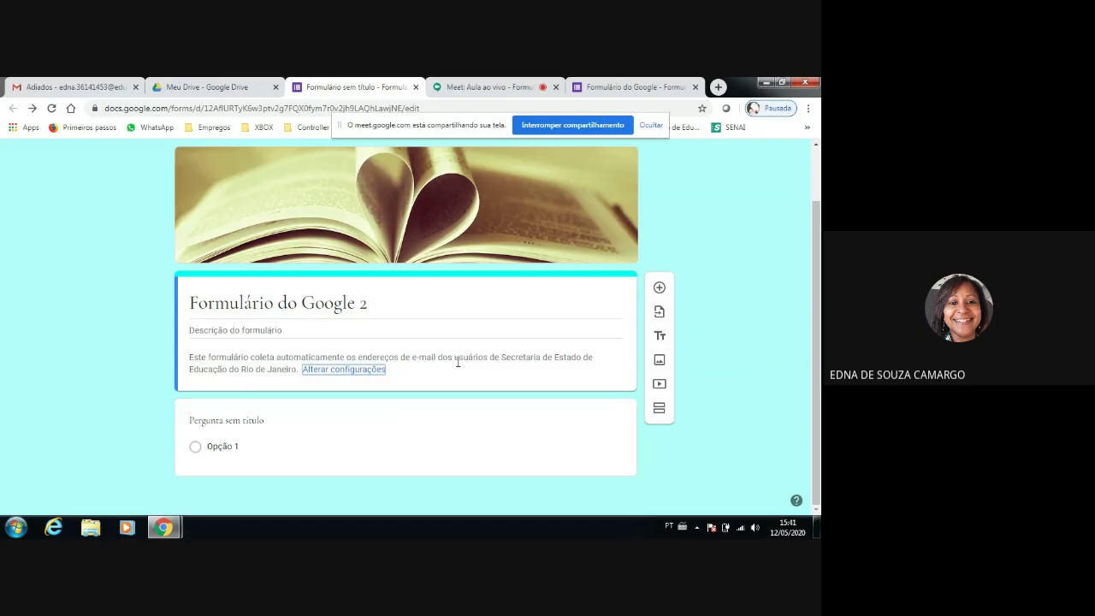
click(575, 450)
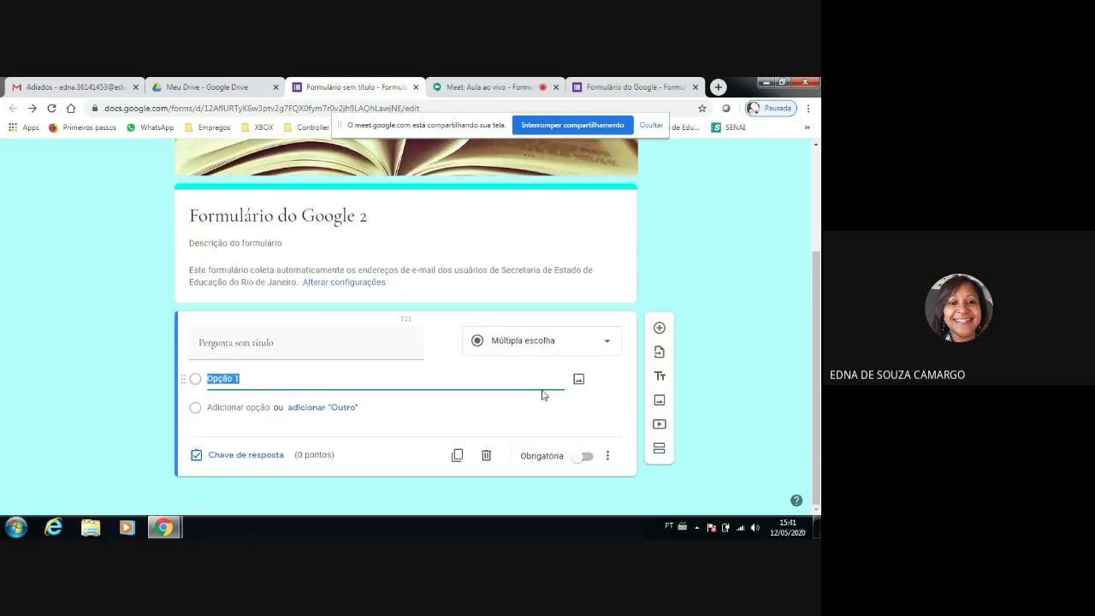
click(232, 343)
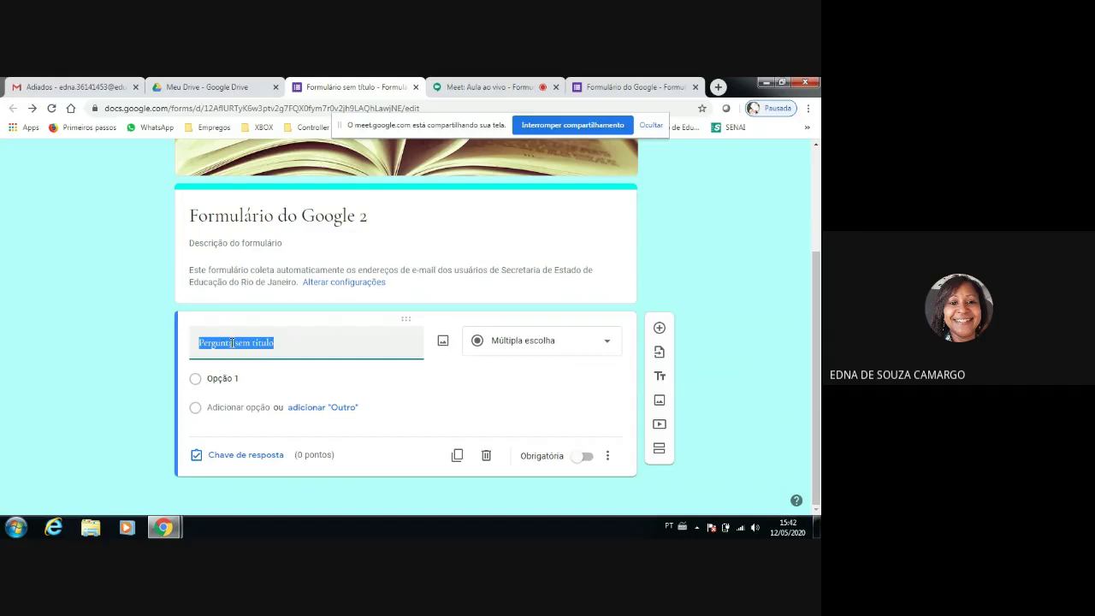
text(Qual o seu prime)
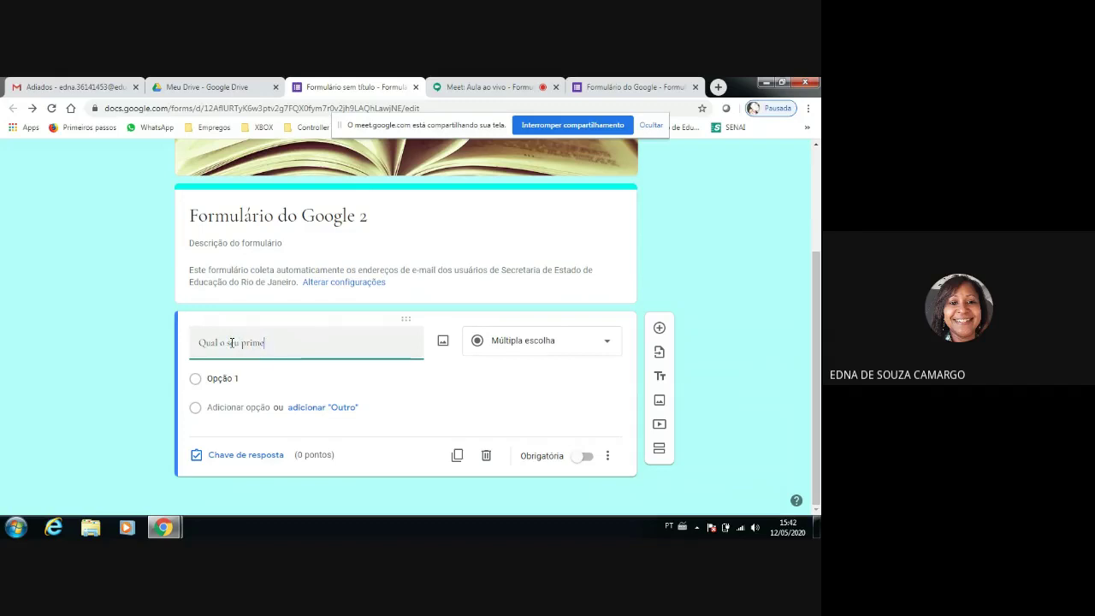
text(iro nome?)
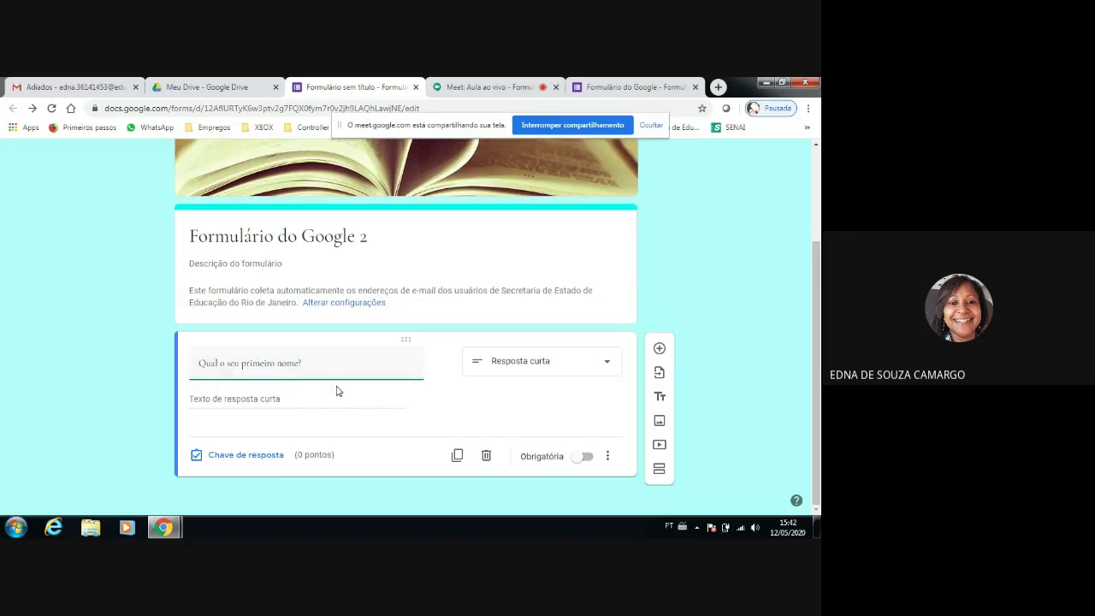
Review the answer types for the first-name question, keep Resposta curta and make the question required.
click(609, 366)
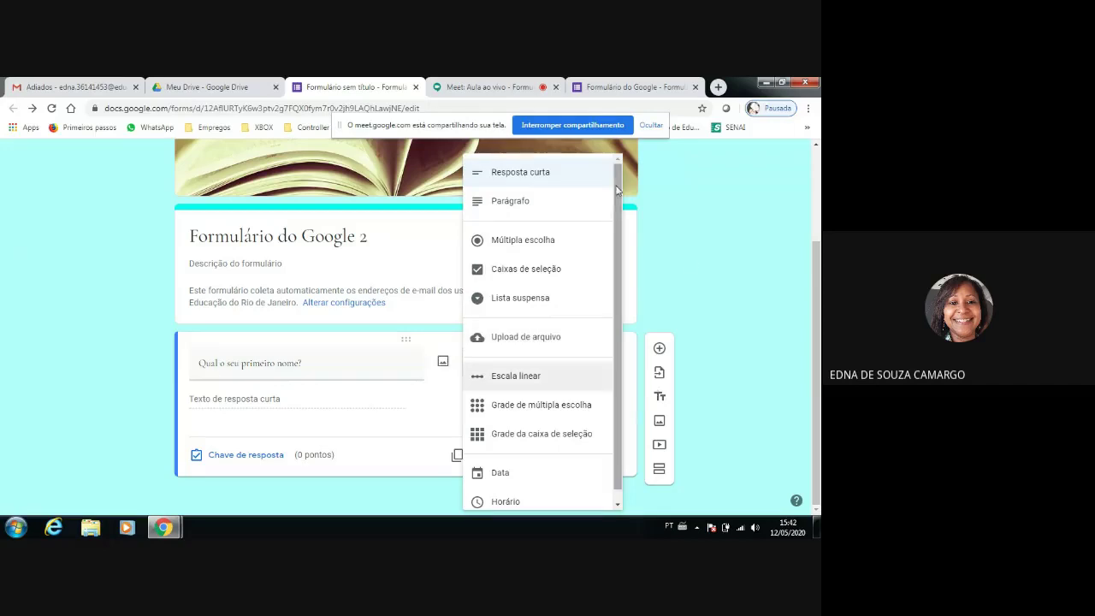
click(533, 175)
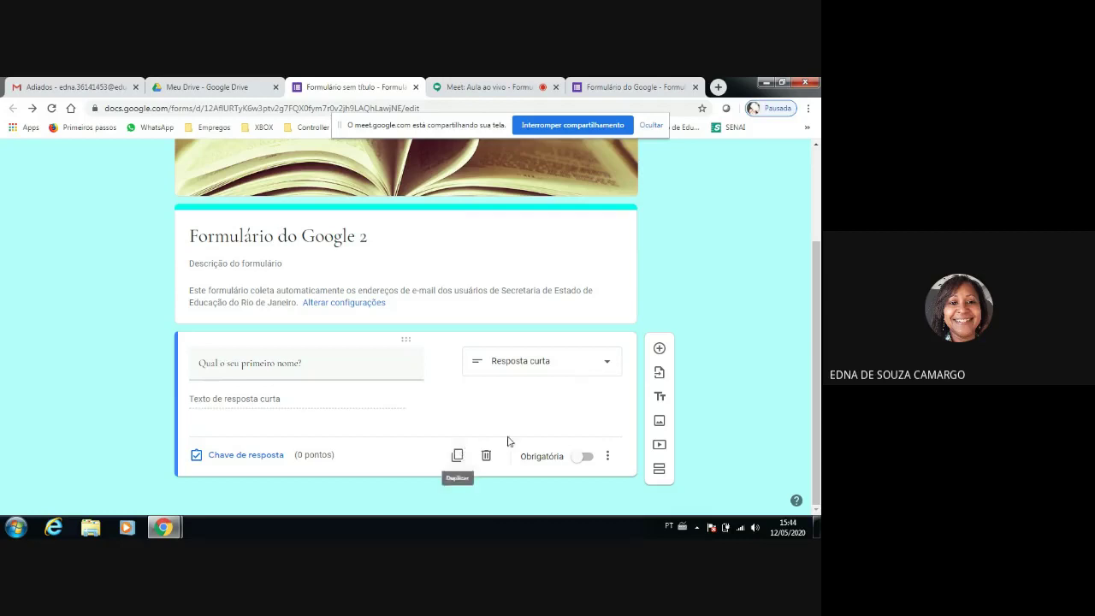
click(582, 459)
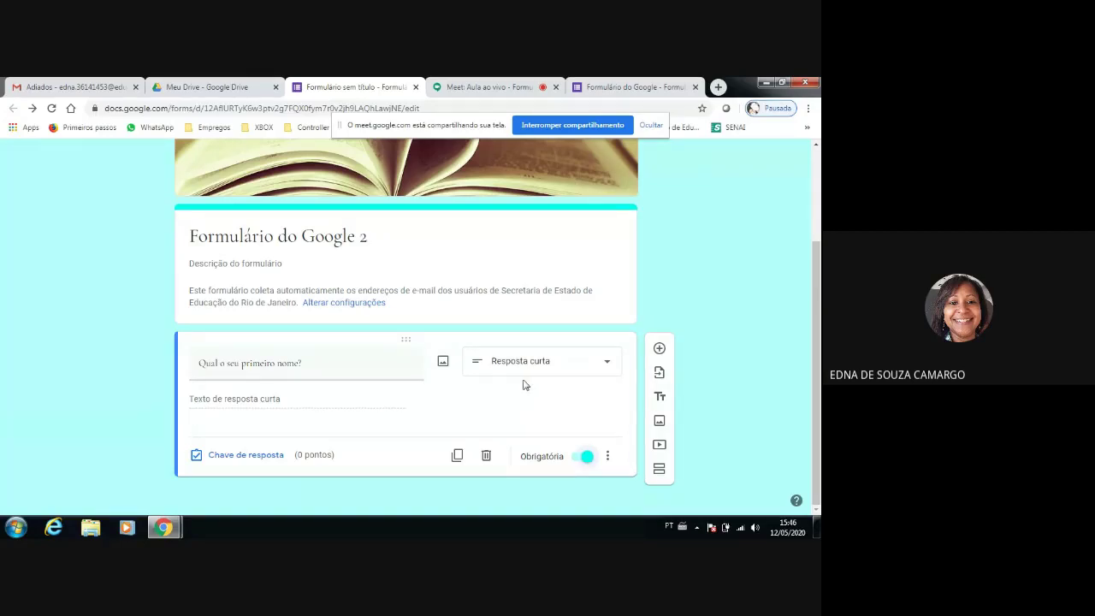
Add a second question titled "Data de nascimento:" with the Data answer type and make it required.
click(659, 349)
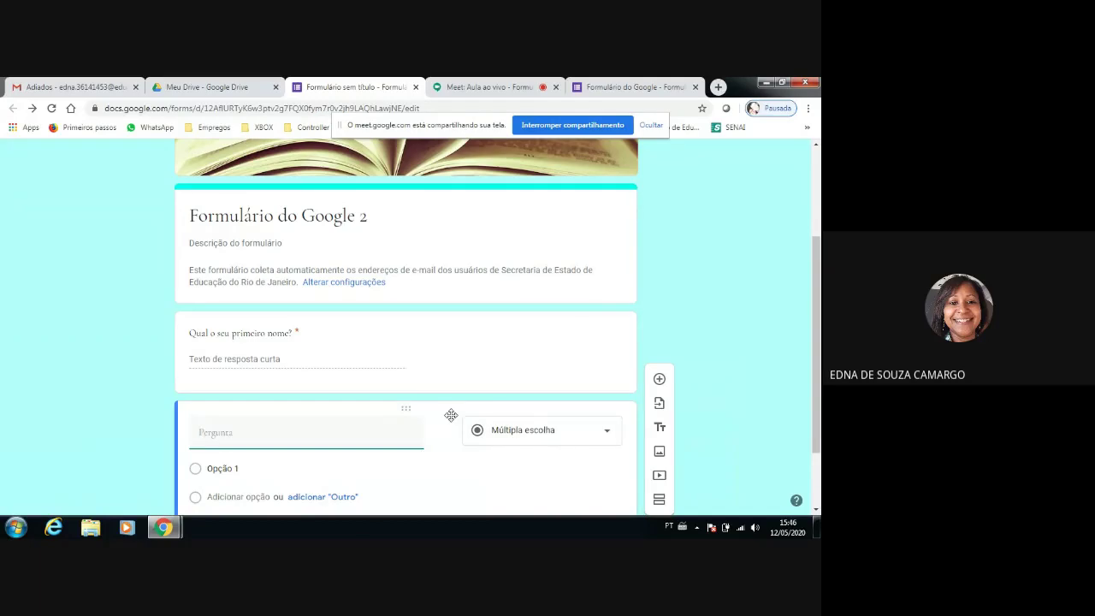
text(Data de nascimento)
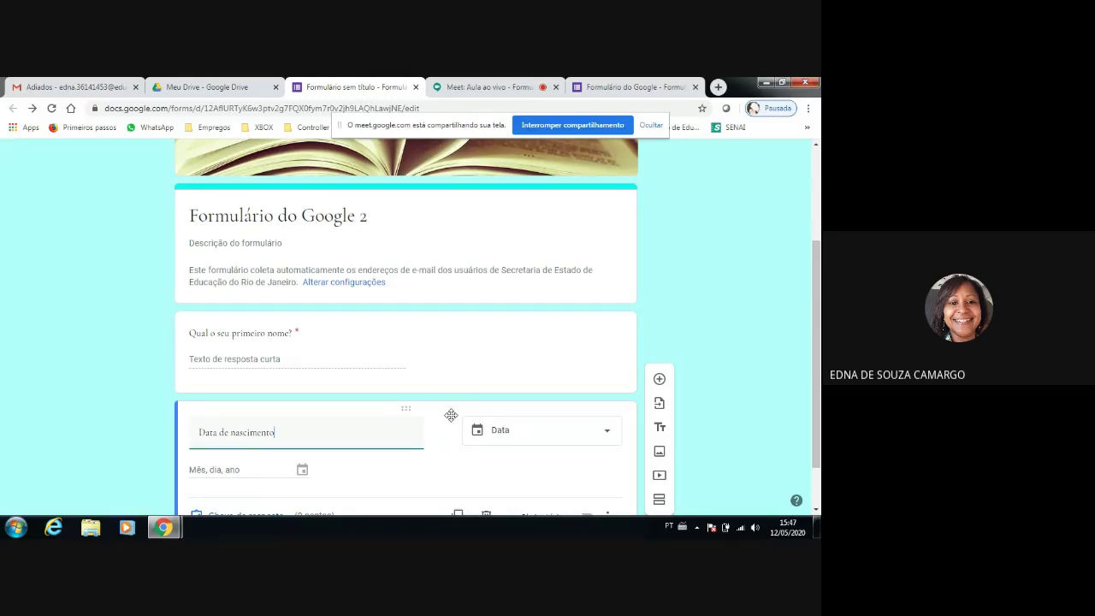
text(:)
scroll(539, 402, down, 1)
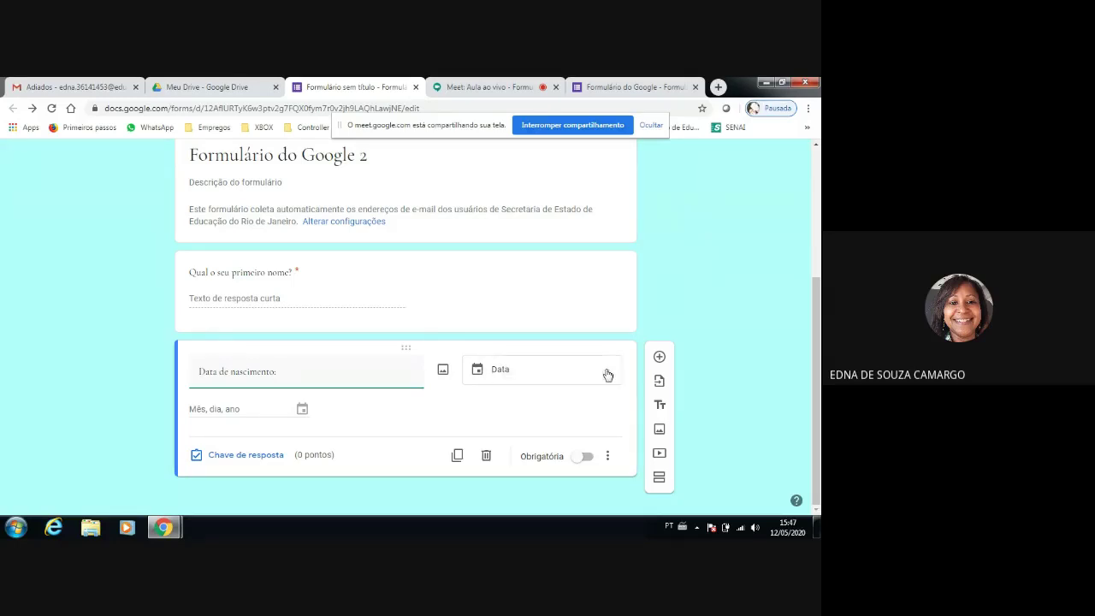
click(608, 374)
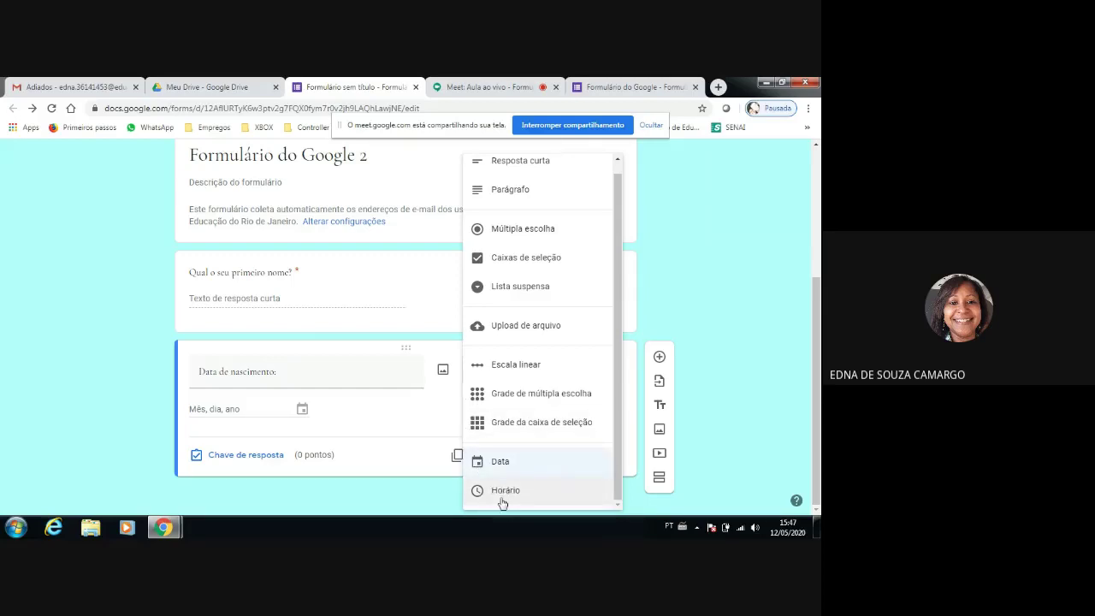
click(430, 410)
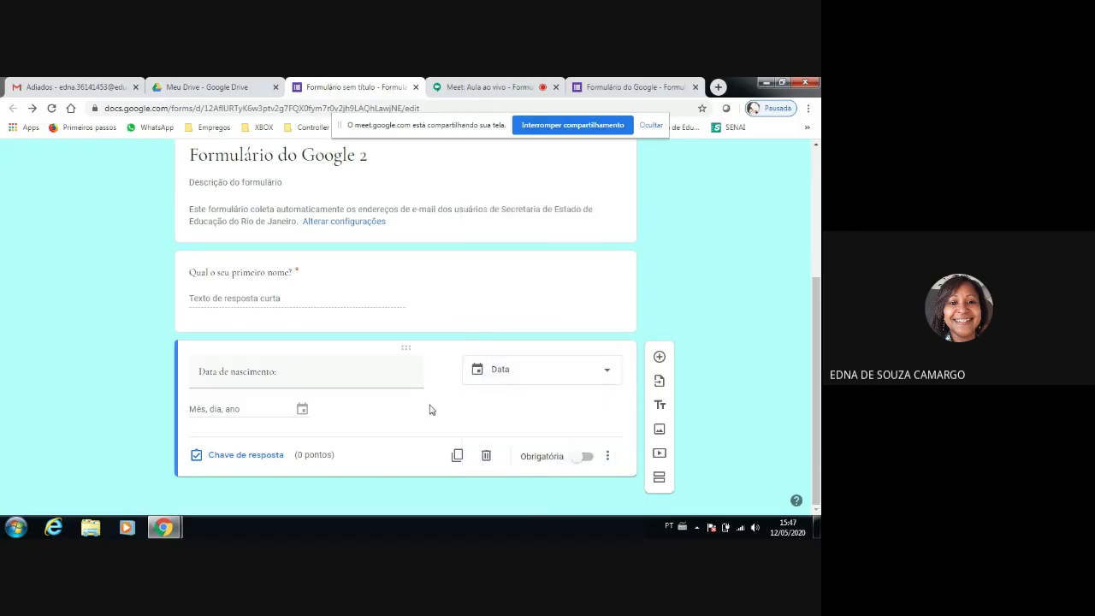
click(588, 459)
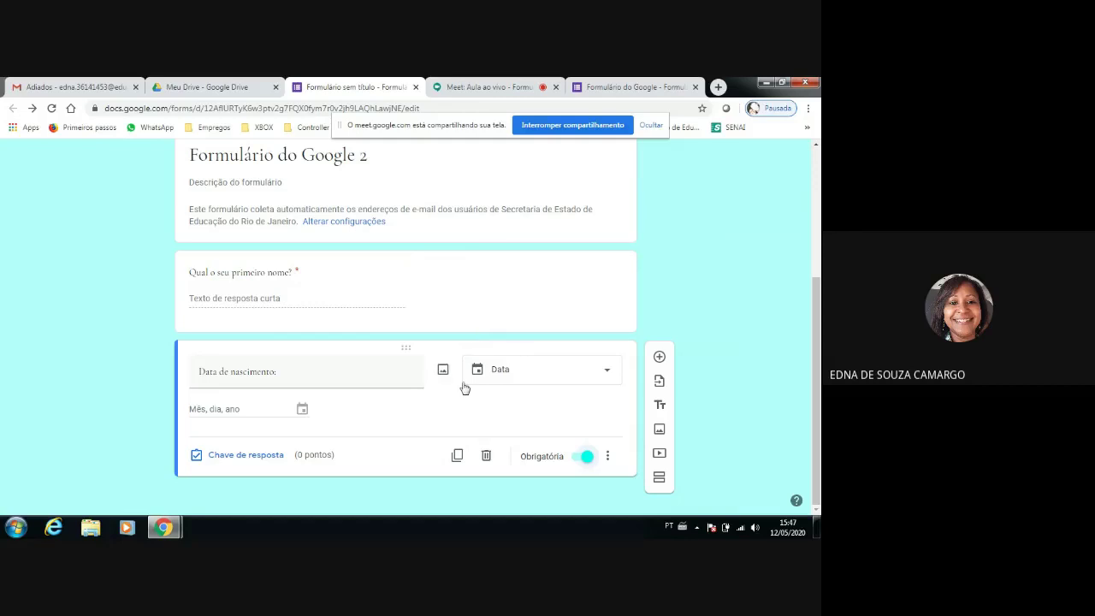
Add a blank question, search Google images for "google" and insert the first Google logo below that question.
click(659, 358)
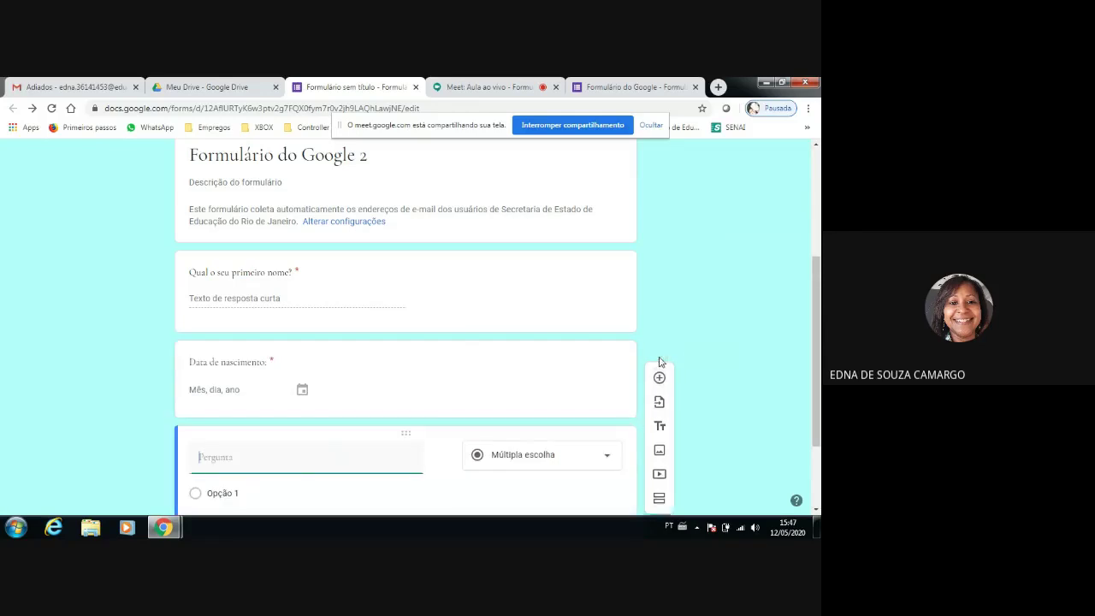
drag(817, 377, 812, 423)
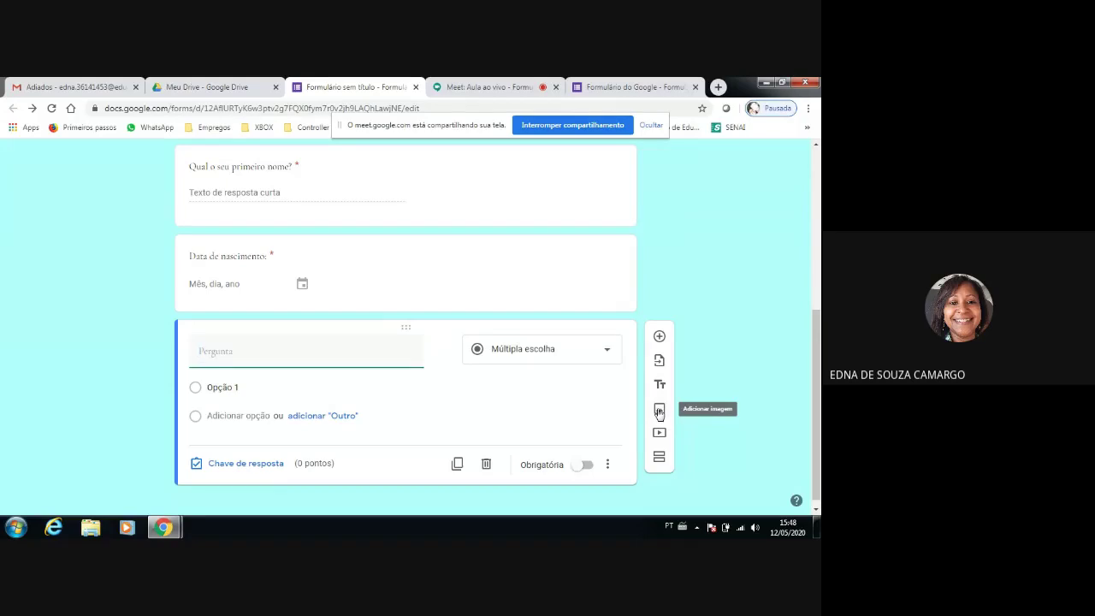
click(659, 411)
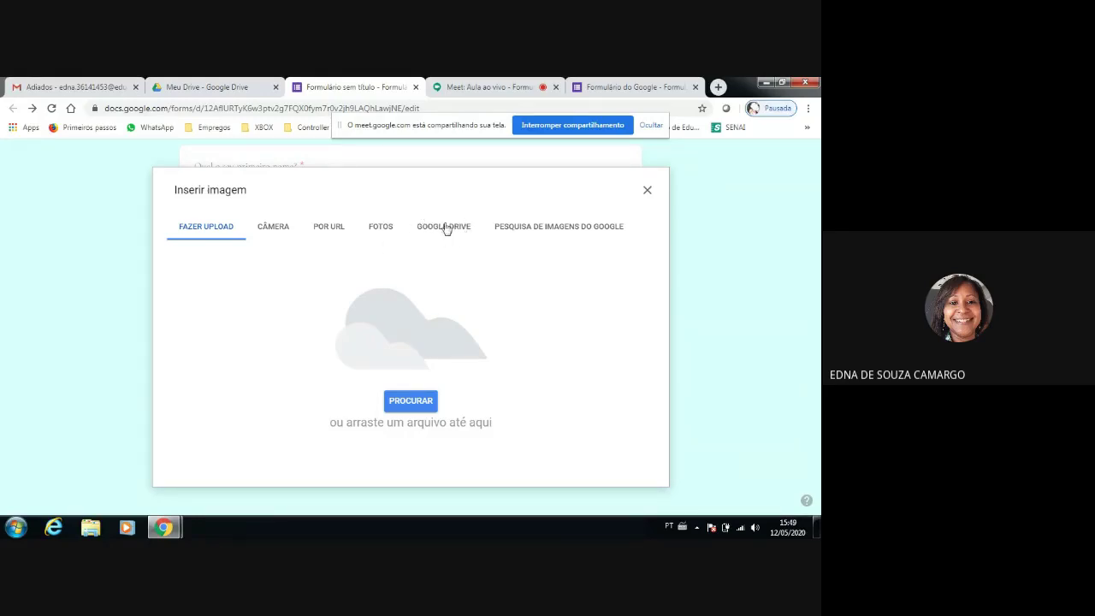
click(558, 229)
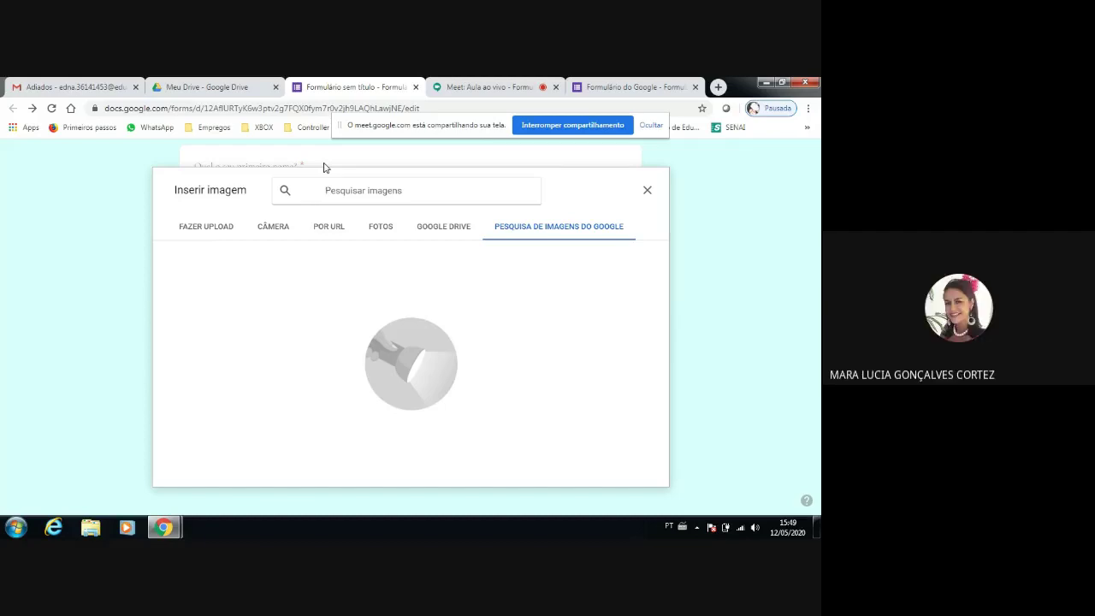
text(goo)
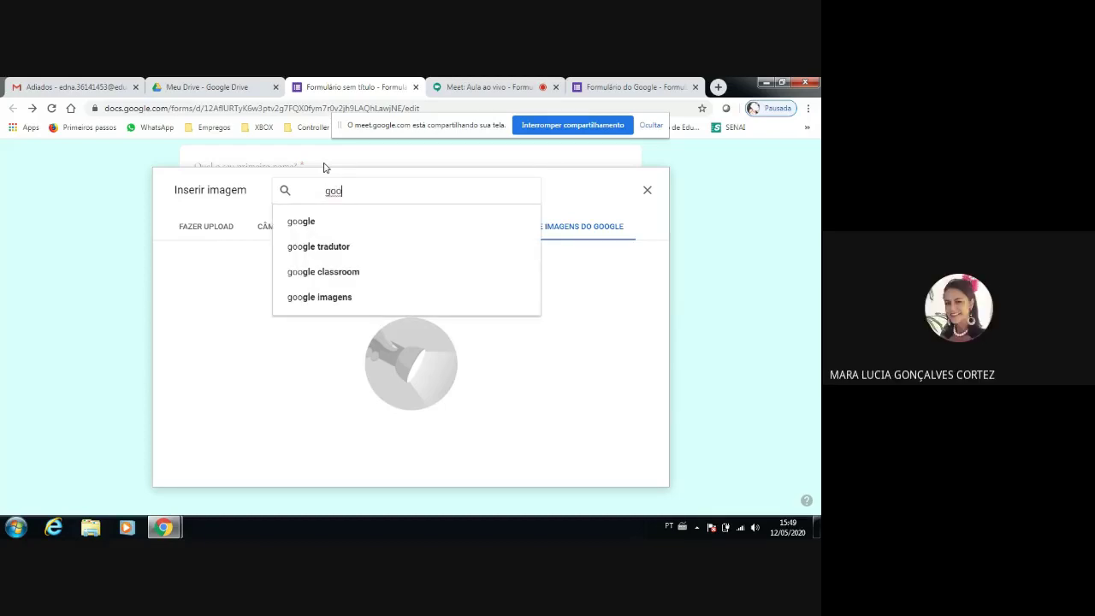
click(297, 224)
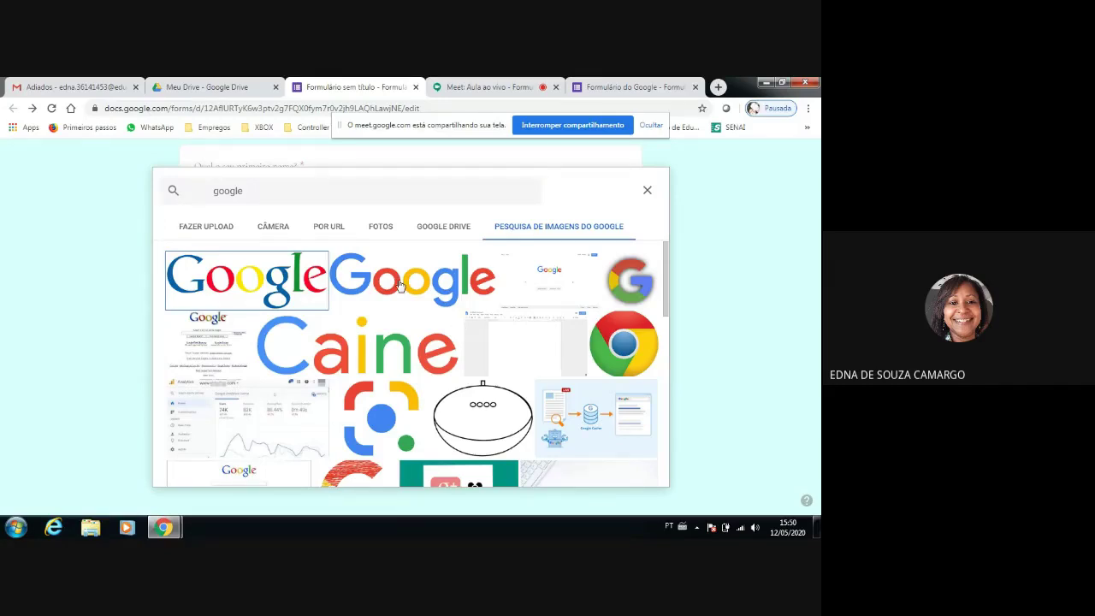
click(261, 287)
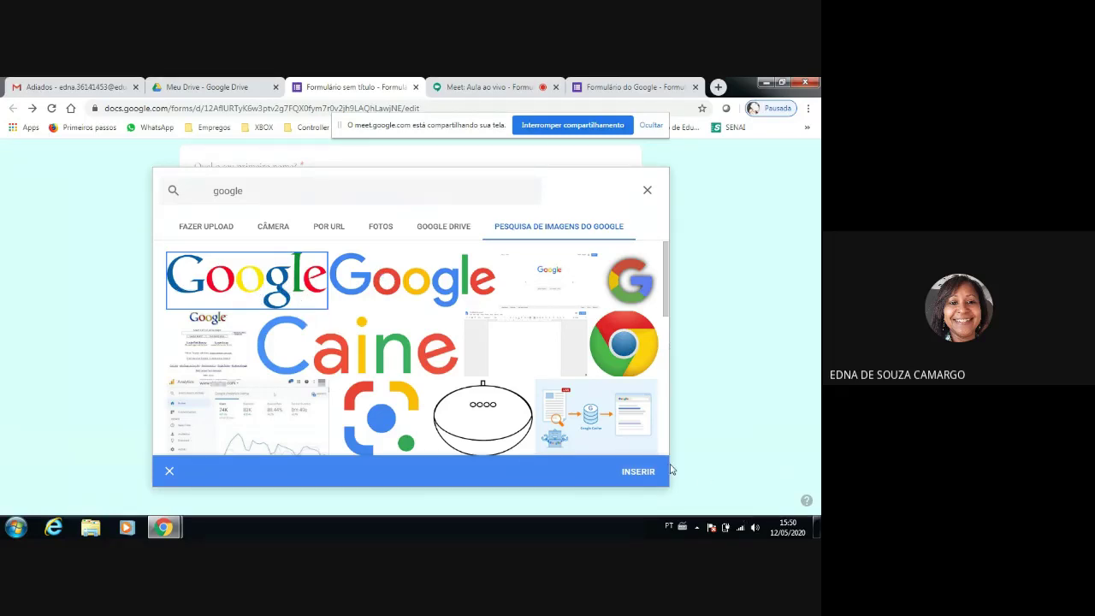
click(633, 472)
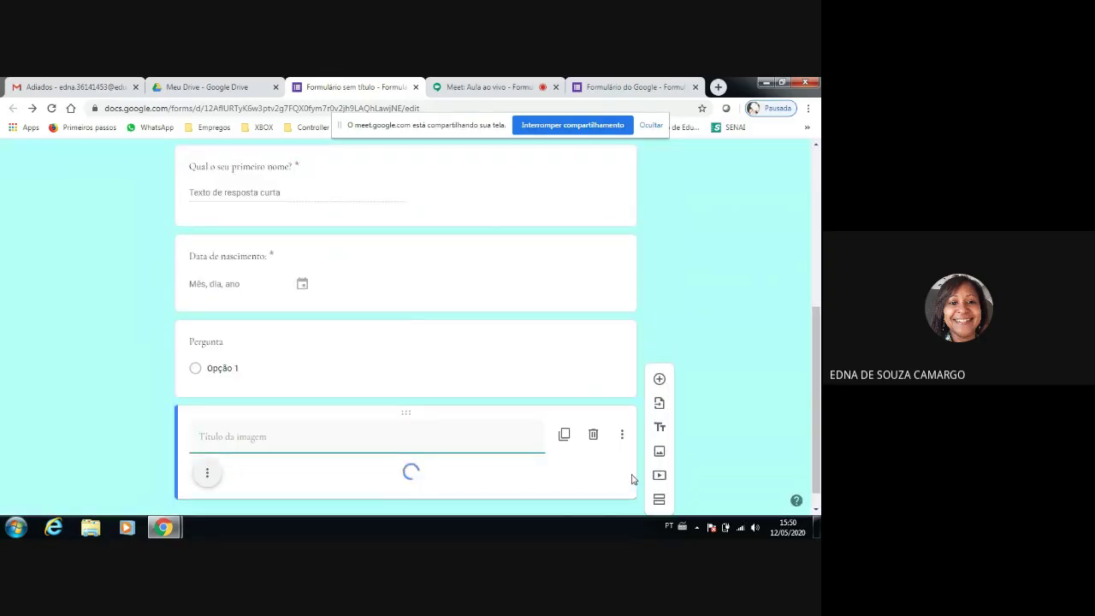
scroll(587, 467, down, 2)
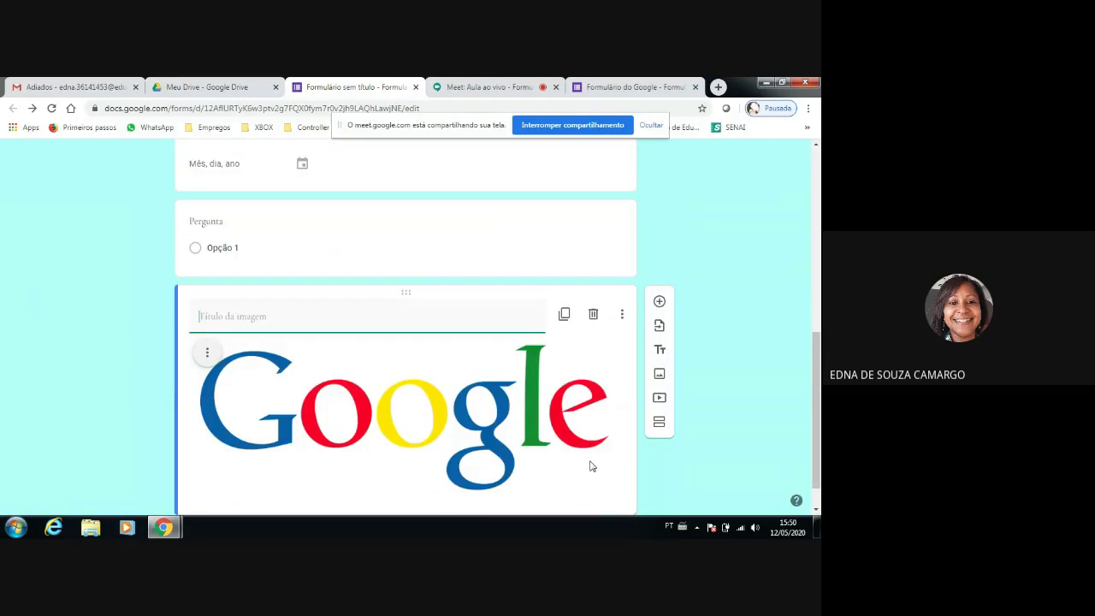
Delete the blank multiple-choice question above the Google image and look over the remaining form.
click(444, 203)
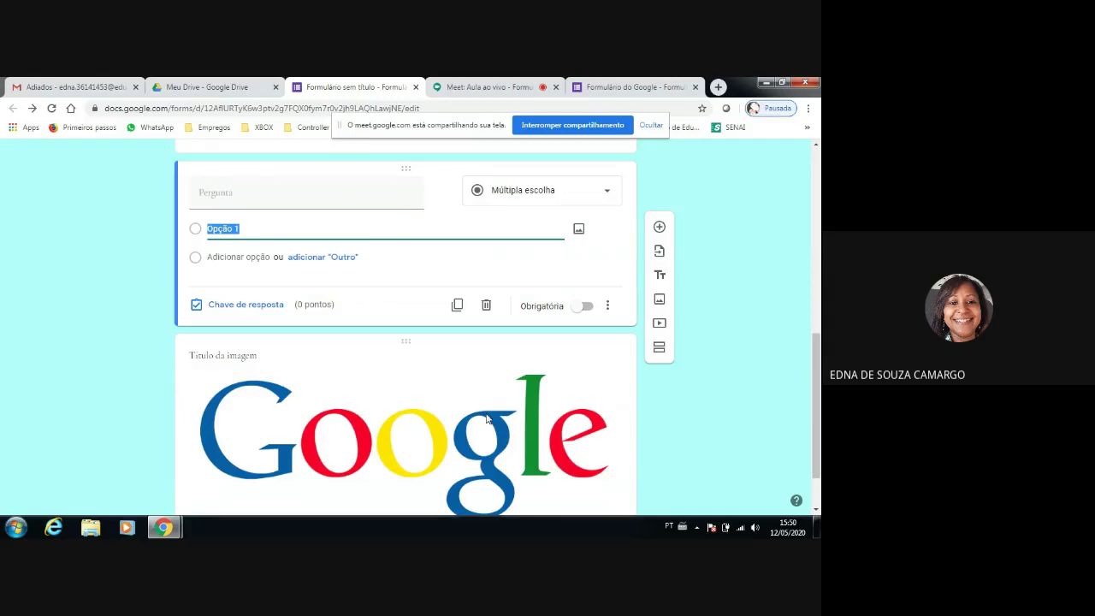
click(486, 307)
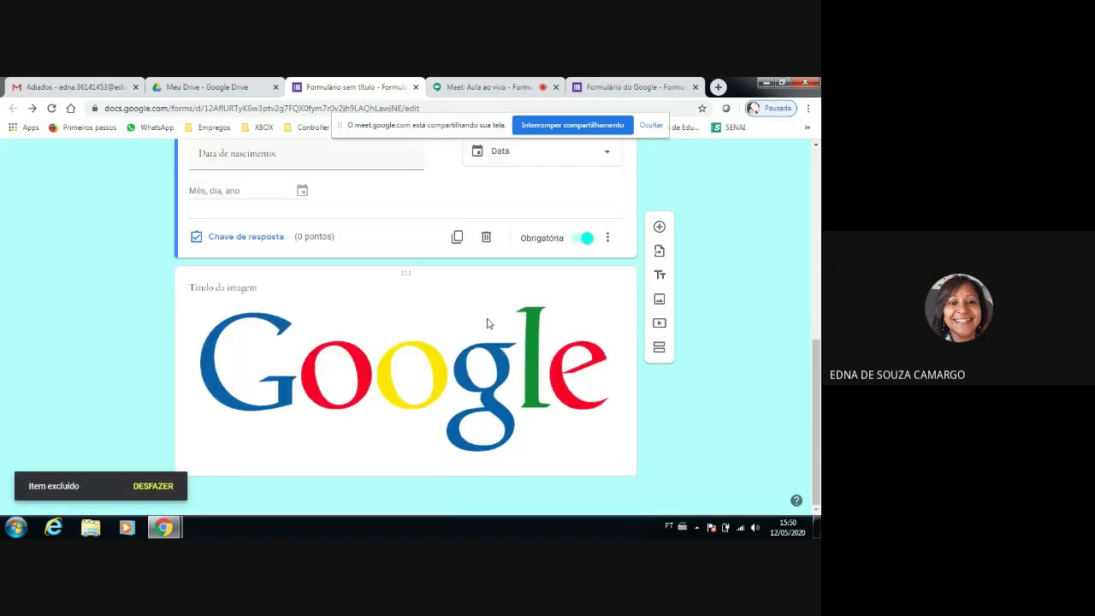
scroll(541, 388, up, 2)
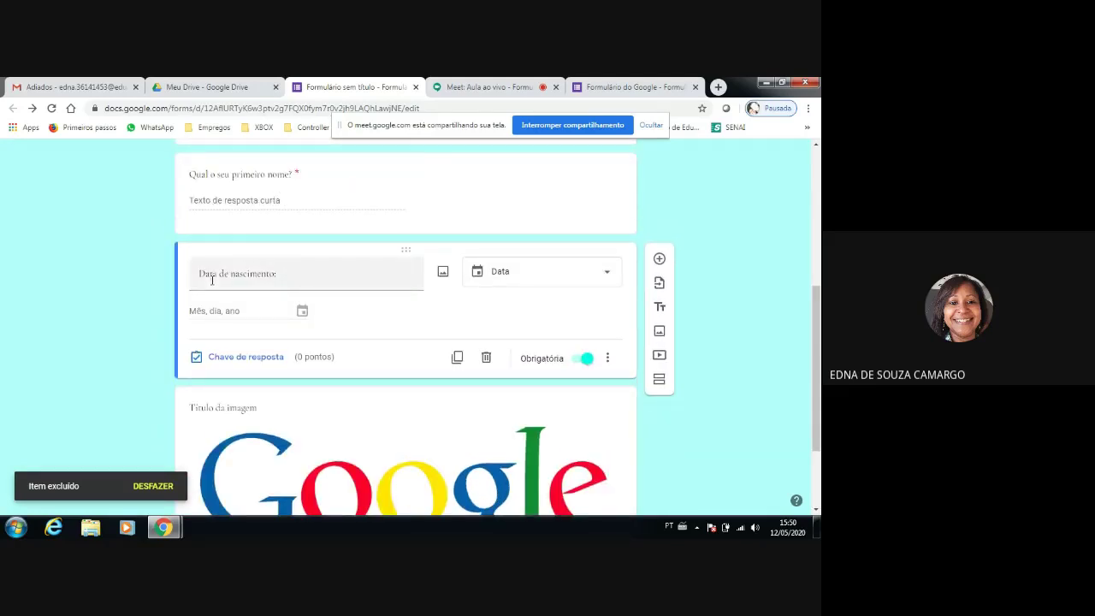
scroll(372, 321, down, 1)
scroll(373, 321, down, 2)
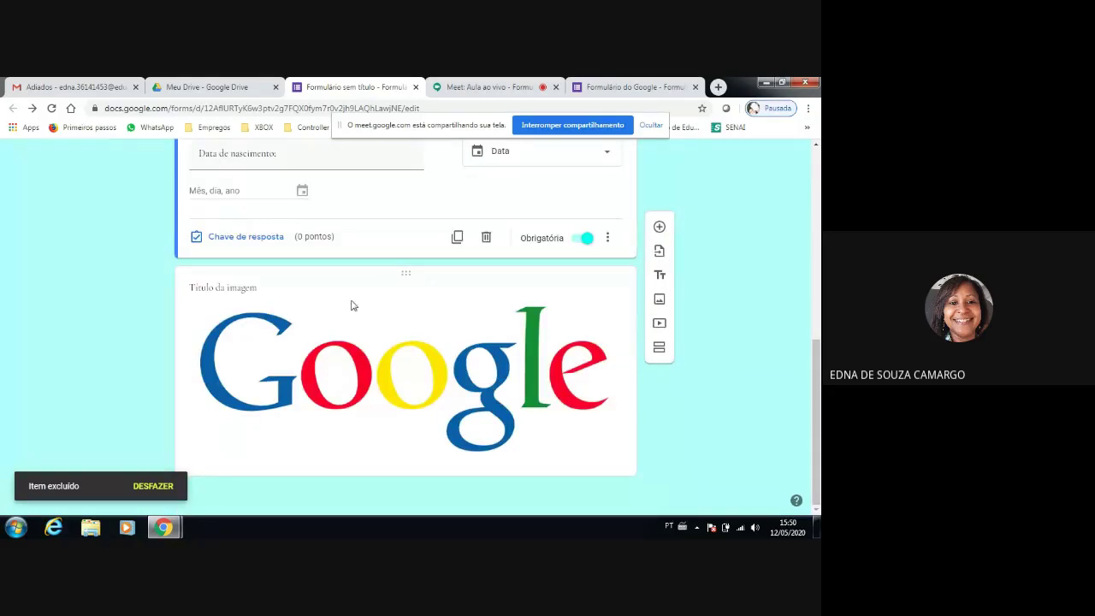
scroll(257, 304, up, 5)
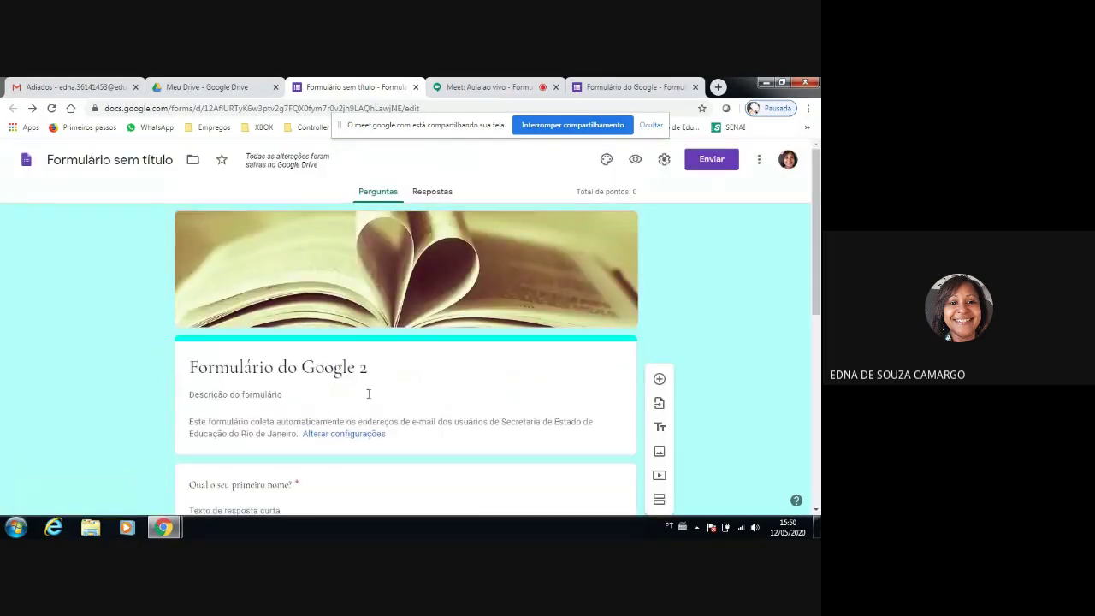
scroll(370, 397, down, 4)
scroll(371, 397, down, 3)
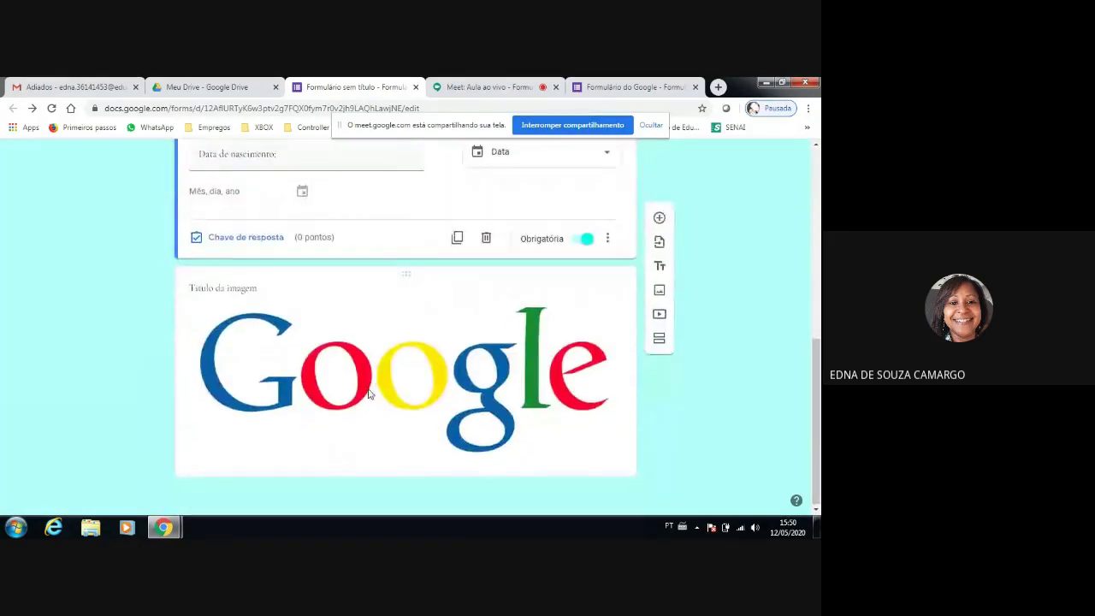
Shrink the Google image to about half its width and align it to the centre.
click(422, 386)
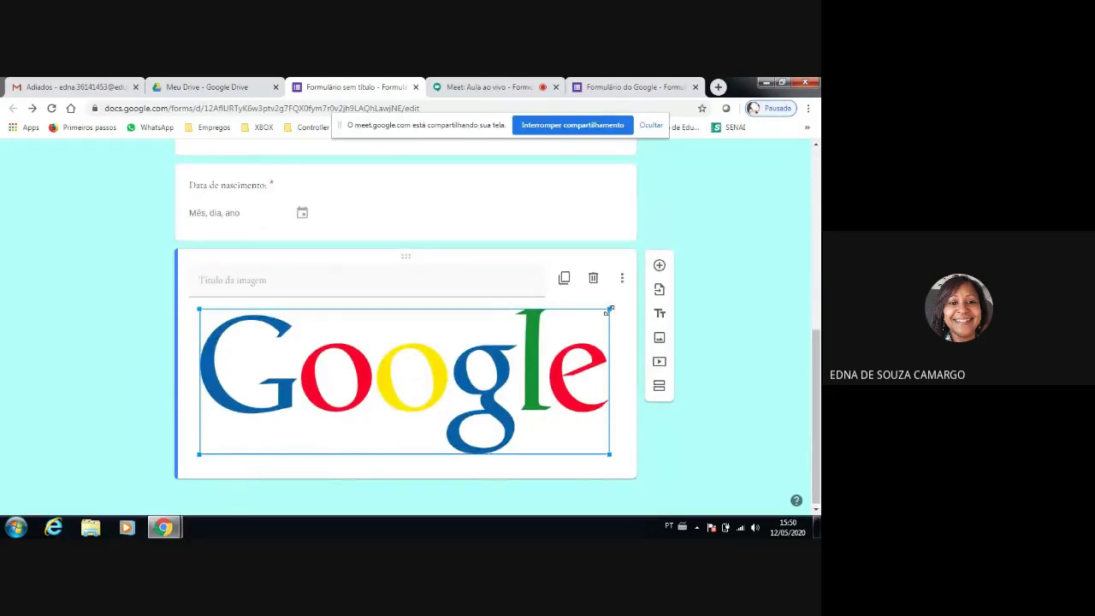
drag(608, 310, 432, 391)
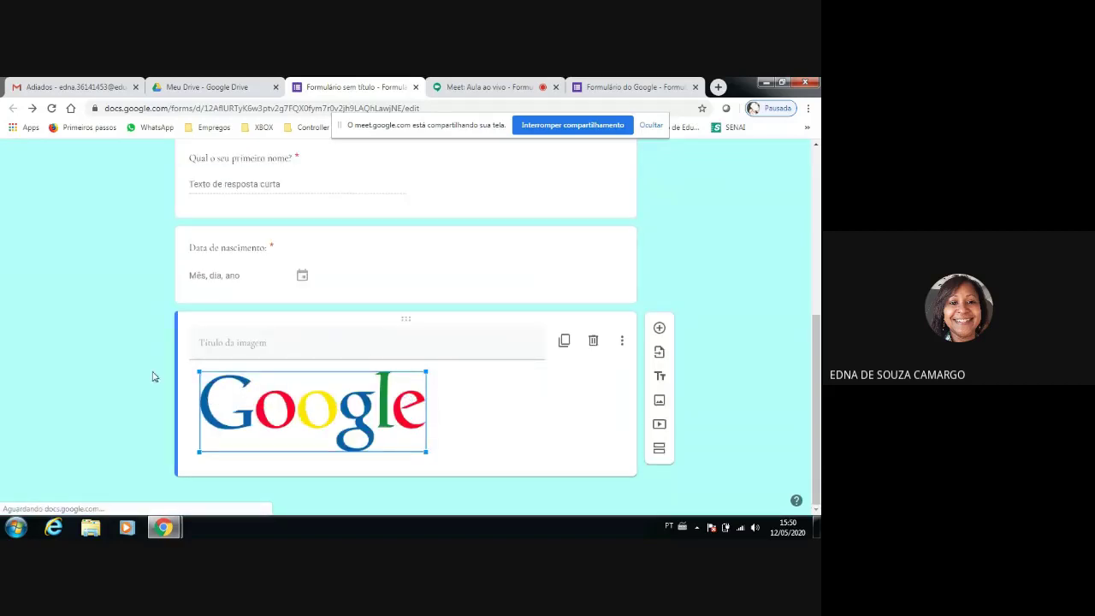
click(187, 398)
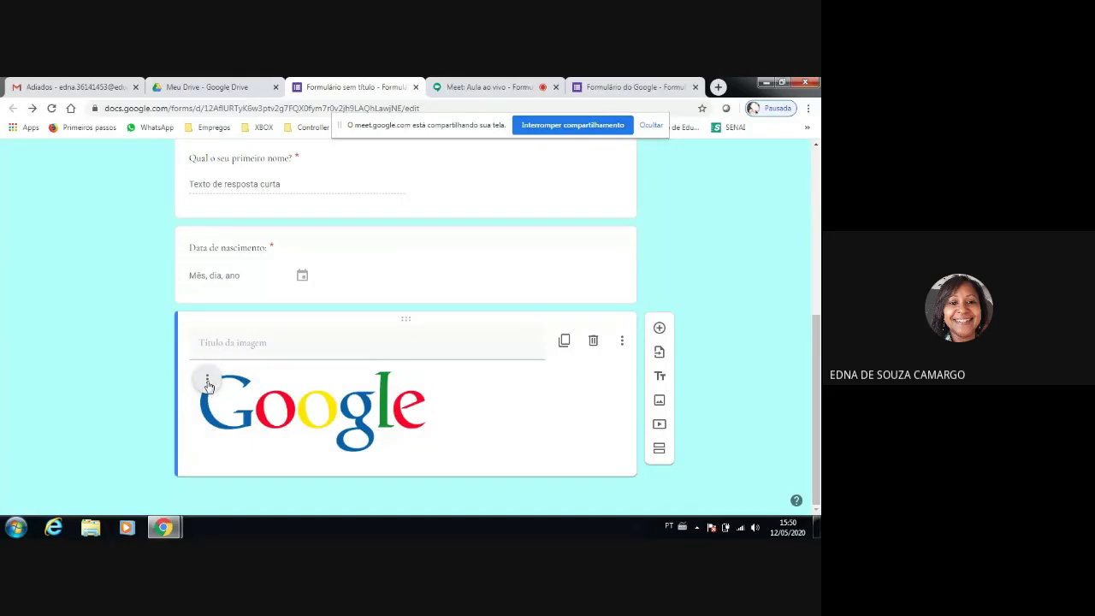
click(207, 379)
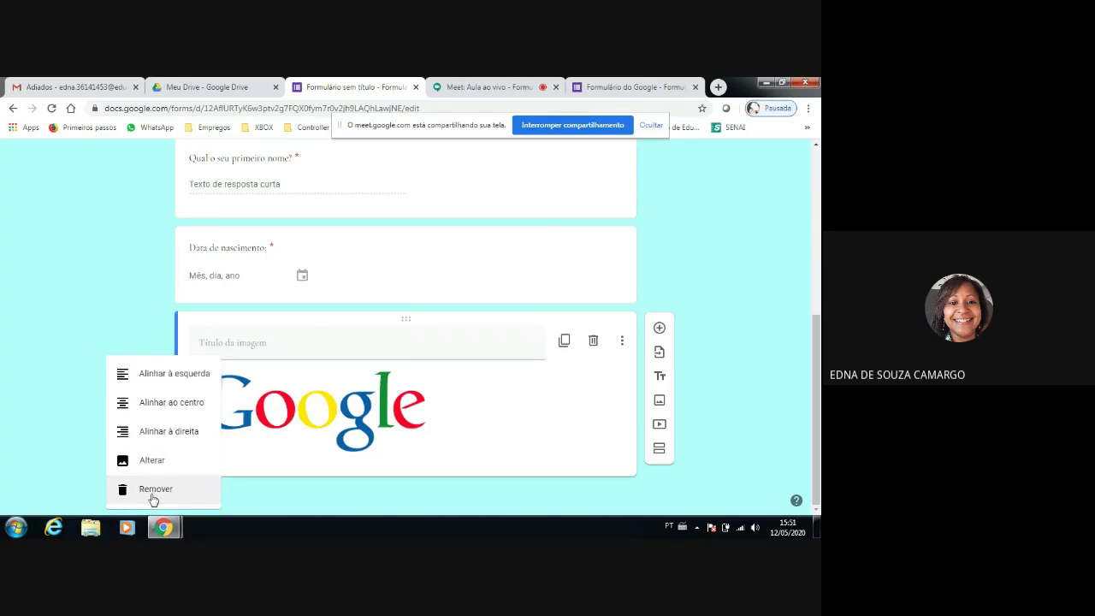
click(198, 410)
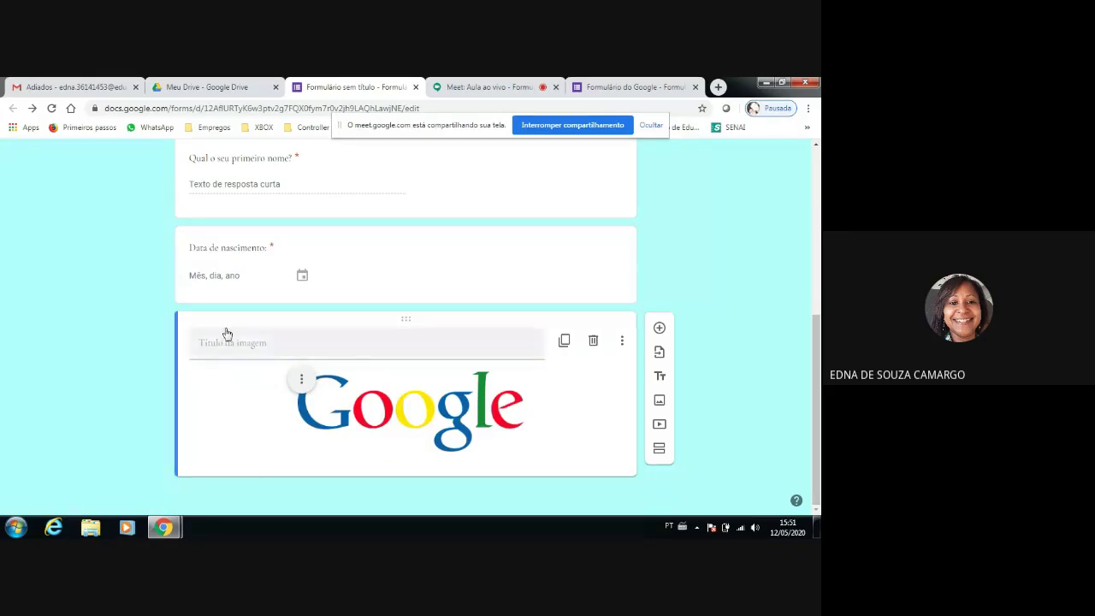
Give the inserted logo image the title "Google".
click(437, 347)
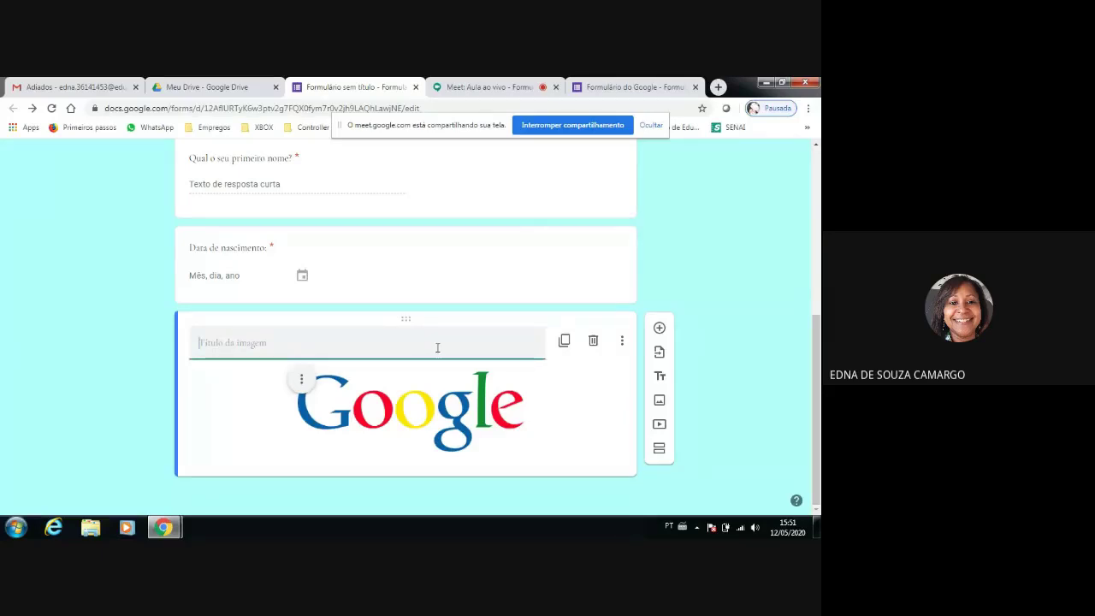
text(G)
key(BackSpace)
text(Google)
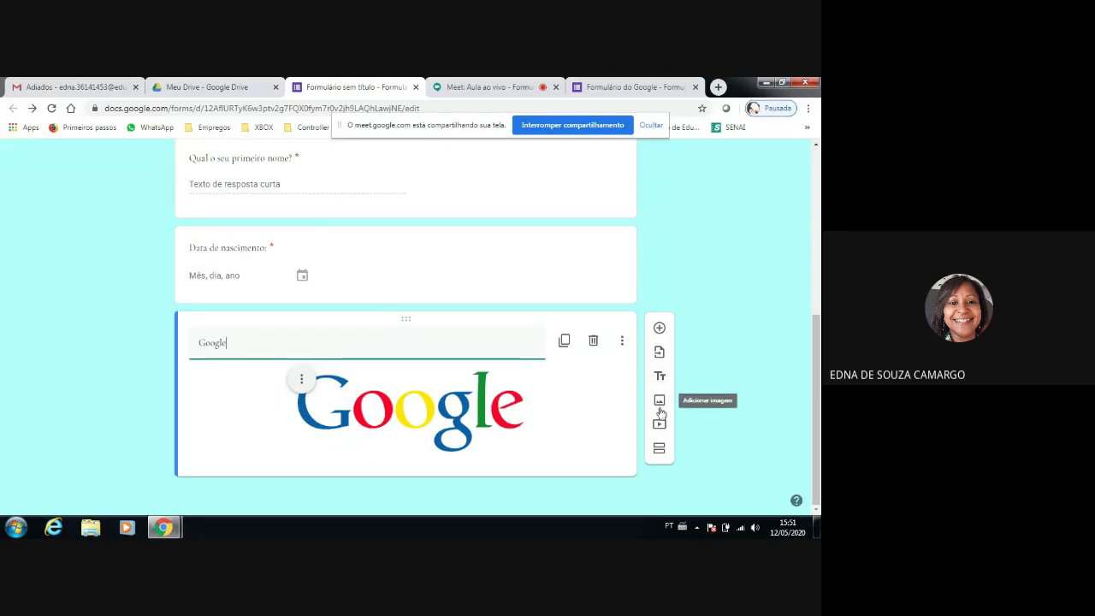
Add a question below the image titled "Você já criou algum formulário no Google?" with the Múltipla escolha answer type.
click(657, 327)
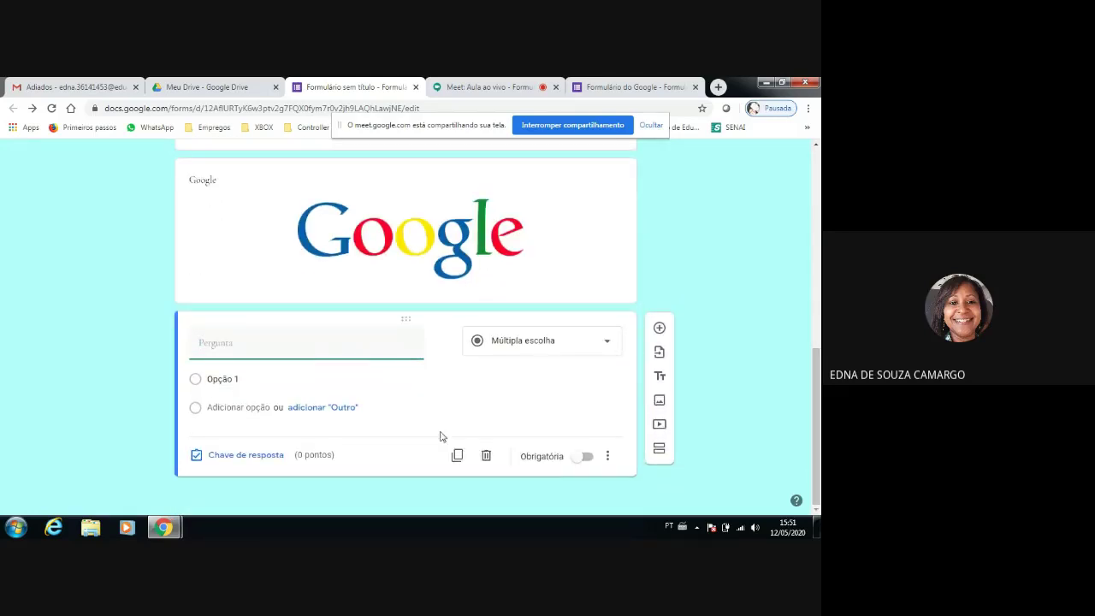
click(203, 181)
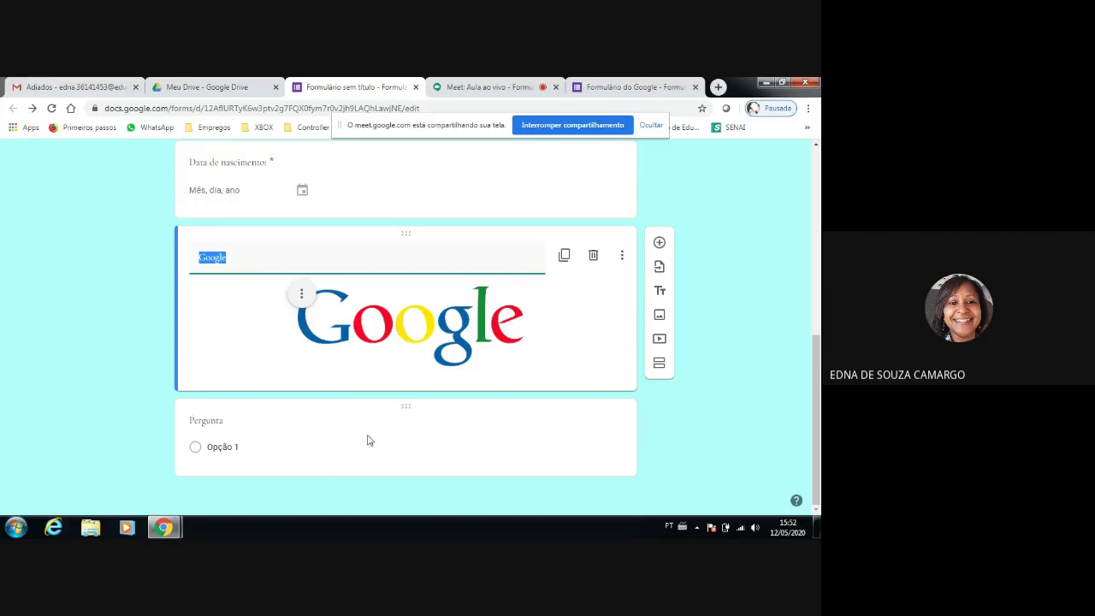
click(301, 442)
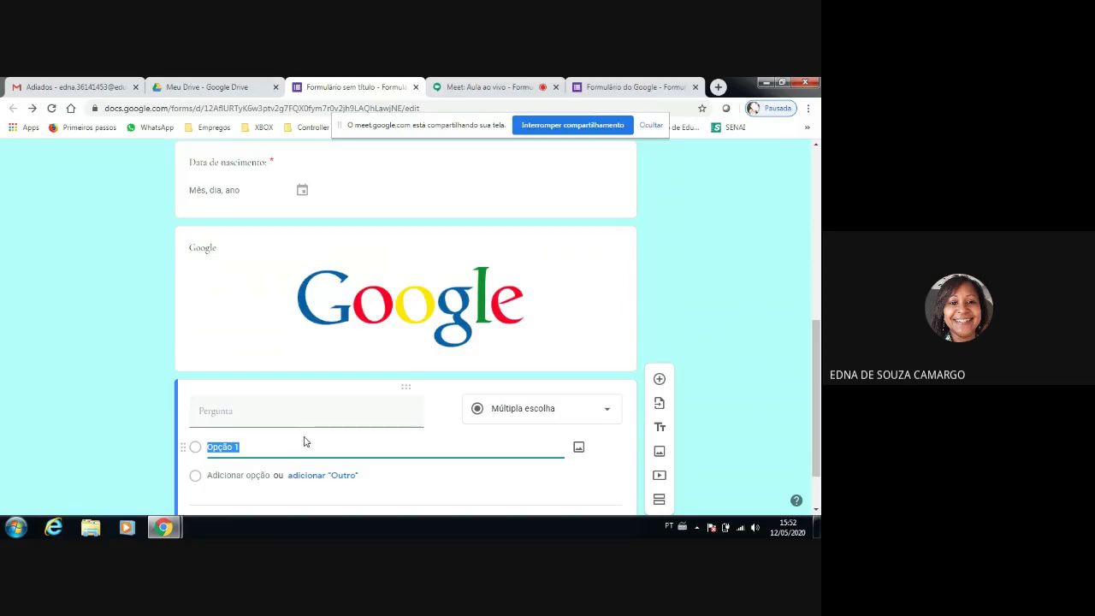
click(245, 410)
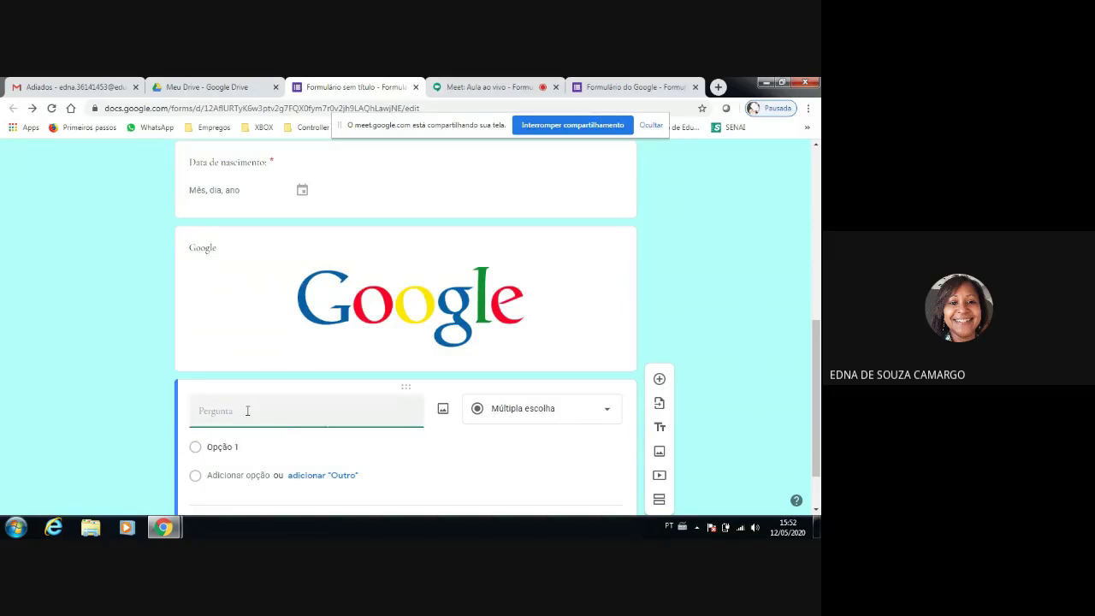
text(Você já cr)
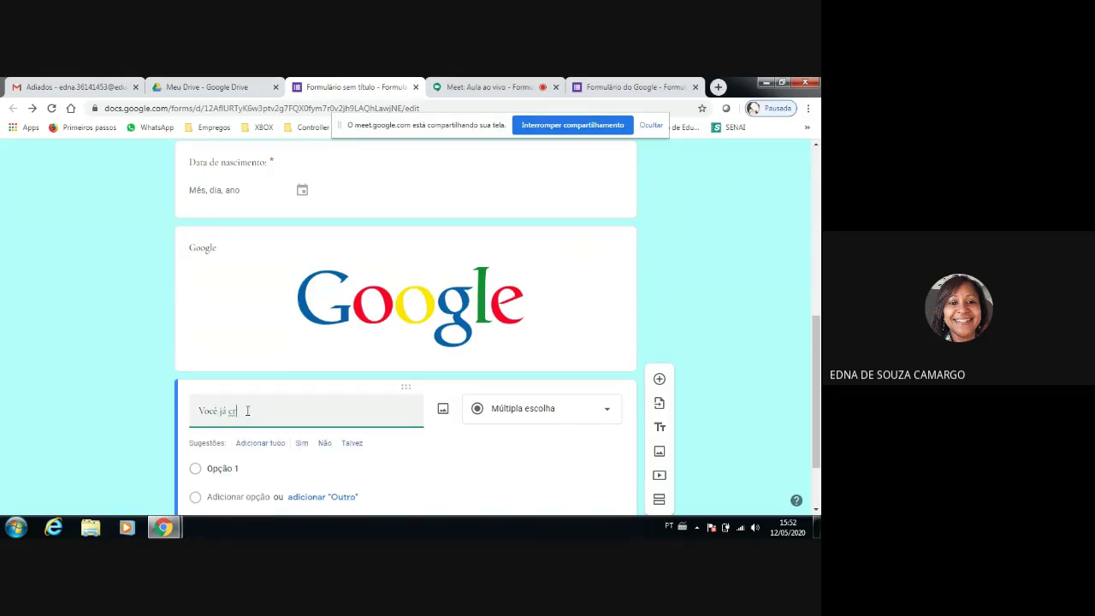
text(iou algum formulário no Google?)
scroll(325, 411, down, 1)
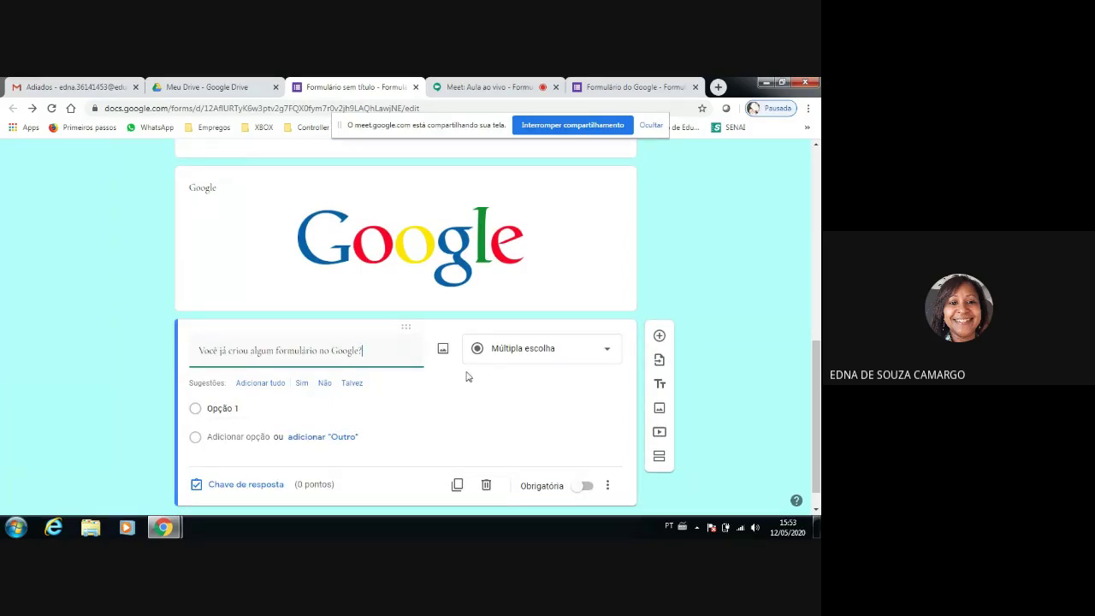
click(538, 355)
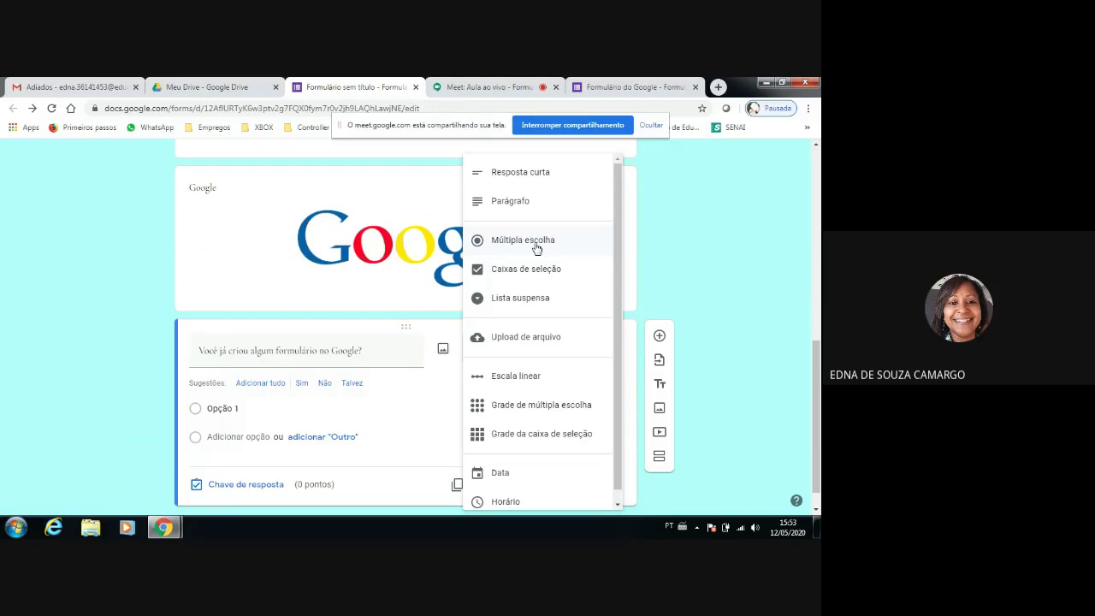
click(536, 247)
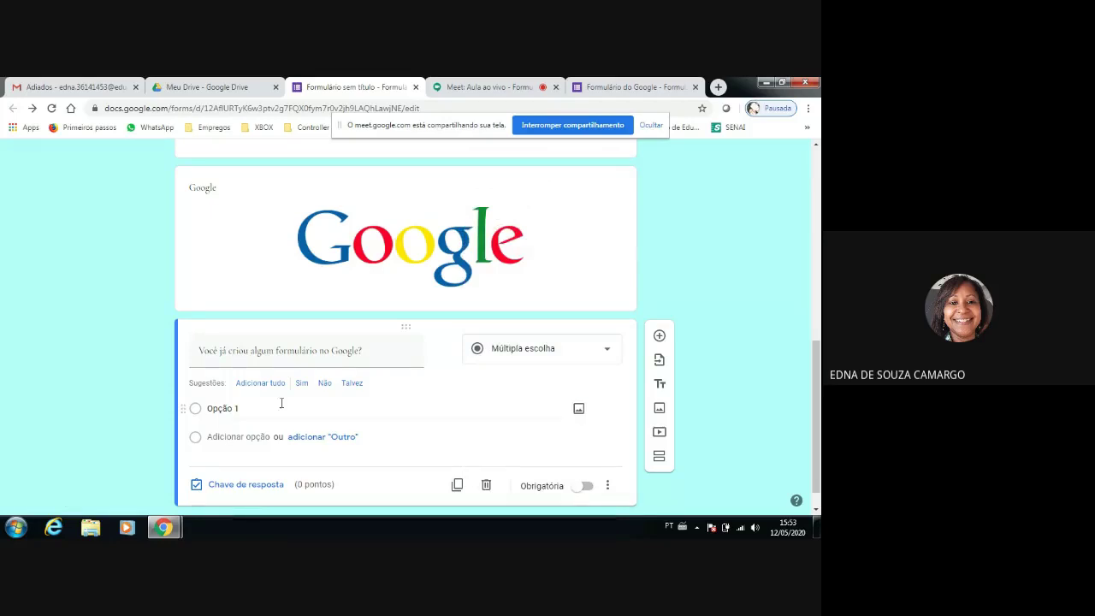
Give the multiple-choice question the answer options "Sim" and "Não" and make it required.
click(250, 406)
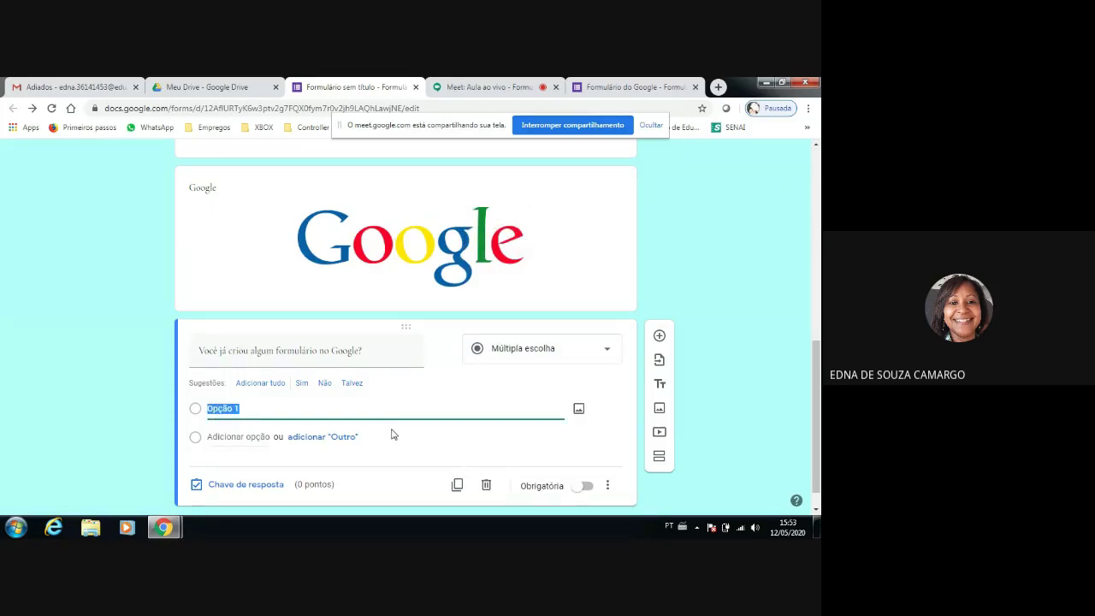
text(Simn)
click(325, 439)
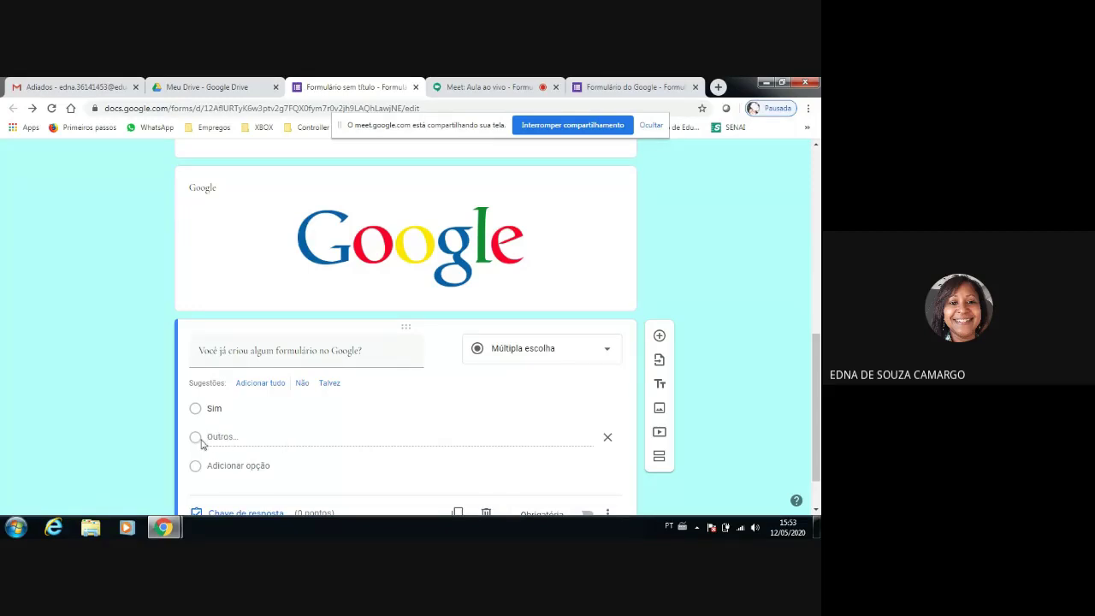
click(608, 440)
click(264, 437)
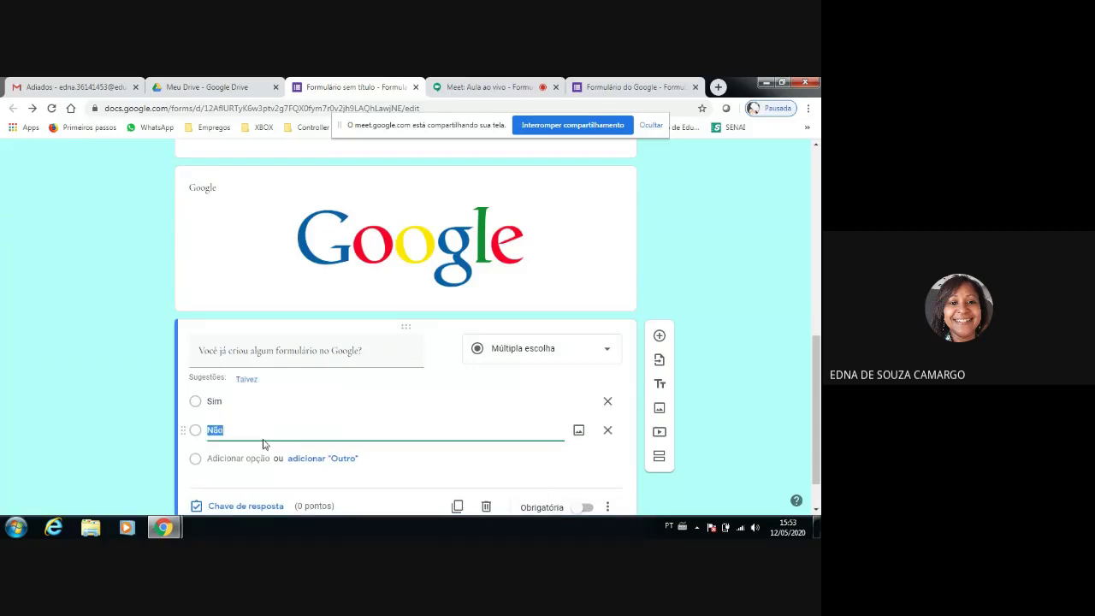
scroll(313, 385, down, 1)
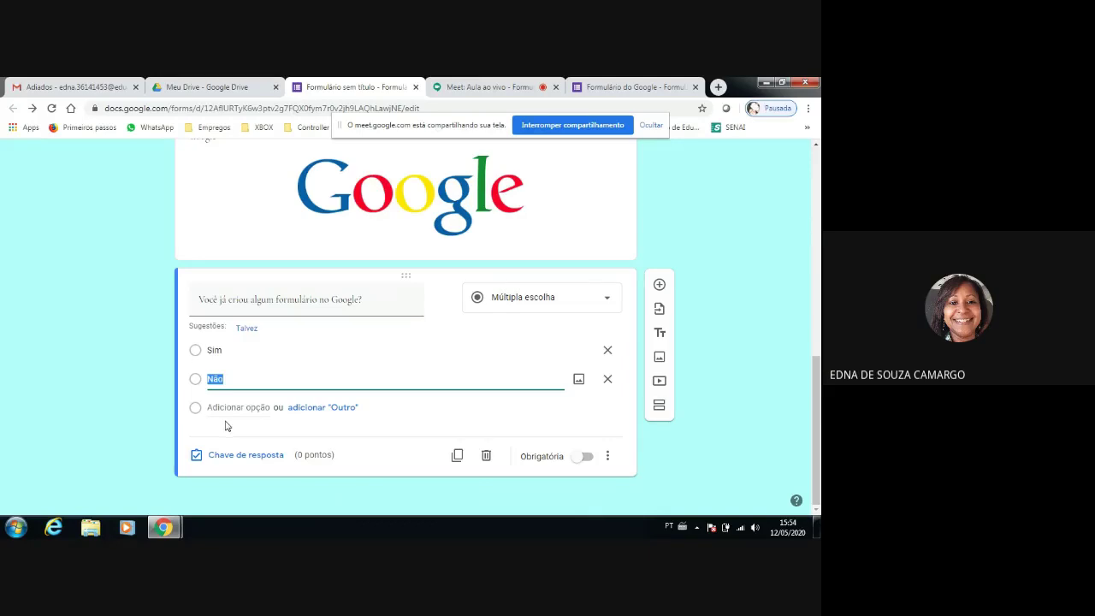
click(590, 466)
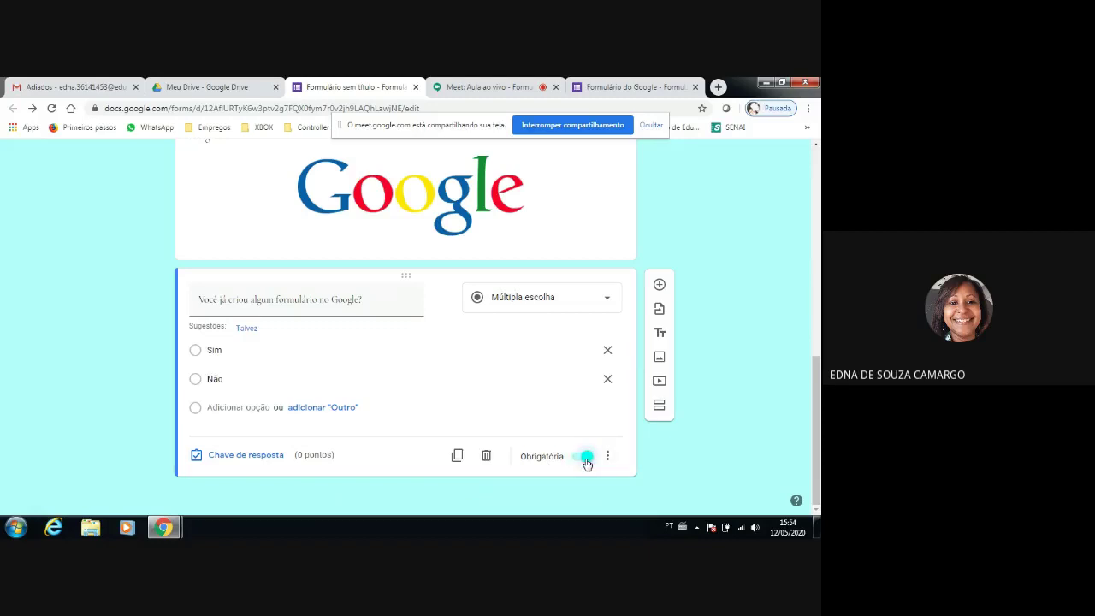
Preview the form from its header through all questions to the submit button, and close the preview.
scroll(587, 463, up, 5)
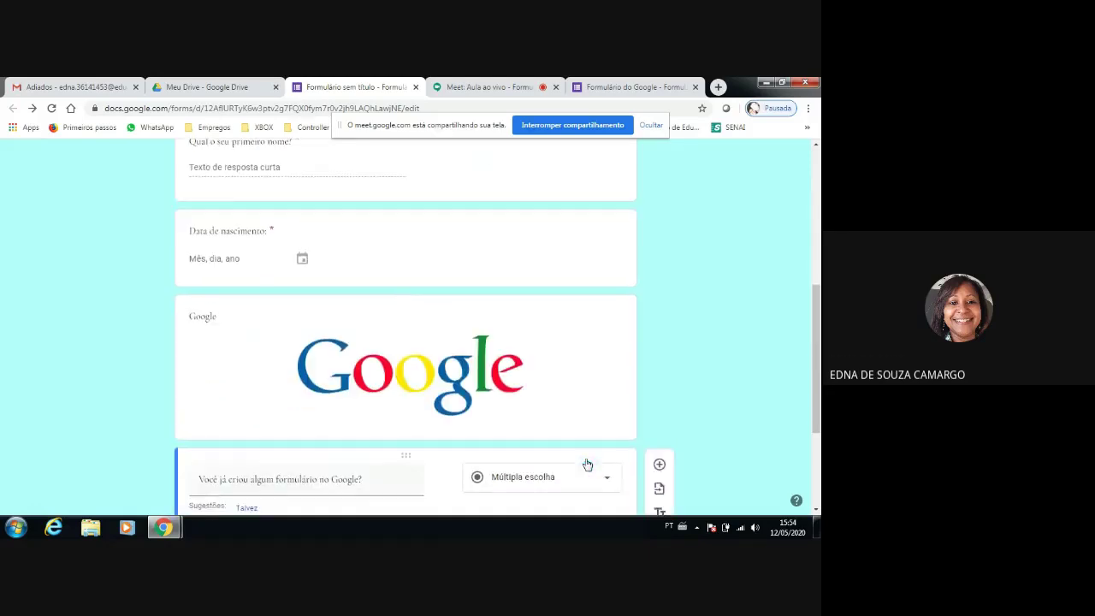
scroll(582, 464, up, 2)
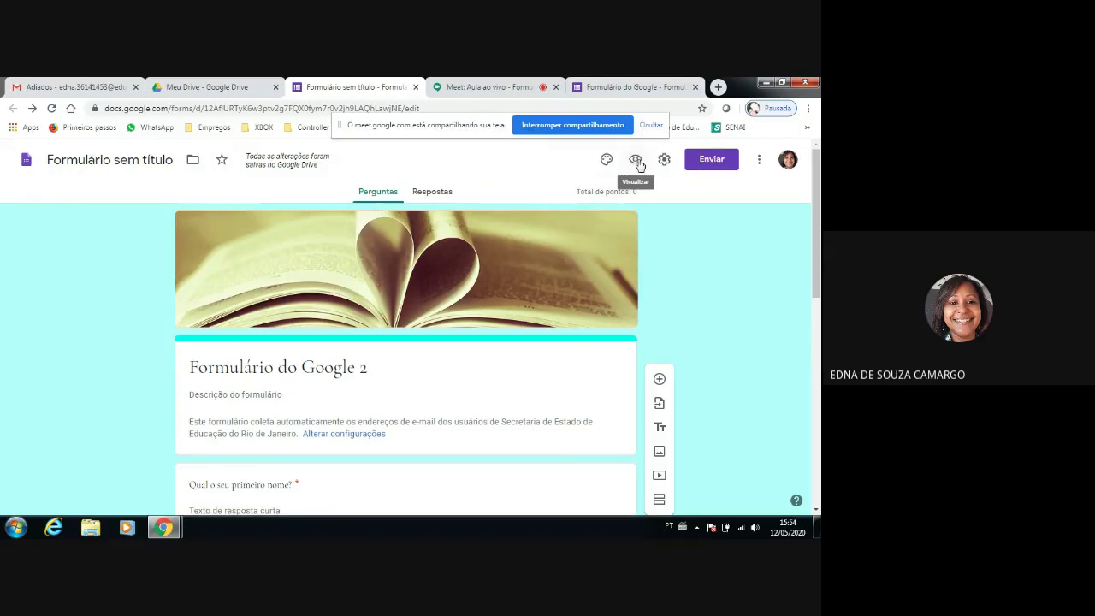
click(637, 160)
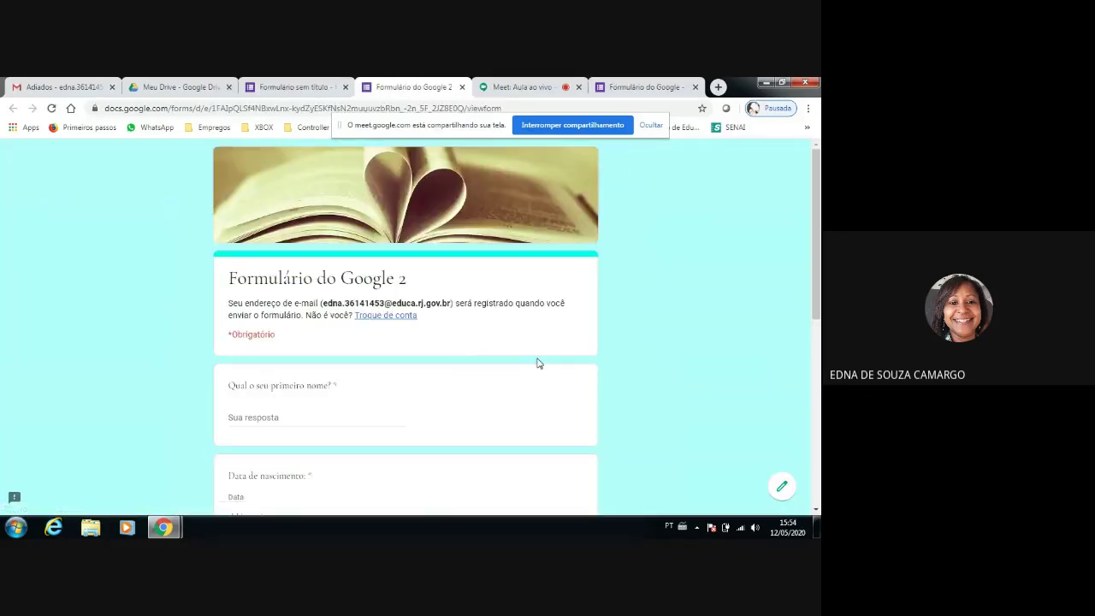
scroll(539, 363, down, 1)
scroll(539, 364, down, 1)
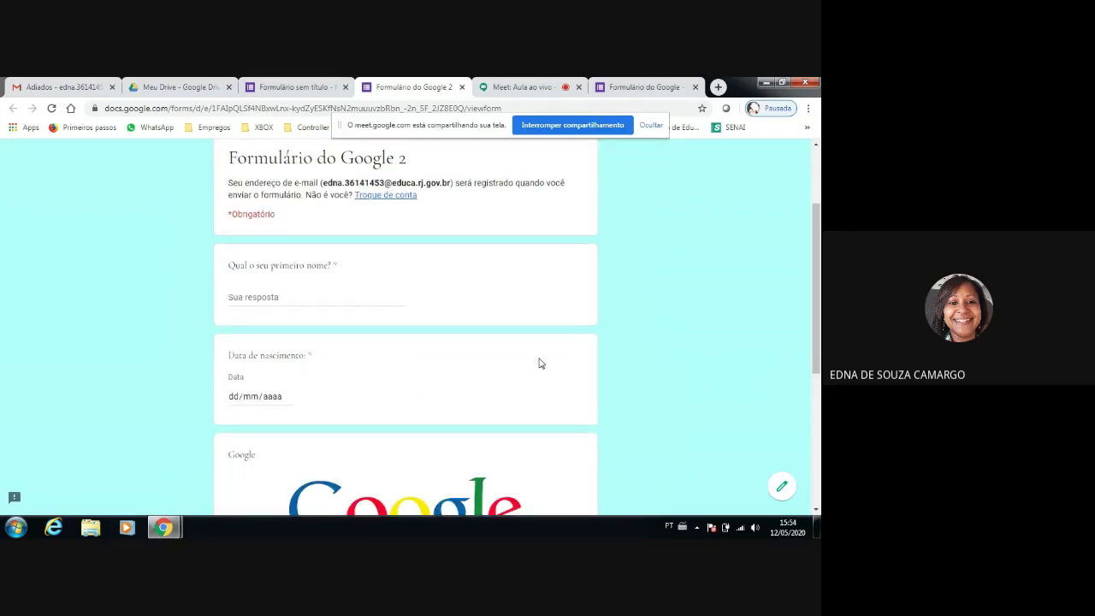
scroll(539, 364, down, 1)
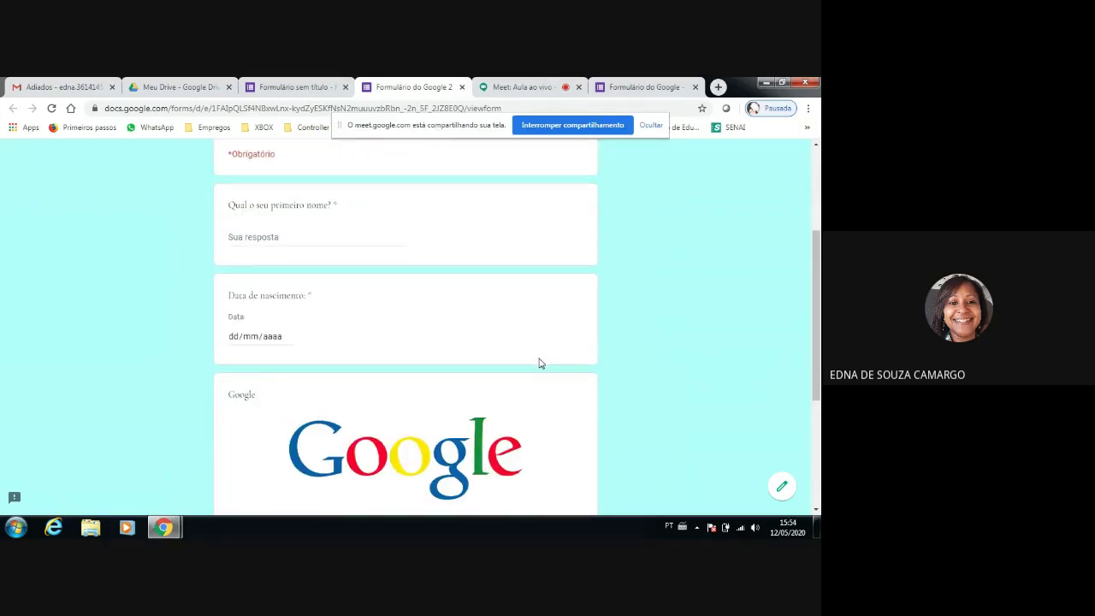
scroll(539, 364, down, 4)
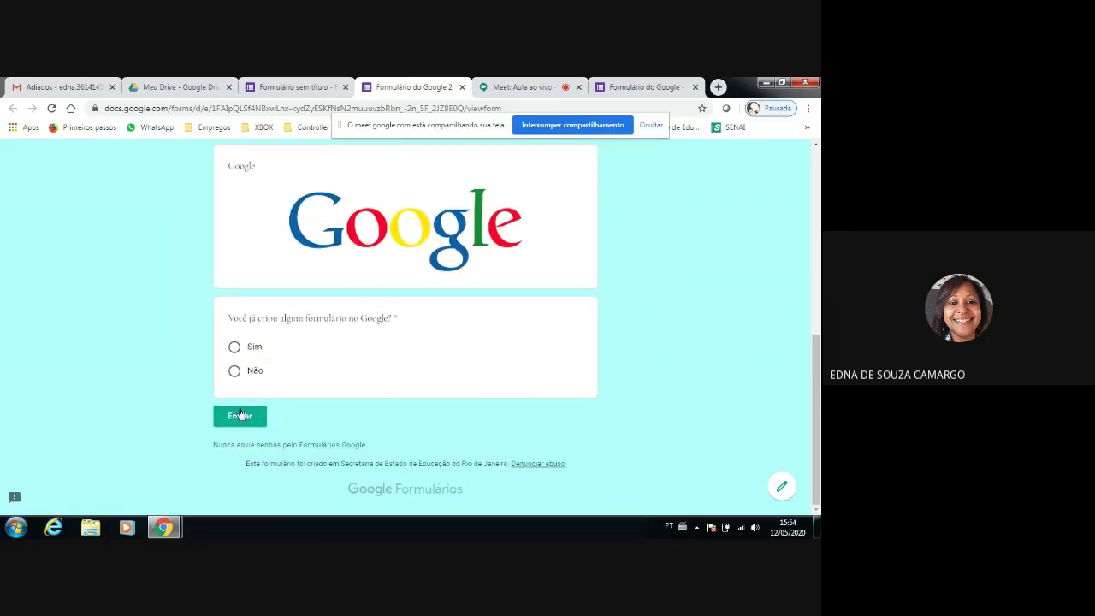
scroll(421, 357, up, 1)
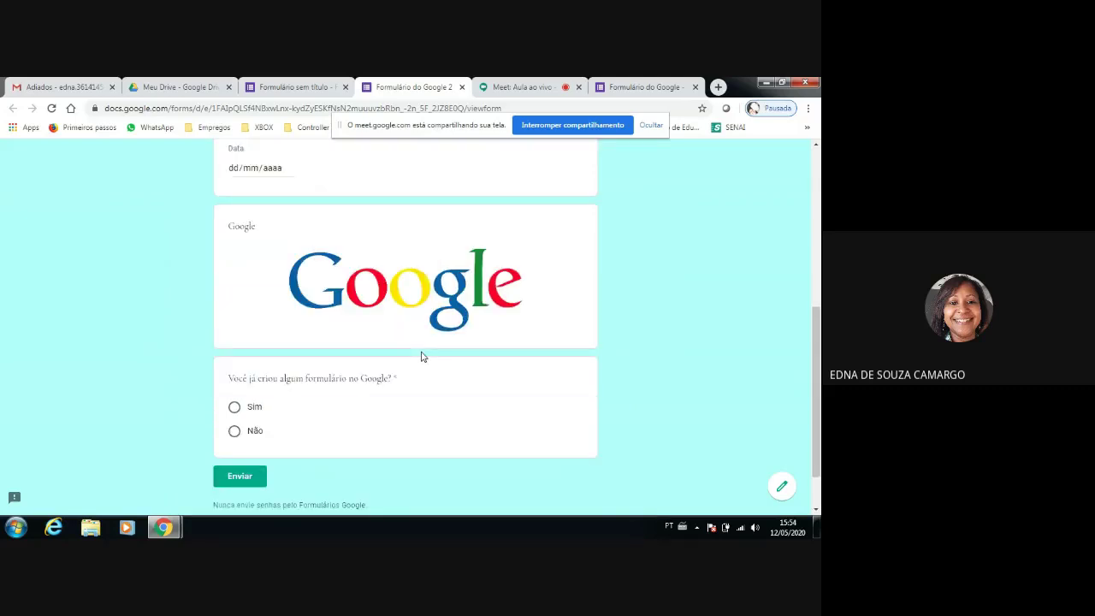
scroll(418, 222, up, 1)
scroll(417, 222, up, 4)
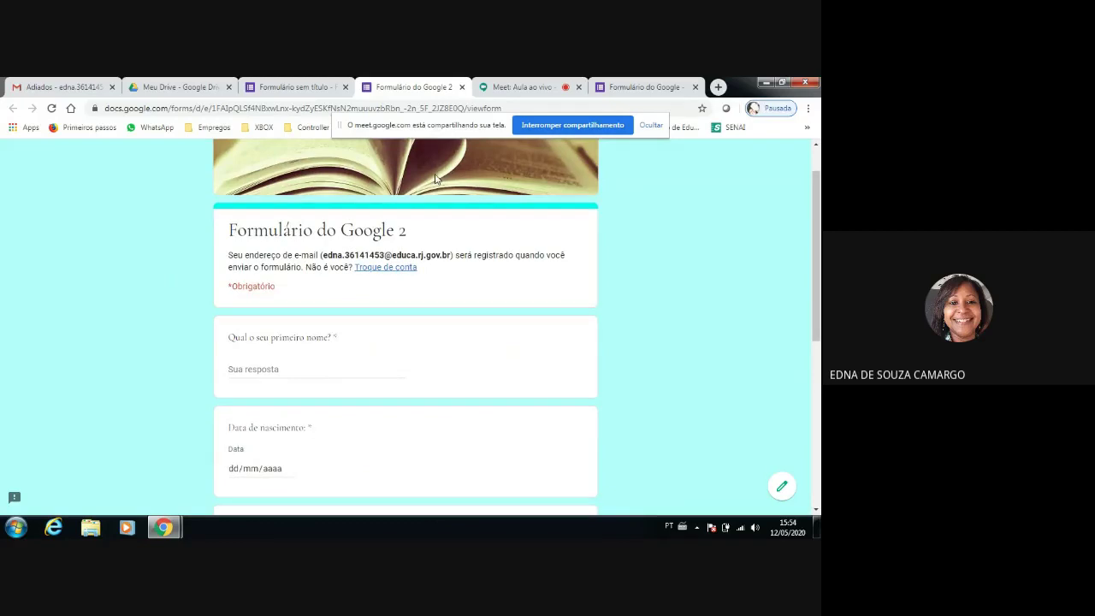
click(462, 89)
Add a question after the last one titled "Assinale quais Apps do Google que você utiliza?" with the Caixas de seleção answer type.
scroll(369, 368, down, 5)
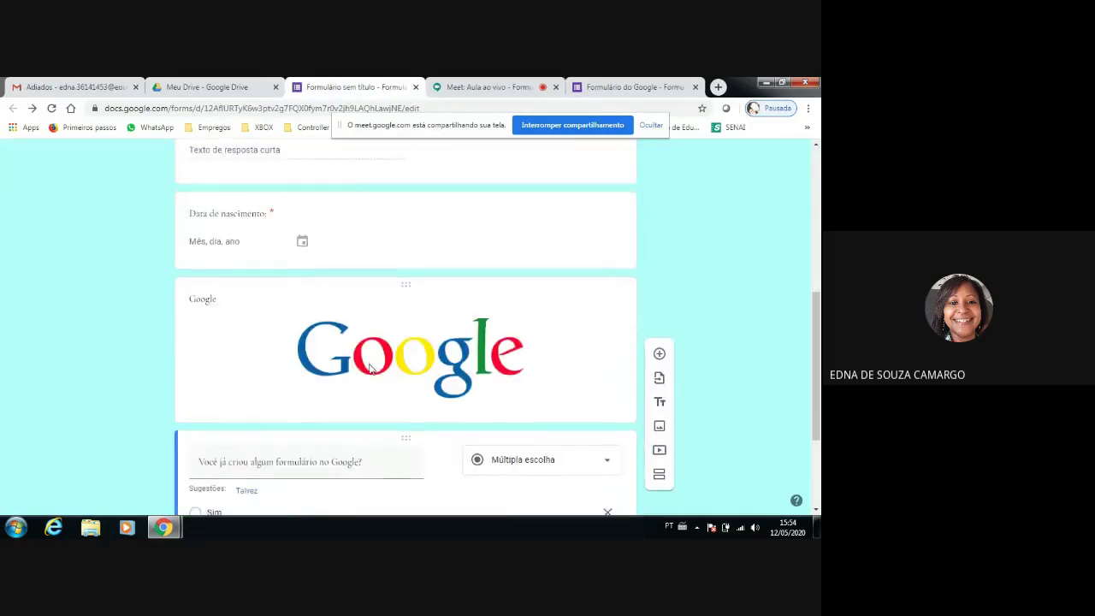
scroll(369, 368, down, 2)
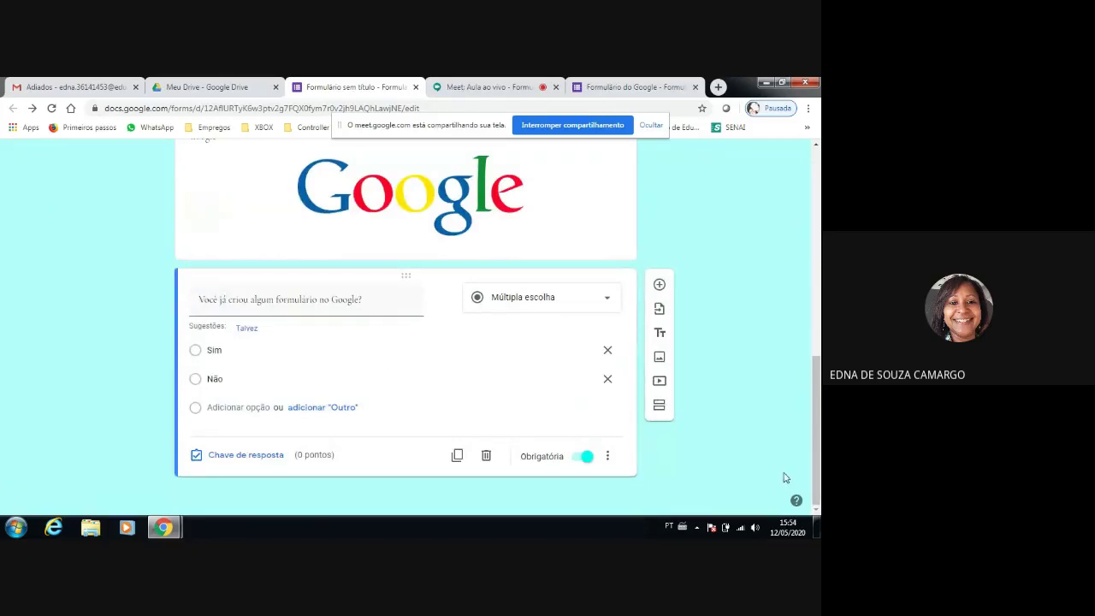
mouse_move(586, 366)
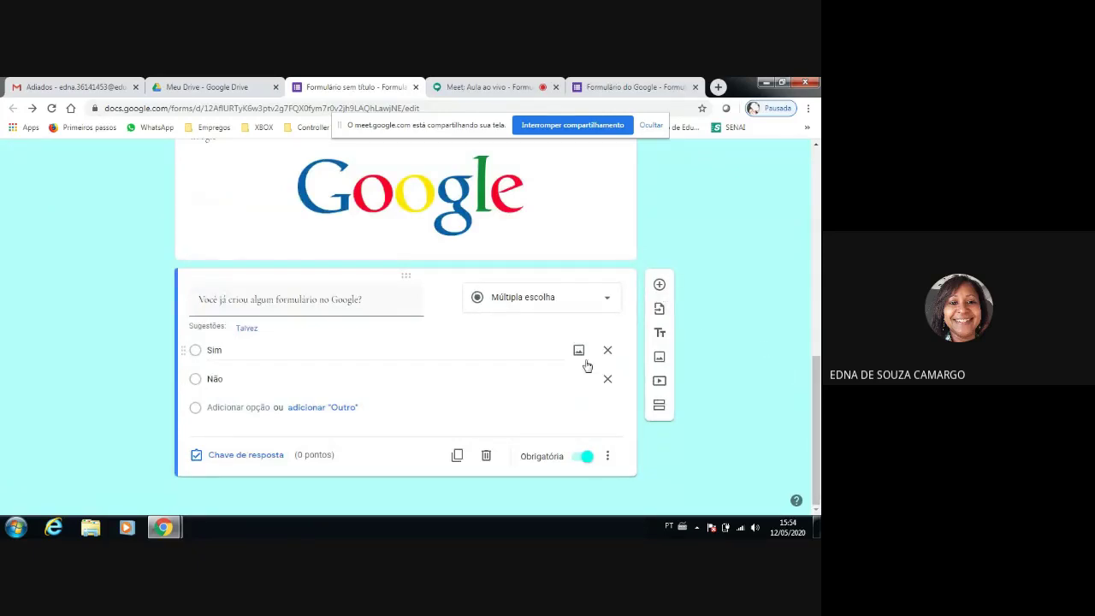
click(659, 286)
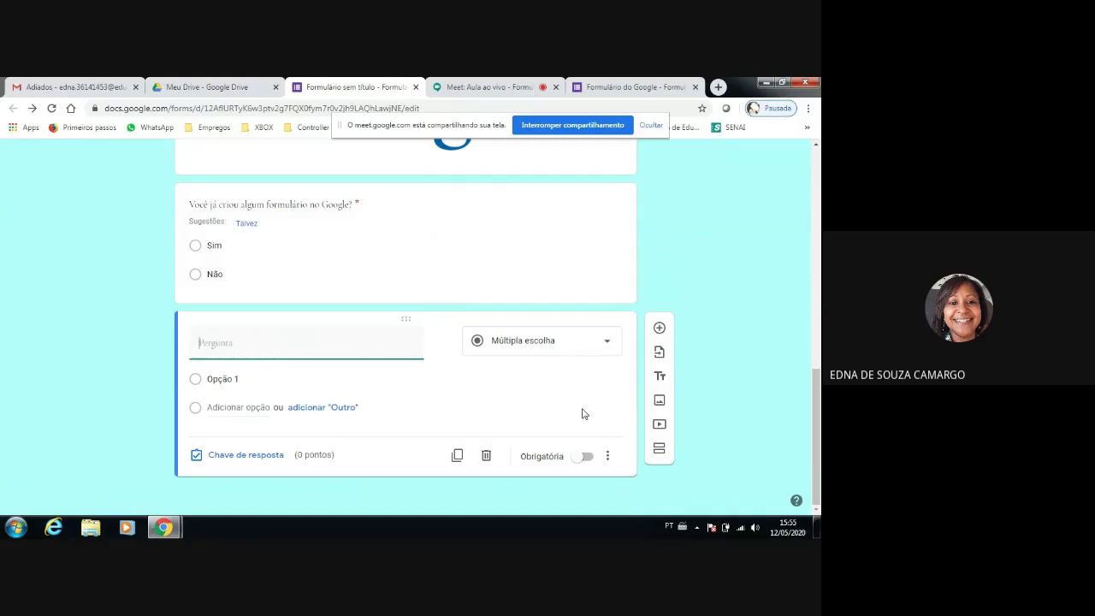
click(607, 345)
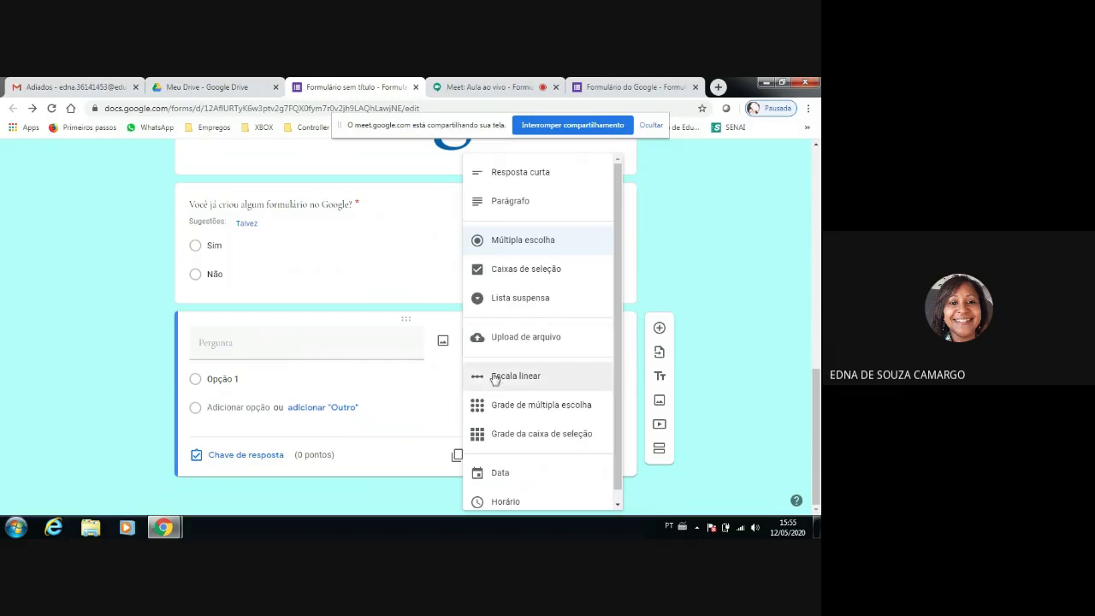
click(408, 403)
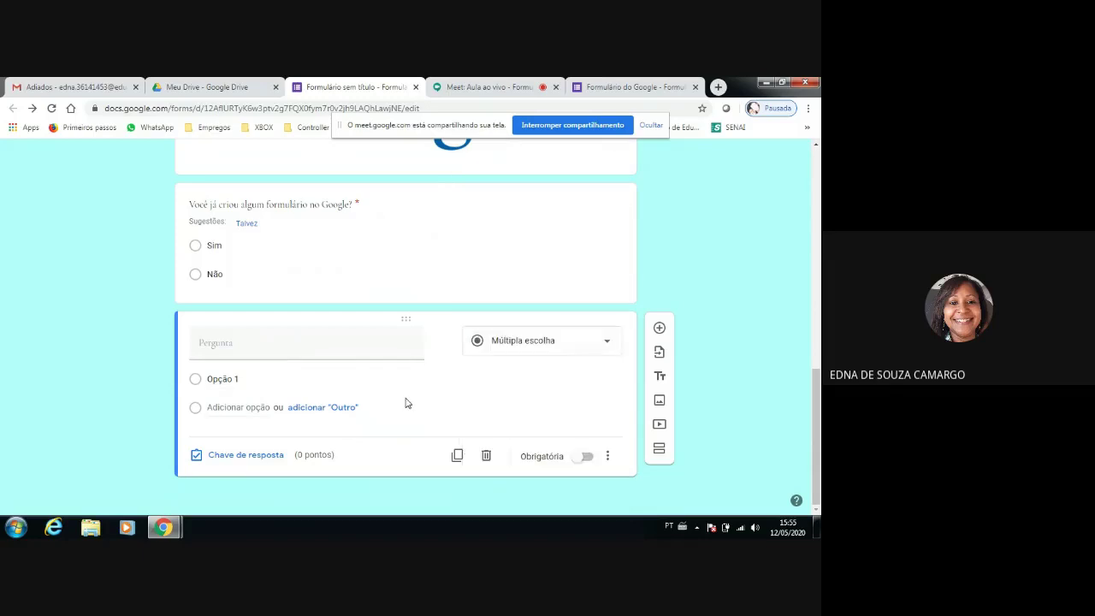
click(287, 350)
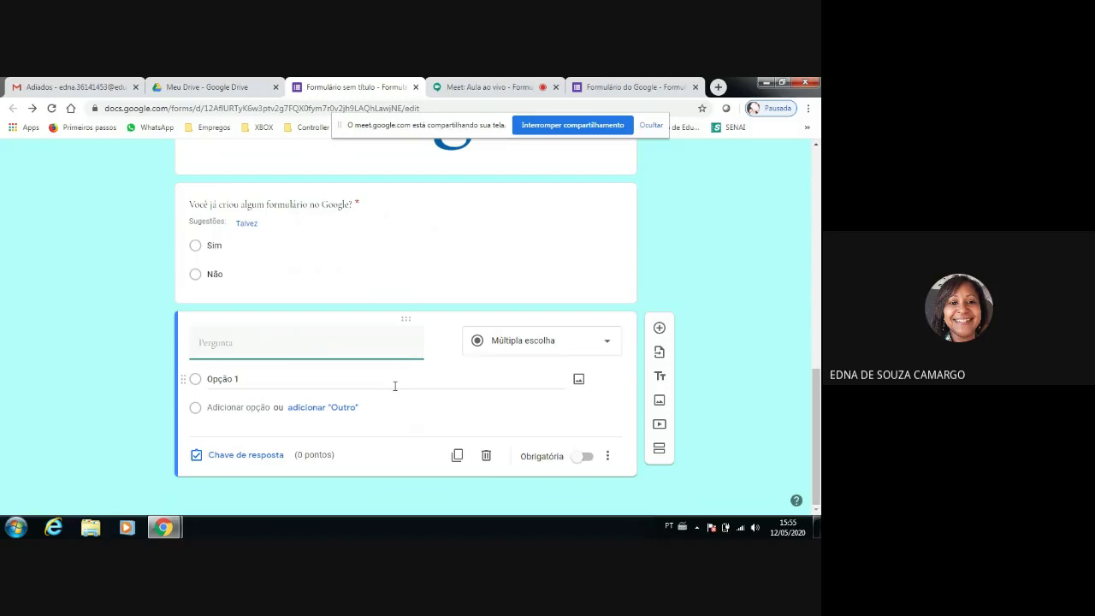
text(Assinale qua)
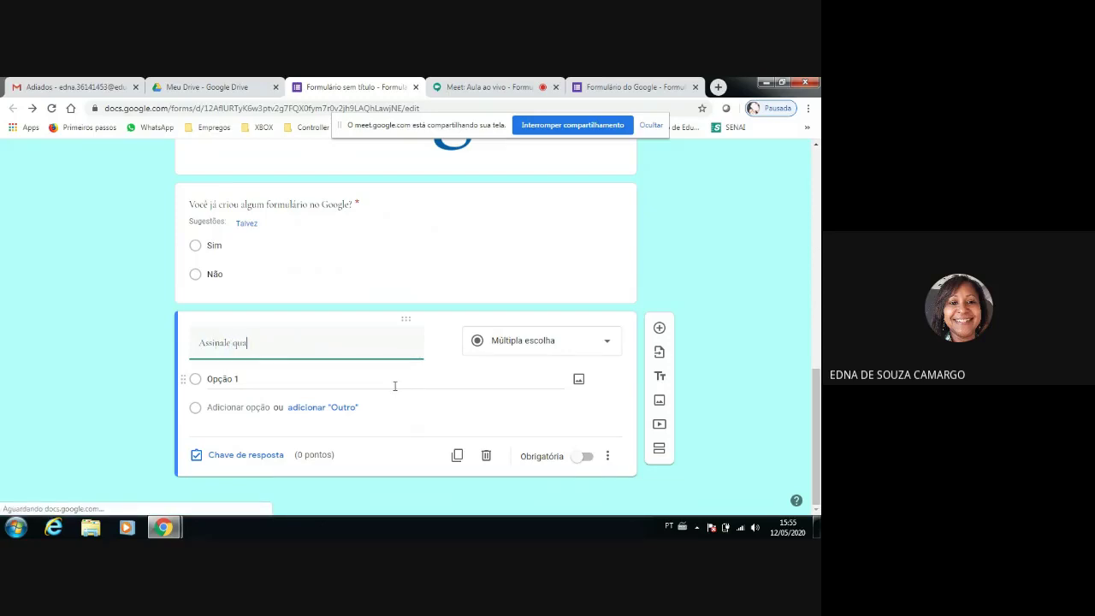
text(is app)
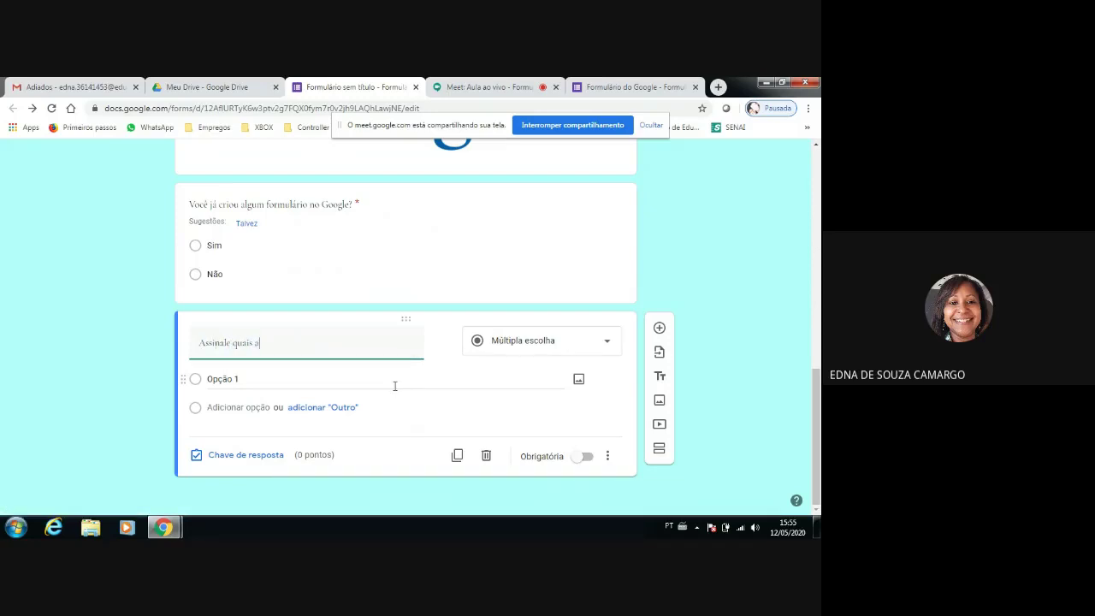
key(BackSpace)
key(BackSpace)
key(BackSpace)
text(A)
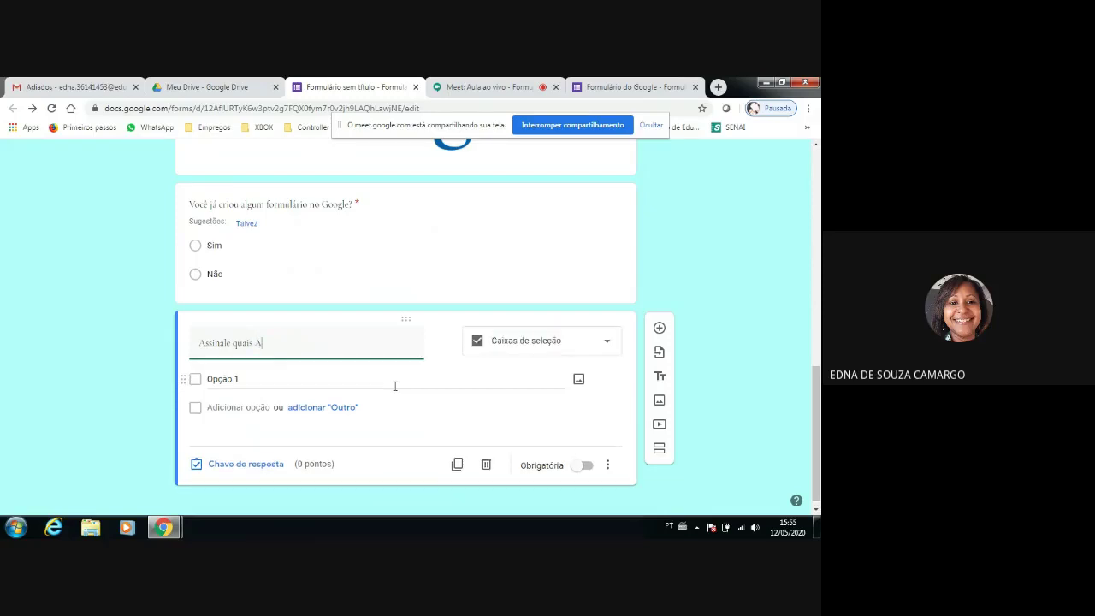
text(pps do Google que você utiliza?)
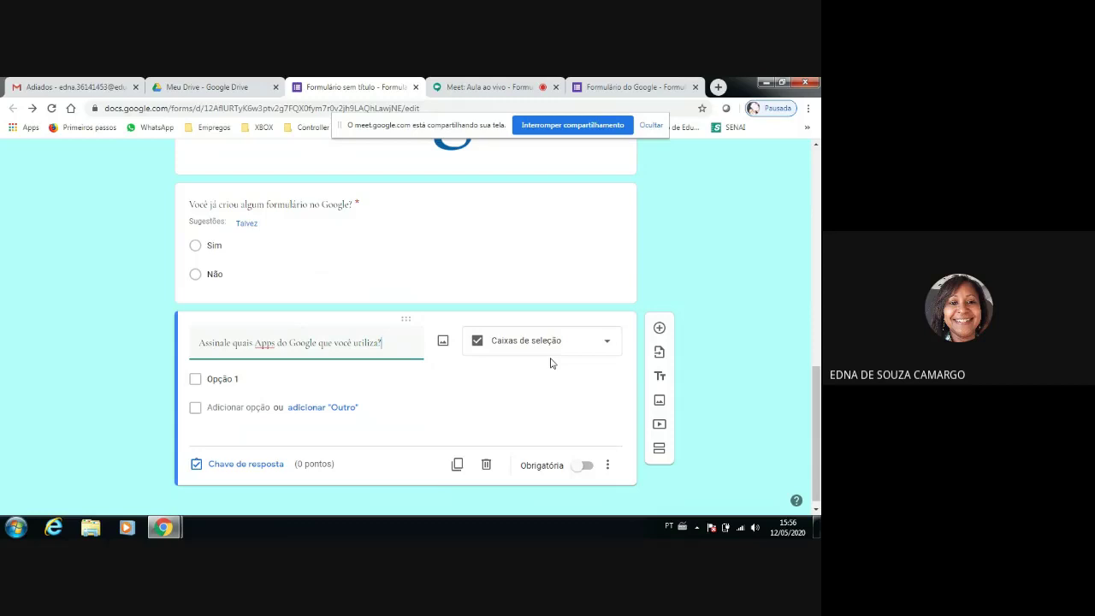
Enter "Gmail" and "Agenda" as the first two options of the checkbox question, without an "Outro" option.
click(224, 379)
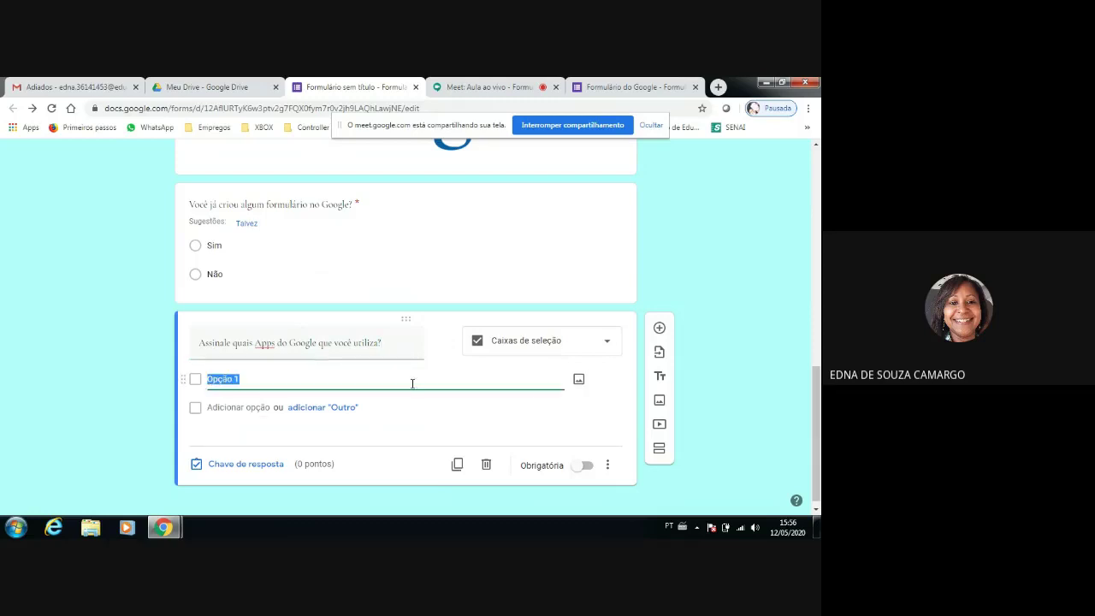
text(Gmaill)
click(296, 407)
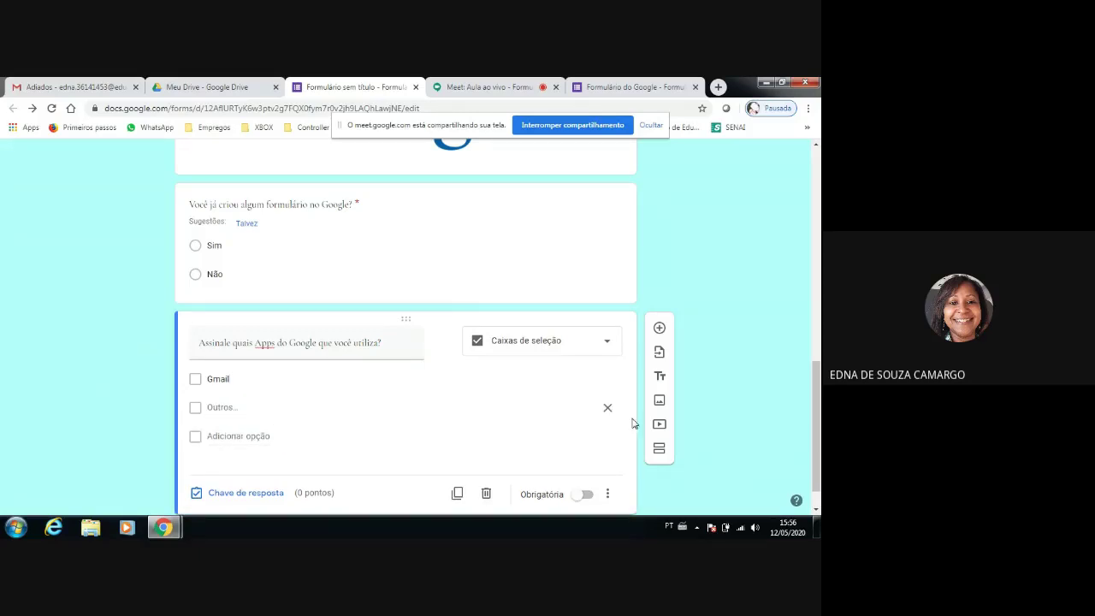
click(607, 411)
click(249, 405)
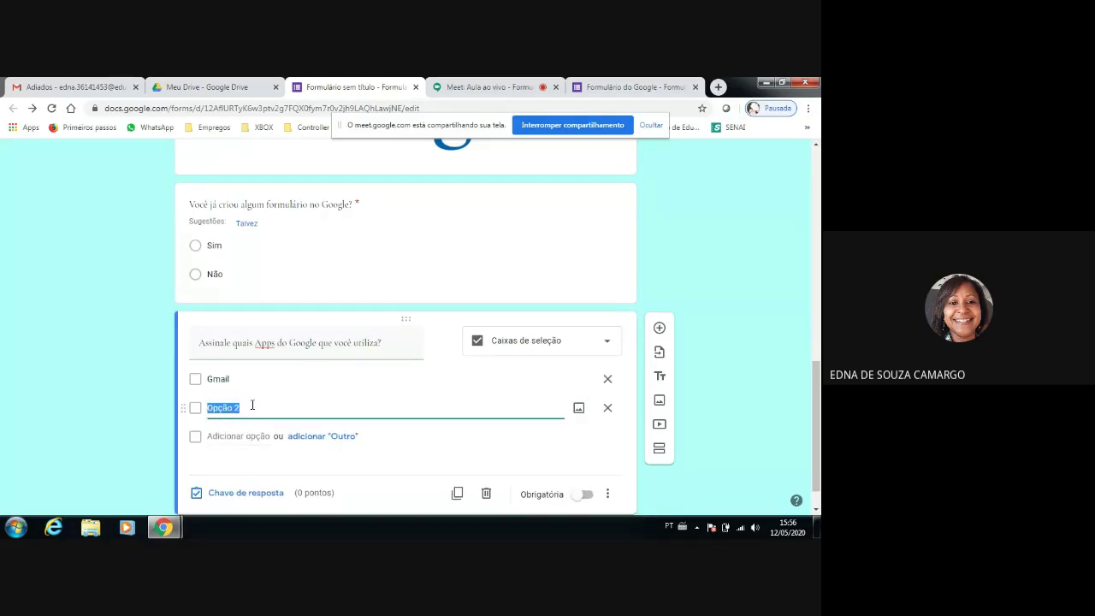
text(Agenda)
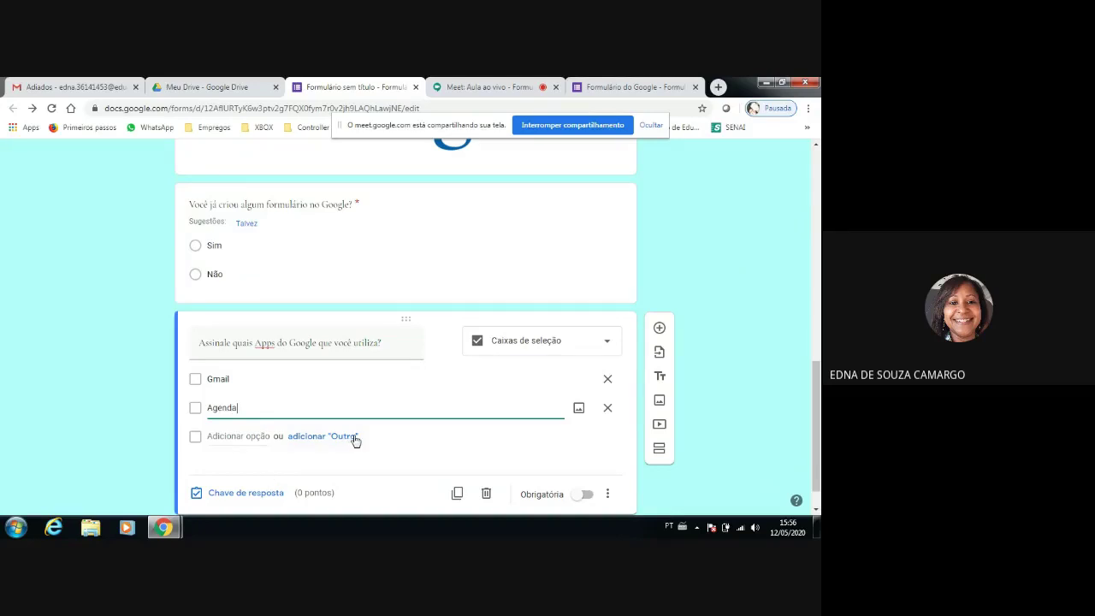
Add "Formulário" as the third option of the checkbox question and make the question required.
click(277, 438)
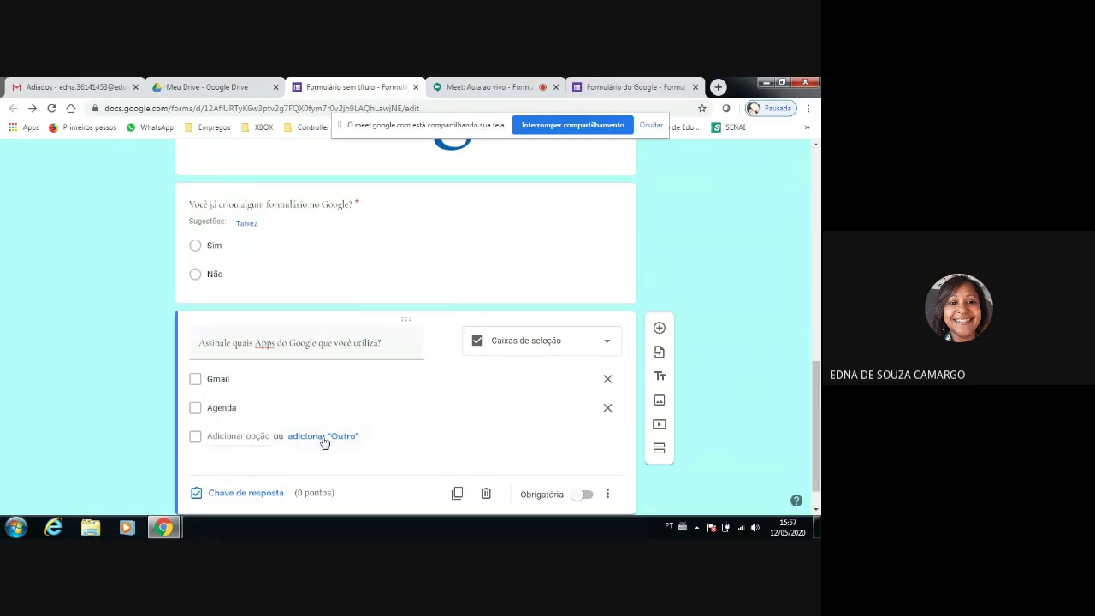
click(262, 434)
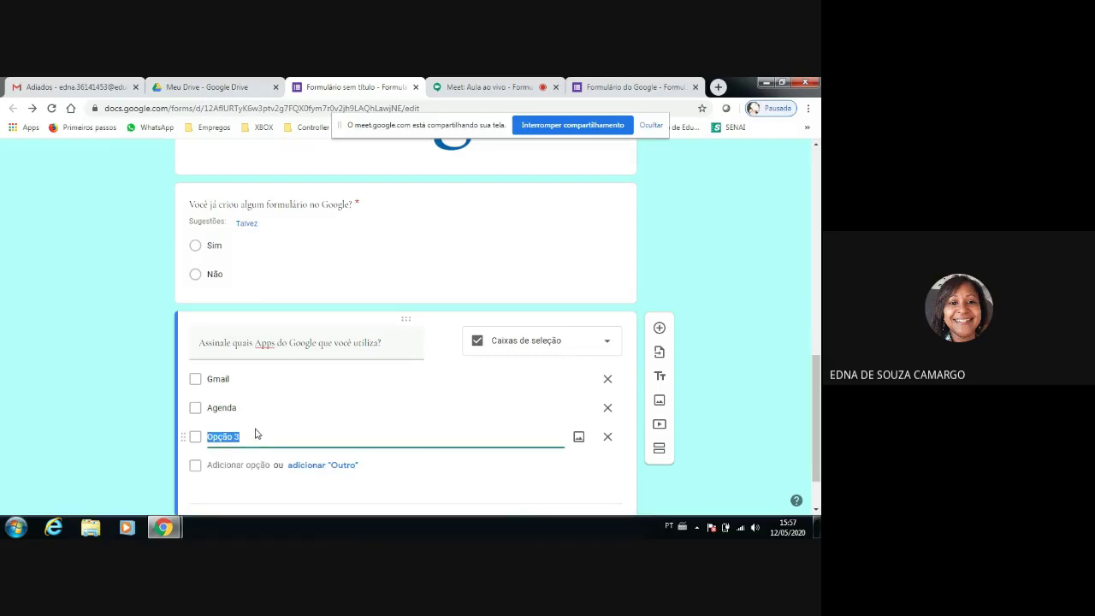
click(256, 439)
key(BackSpace)
key(BackSpace)
key(BackSpace)
key(BackSpace)
key(BackSpace)
key(BackSpace)
key(BackSpace)
text(Formnu)
key(BackSpace)
text(ulário)
scroll(481, 495, down, 2)
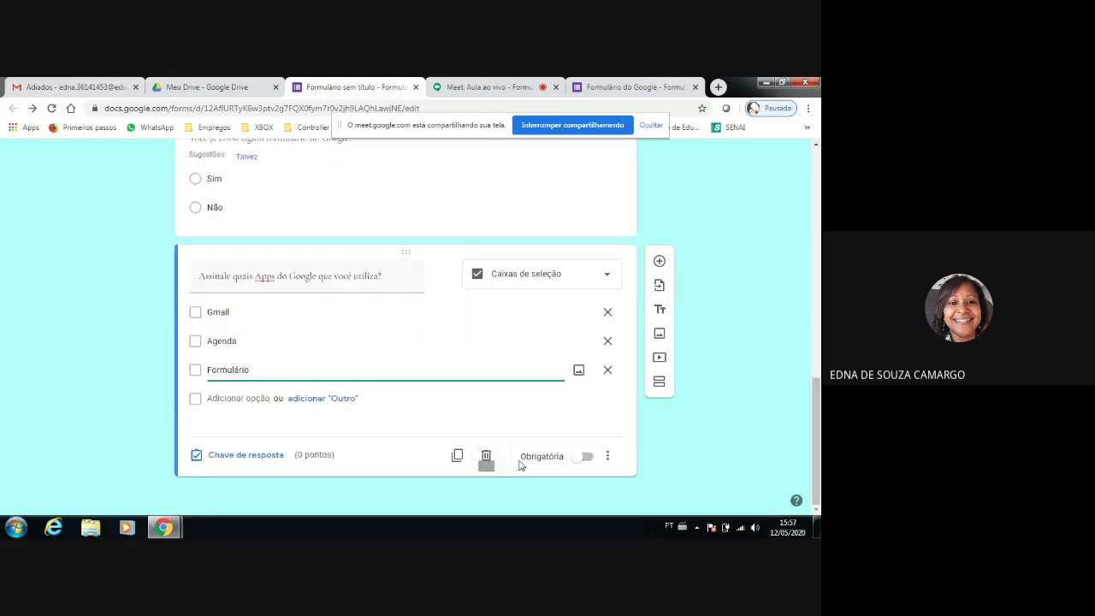
click(590, 458)
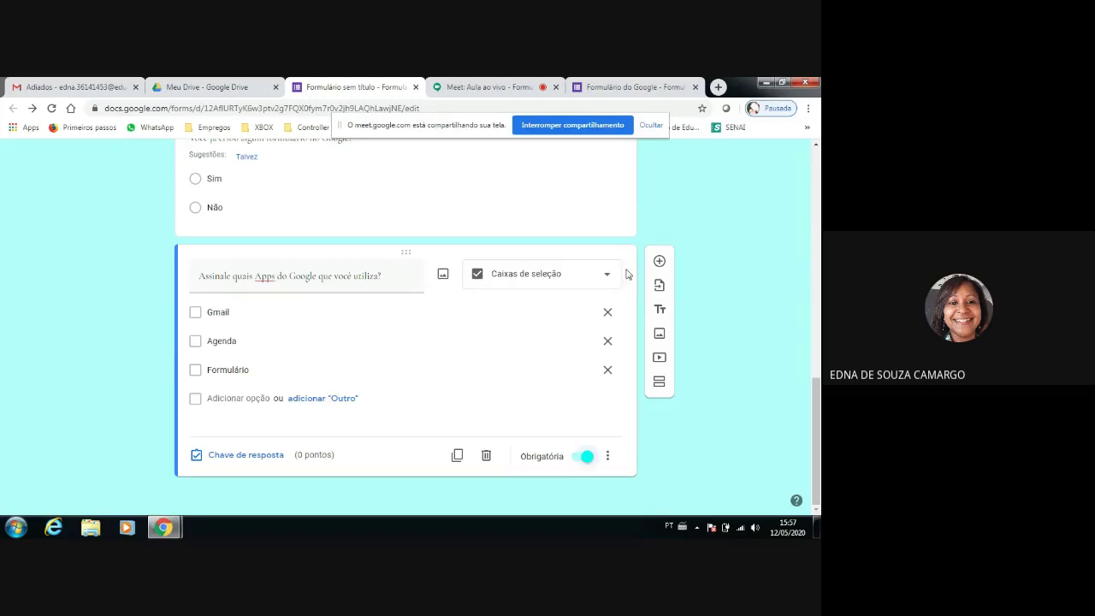
Add a question below the checkbox question titled "Você considera a tecnologia importante?".
click(659, 261)
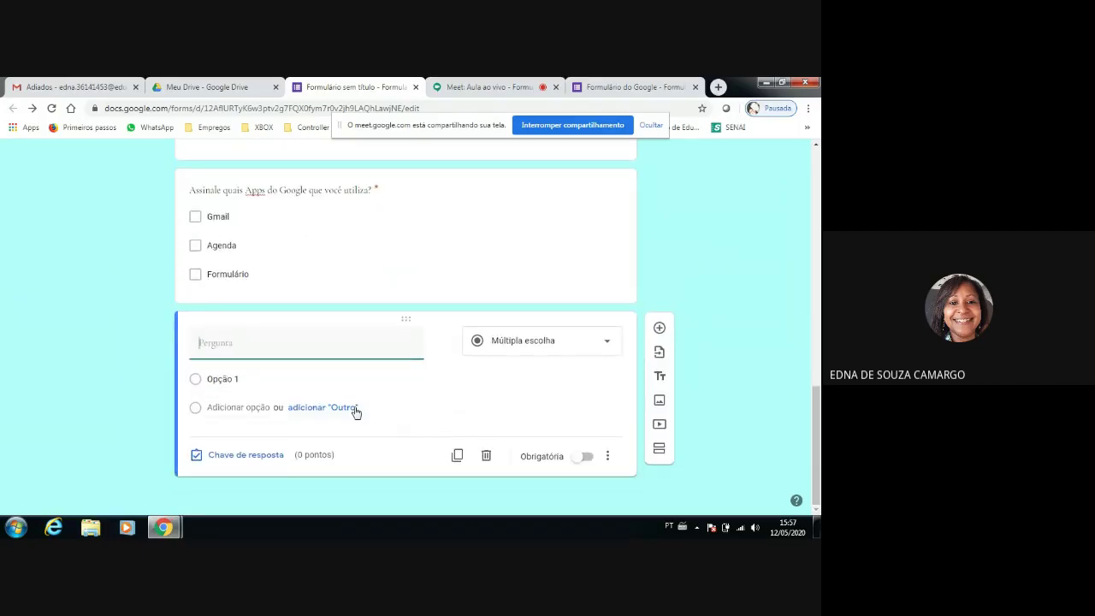
text(Você considera a tecnologia importa)
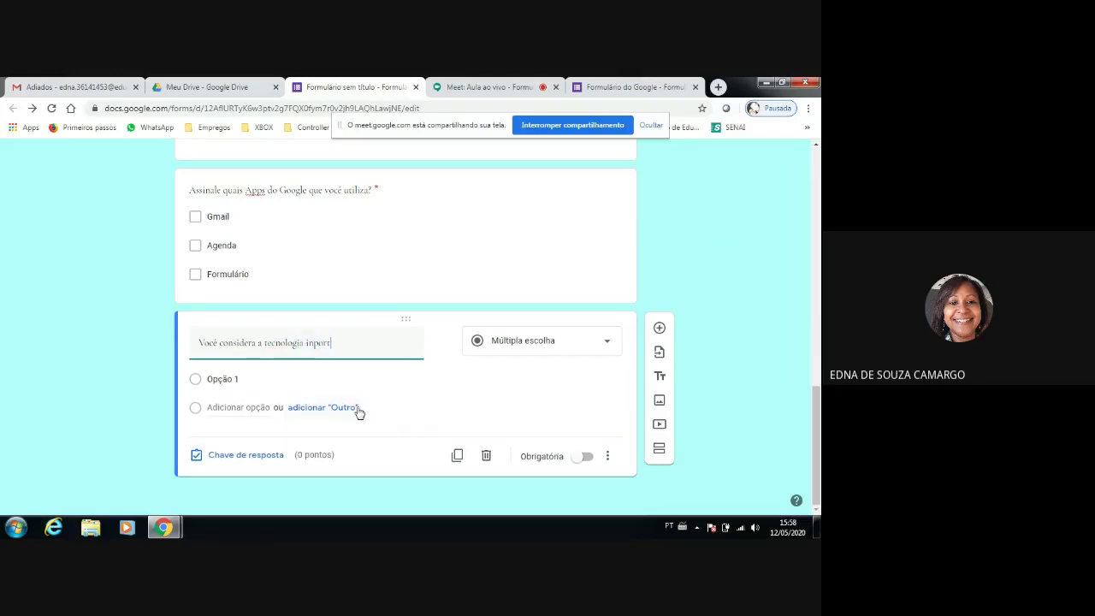
key(BackSpace)
key(BackSpace)
key(BackSpace)
key(BackSpace)
key(BackSpace)
key(BackSpace)
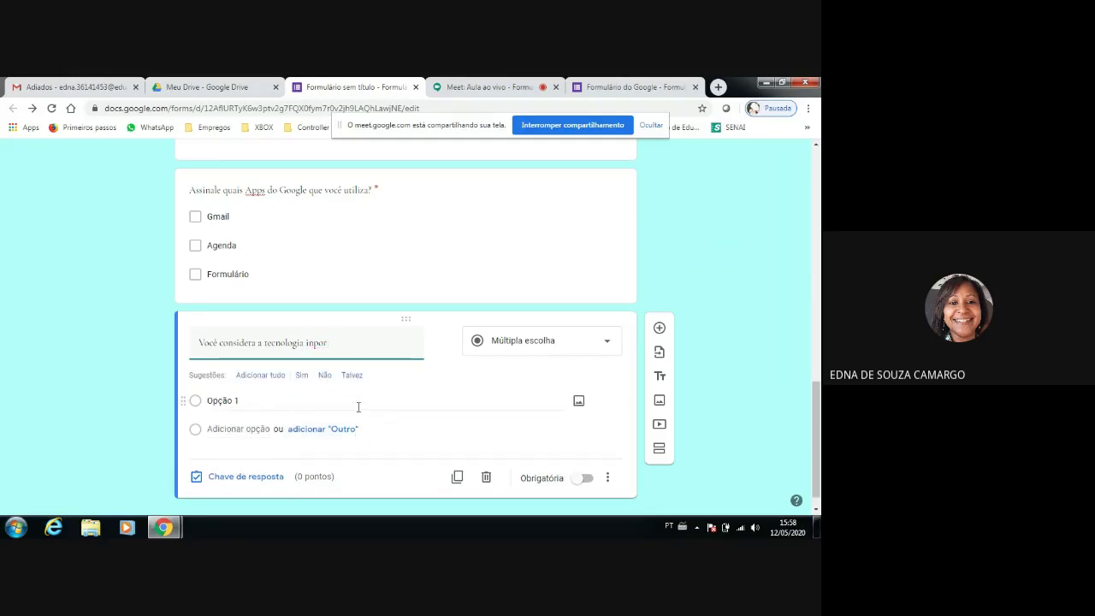
text(mportante)
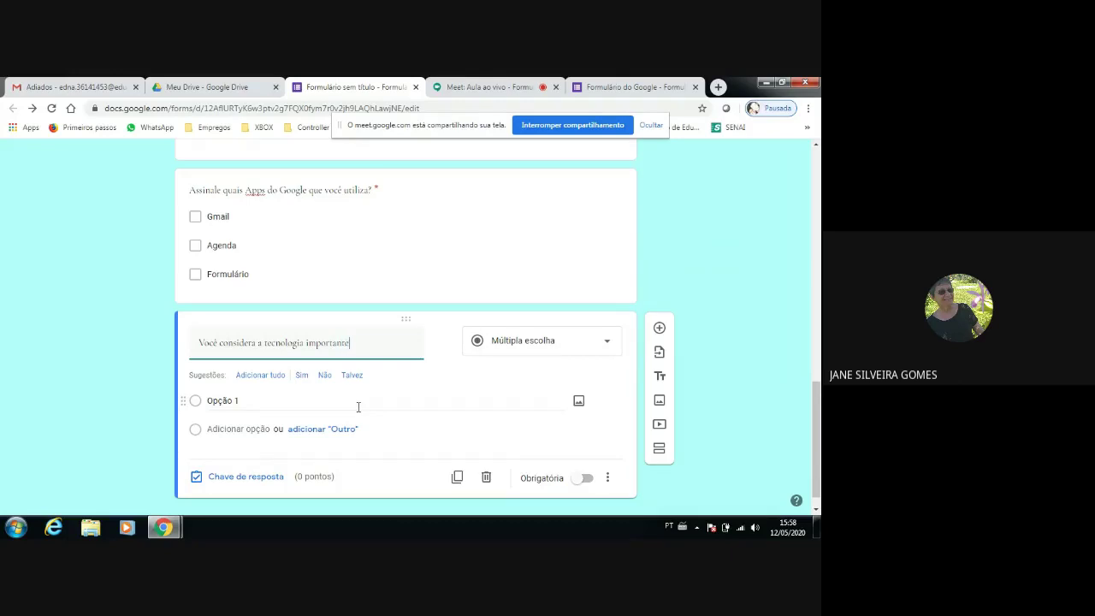
text(?)
scroll(359, 407, down, 1)
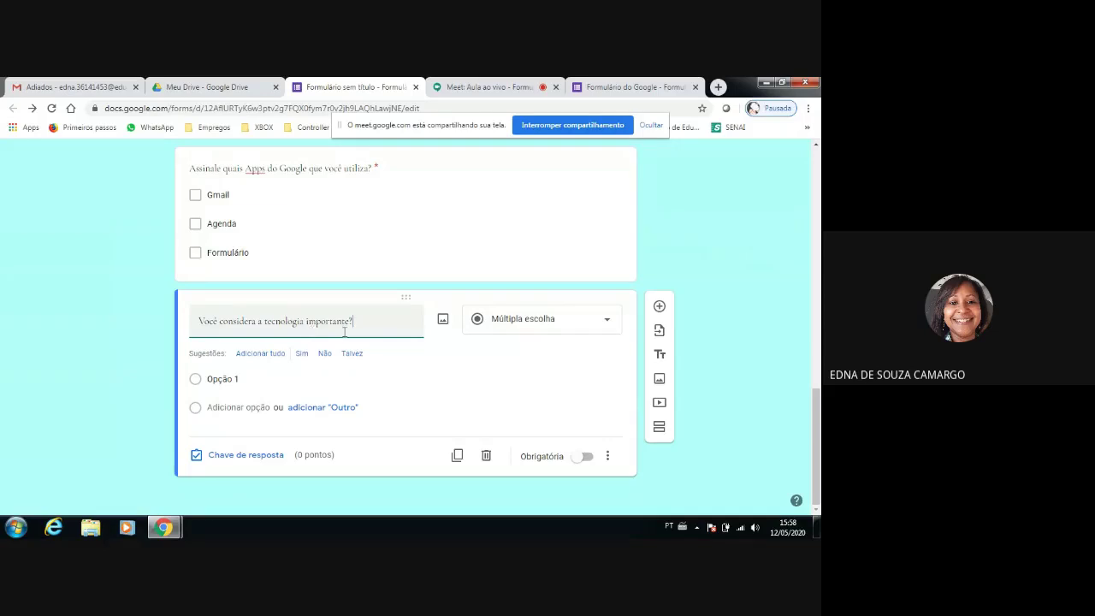
Set the technology question's answer type to Lista suspensa and enter "Sim" as its first option.
click(606, 324)
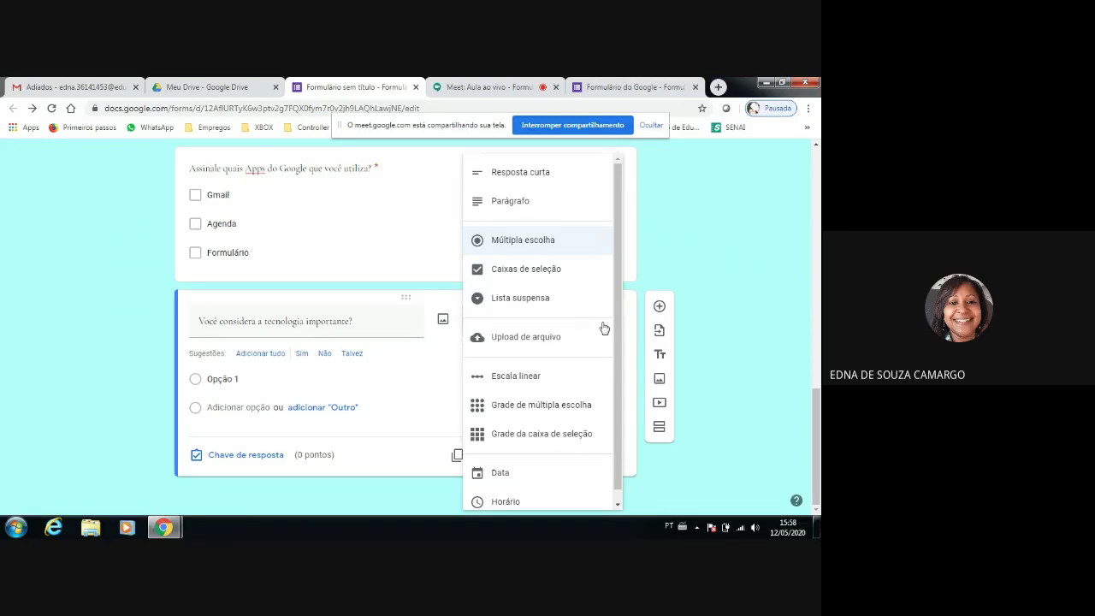
click(516, 299)
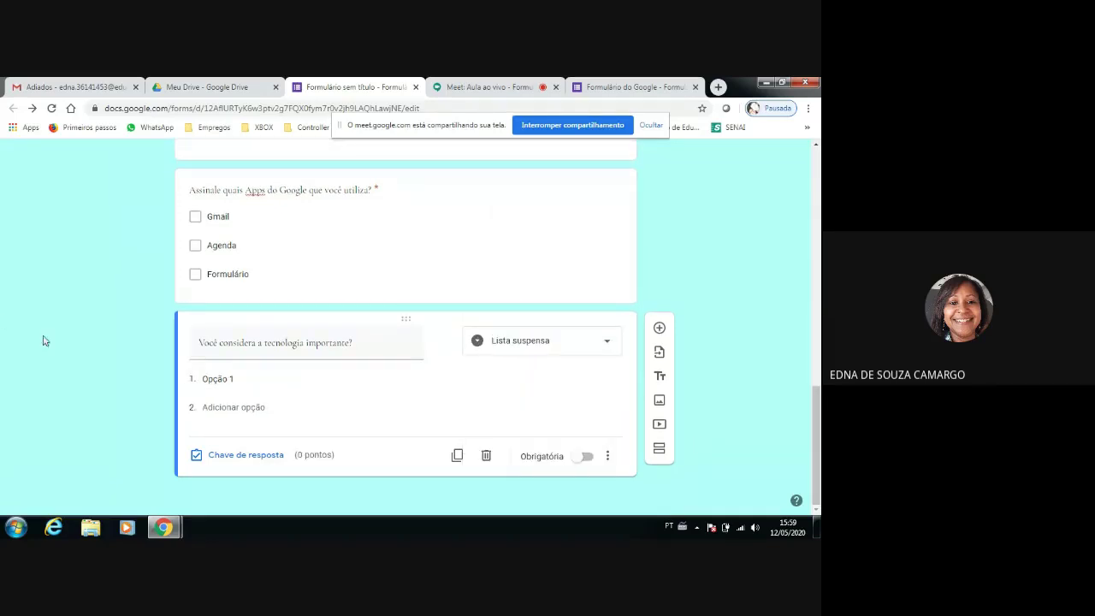
click(217, 376)
text(Sim)
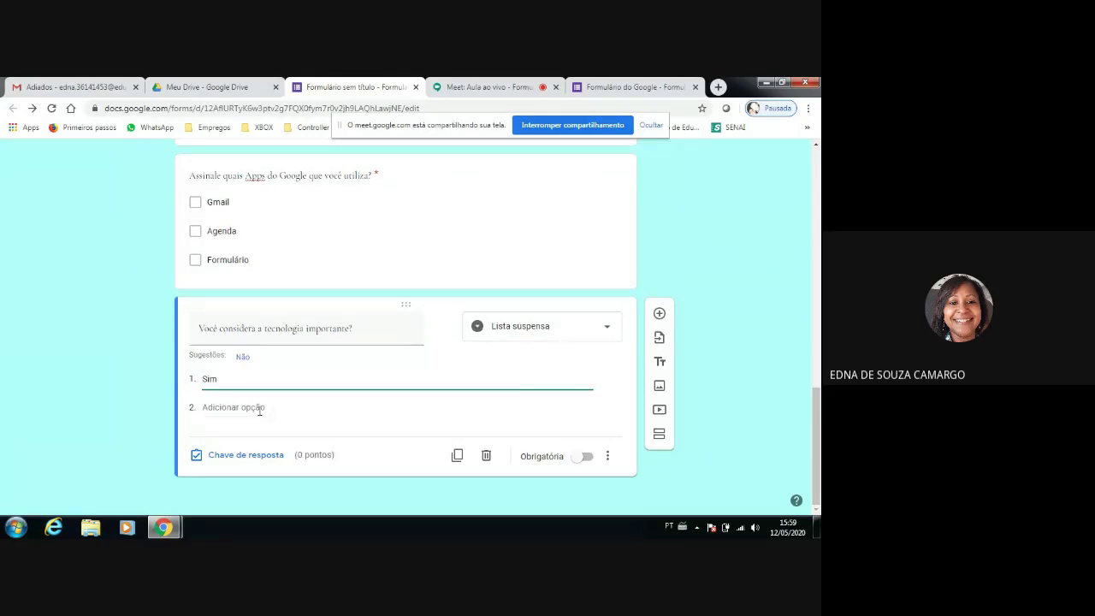
Add "Não" and "Talvez" as the second and third options of the technology question and make the question required.
click(254, 408)
click(242, 412)
text(T)
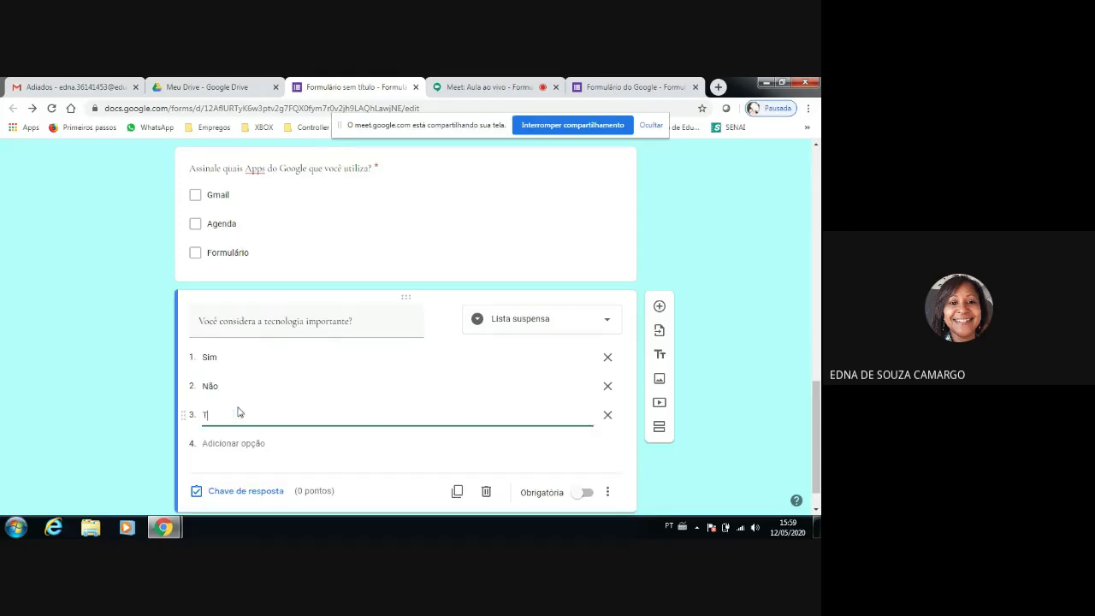
text(alves)
key(BackSpace)
text(z)
scroll(416, 433, up, 1)
scroll(416, 432, down, 2)
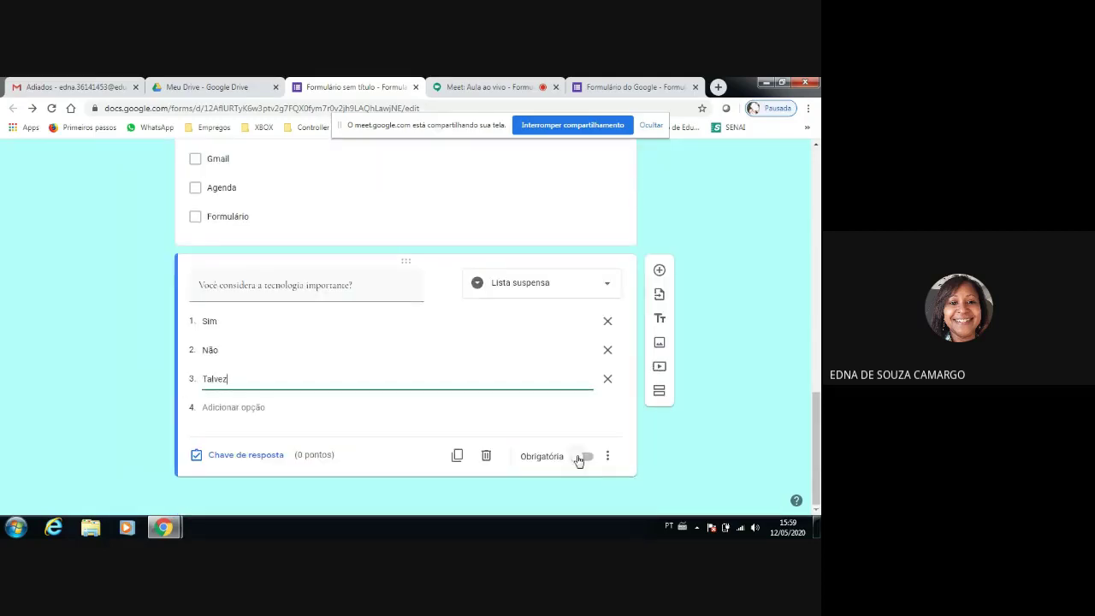
click(583, 461)
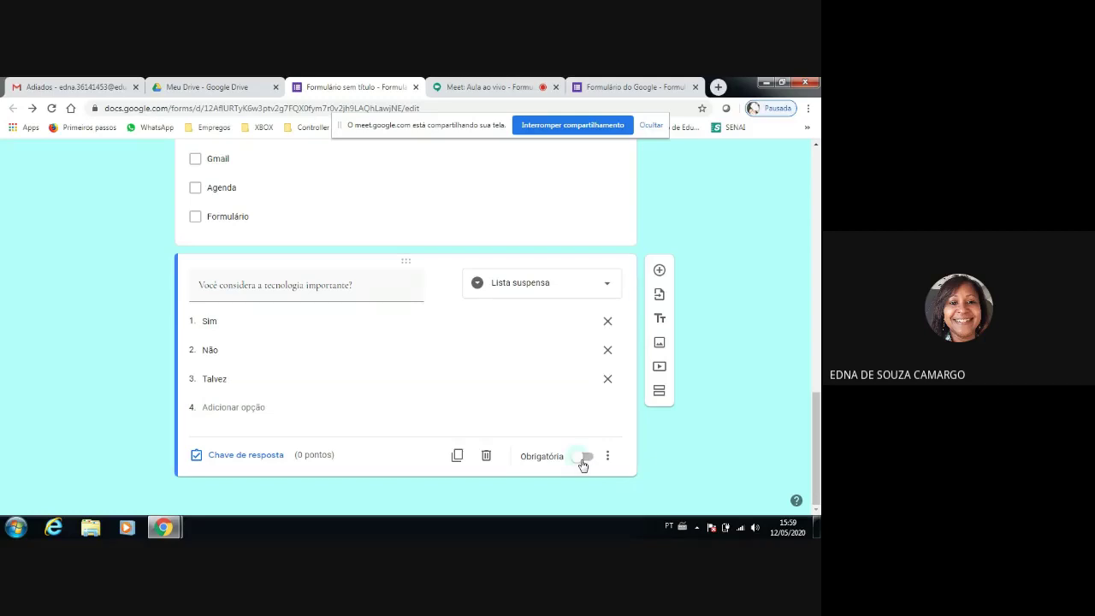
click(591, 460)
Preview the form and choose "Sim" as a trial answer in the technology question's dropdown list.
scroll(539, 436, up, 3)
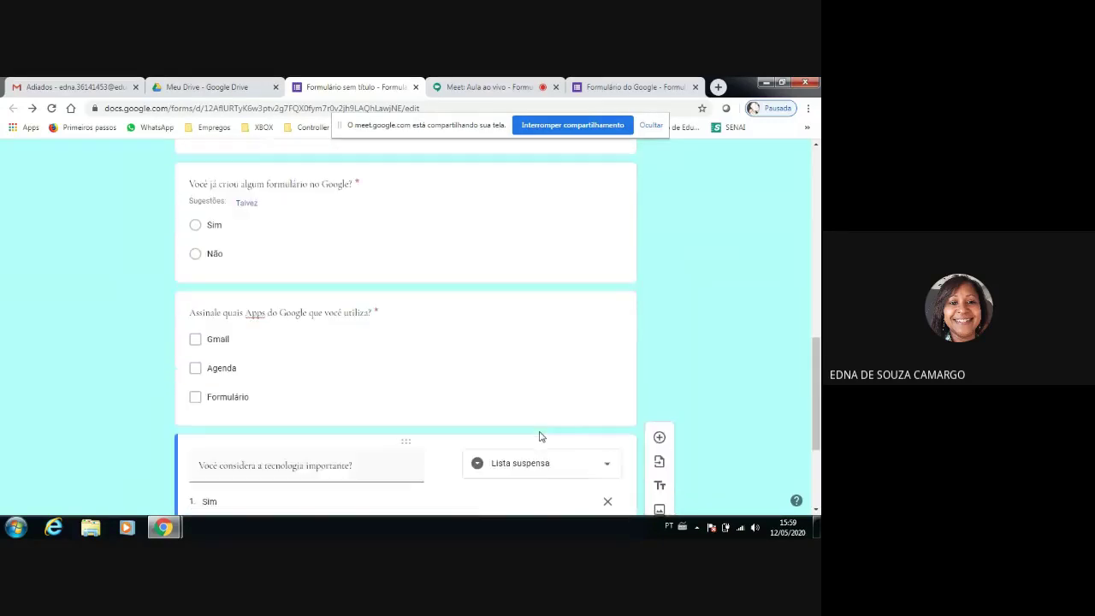
scroll(548, 432, up, 10)
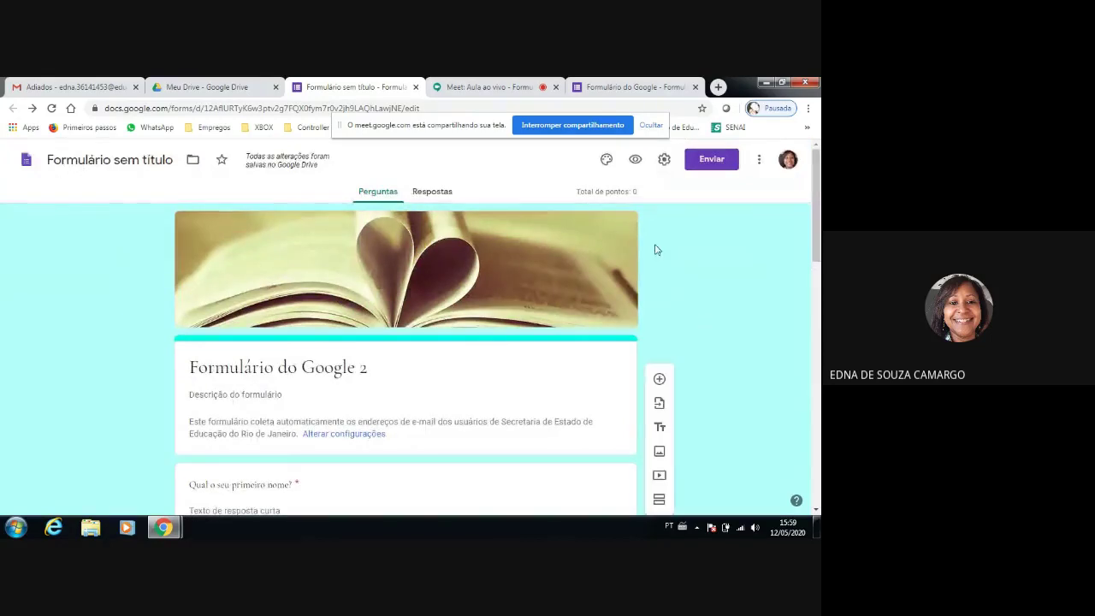
click(635, 160)
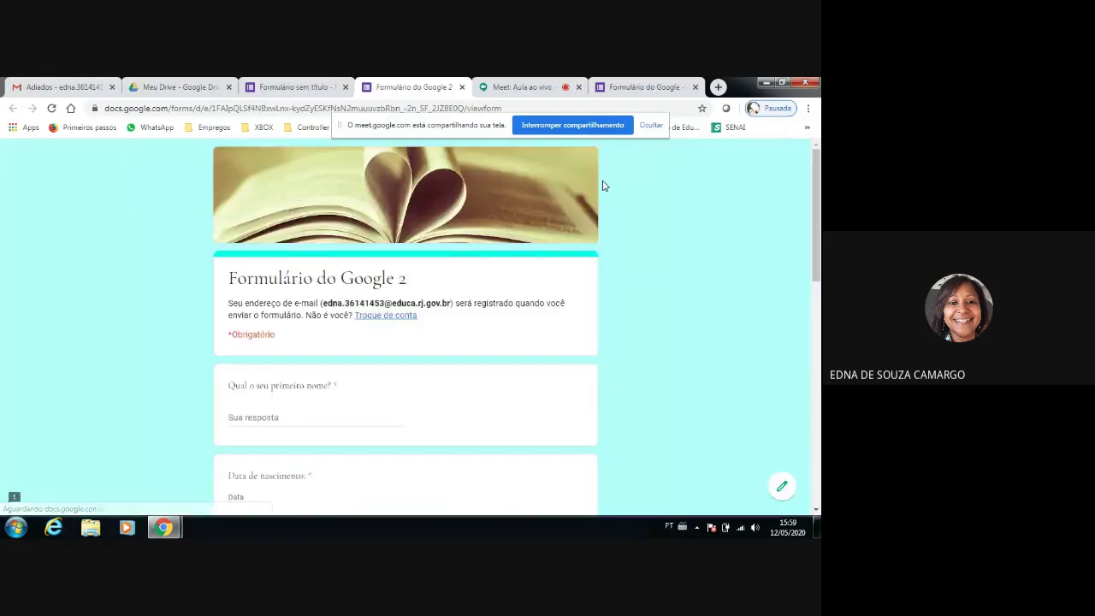
scroll(514, 339, down, 15)
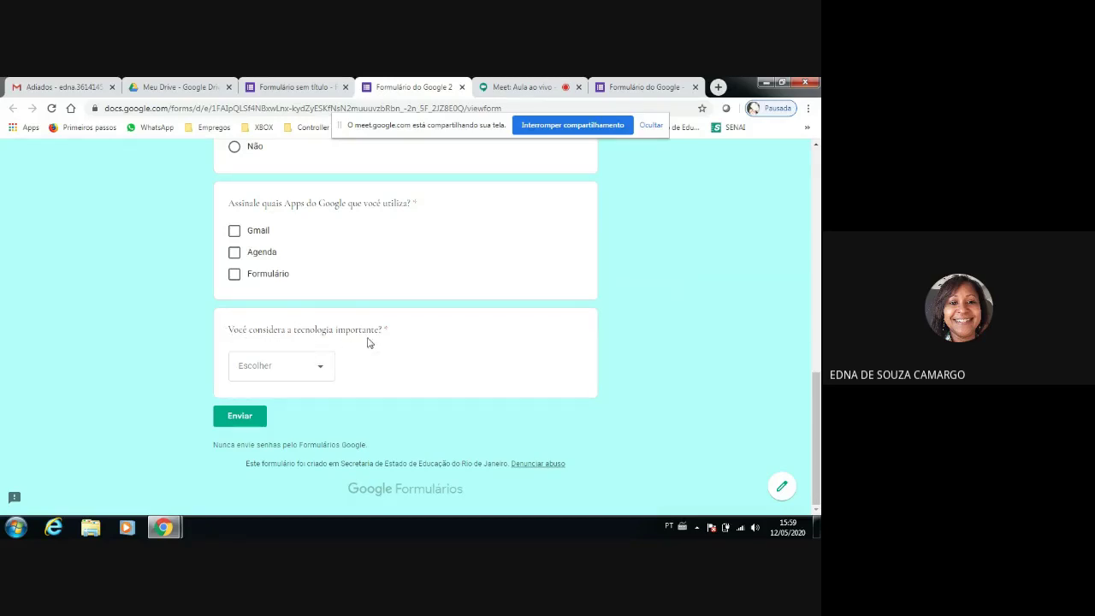
click(322, 370)
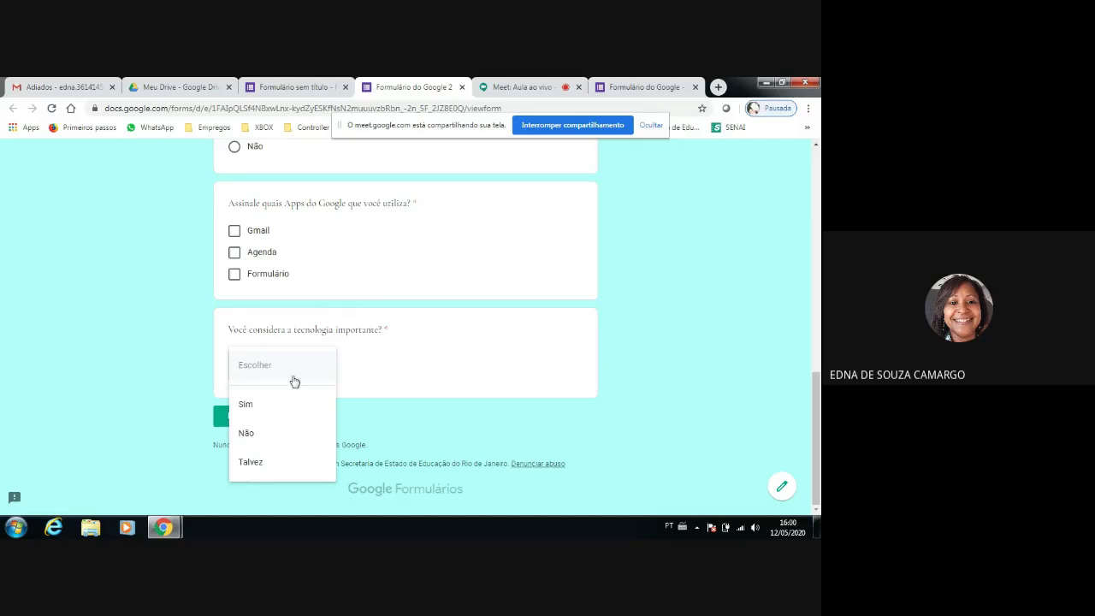
click(247, 409)
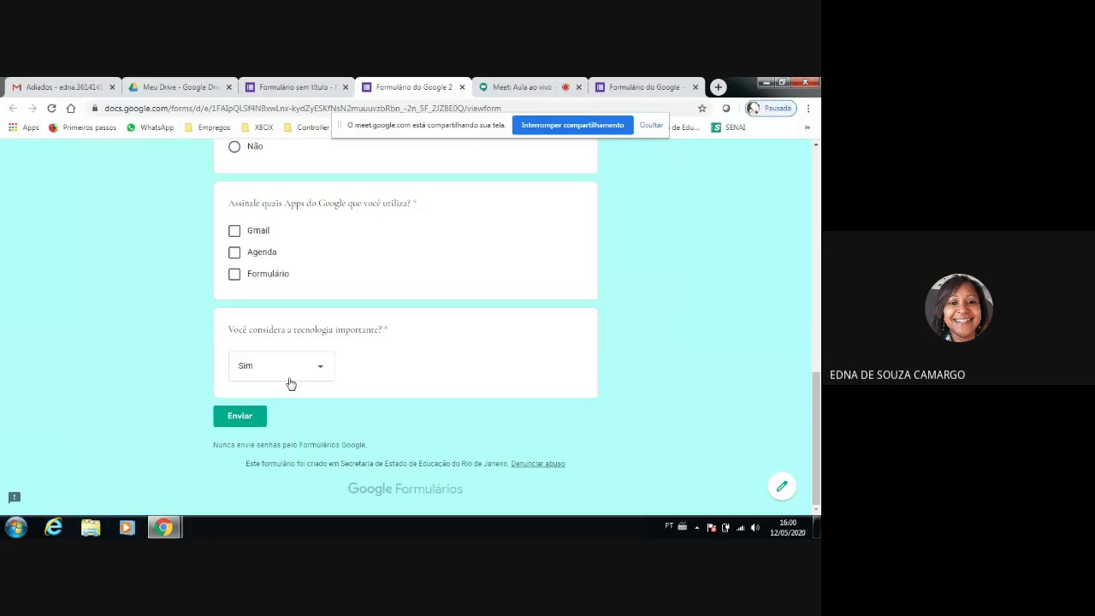
Close the form preview, leaving the page without saving the trial answer.
scroll(466, 378, up, 3)
scroll(466, 378, up, 7)
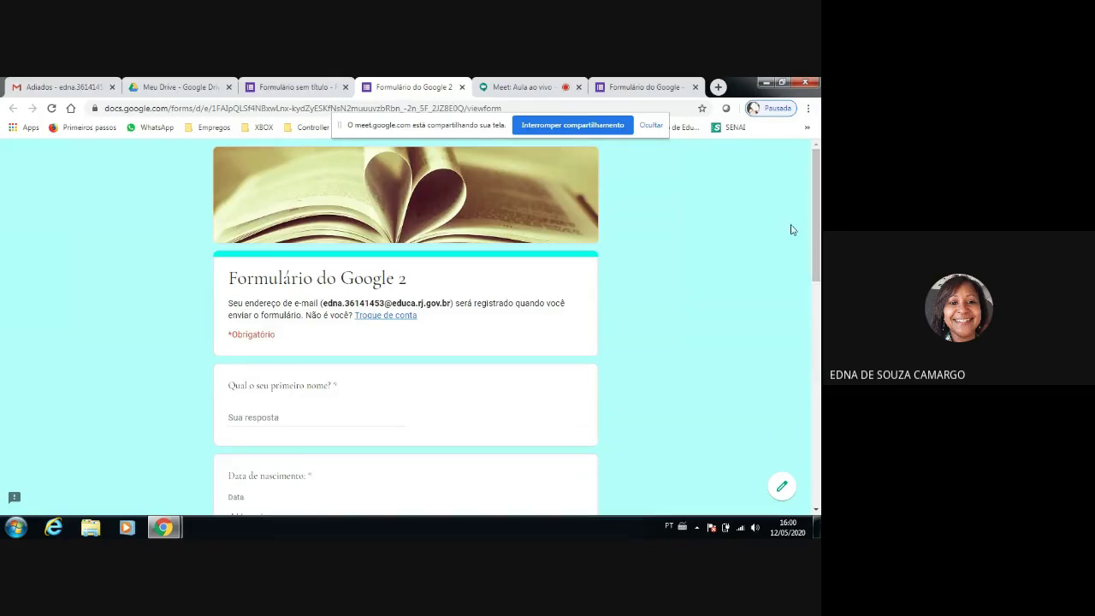
click(462, 87)
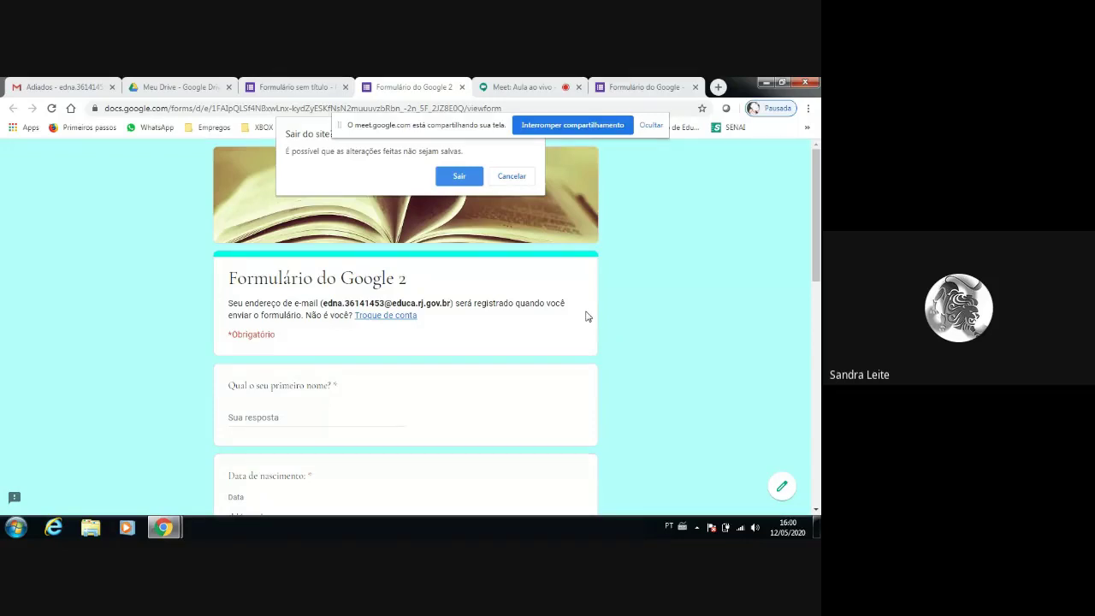
click(511, 176)
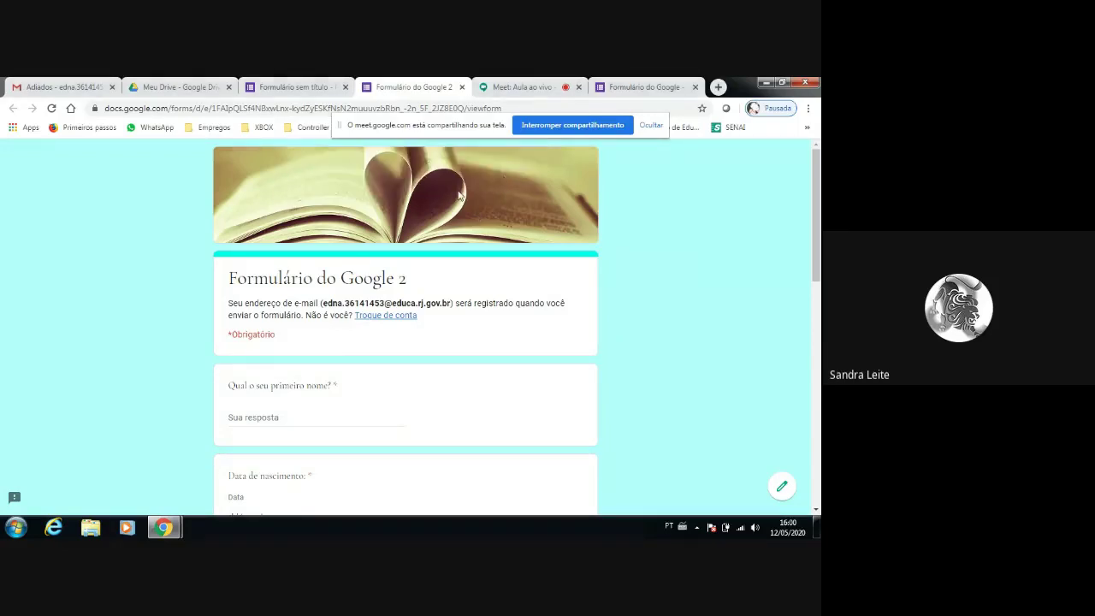
click(462, 88)
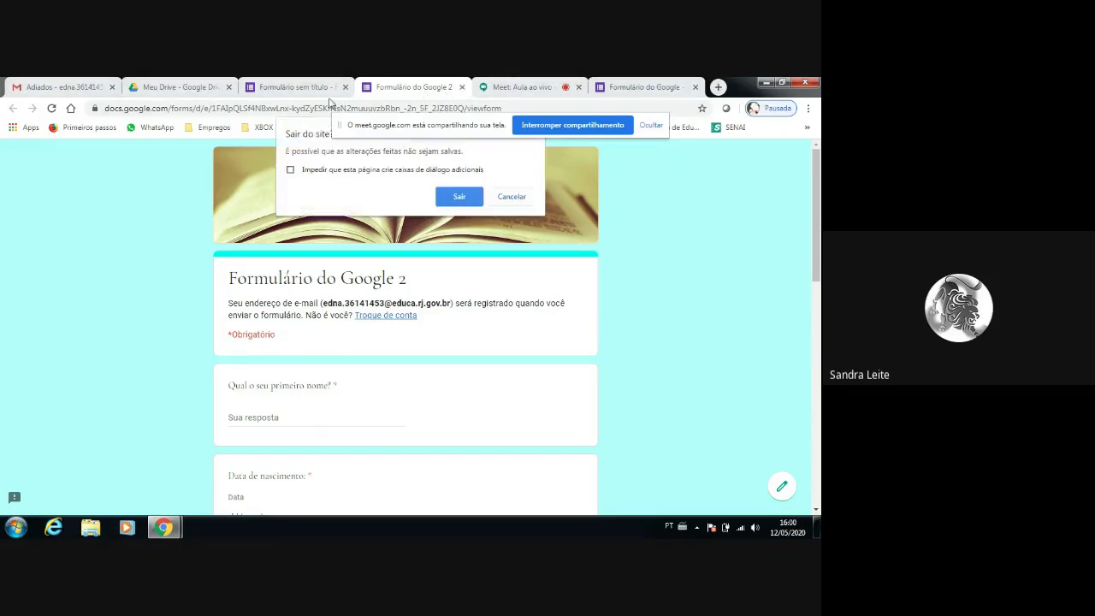
click(462, 199)
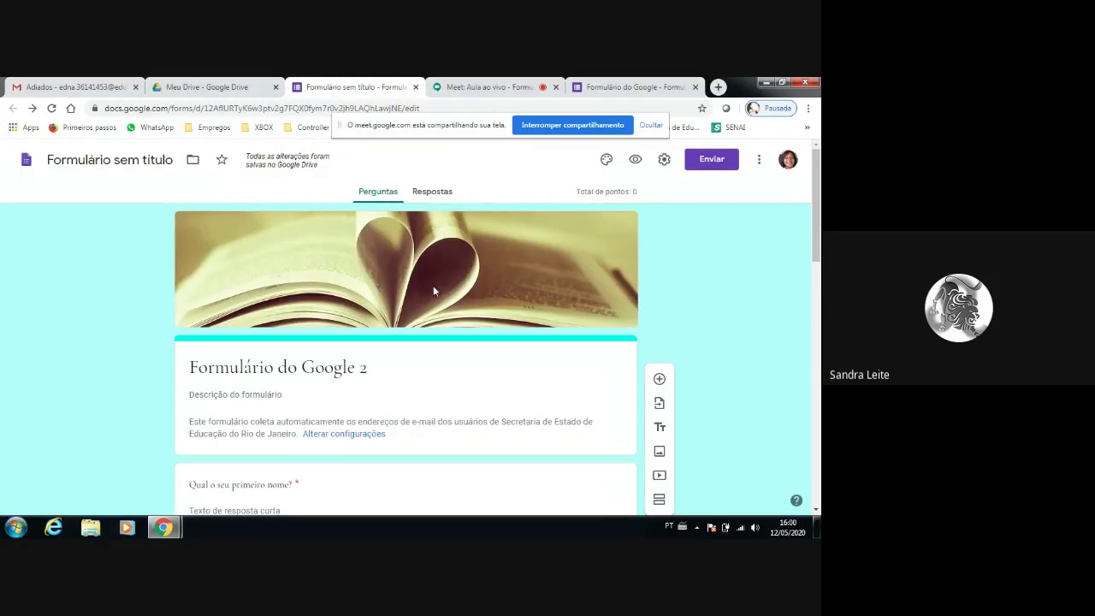
Add a question below the technology question titled "Qual o seu grau de satisfação em relação ao curso:".
scroll(436, 286, down, 2)
scroll(436, 290, down, 3)
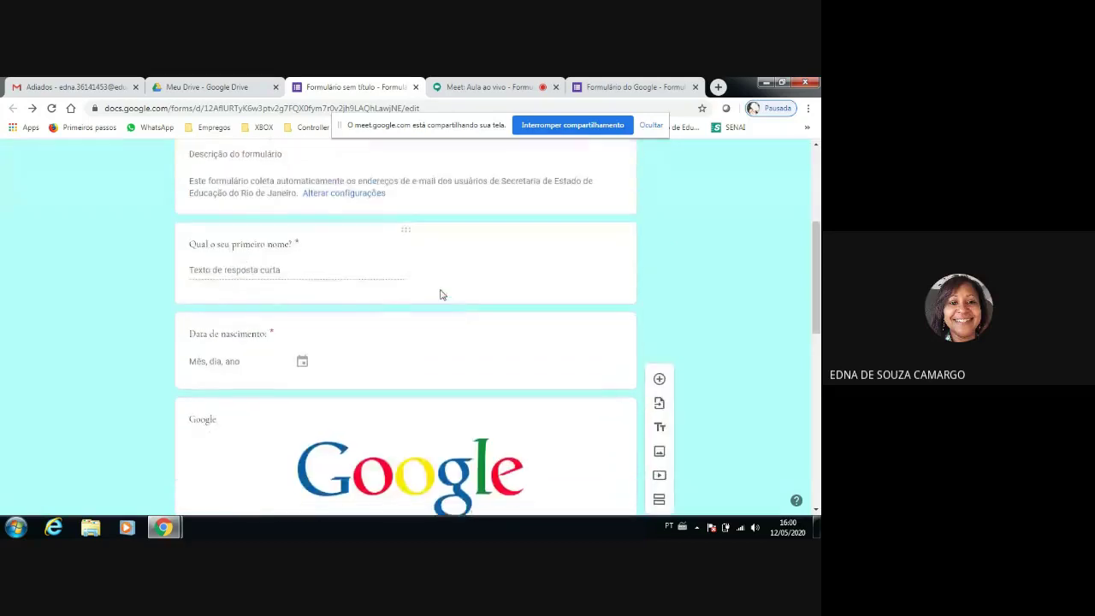
scroll(442, 297, up, 4)
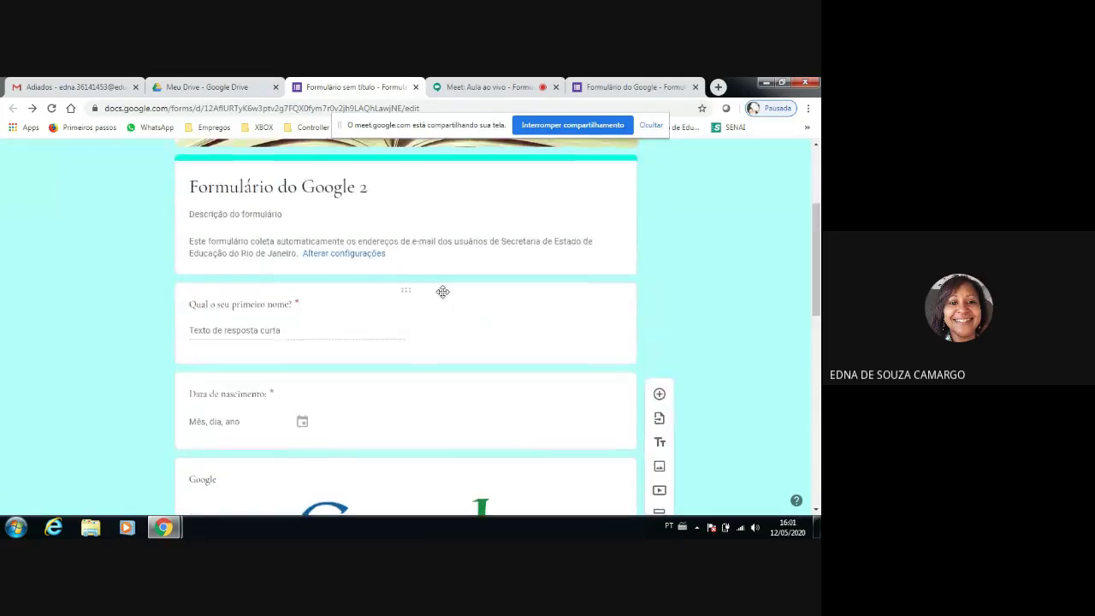
scroll(442, 296, down, 3)
scroll(442, 296, up, 2)
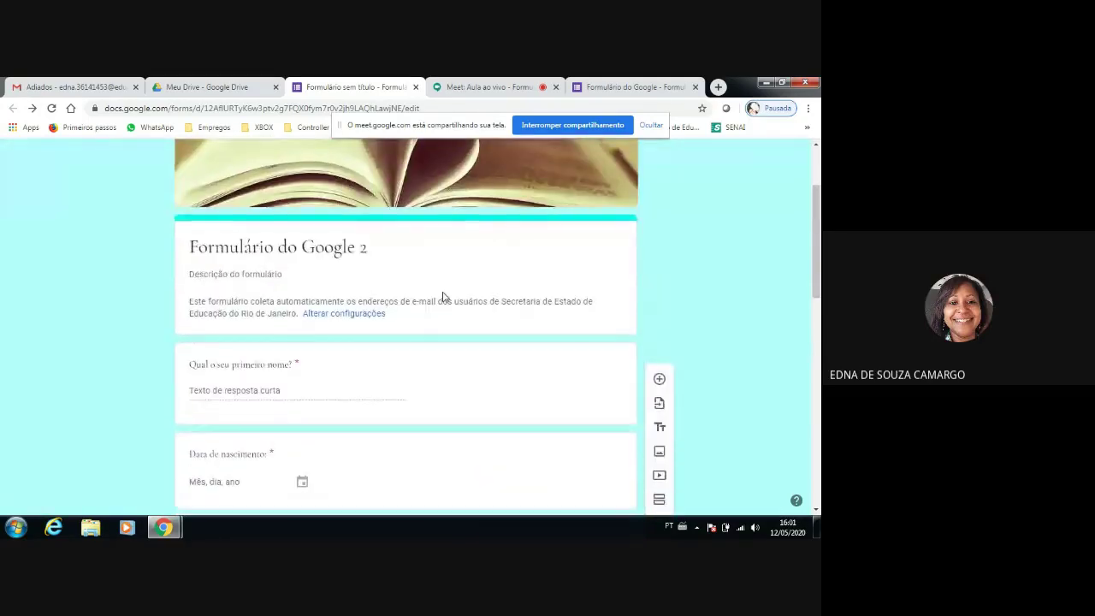
scroll(443, 291, down, 9)
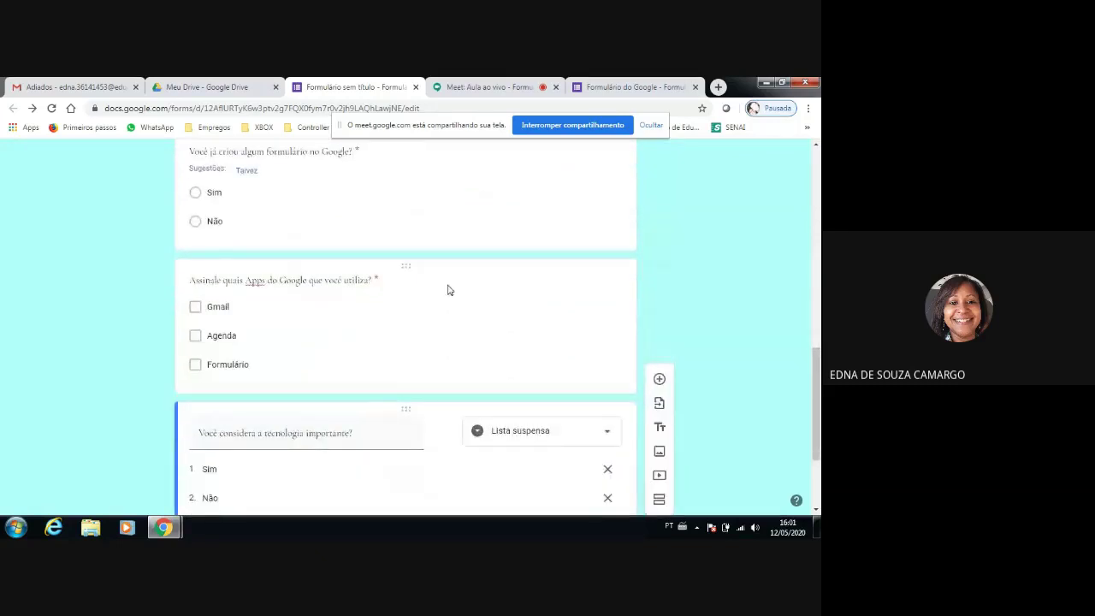
scroll(447, 290, down, 3)
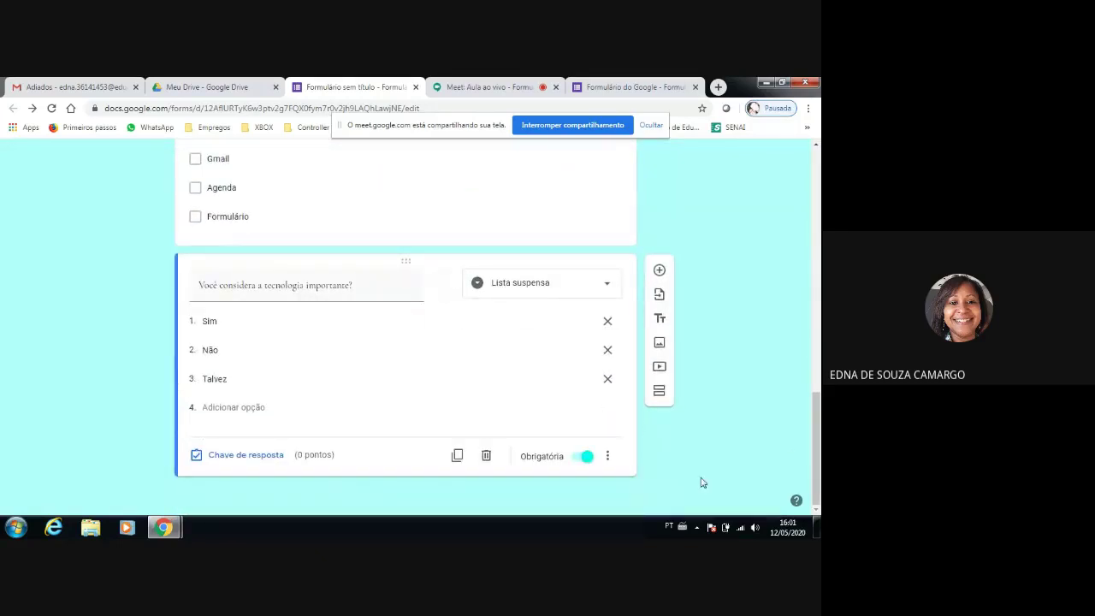
click(658, 272)
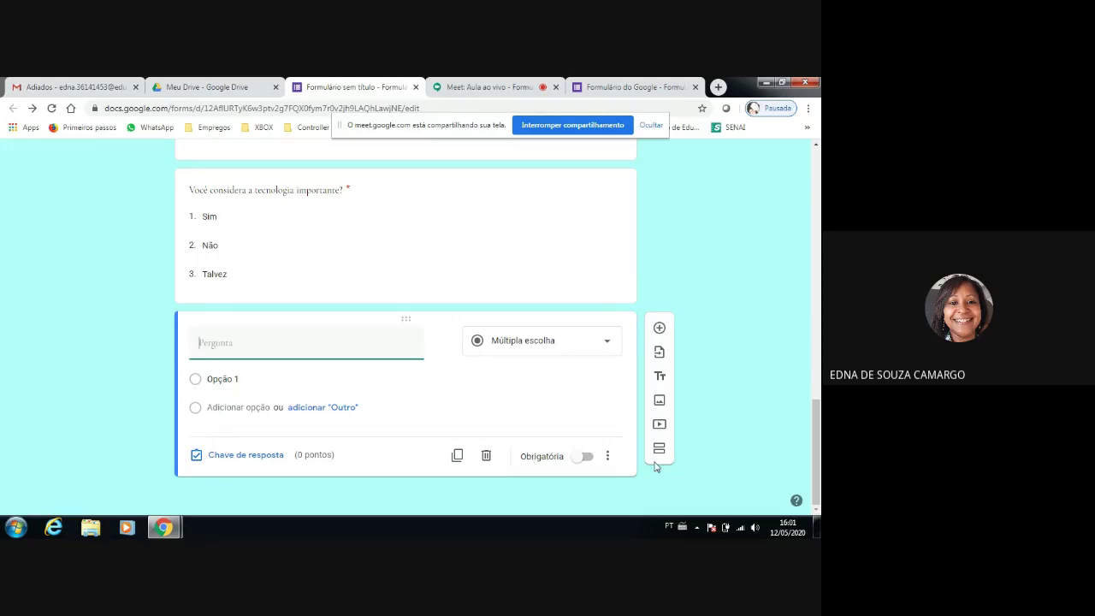
text(Qual o seu grau de satisf)
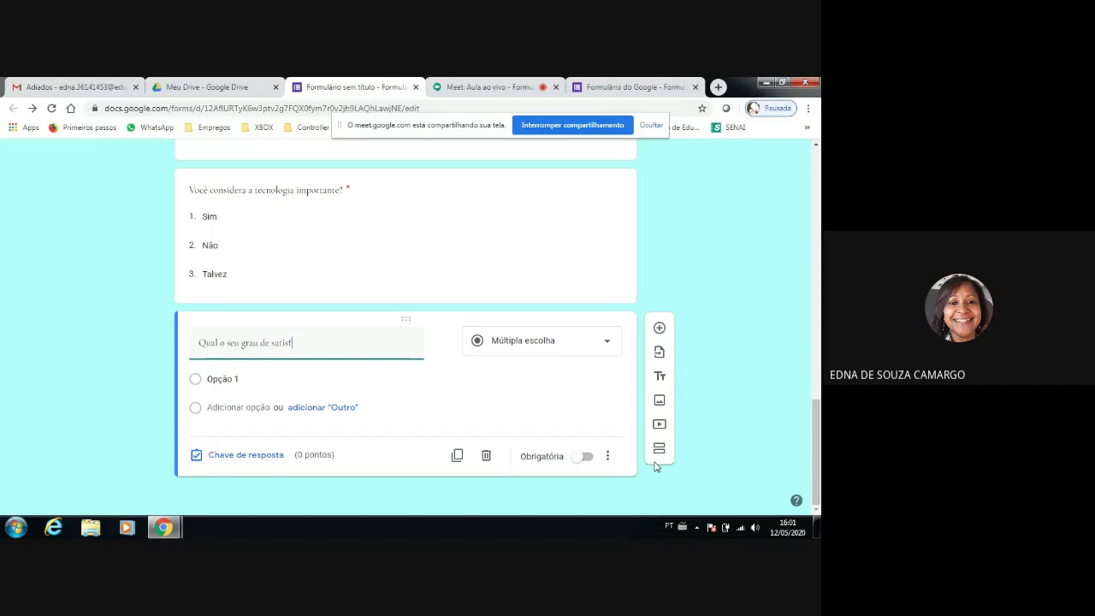
text(ação em relação ao curso:)
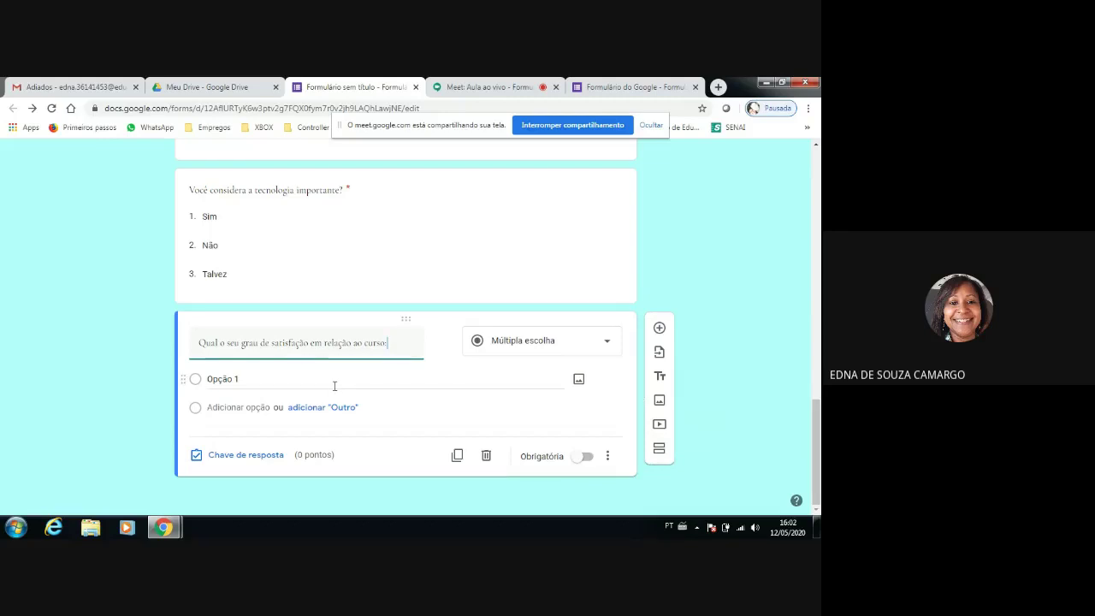
Set the answer type of the course satisfaction question to Escala linear.
click(537, 350)
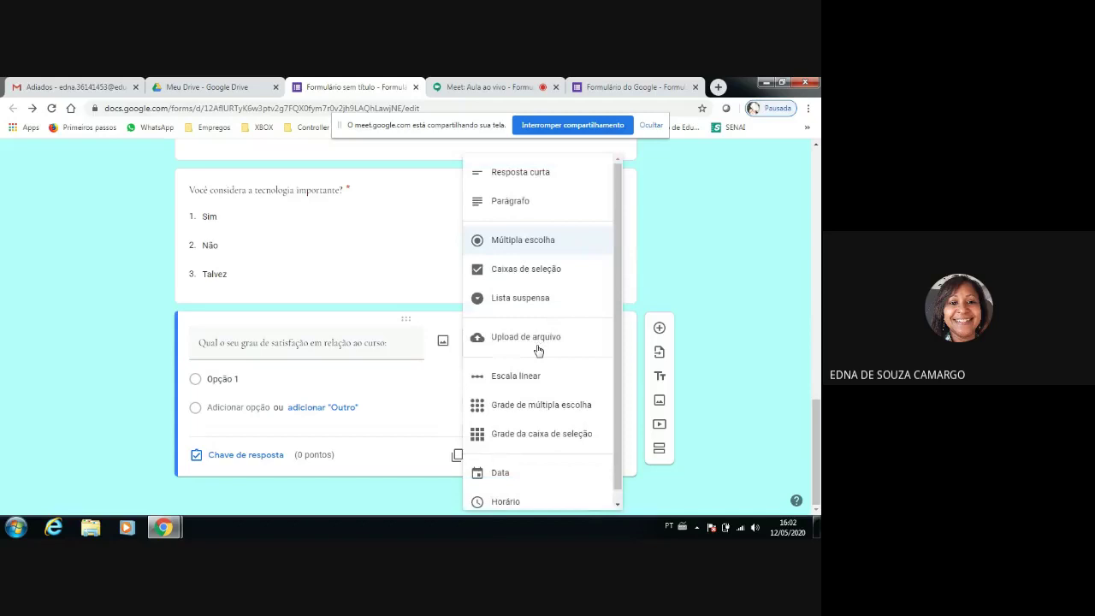
click(439, 409)
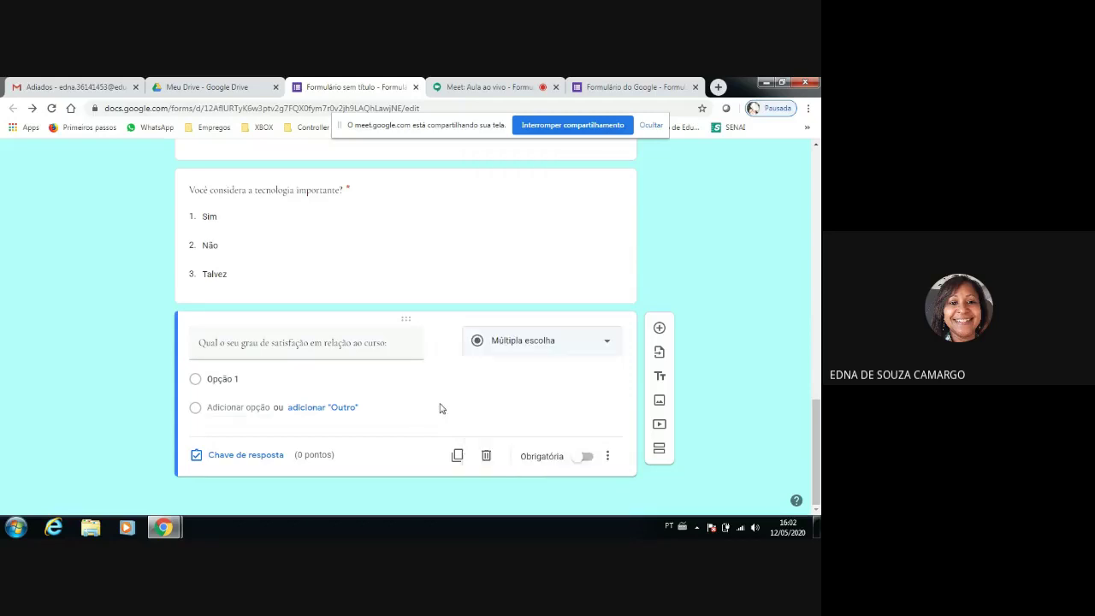
click(608, 345)
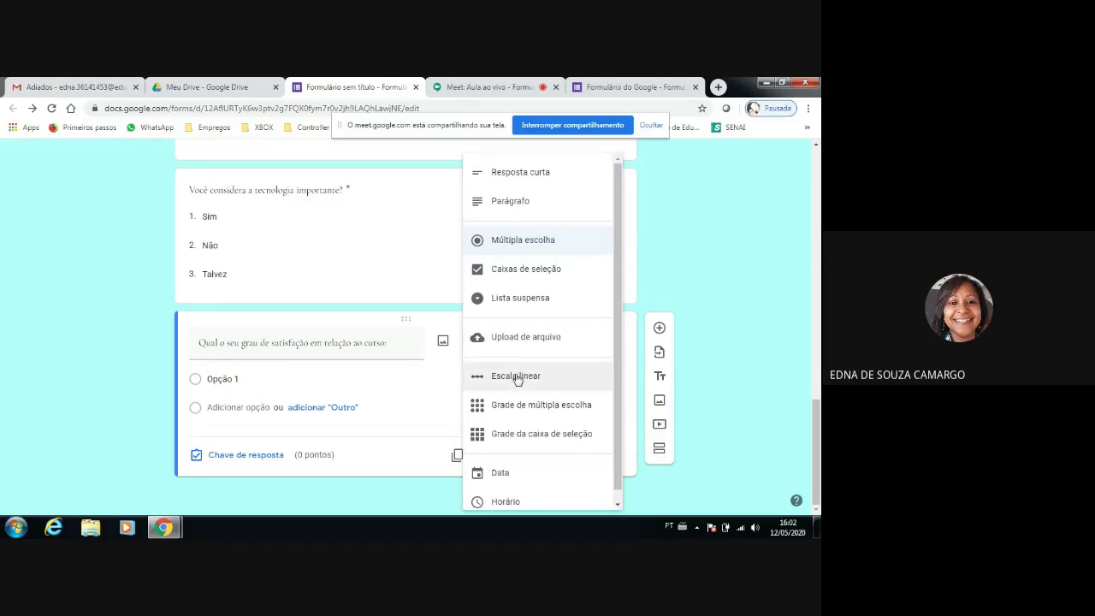
click(516, 377)
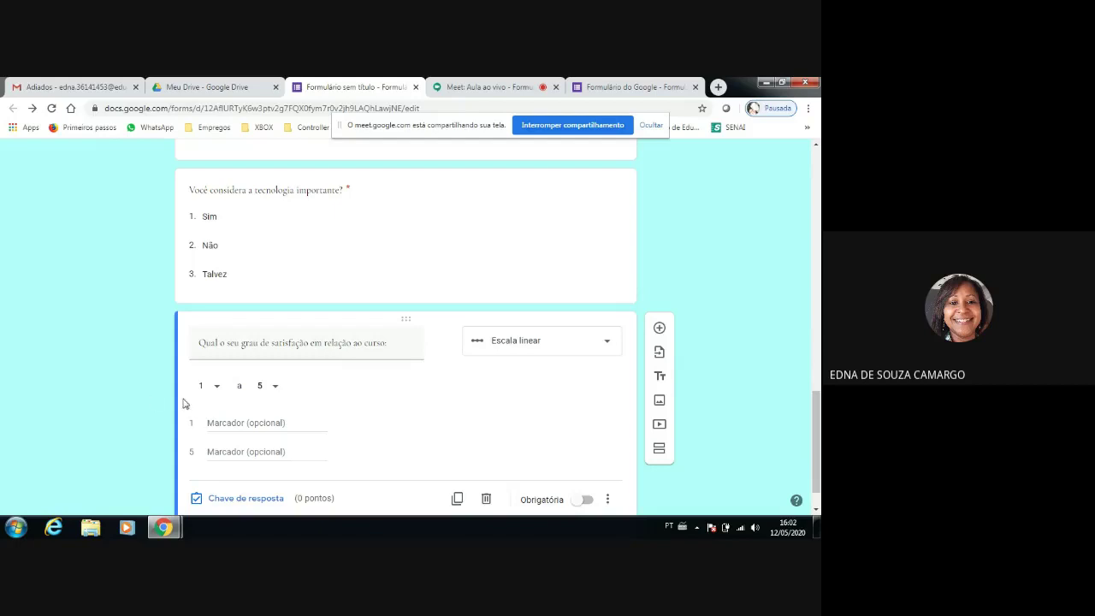
Label the satisfaction scale's 1 as "menor grau" and its 5 as "maior grau", and make the question required.
click(234, 423)
text(men)
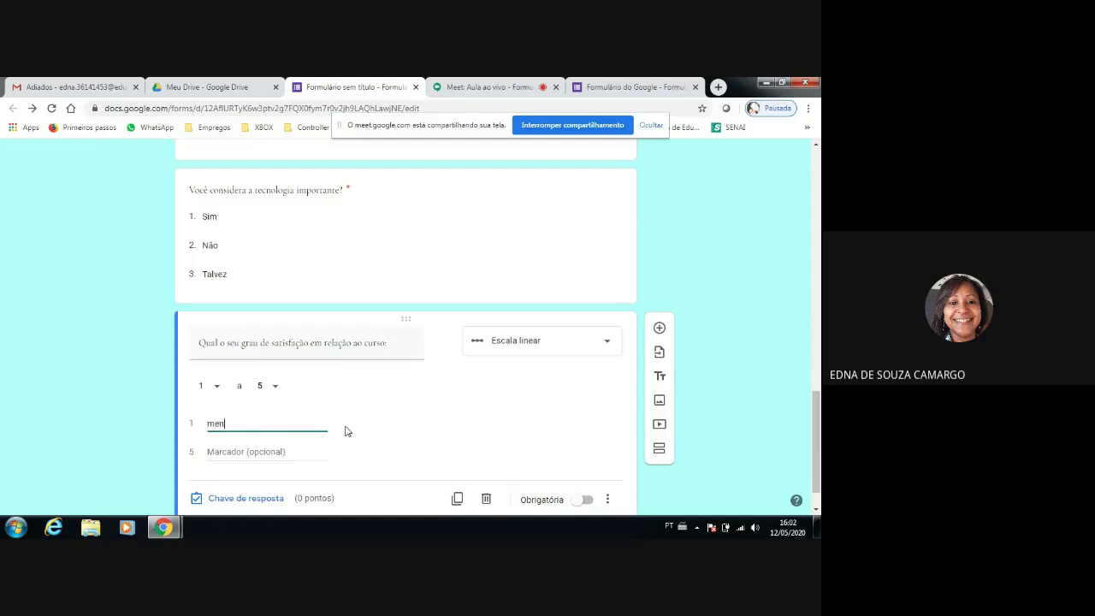
text(or grau)
click(261, 449)
text(maior)
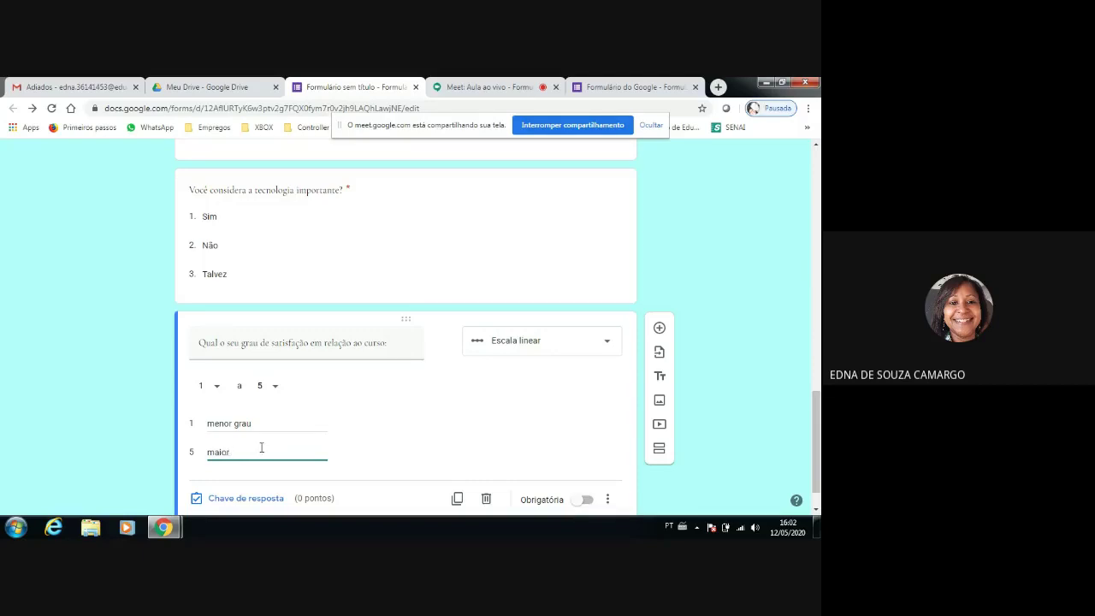
text( grau)
scroll(261, 449, down, 1)
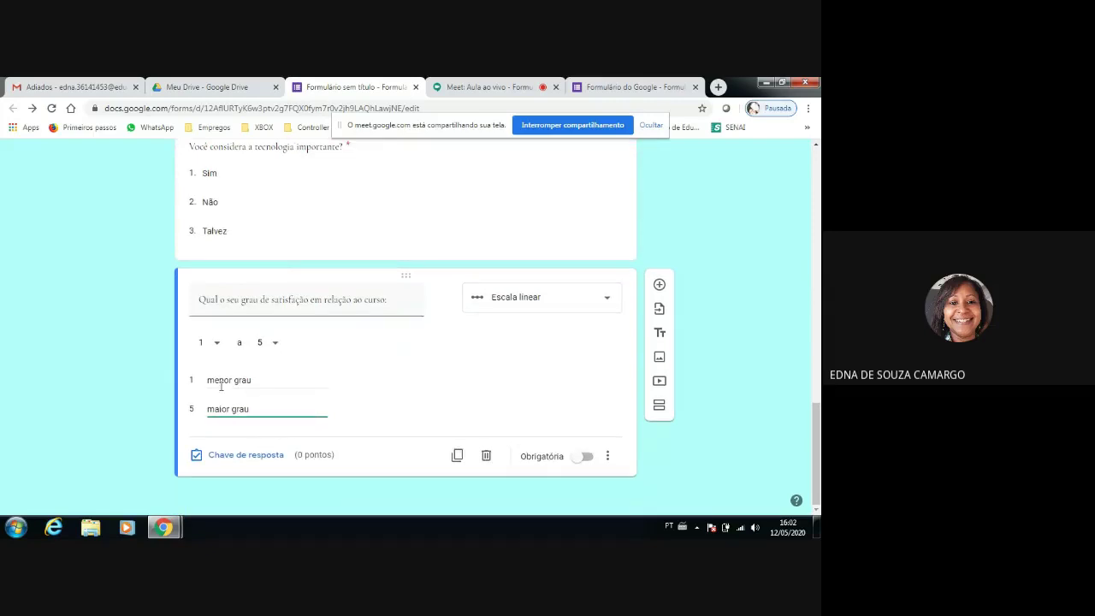
click(594, 460)
Add a question below the satisfaction scale titled "Relacione s colunas de acordo com a aplicabilidade do App:".
click(660, 286)
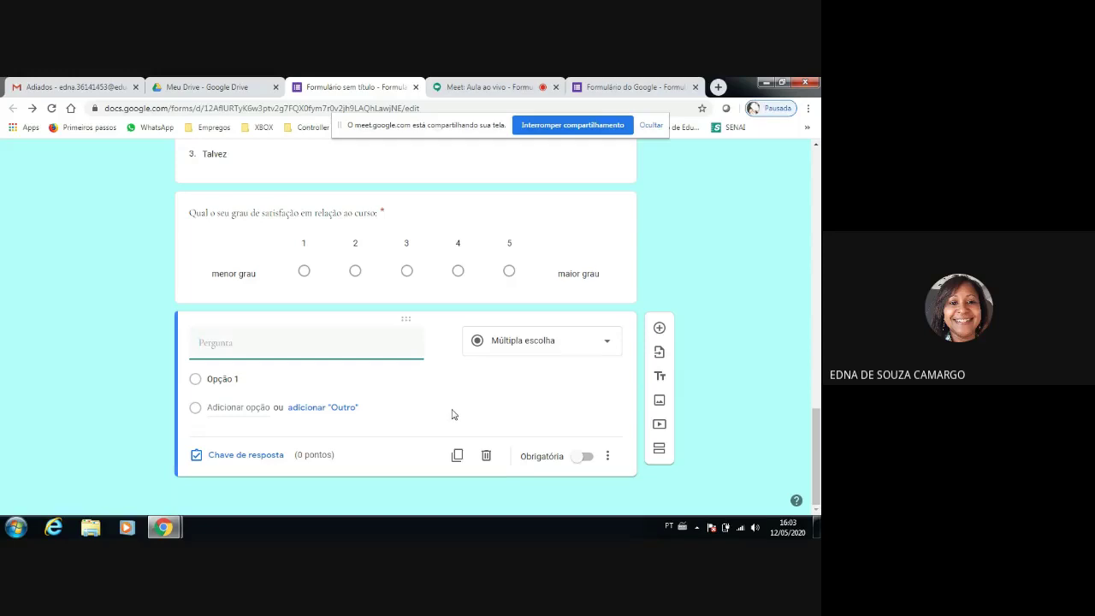
text(Relacionbe)
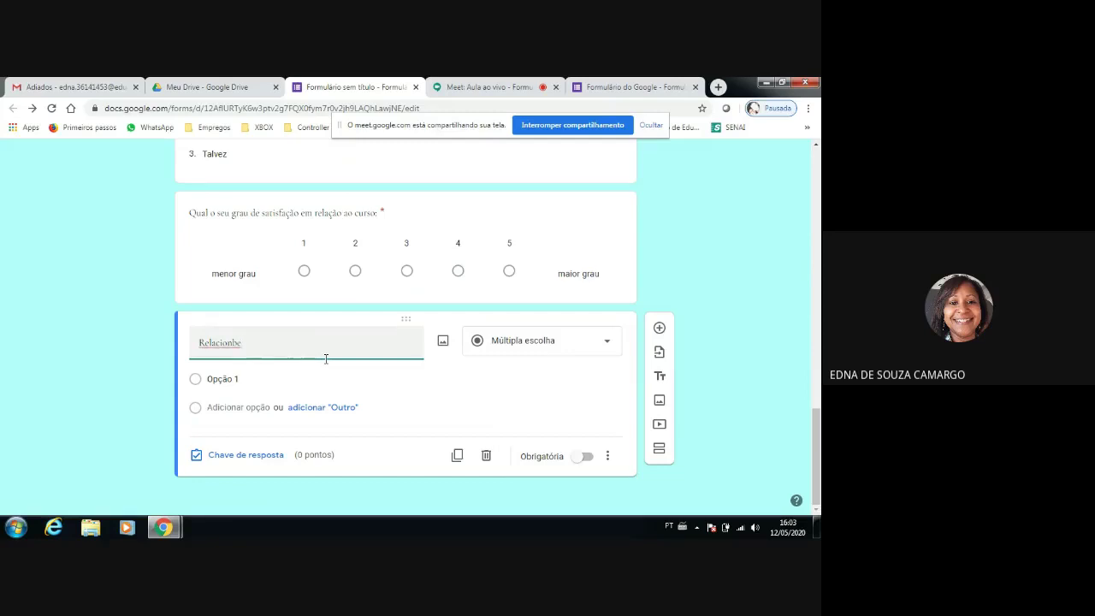
key(BackSpace)
key(BackSpace)
text(e a)
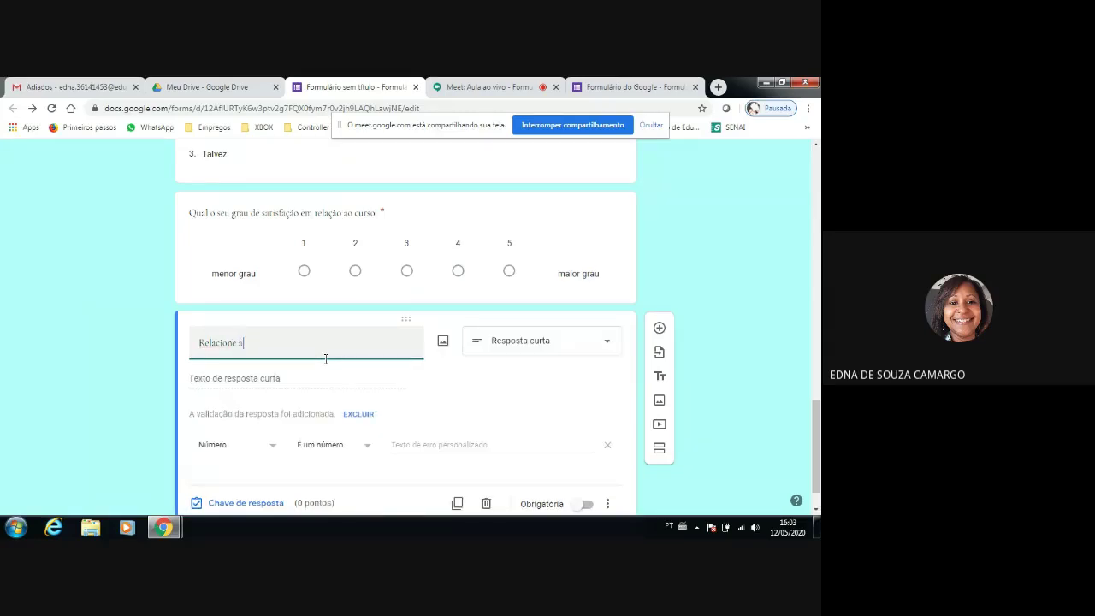
key(BackSpace)
text(s colunas de acordo)
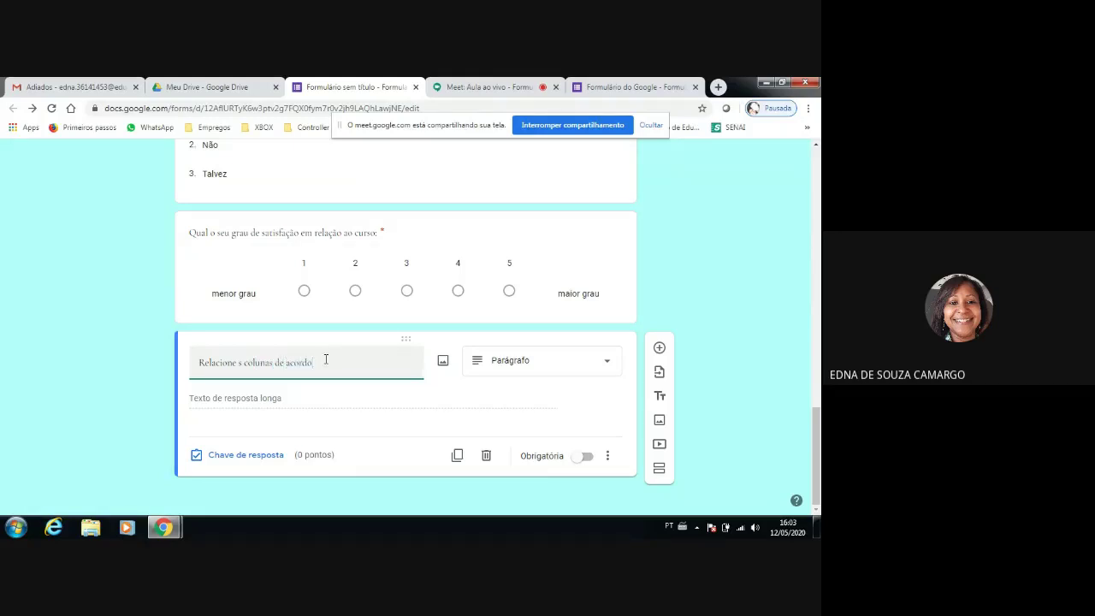
text( com a aplicabilidade)
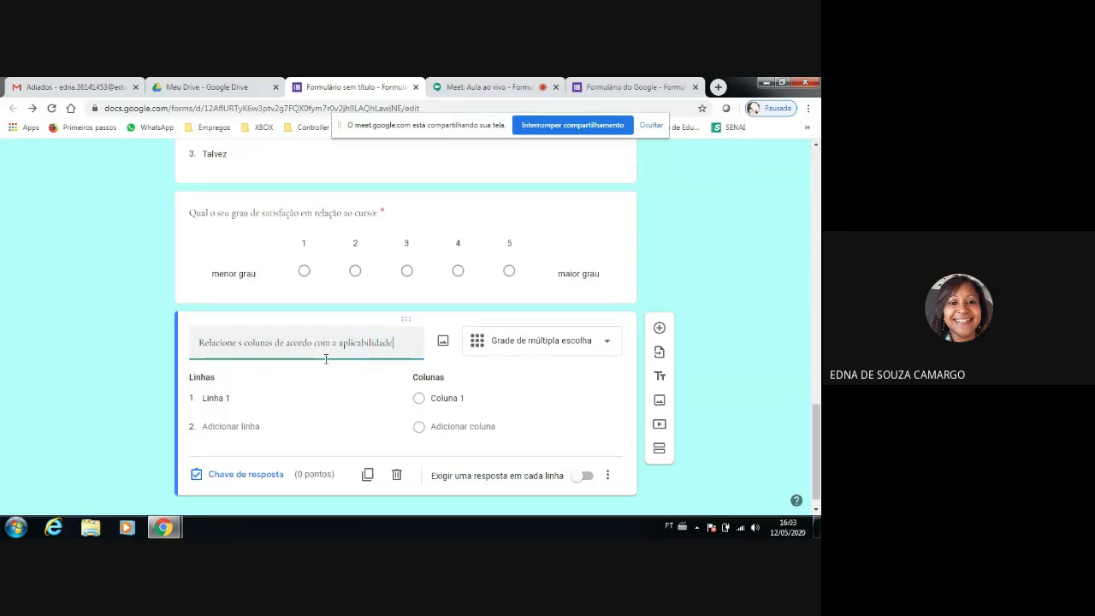
text(:)
text( do A)
text(pp)
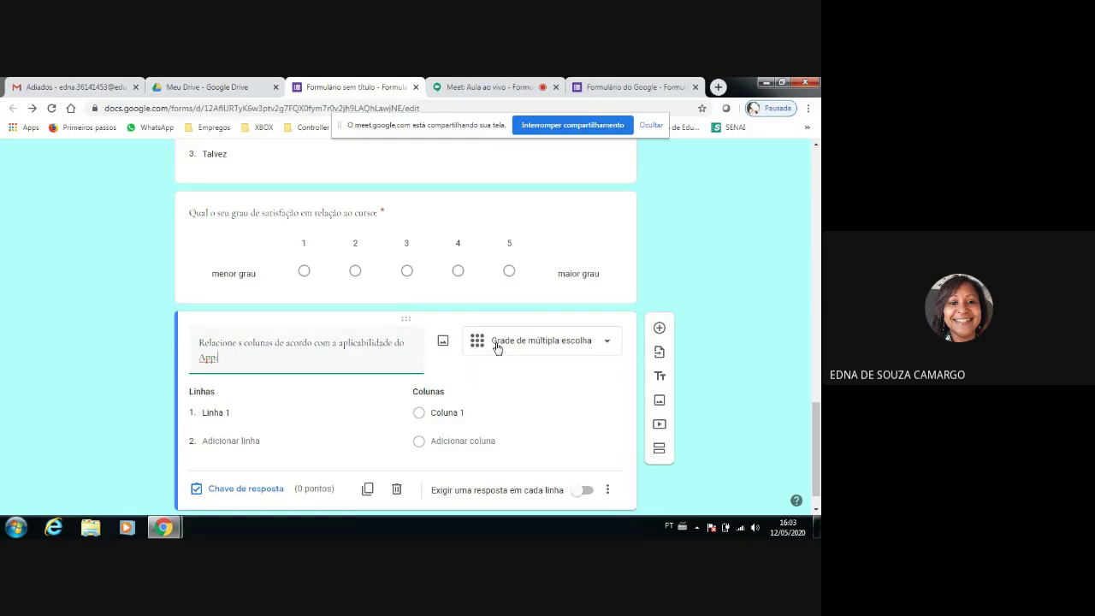
Finish the column-matching question's title with a colon and set its answer type to Grade de múltipla escolha.
text(:)
click(612, 346)
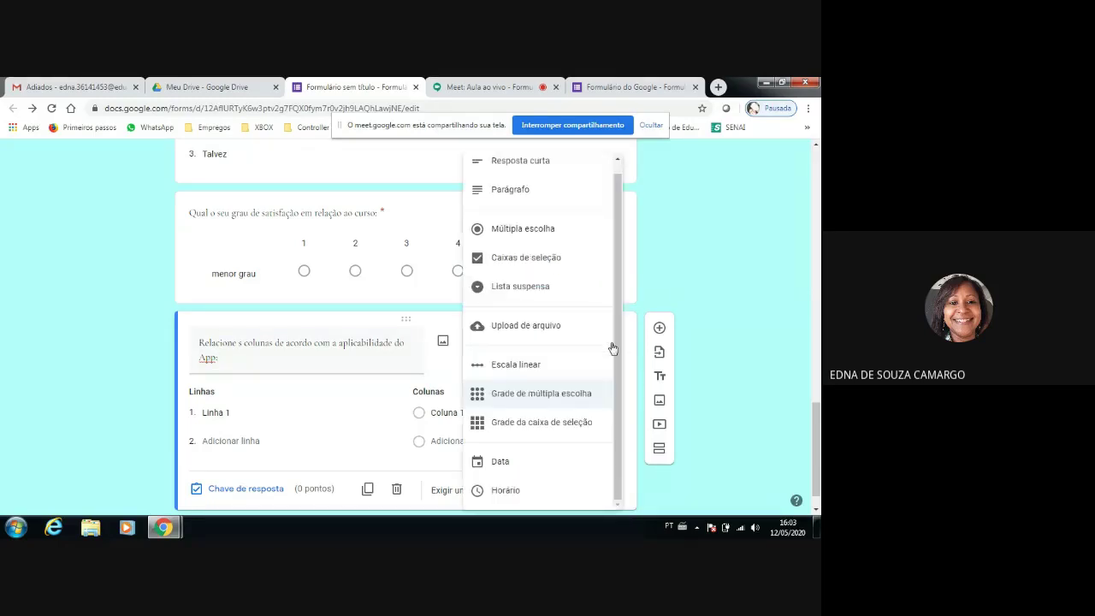
click(521, 399)
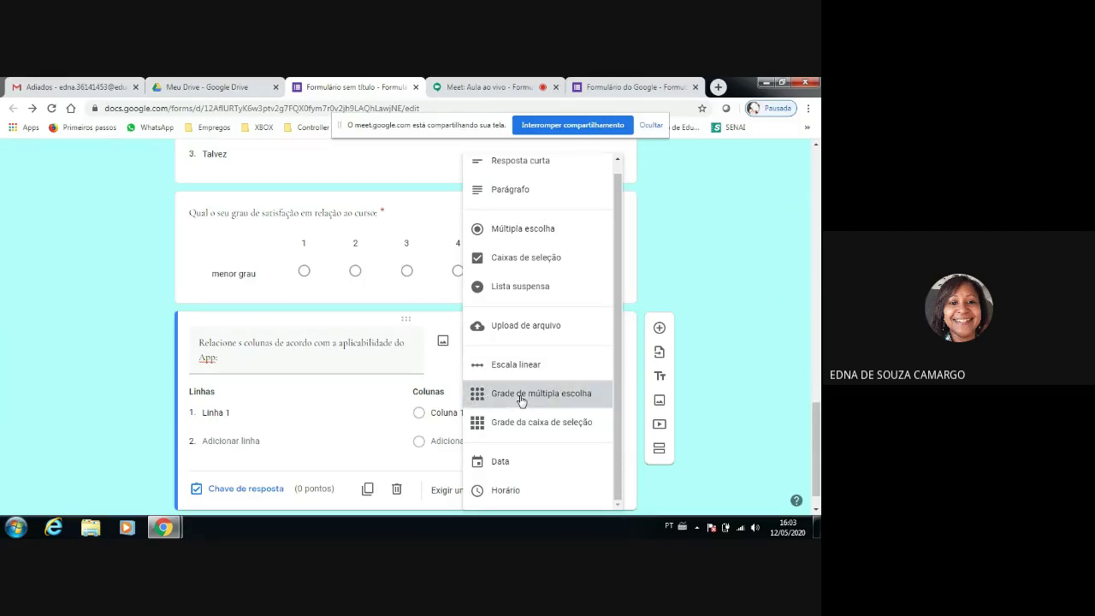
Enter the rows "Hangouts", "Agenda" and "Formulário" in the column-matching grid question.
click(220, 414)
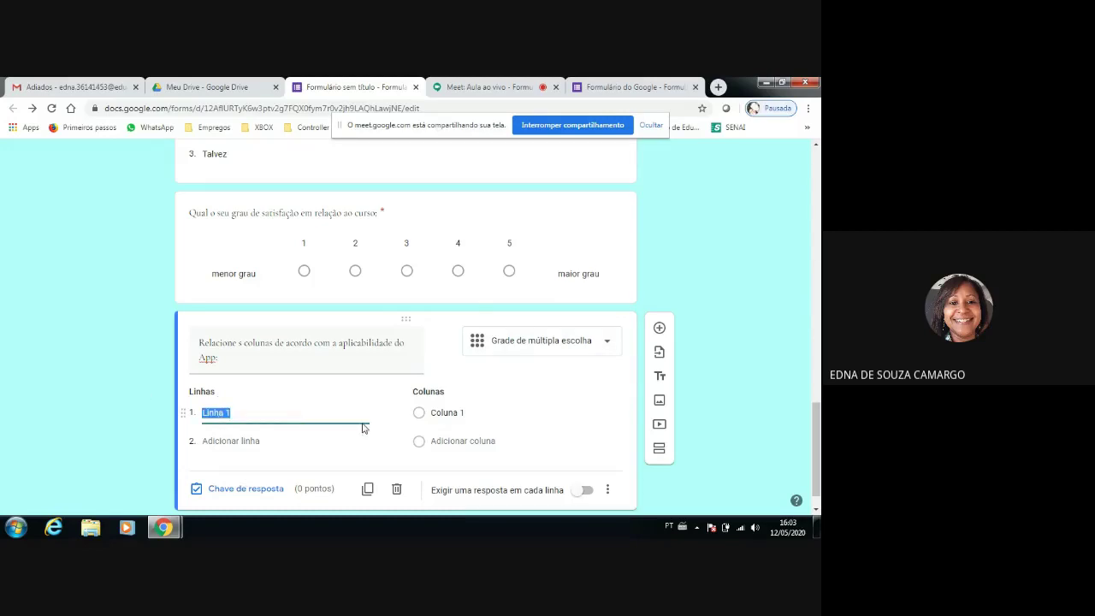
scroll(362, 427, down, 1)
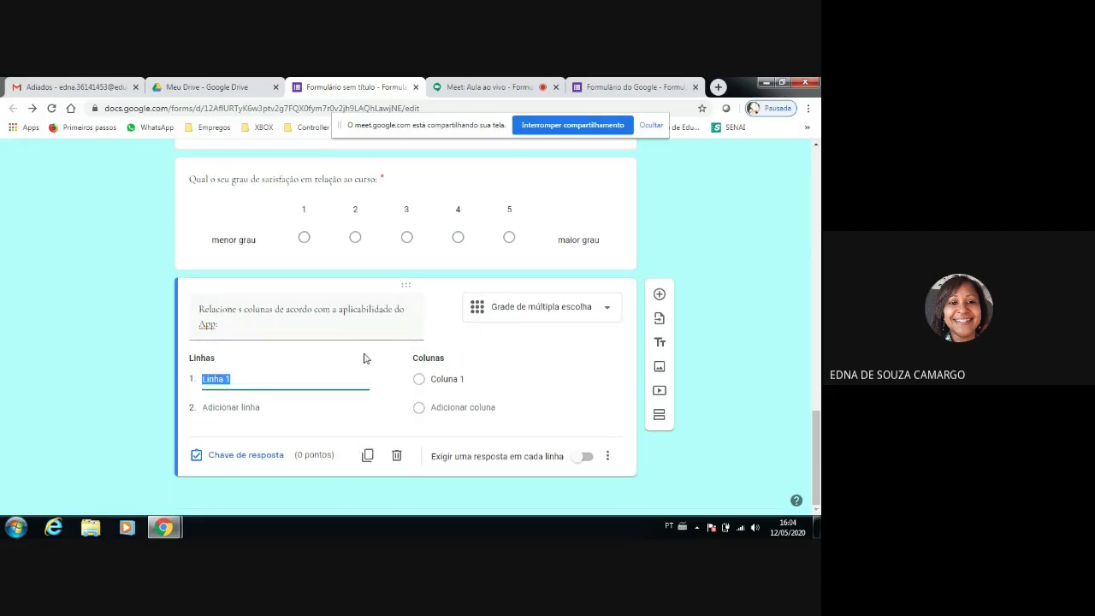
text(Hangous)
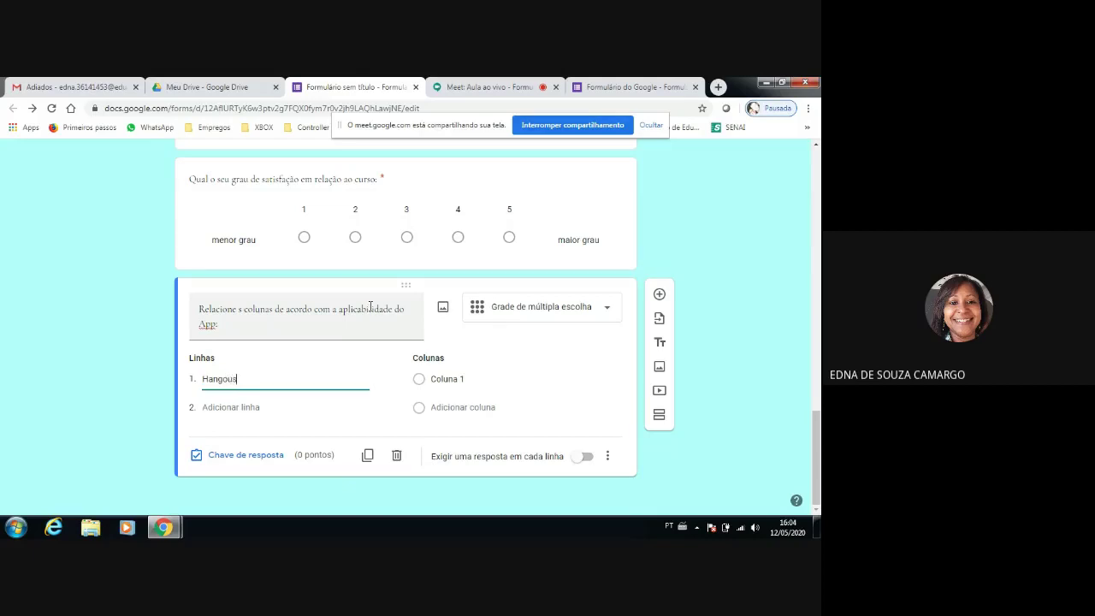
key(BackSpace)
text(ts)
click(229, 407)
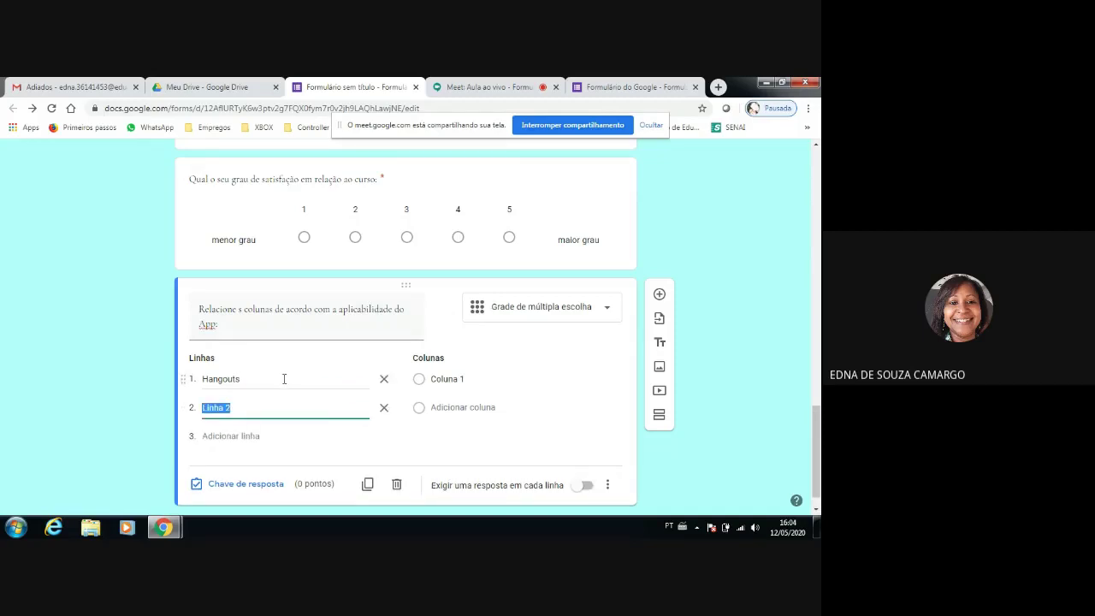
text(Agenda)
click(231, 435)
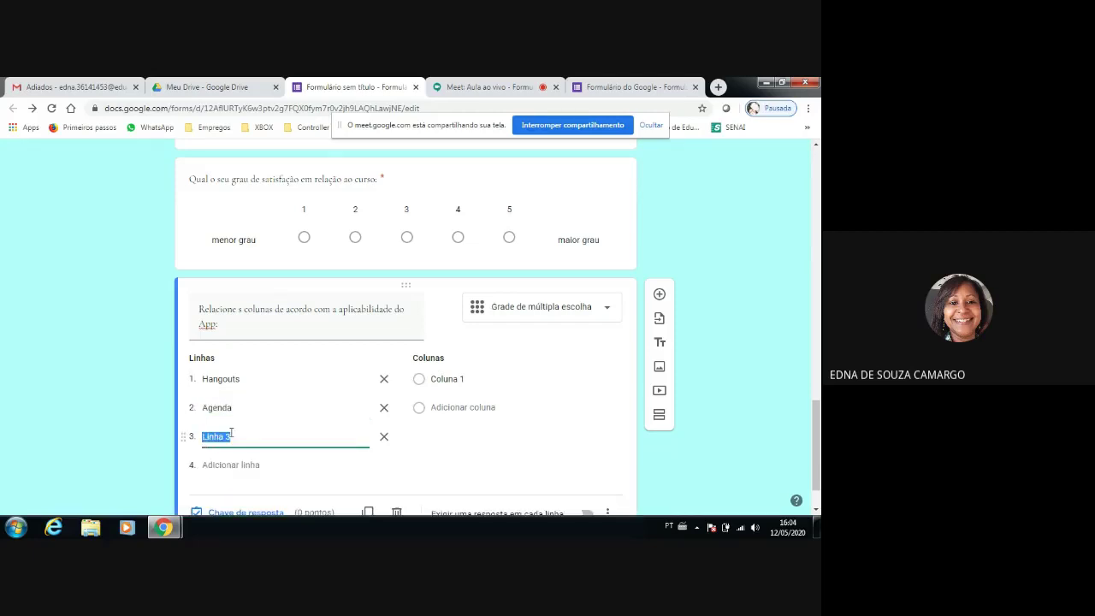
text(Formulário)
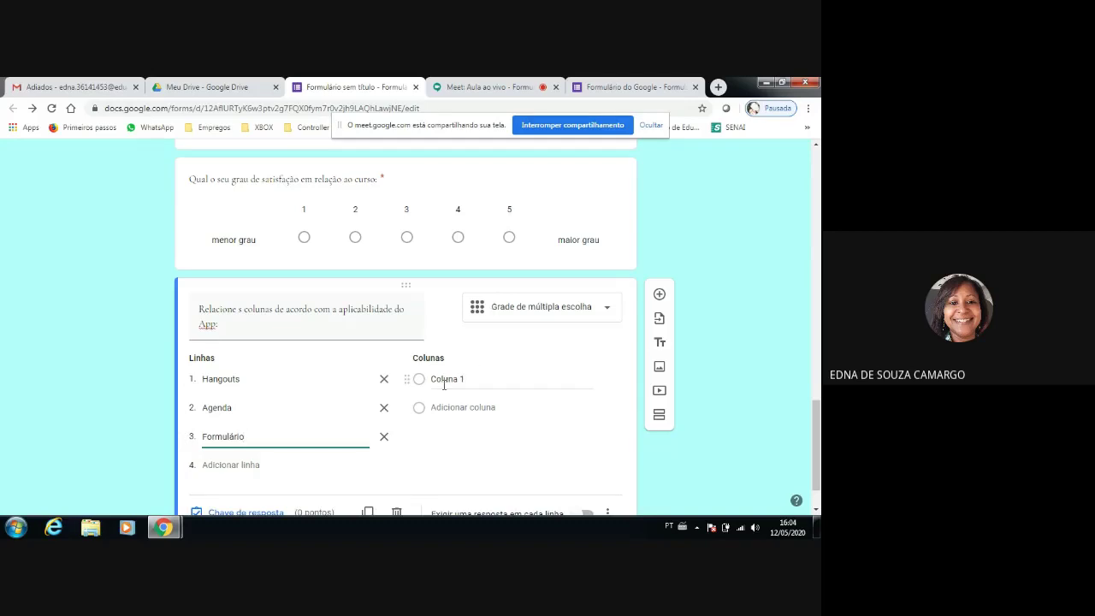
Enter the grid's columns "Criação de avaliações", "Criação de vídeo aulas" and "Agendamento".
click(436, 379)
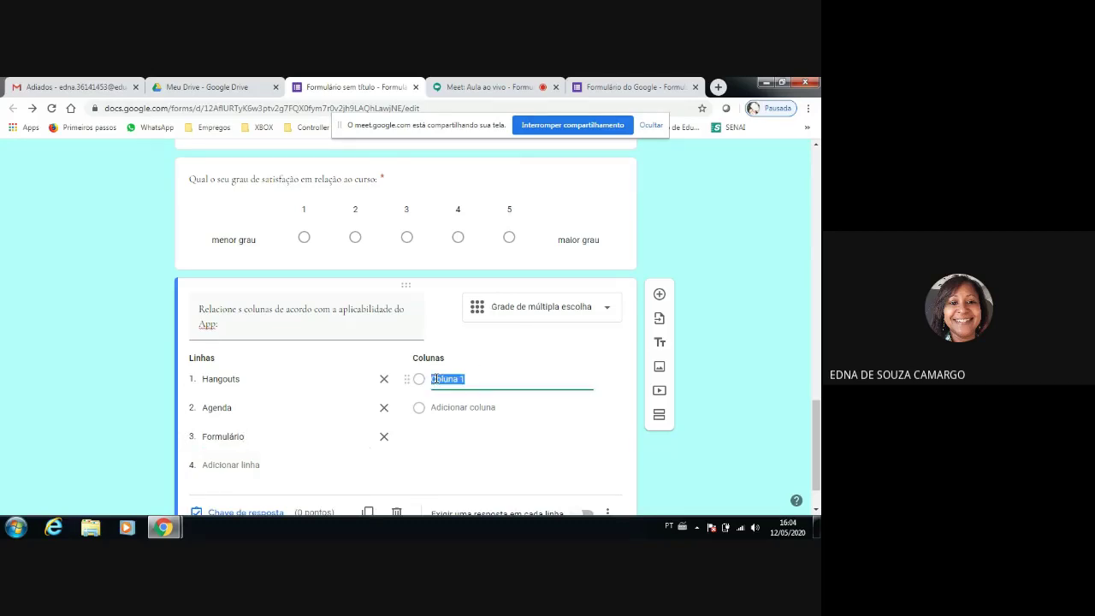
text(Criação de avaliações)
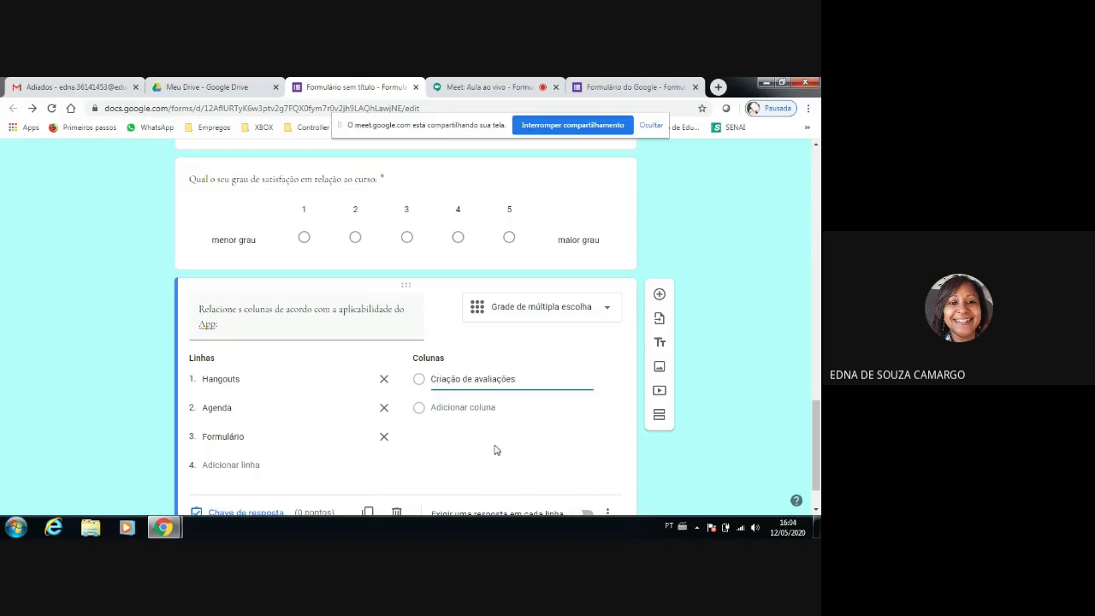
click(468, 408)
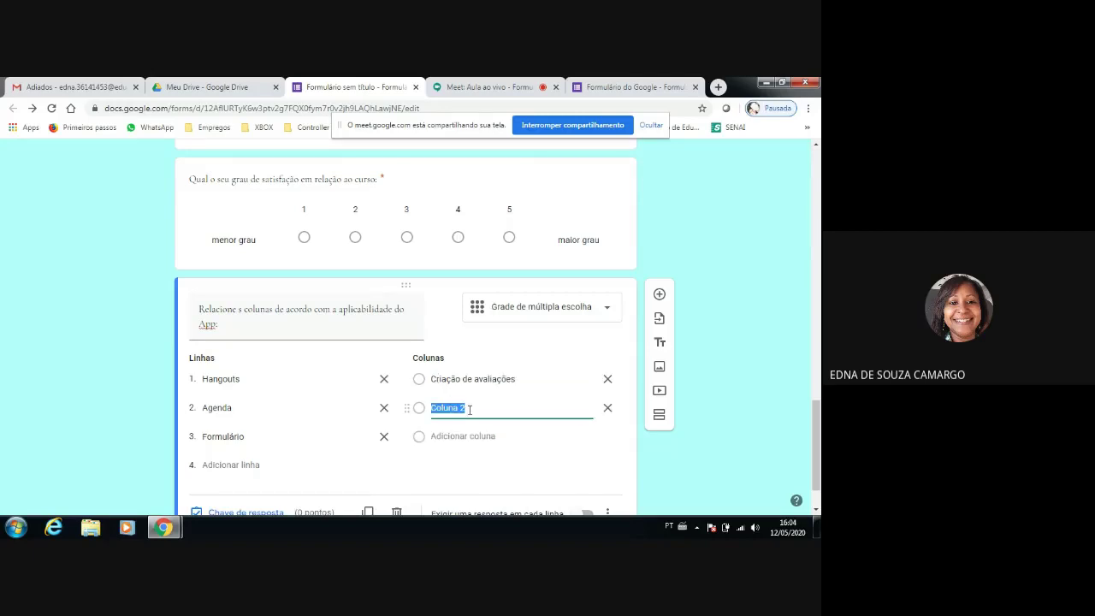
text(Cria)
text(c)
text(ão )
text(d)
text(e vídeos)
text(aulas)
click(467, 435)
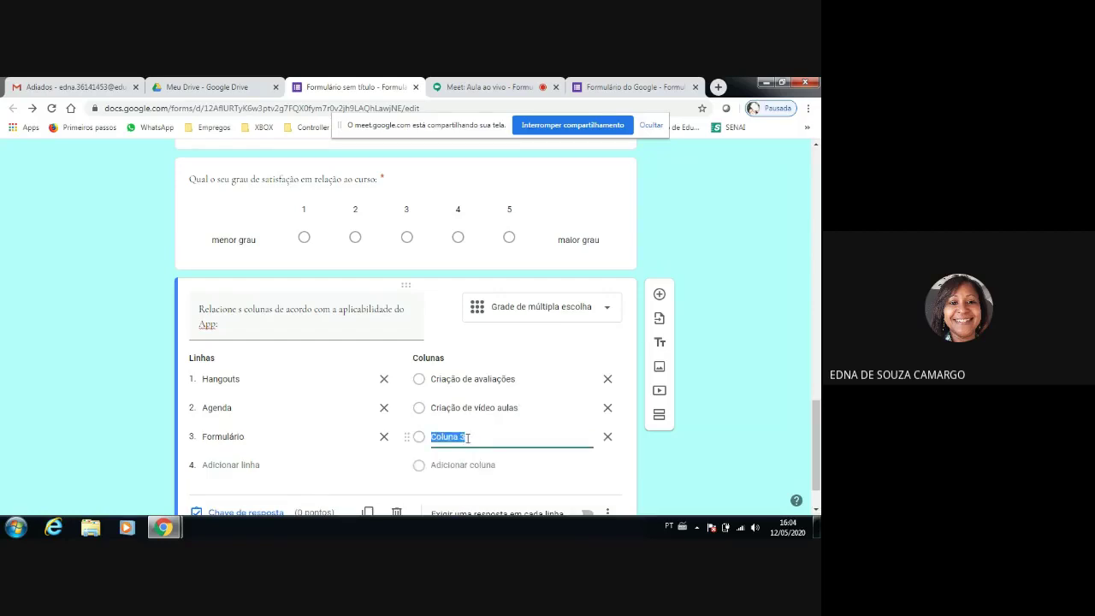
text(Agendamento)
Assign points to all three grid rows in the answer key, 30 in total, and require a response in each row.
scroll(507, 455, down, 1)
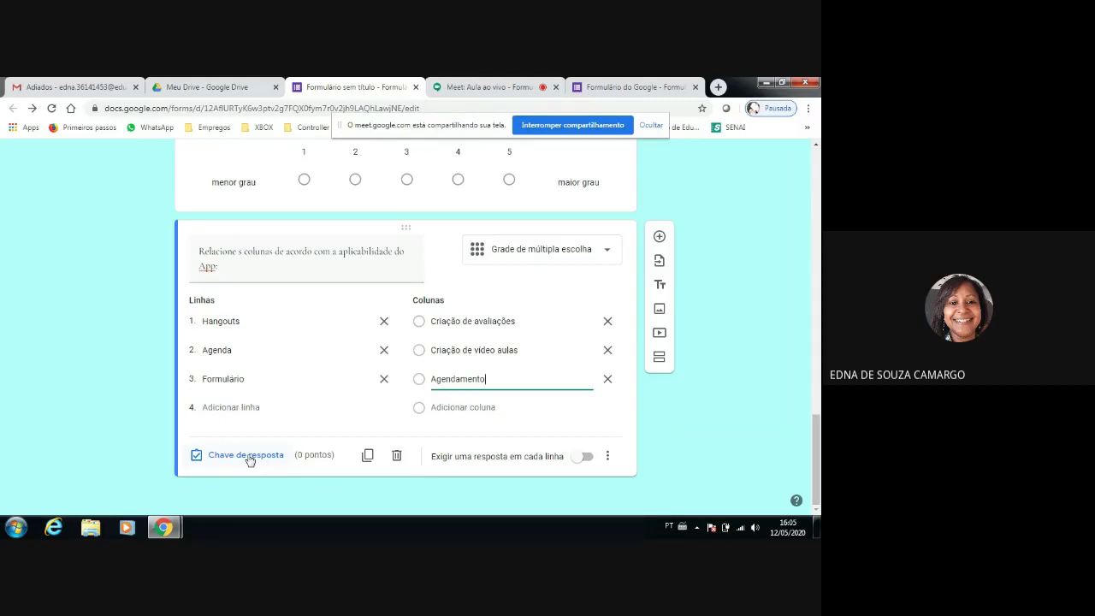
click(296, 456)
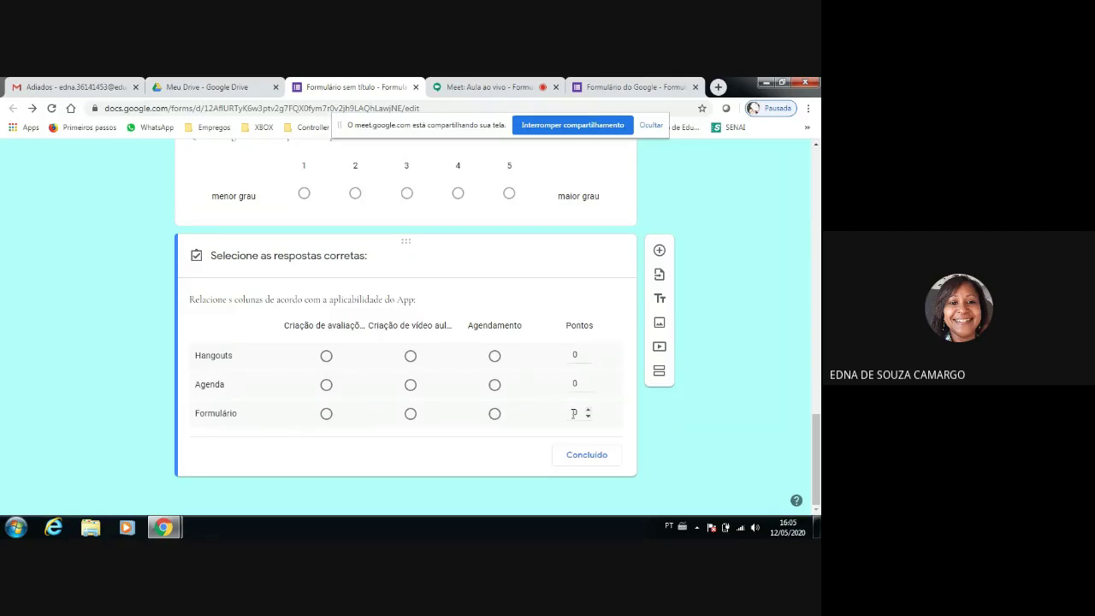
click(589, 353)
click(587, 352)
click(588, 352)
click(588, 383)
click(588, 382)
click(588, 382)
click(588, 382)
click(588, 381)
click(587, 382)
click(588, 412)
click(588, 411)
click(587, 411)
click(585, 456)
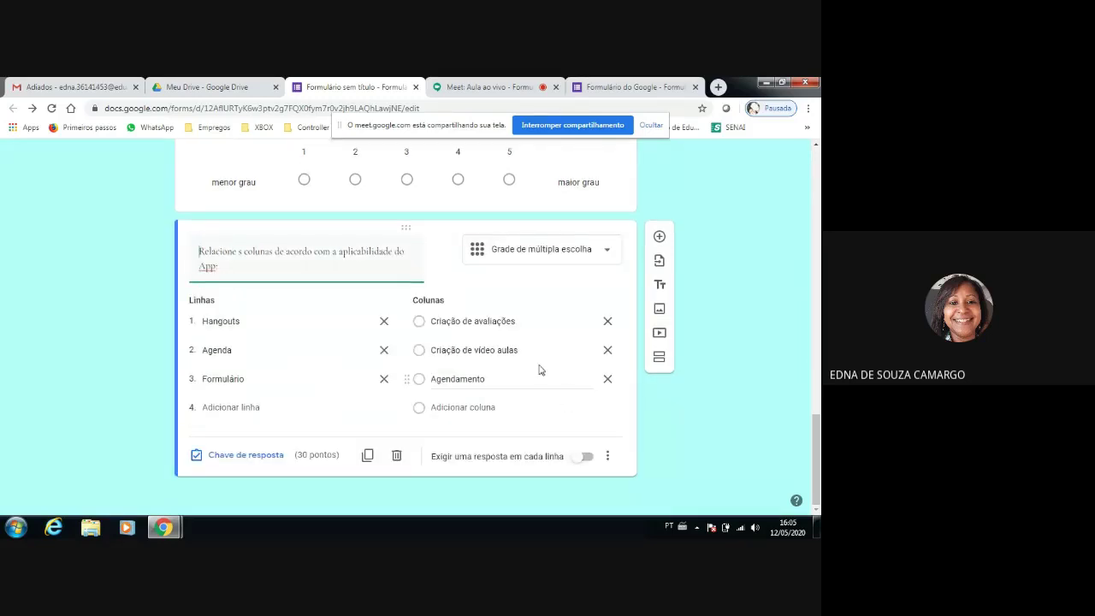
click(576, 462)
click(589, 457)
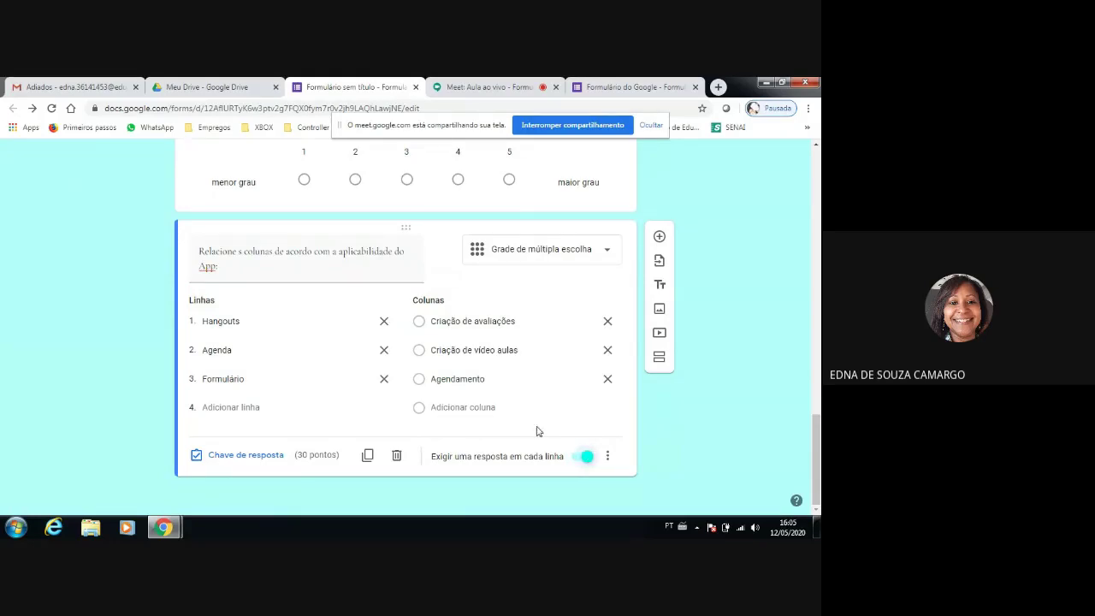
Open the form's preview and skim its questions from the title to the Google apps checkboxes.
scroll(538, 430, up, 20)
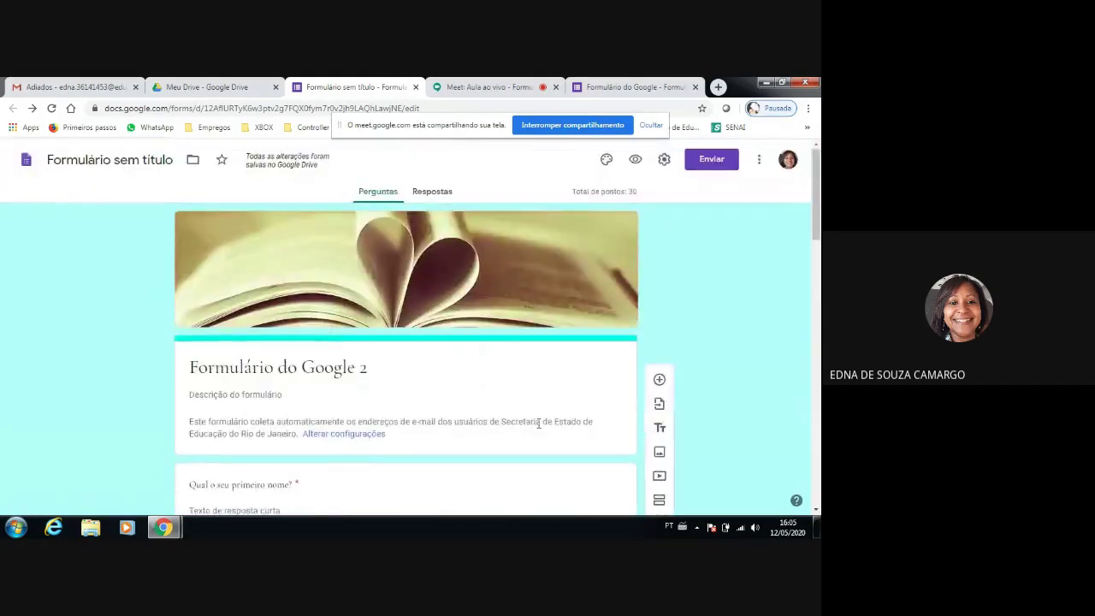
click(636, 161)
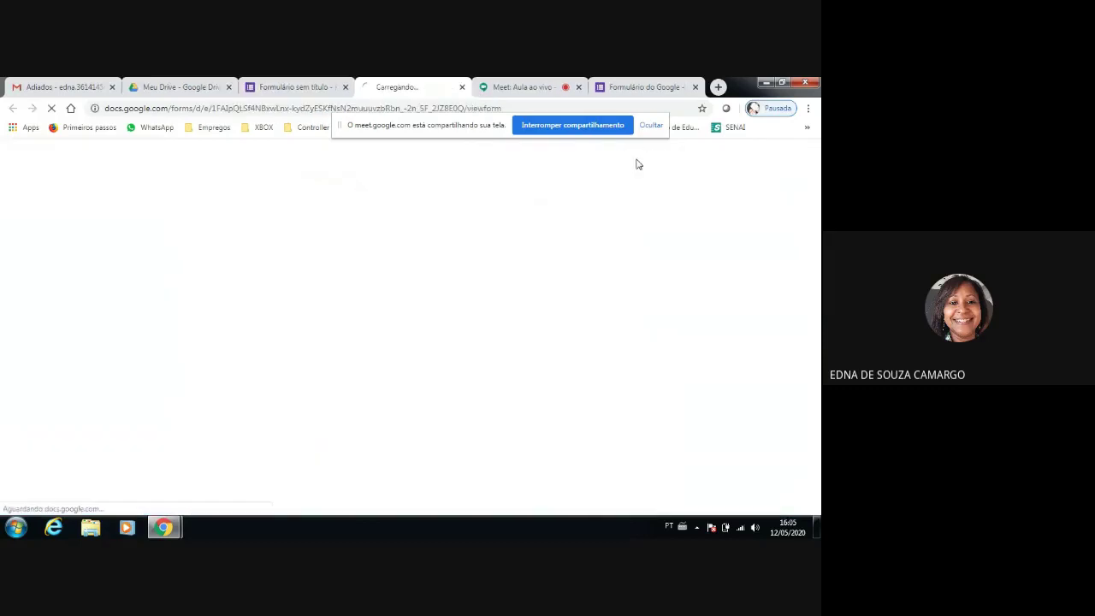
scroll(592, 289, down, 3)
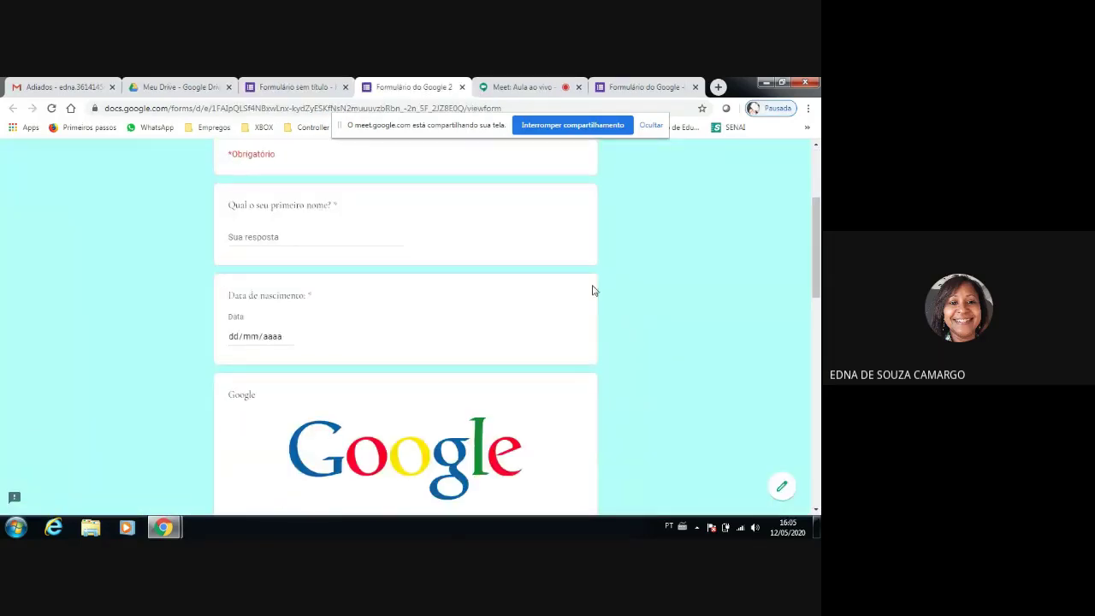
scroll(594, 290, down, 2)
scroll(595, 291, down, 3)
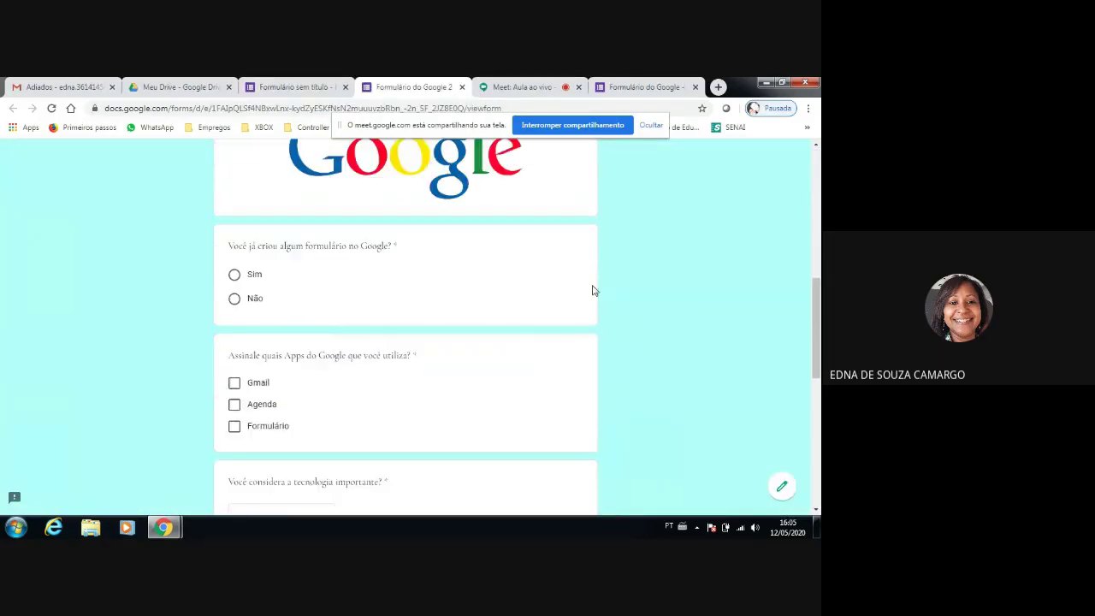
scroll(503, 283, down, 1)
scroll(503, 278, up, 2)
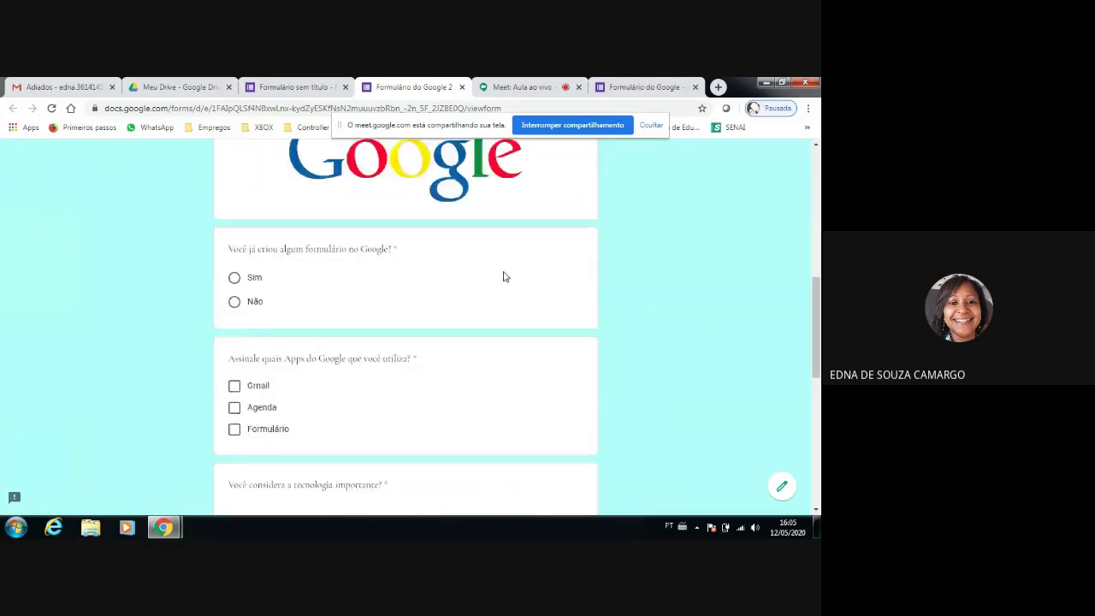
scroll(504, 276, up, 6)
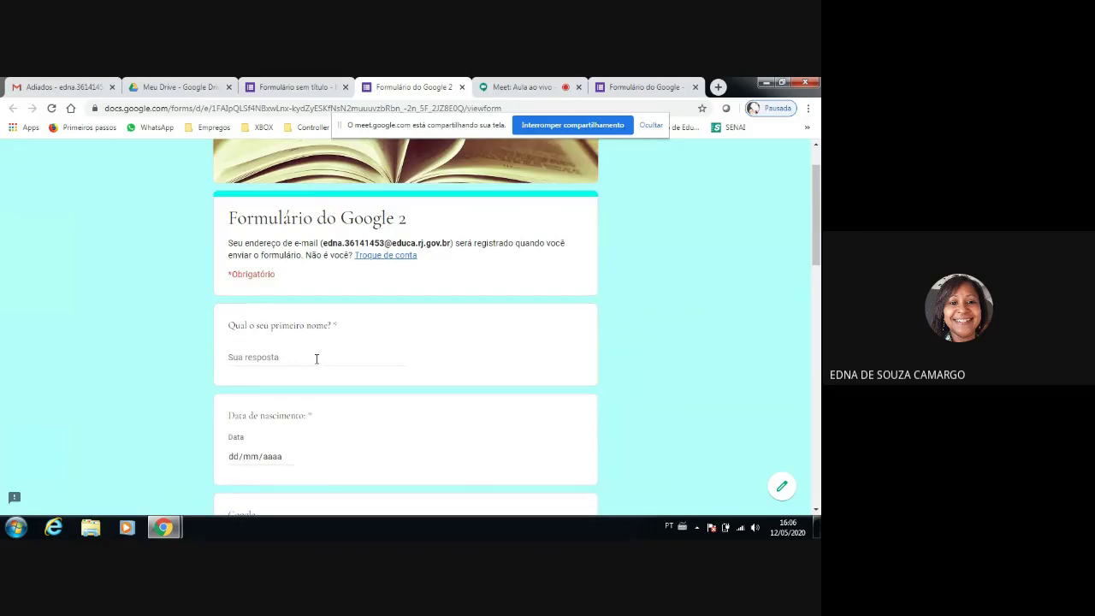
Examine the previewed questions from the date of birth through the apps checkboxes, and view the technology question's dropdown options.
scroll(316, 358, down, 3)
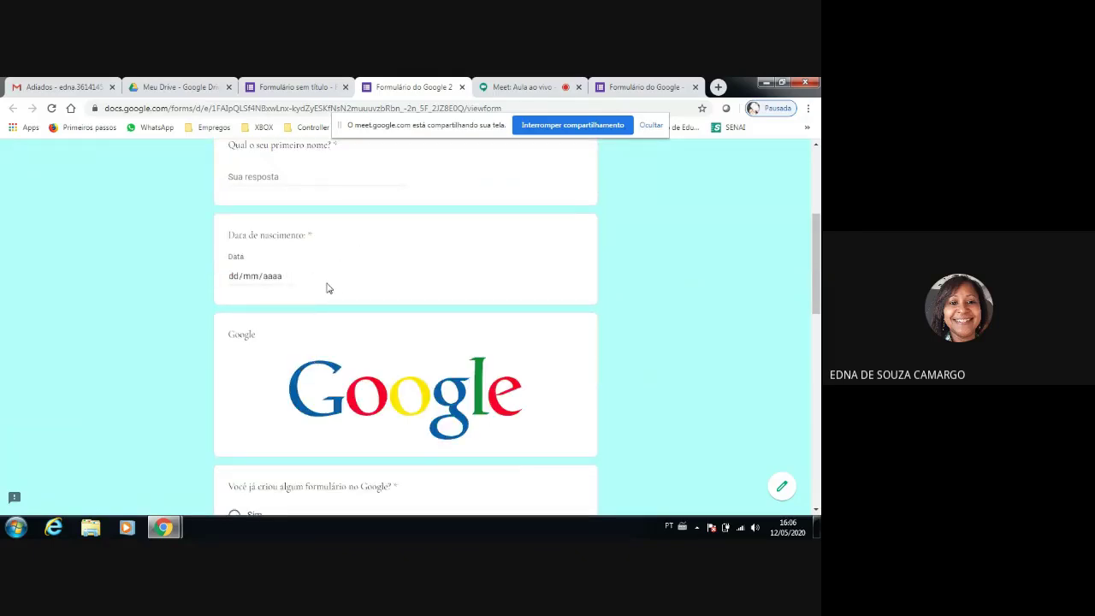
scroll(326, 289, down, 2)
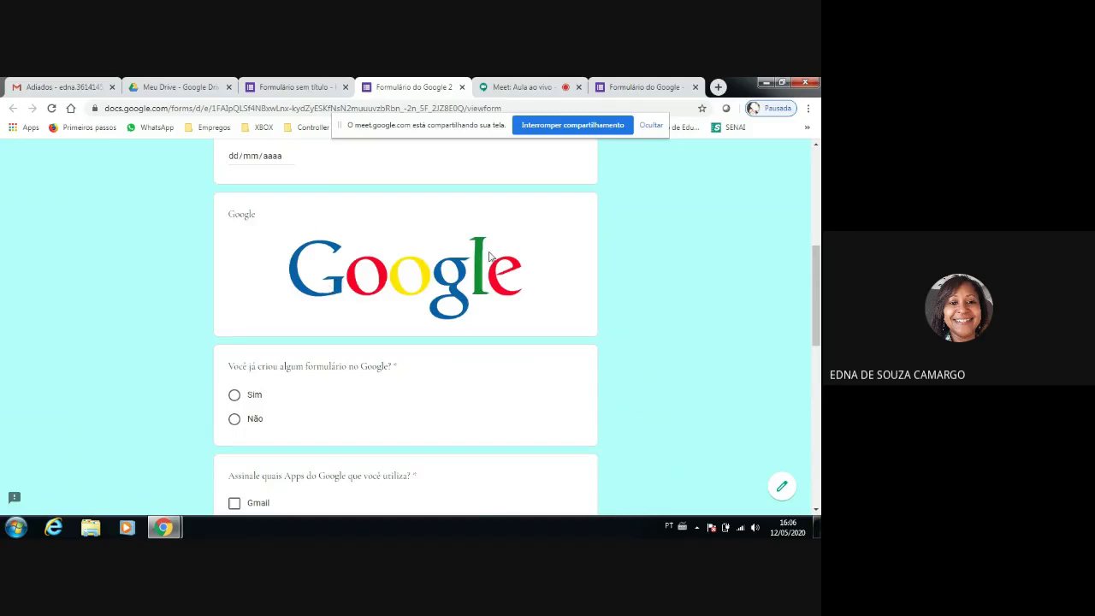
scroll(451, 287, down, 2)
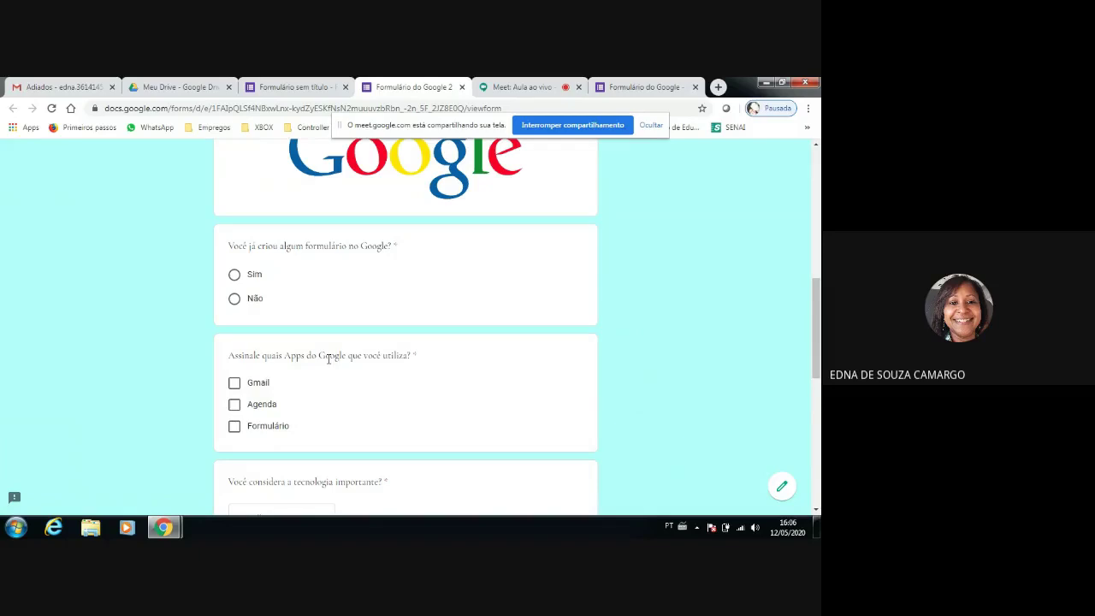
scroll(305, 416, down, 2)
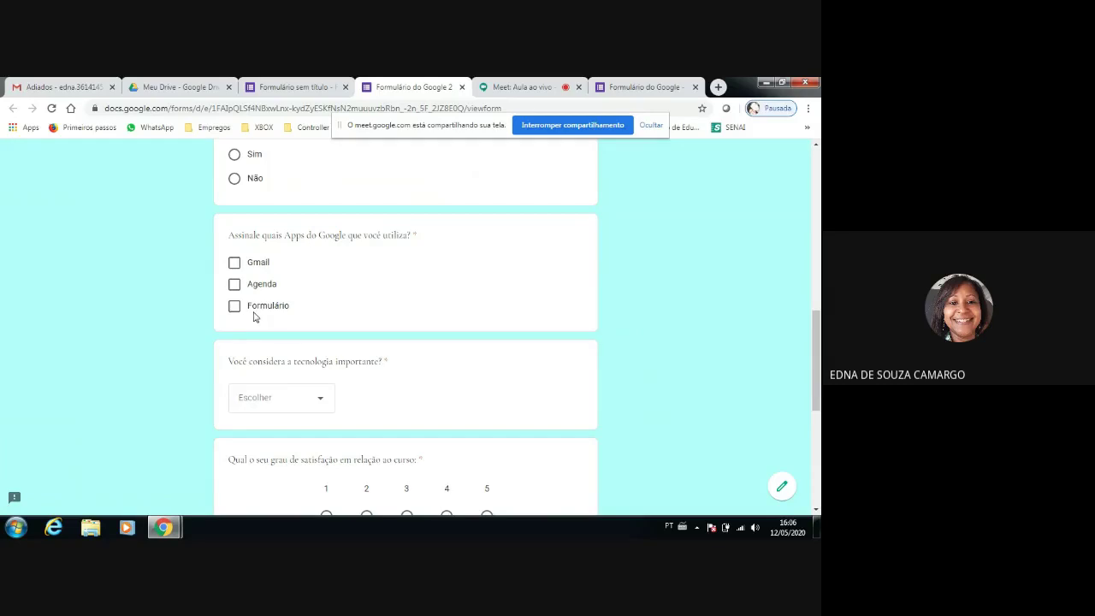
scroll(253, 316, up, 2)
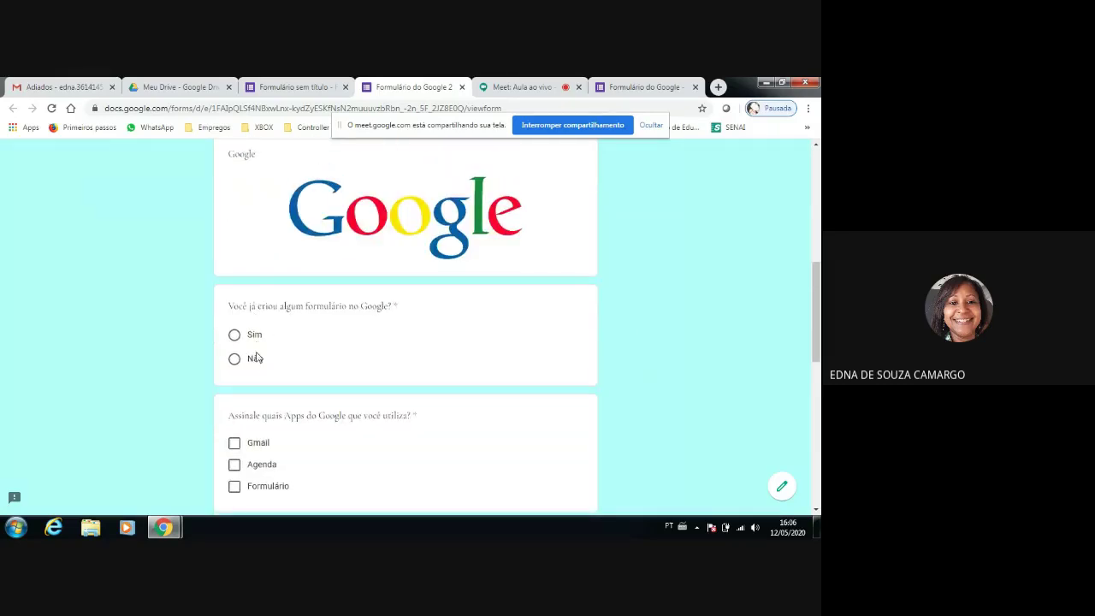
scroll(255, 357, down, 2)
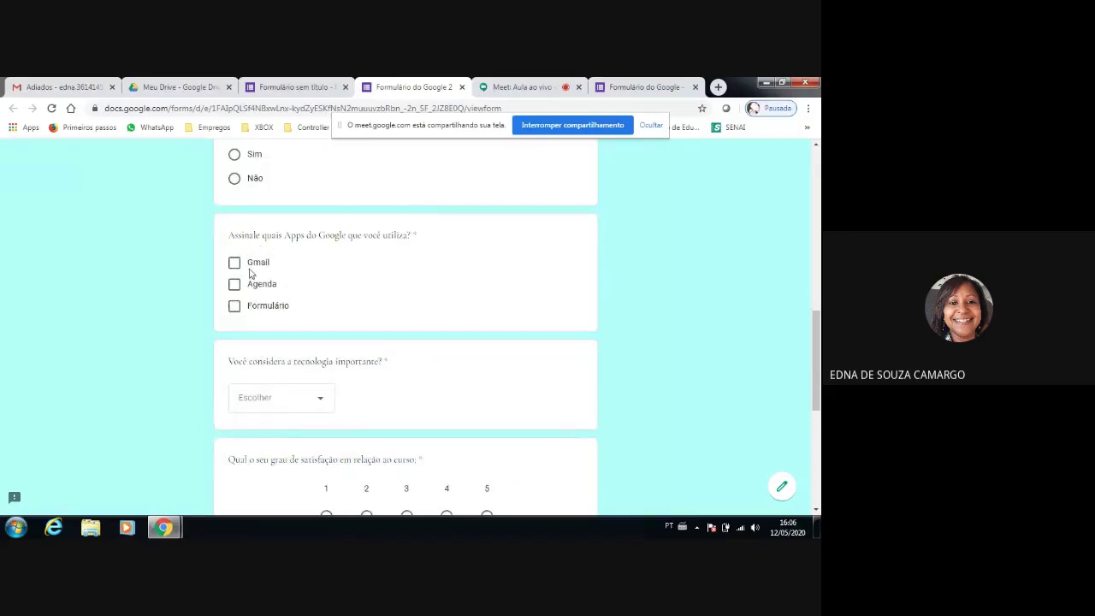
scroll(253, 319, down, 1)
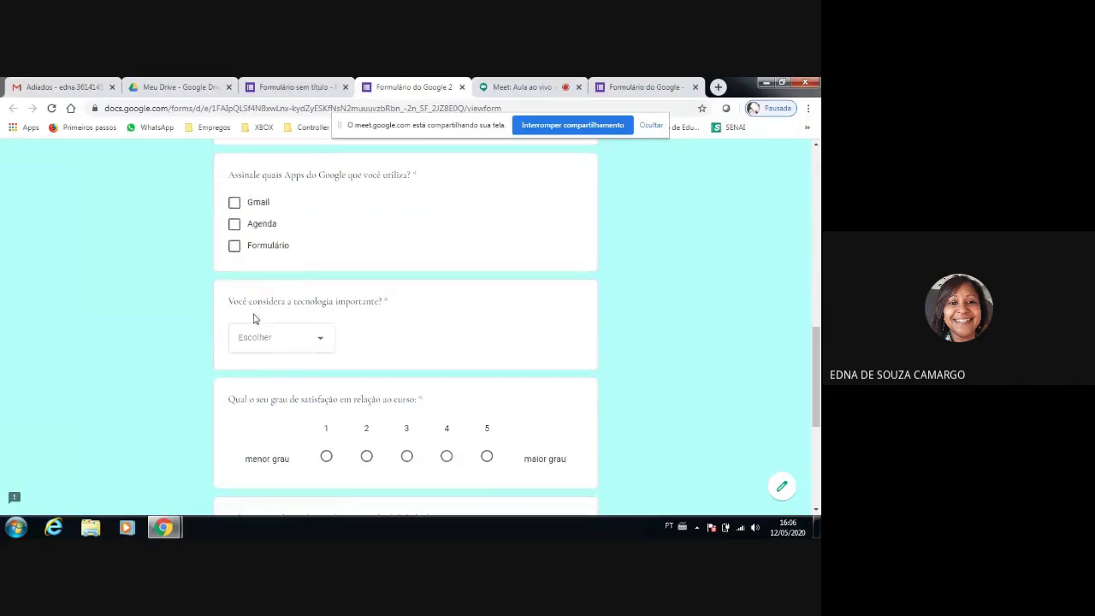
click(319, 340)
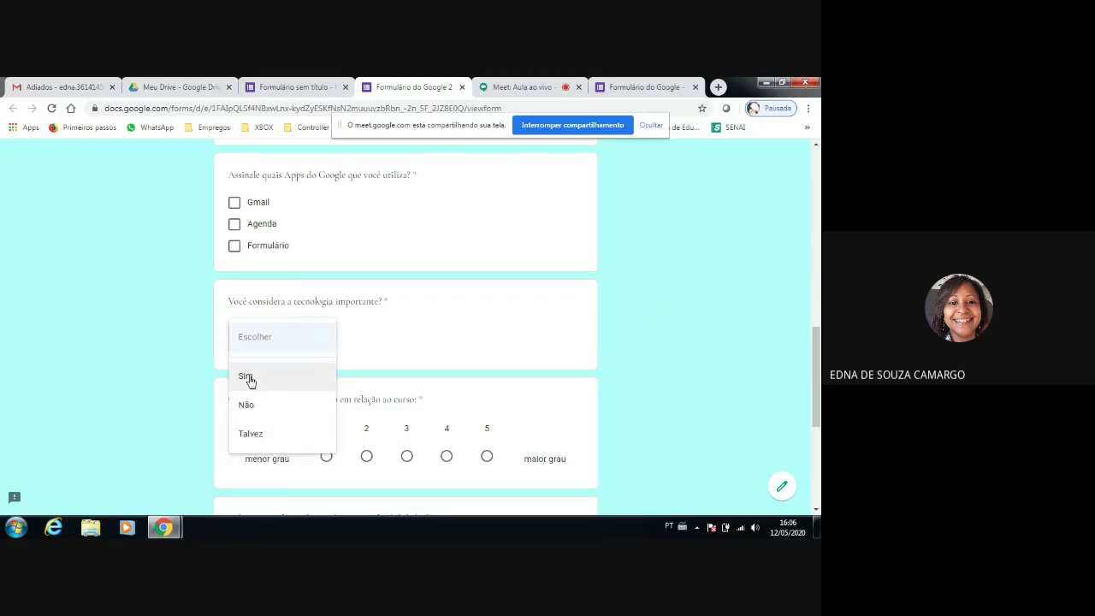
click(384, 350)
Examine the course satisfaction scale and the column-matching grid in the form's preview.
scroll(384, 349, down, 2)
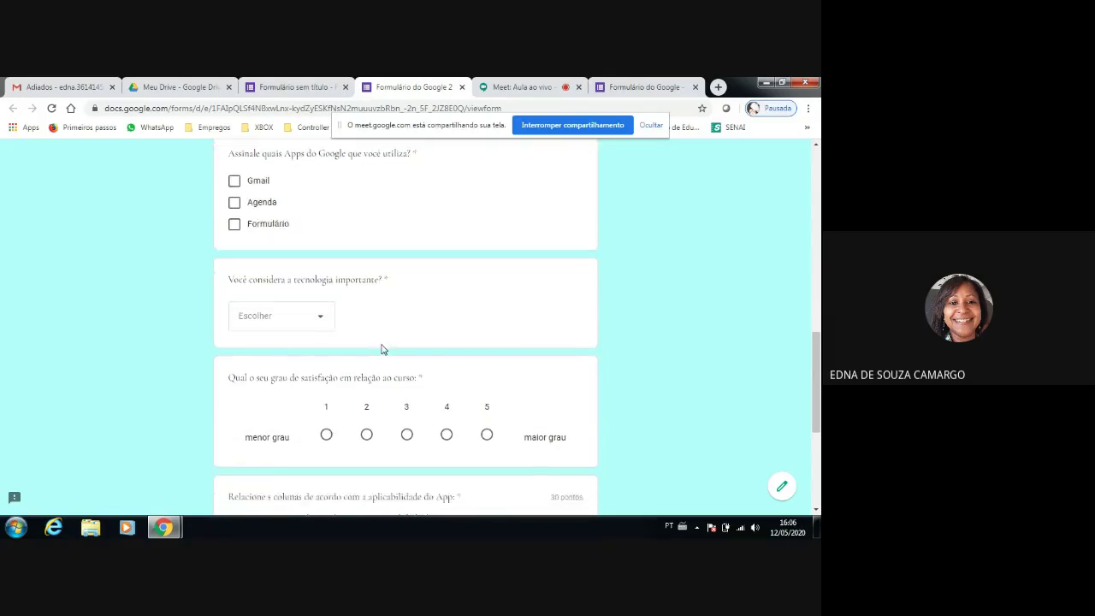
scroll(382, 349, down, 2)
scroll(382, 349, up, 2)
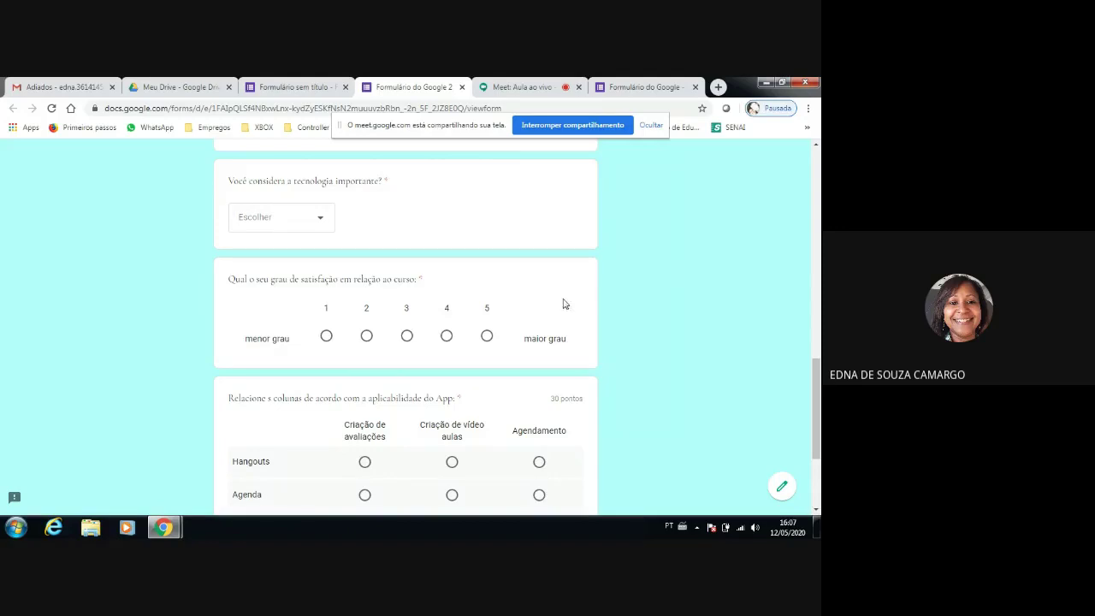
scroll(560, 337, down, 1)
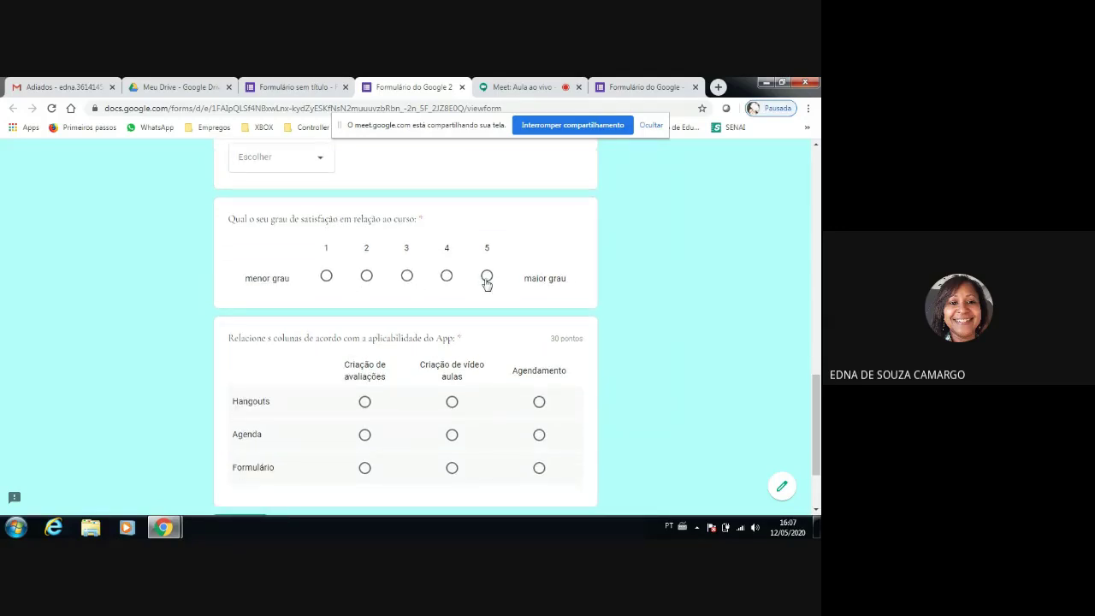
scroll(487, 284, down, 1)
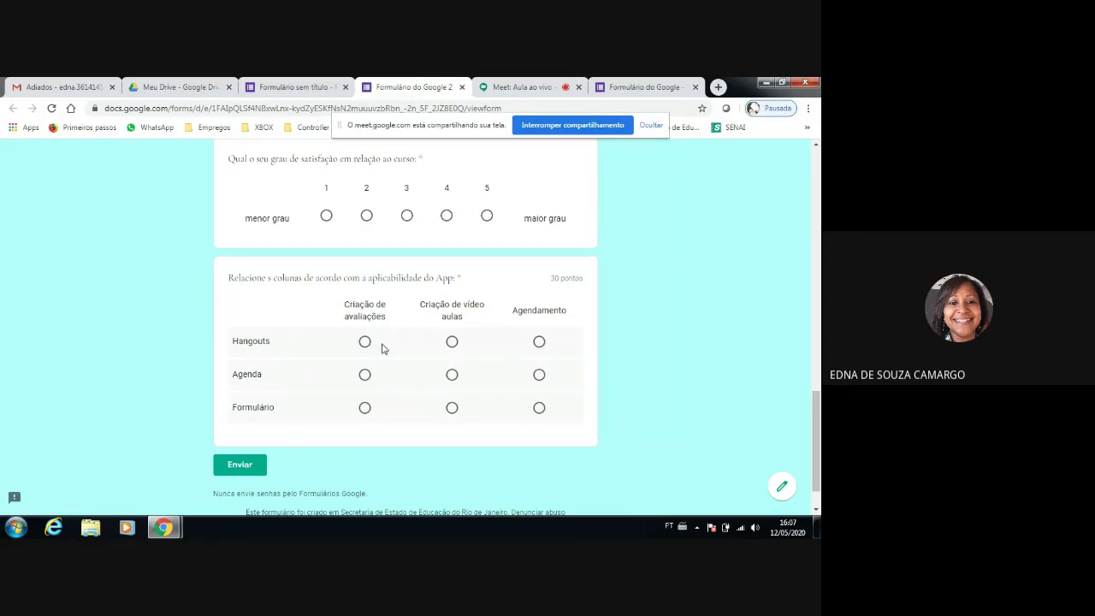
scroll(380, 347, up, 1)
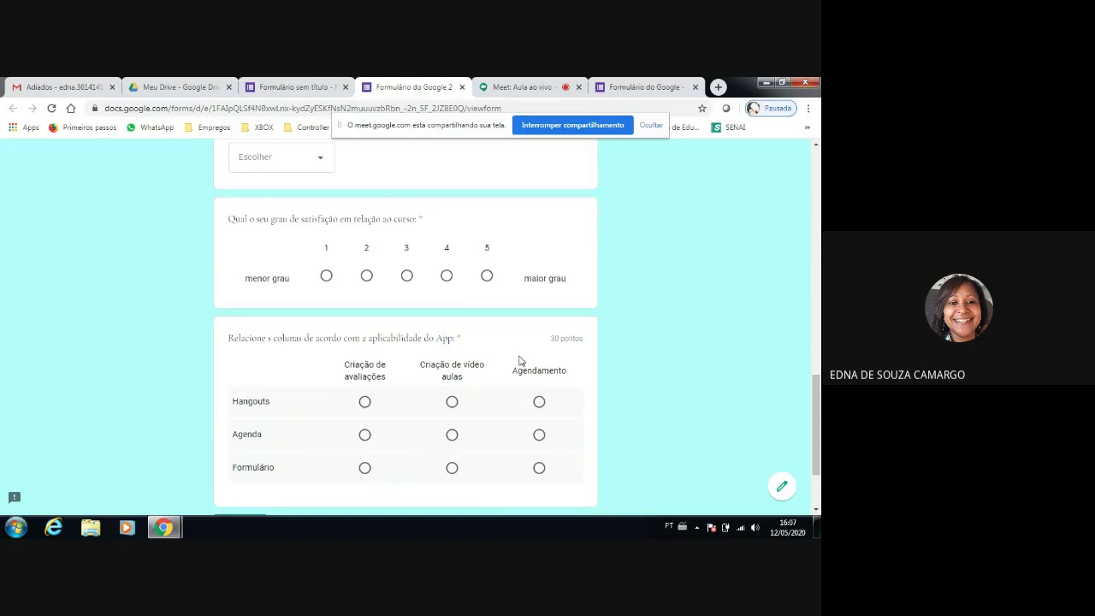
Close the form's preview and add a checkbox grid question titled "Assinale as questões:" after the column-matching grid.
scroll(485, 428, up, 10)
scroll(489, 411, up, 3)
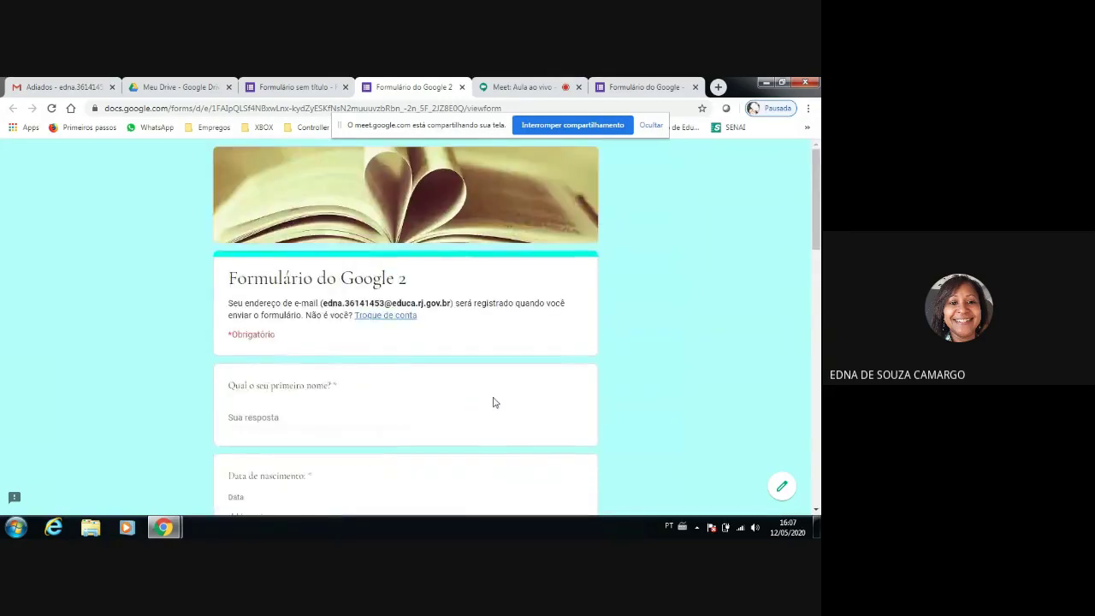
click(461, 89)
scroll(530, 364, down, 10)
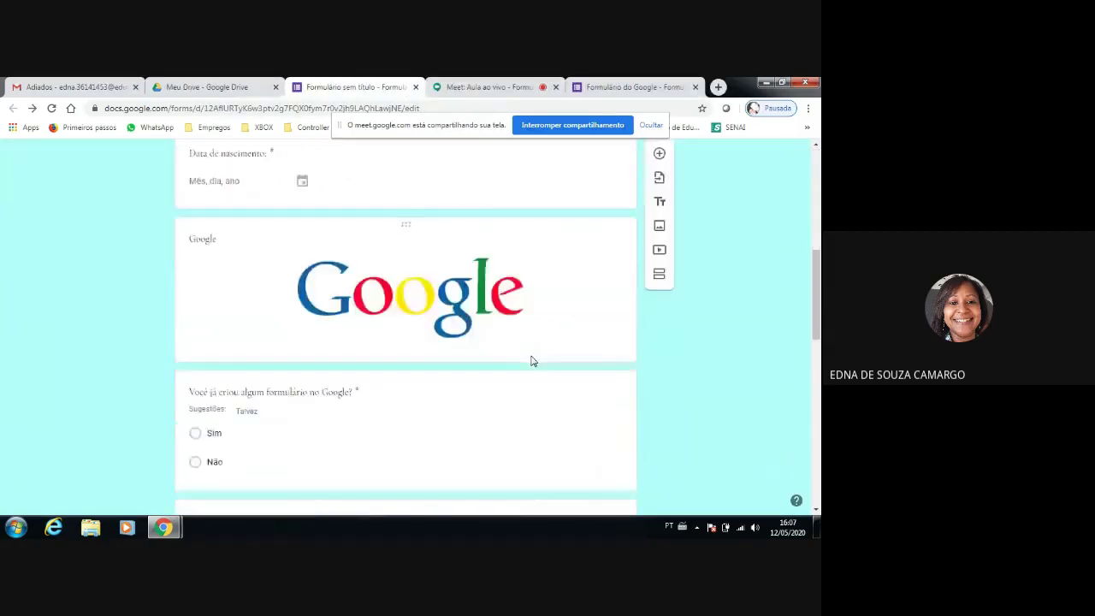
scroll(530, 366, down, 2)
scroll(533, 360, down, 4)
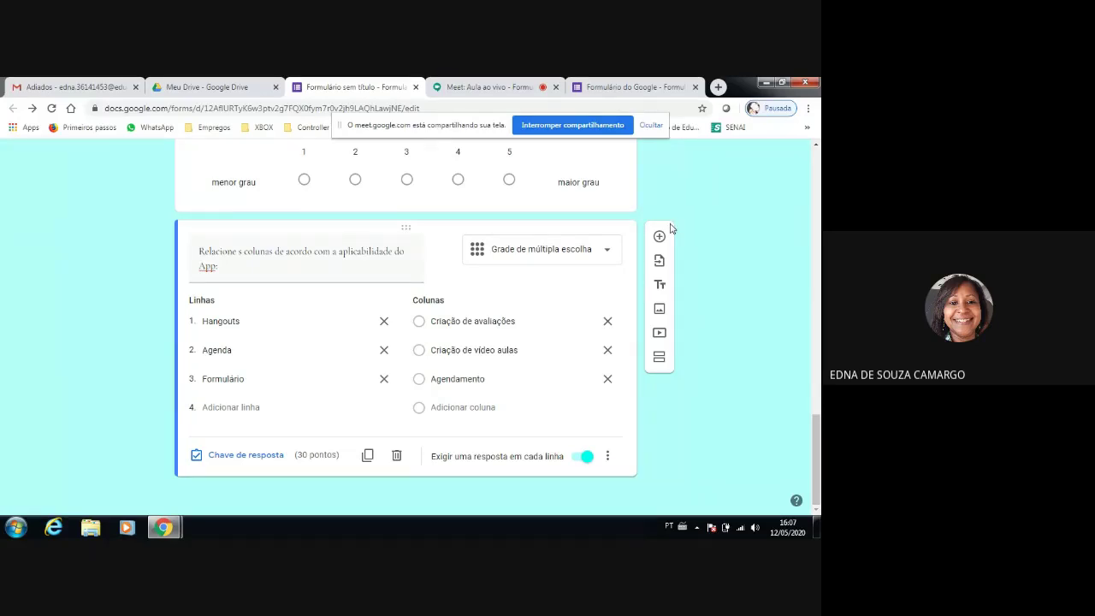
click(659, 236)
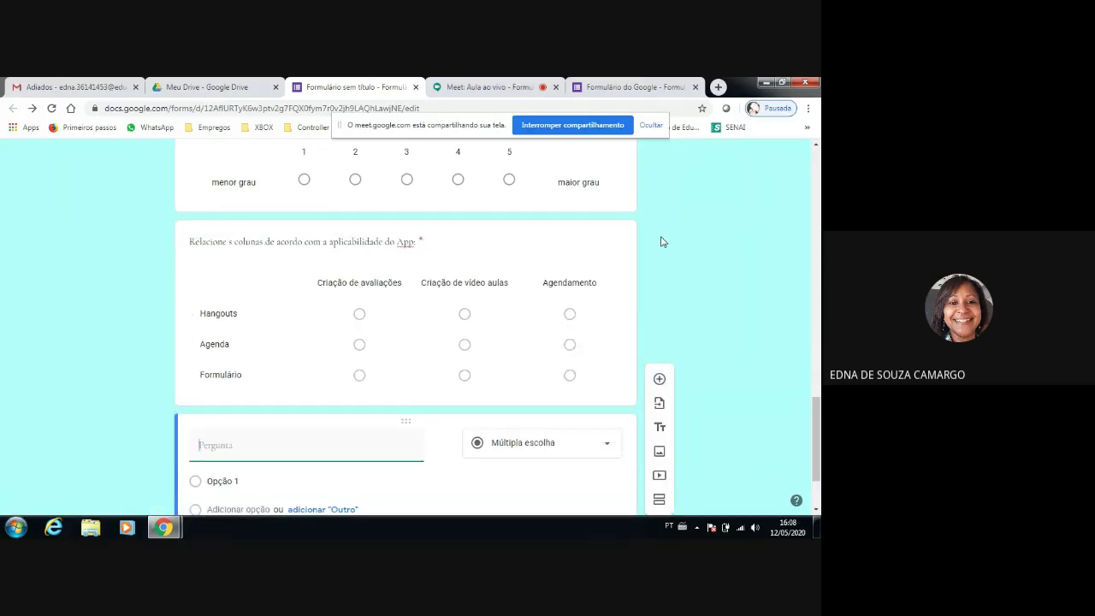
scroll(660, 243, down, 1)
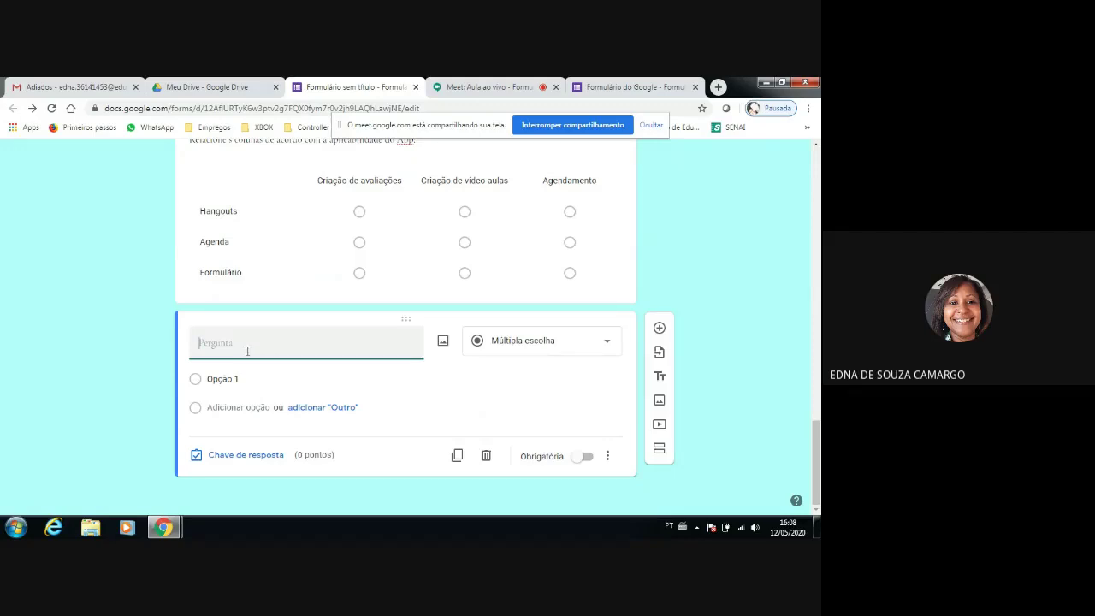
text(Assinale as questões:)
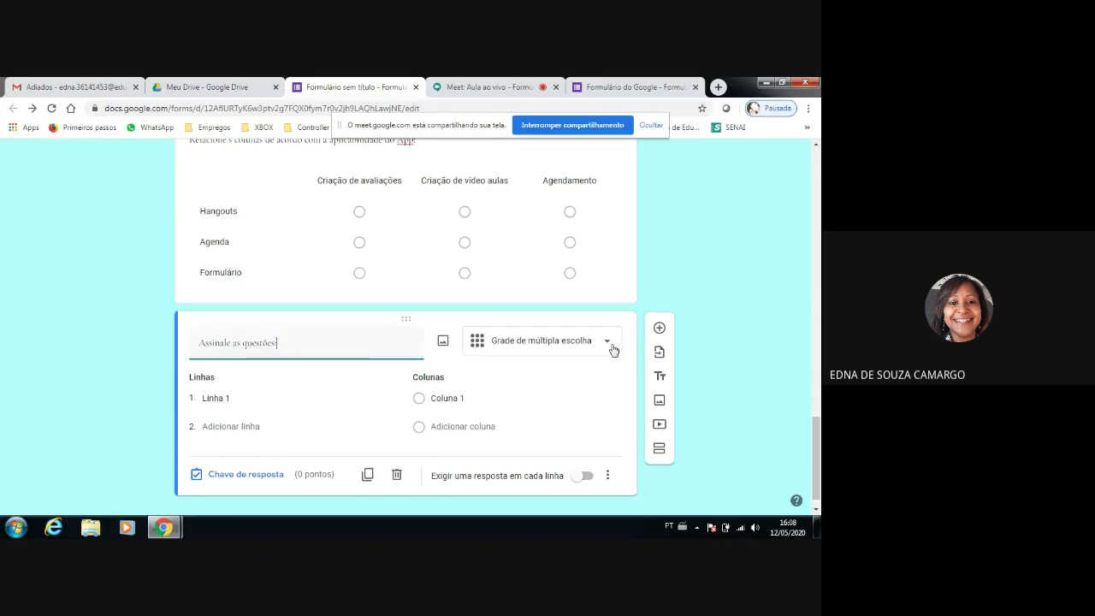
click(581, 349)
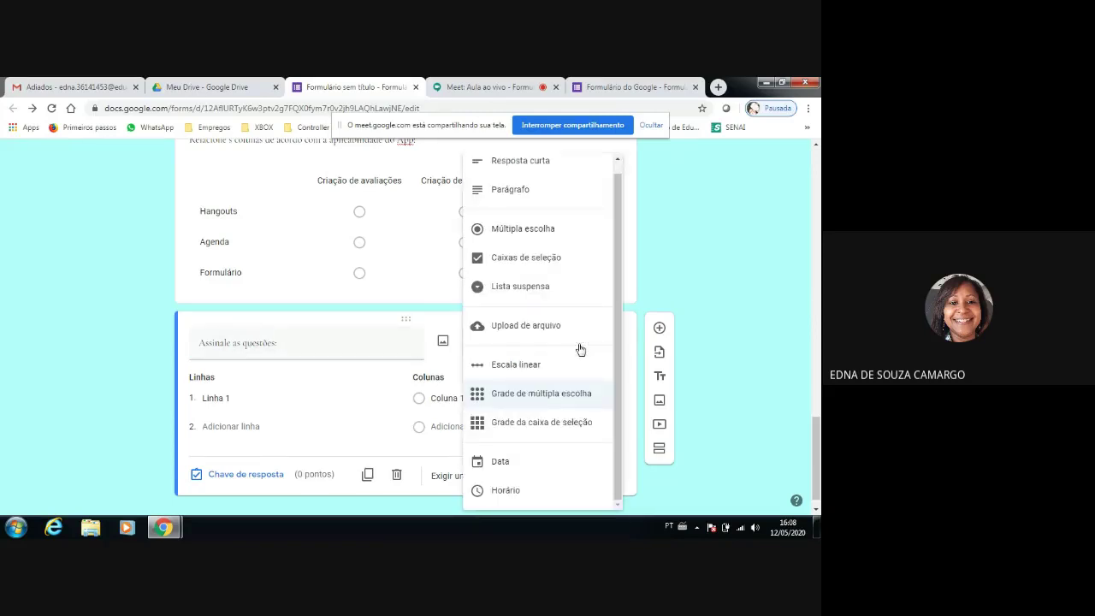
click(545, 423)
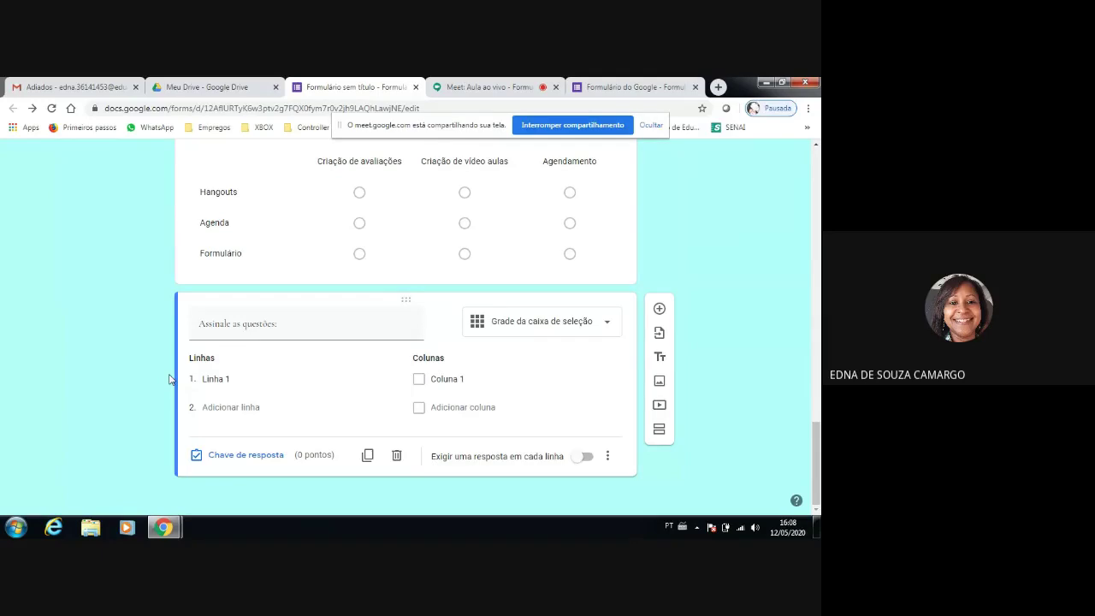
Name the checkbox grid's three rows "Hangouts", "Gmail" and "Formnulário".
click(222, 379)
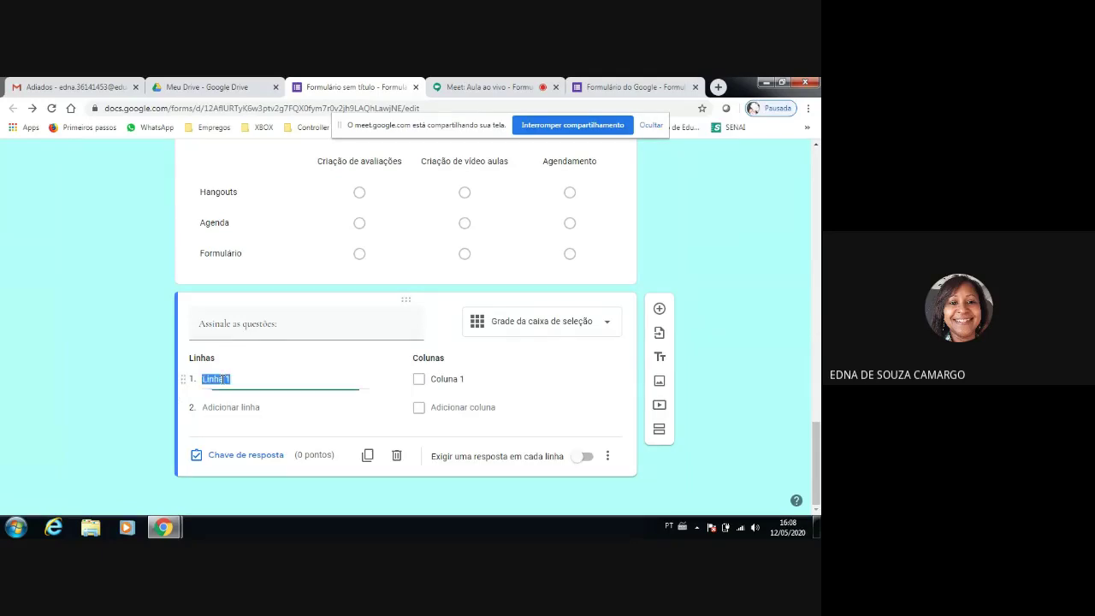
text(Hangouts)
click(232, 401)
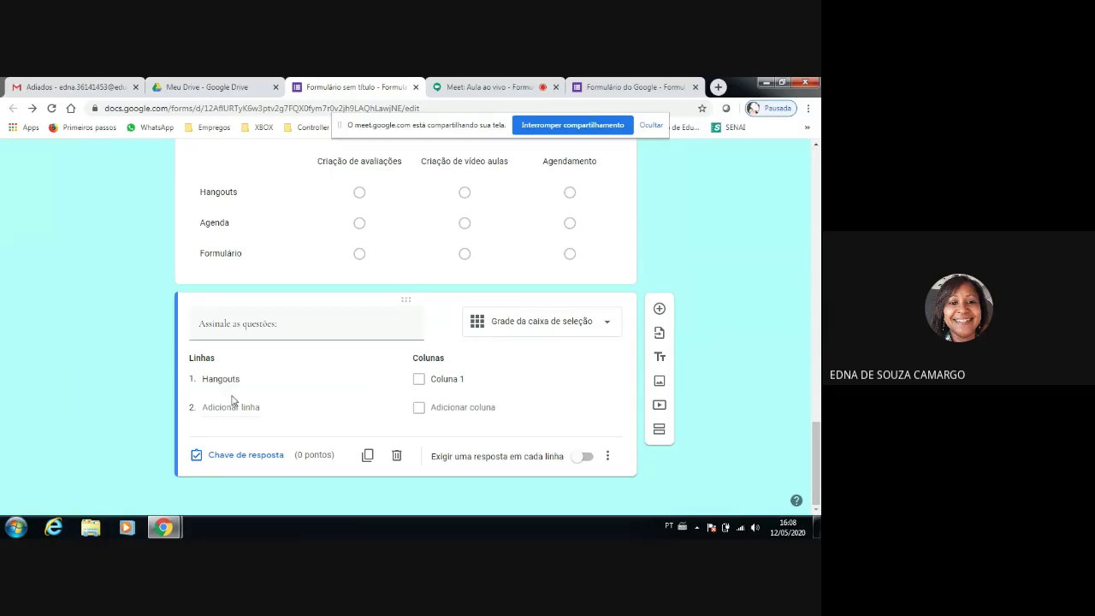
click(229, 409)
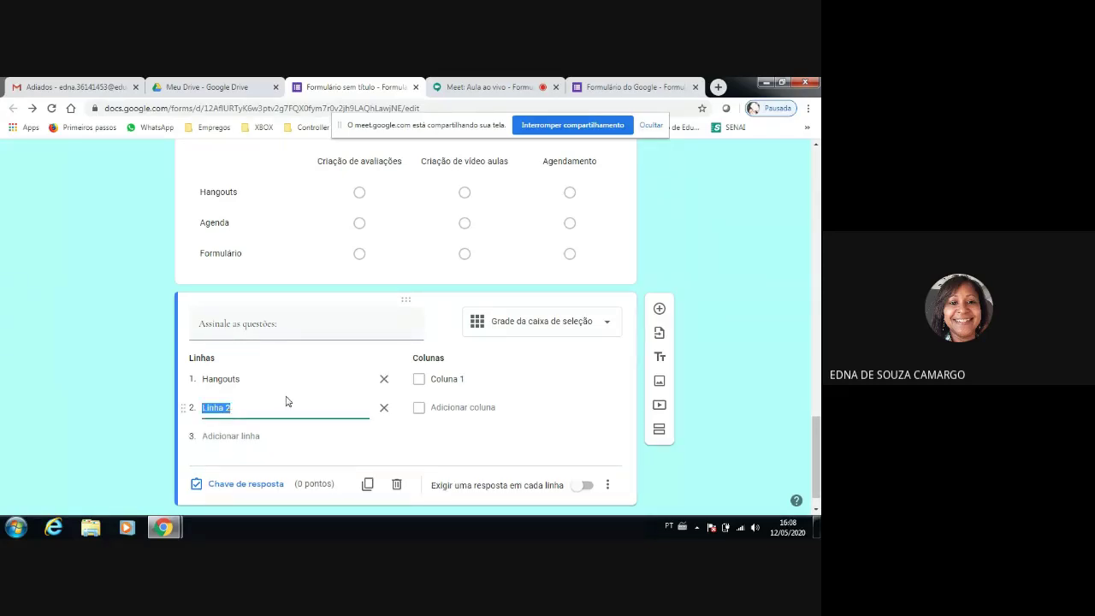
text(Gma)
text(il)
click(254, 436)
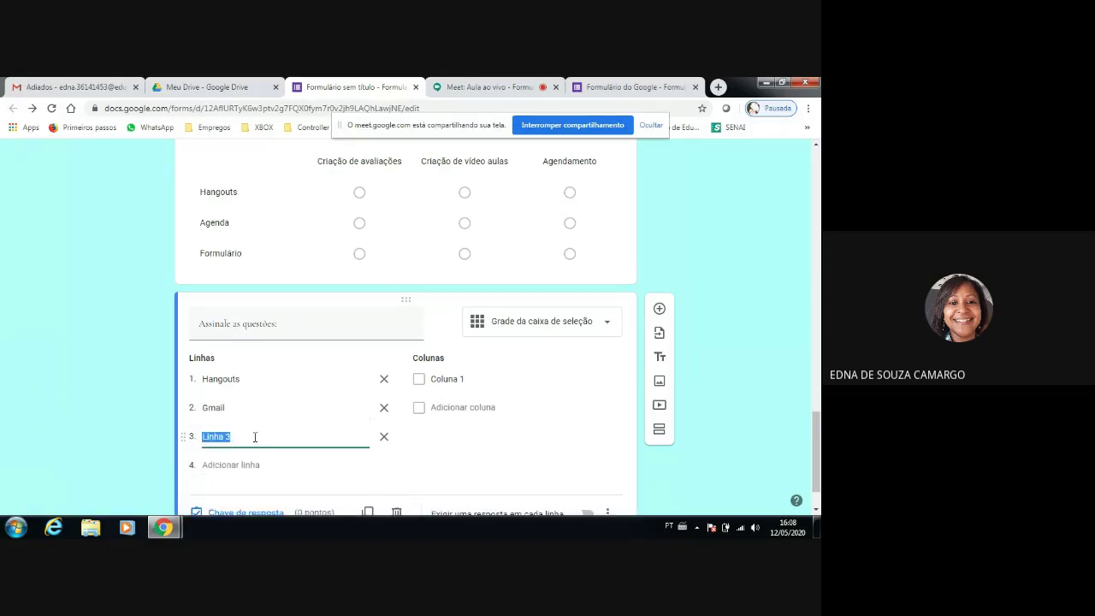
text(Formnulário)
Name the checkbox grid's first column "Utilizo com frequência".
click(434, 383)
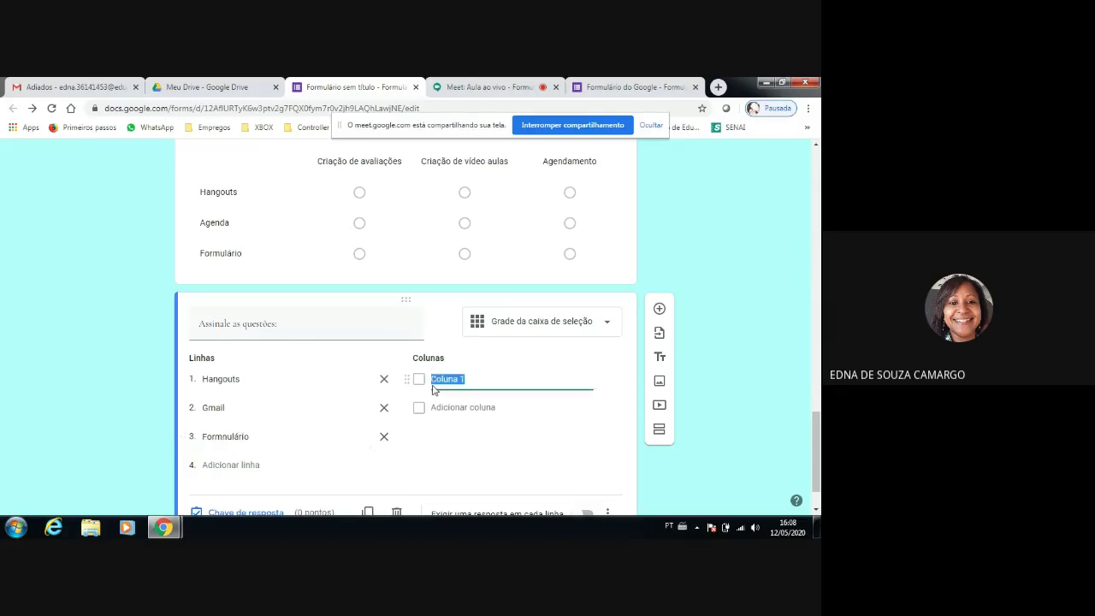
text(Utili)
text(zo)
text( comn)
text( frequenc)
text(ia)
key(BackSpace)
key(BackSpace)
key(BackSpace)
key(BackSpace)
key(BackSpace)
key(Return)
text(~encia)
key(BackSpace)
key(BackSpace)
key(BackSpace)
key(BackSpace)
click(497, 377)
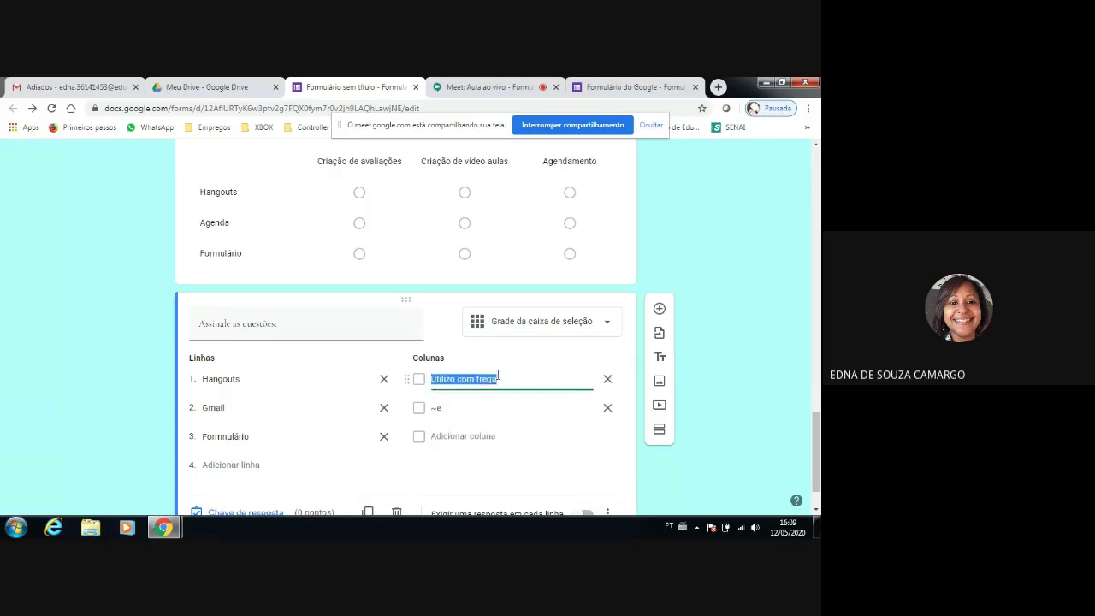
click(497, 378)
text(ência)
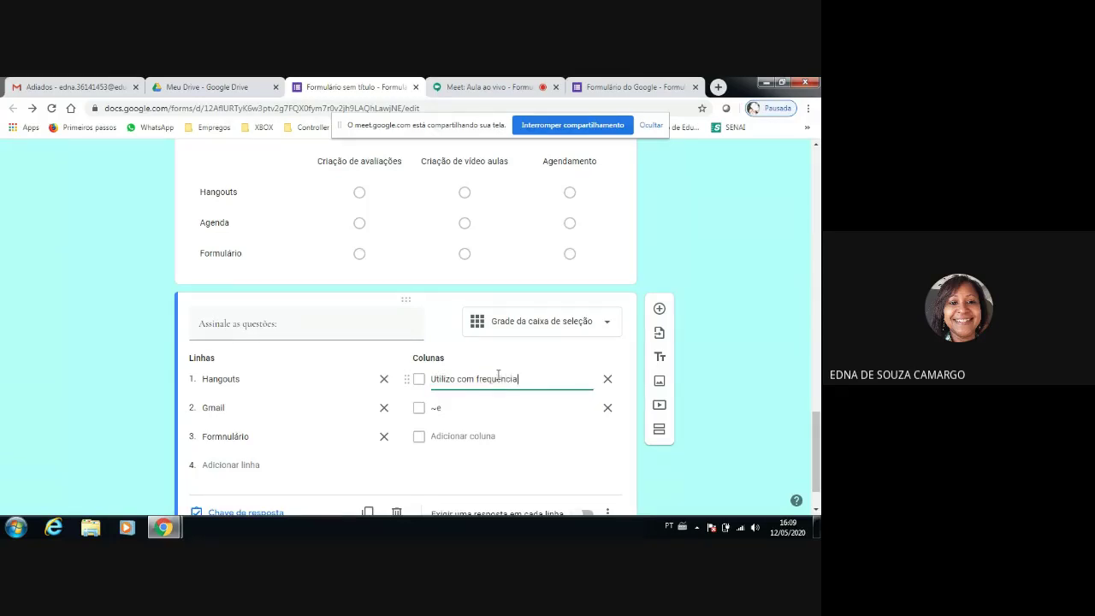
Name the checkbox grid's second column "Não utilizo" and add a third column, "Não utilizo mas gostaria de utilizar".
double_click(480, 408)
key(BackSpace)
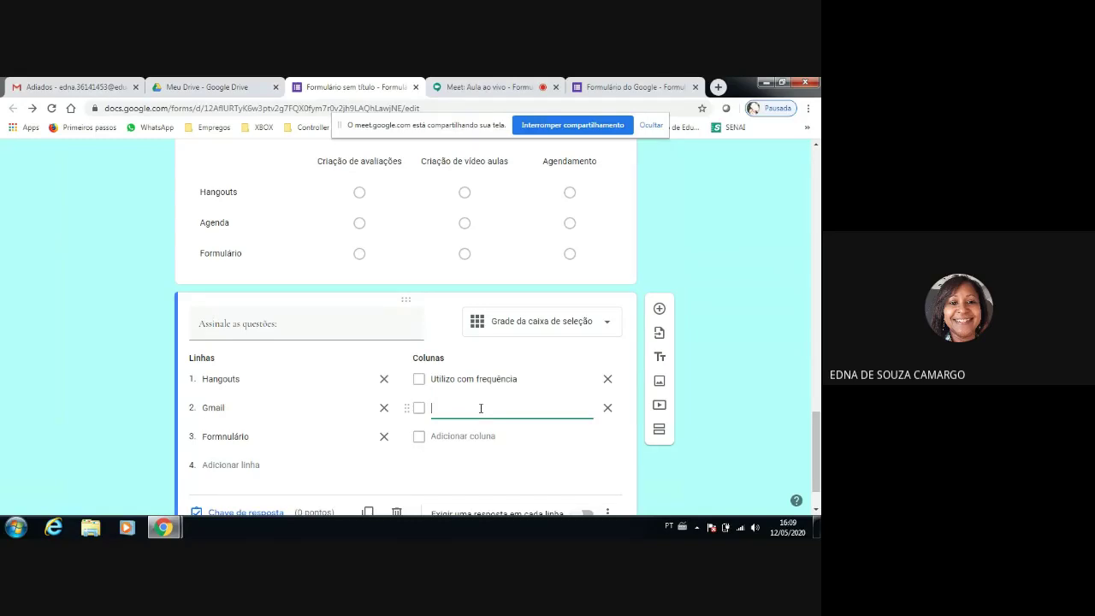
text(Não utilizo)
click(488, 435)
text(Não )
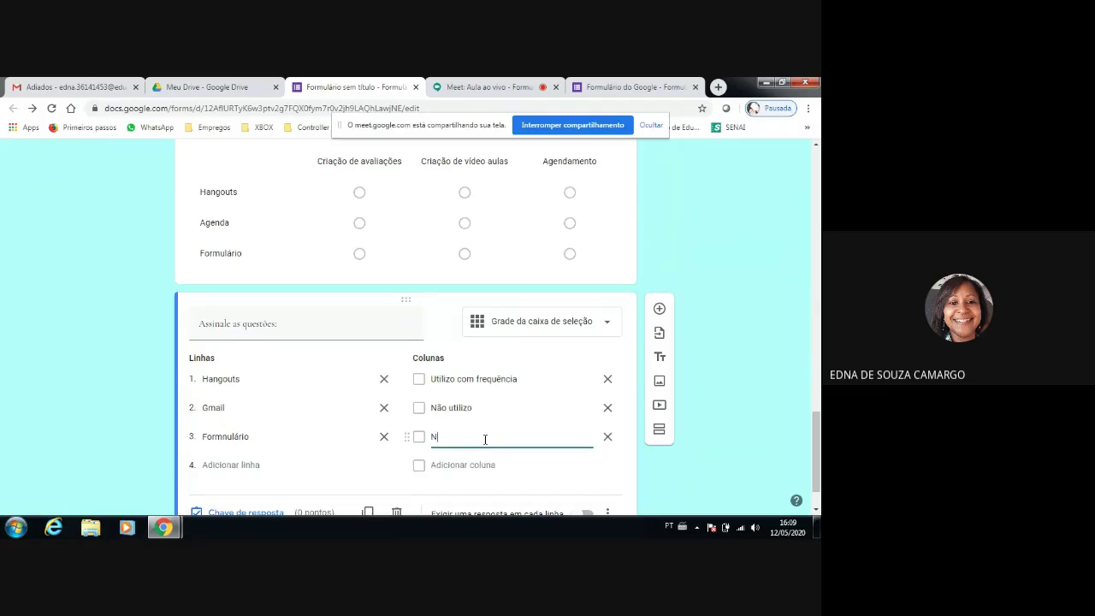
text(utilizo mais)
key(BackSpace)
key(BackSpace)
key(BackSpace)
text(s gotari)
key(BackSpace)
key(BackSpace)
key(BackSpace)
key(BackSpace)
text(staria de utilizar)
Require a response in each row of the "Assinale as questões:" checkbox grid.
scroll(530, 472, down, 2)
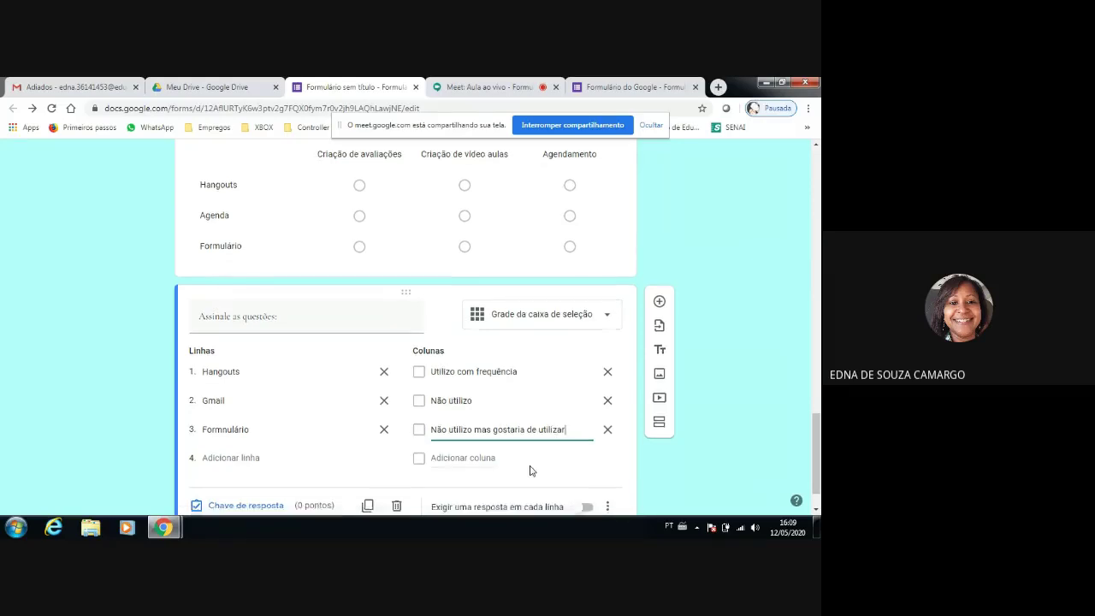
click(587, 460)
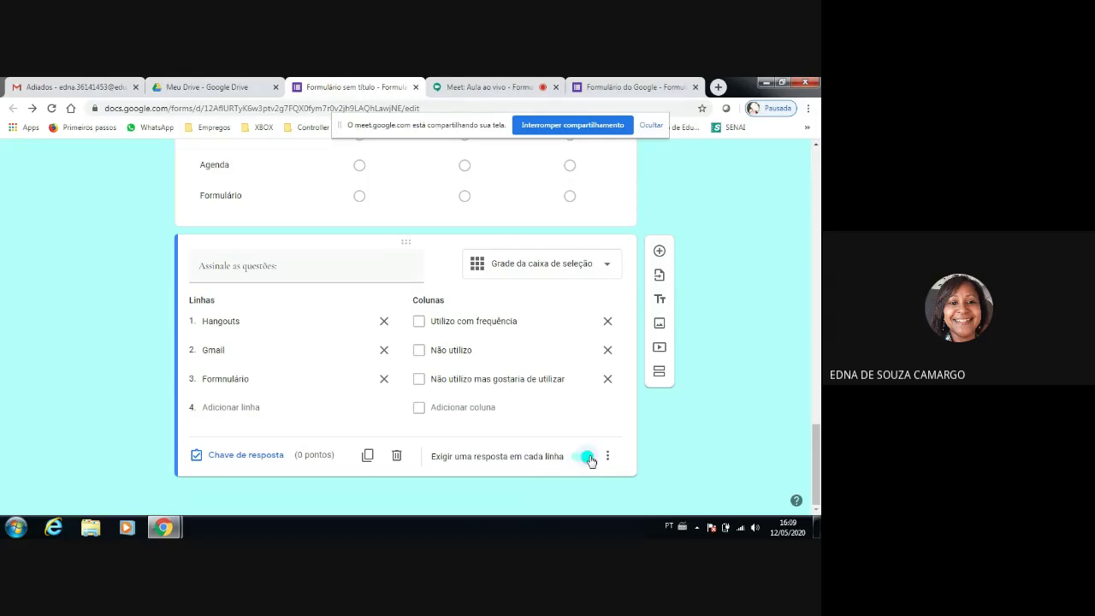
scroll(516, 456, up, 5)
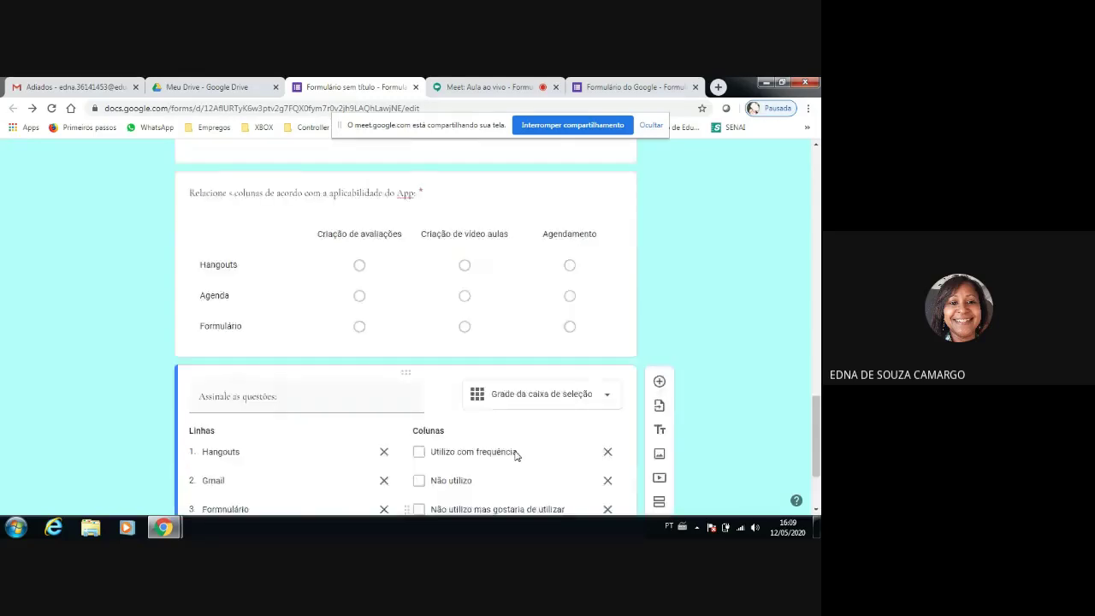
scroll(516, 455, down, 5)
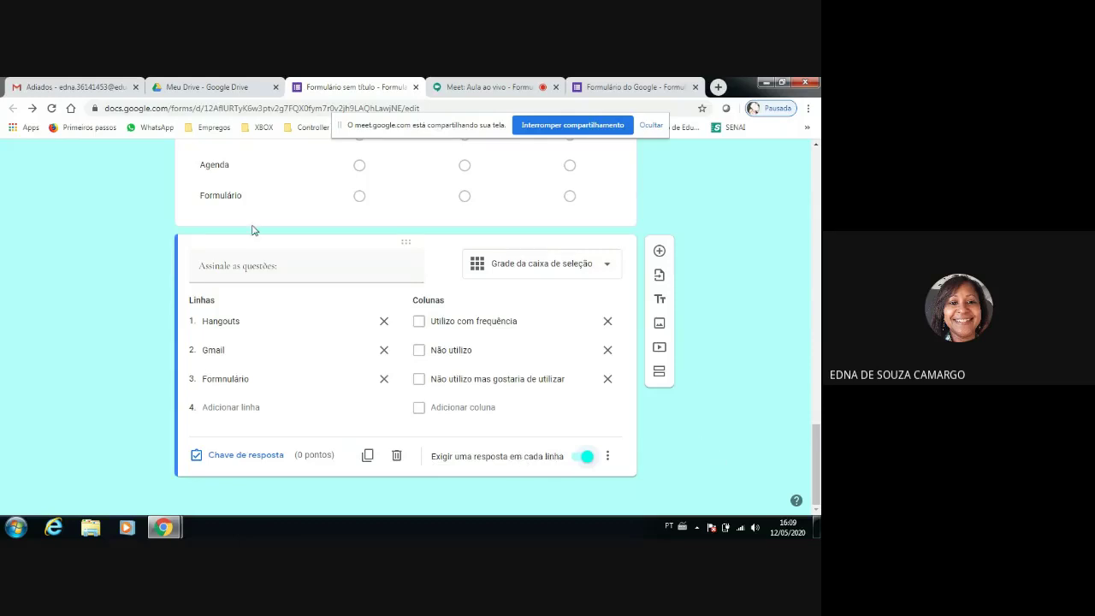
Open the form's preview and examine the "Assinale as questões:" checkbox grid at its end.
scroll(407, 395, up, 15)
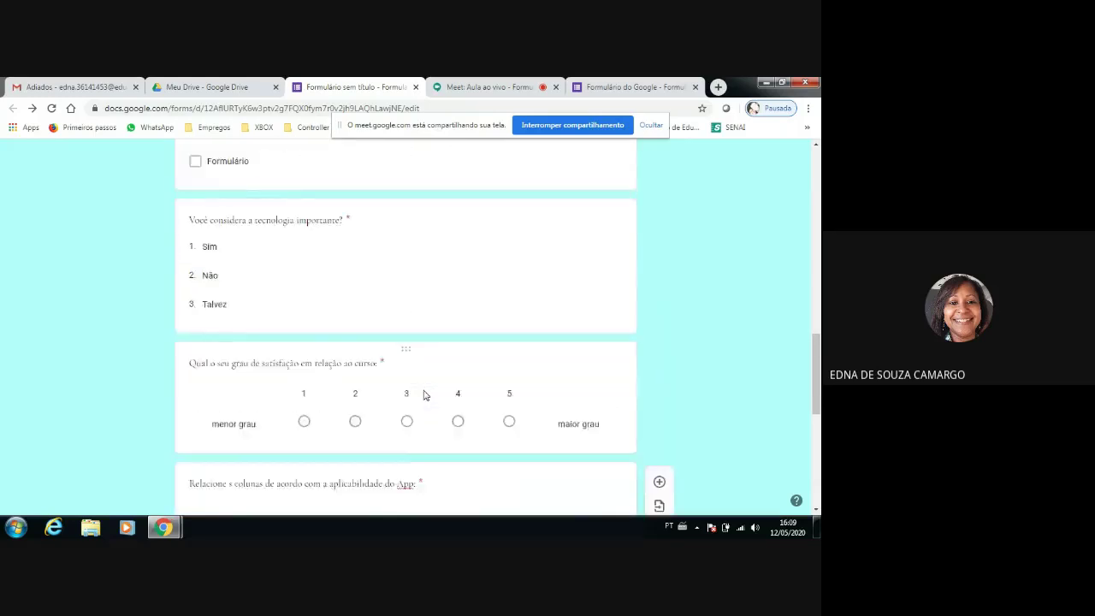
scroll(424, 395, up, 10)
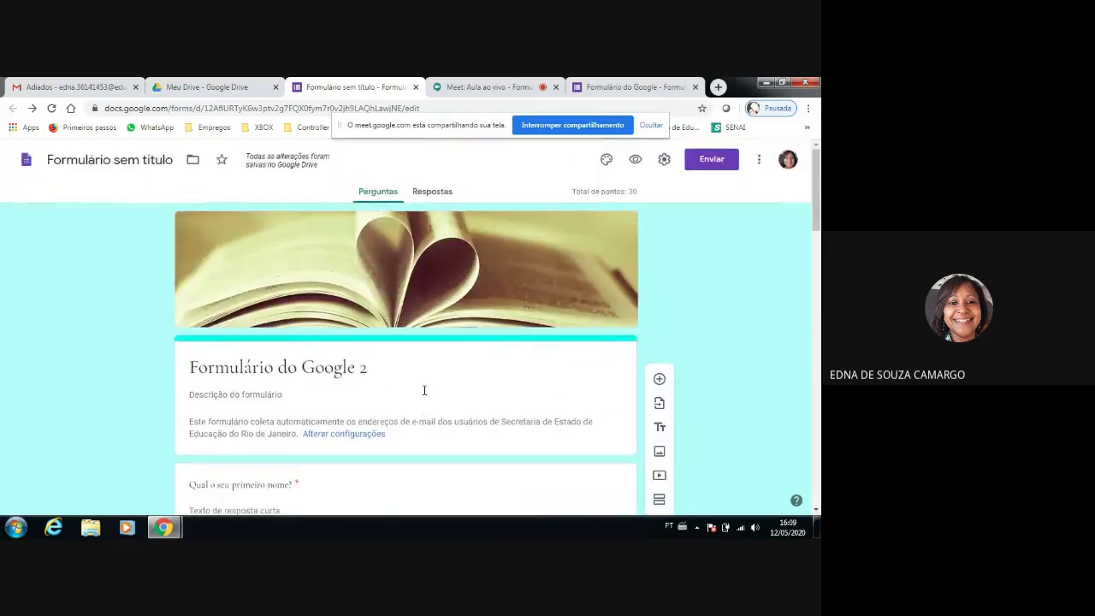
click(635, 160)
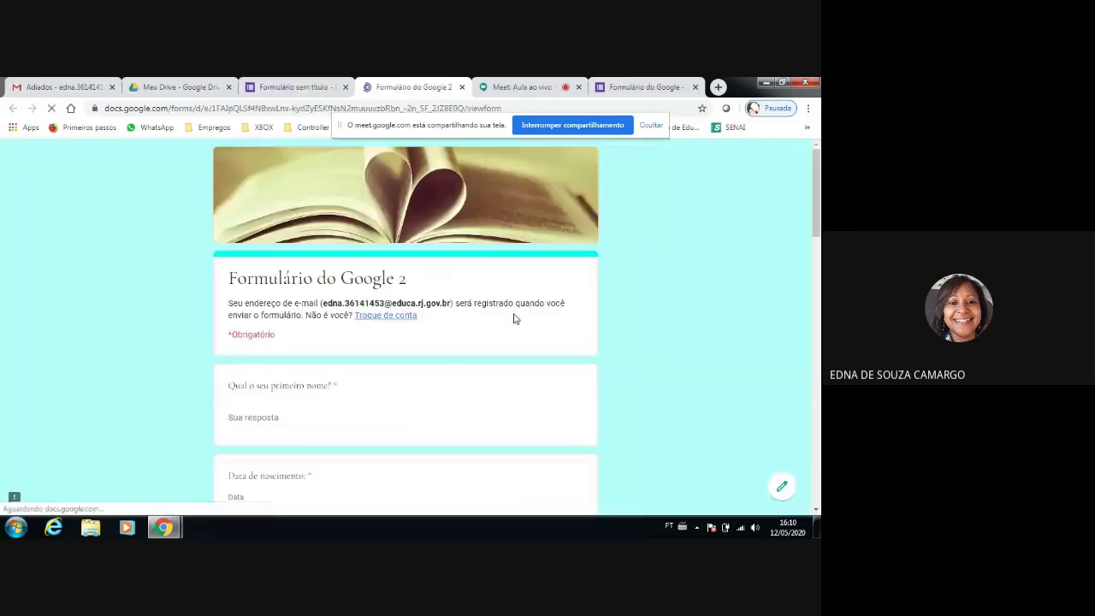
scroll(449, 381, down, 3)
scroll(451, 367, down, 2)
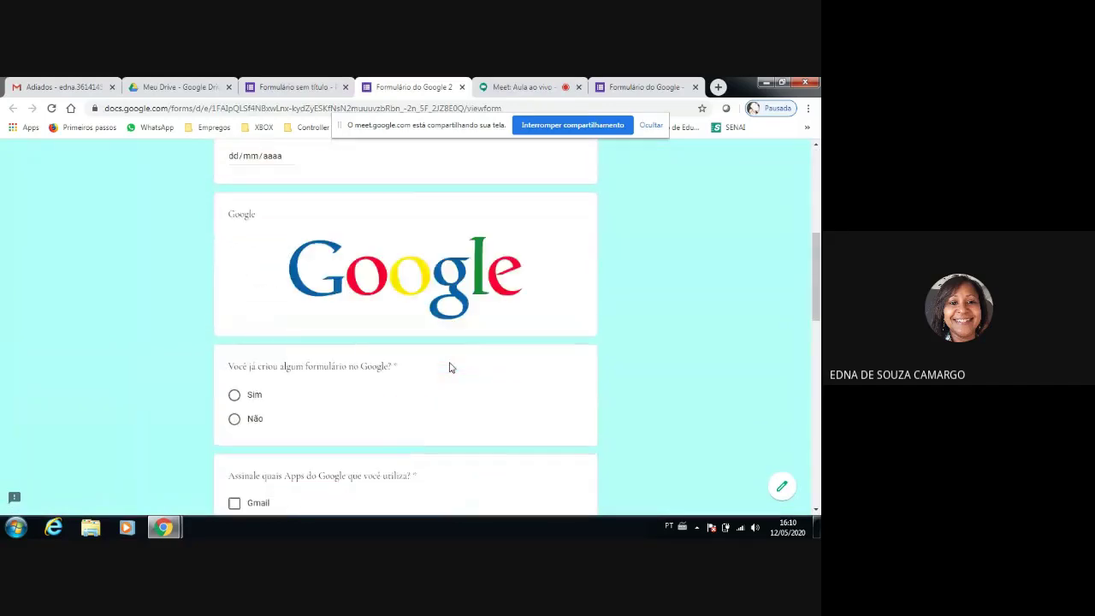
scroll(451, 367, down, 8)
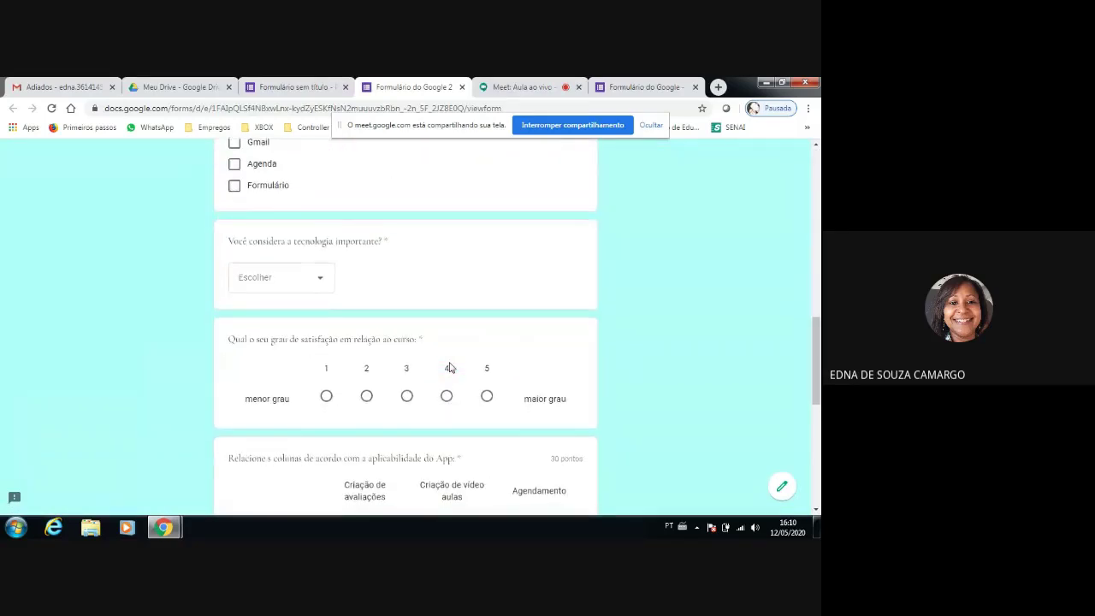
scroll(451, 369, down, 2)
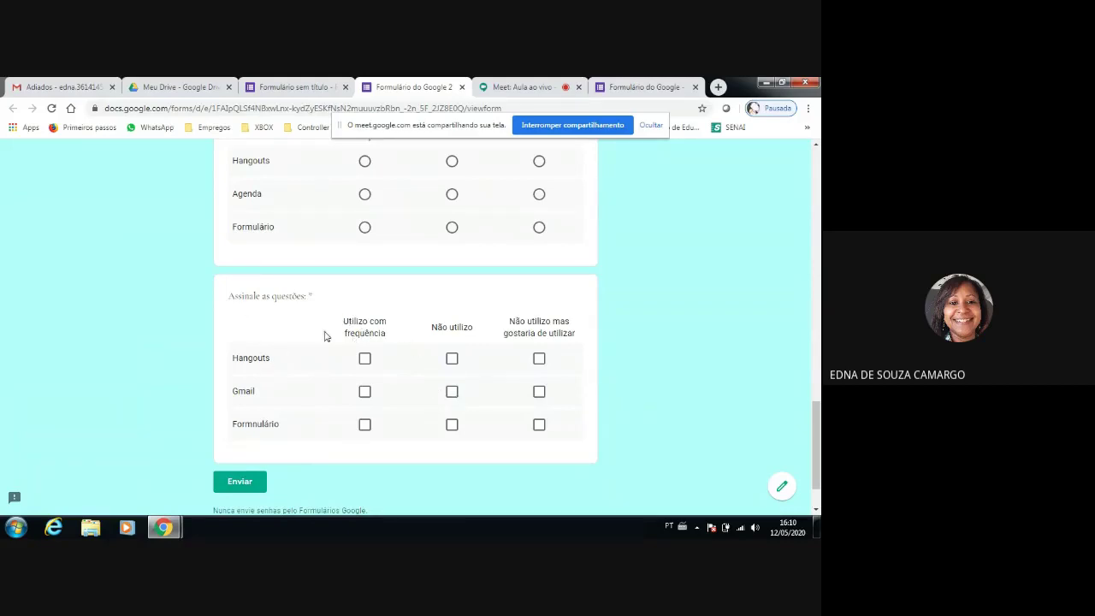
Mark both "Utilizo com frequência" and "Não utilizo mas gostaria de utilizar" for Hangouts as a test, and leave the preview without saving.
click(364, 359)
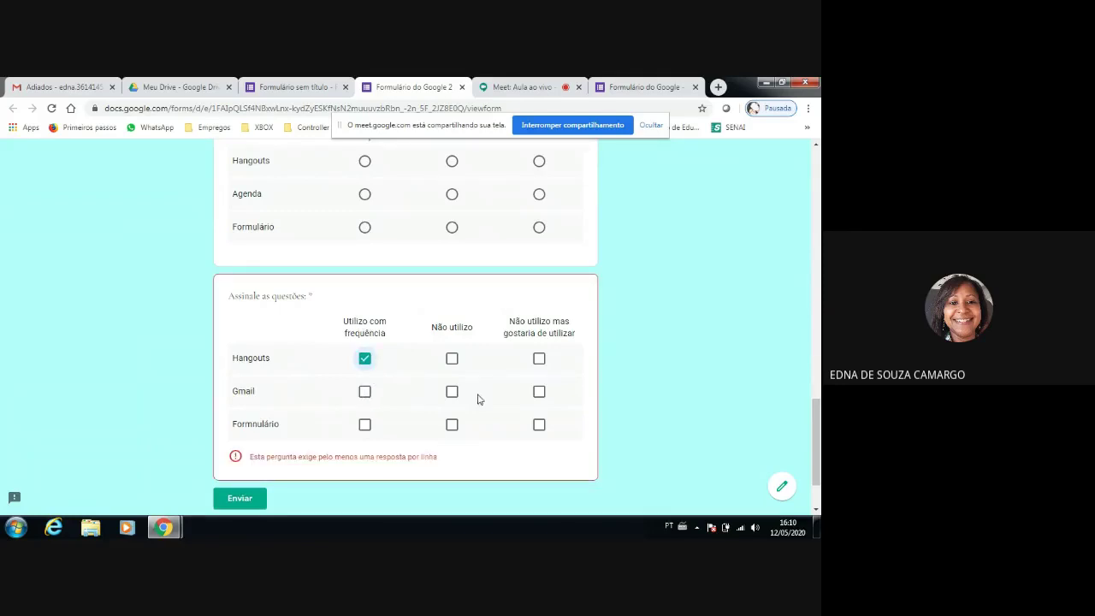
click(542, 359)
click(462, 87)
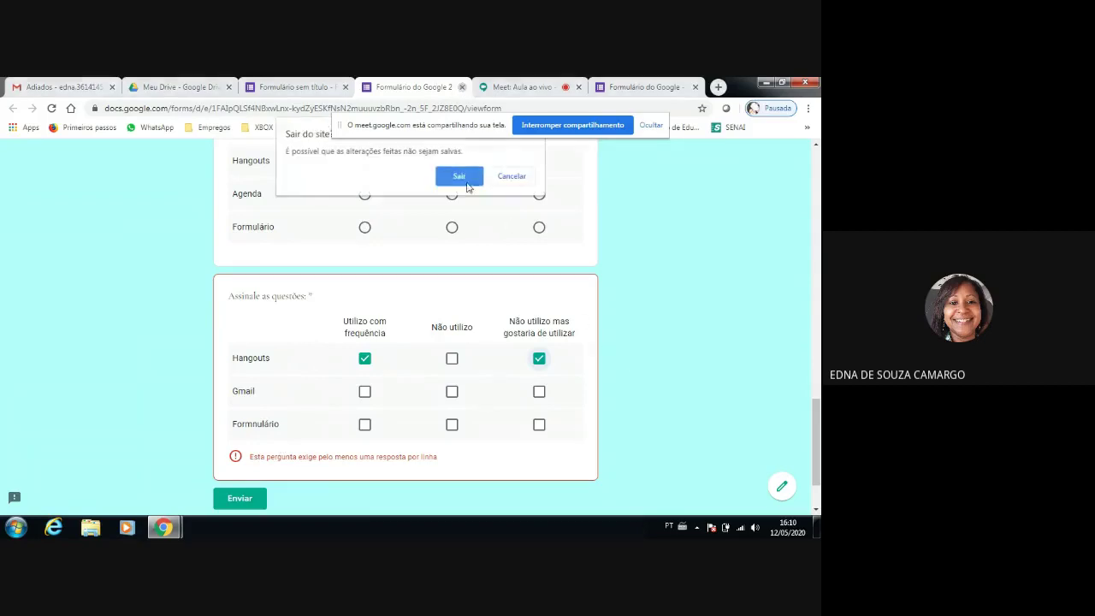
click(466, 178)
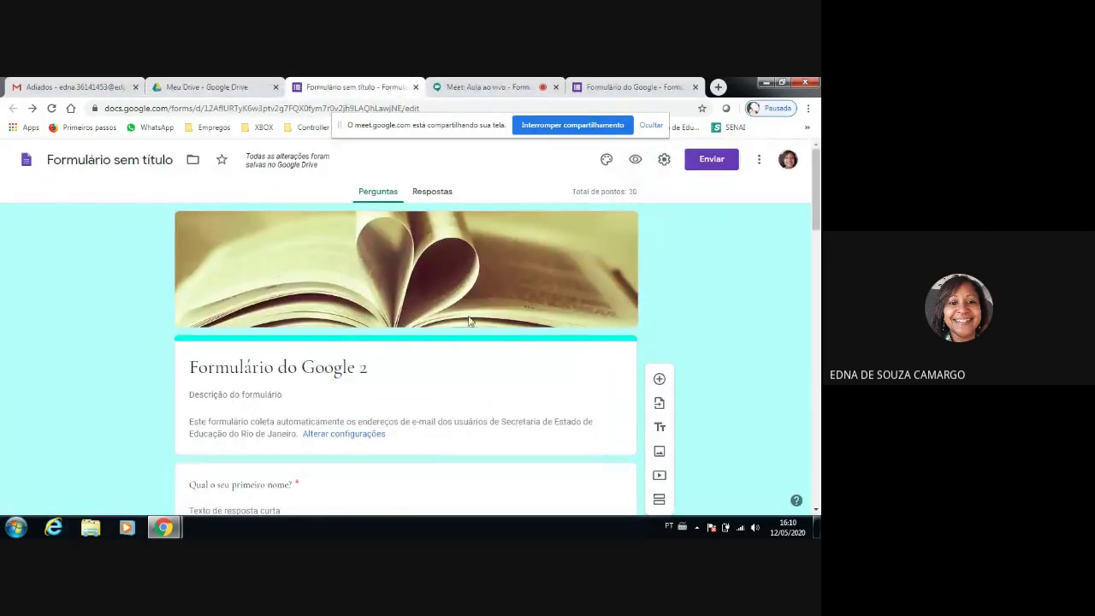
Review the questions of "Formulário do Google 2", open its sending options and shorten its shareable link.
scroll(462, 310, down, 4)
scroll(459, 308, down, 10)
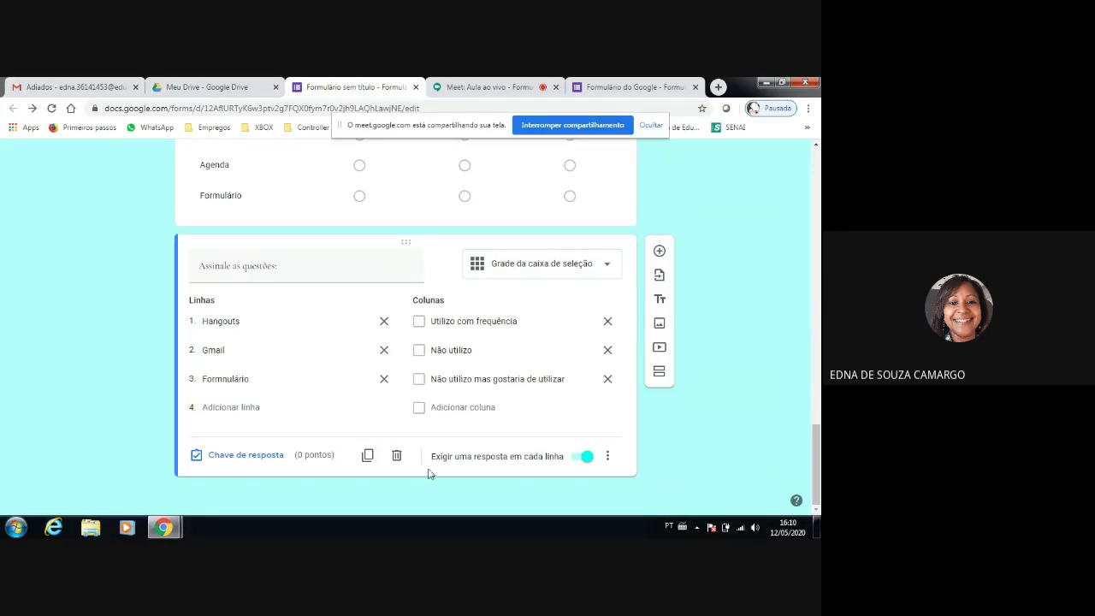
scroll(532, 440, up, 20)
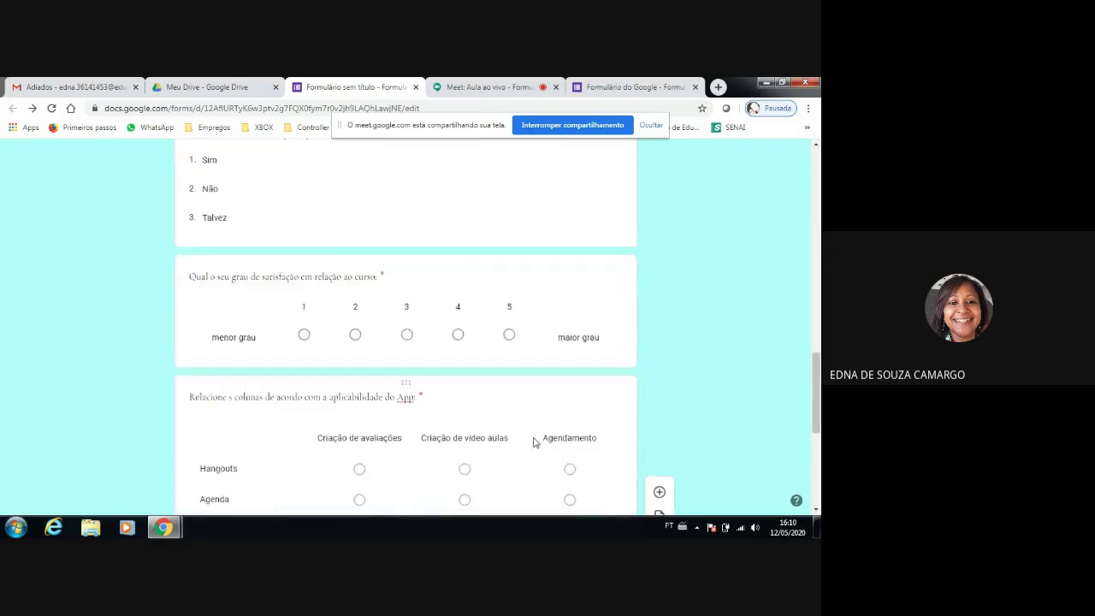
scroll(534, 443, up, 3)
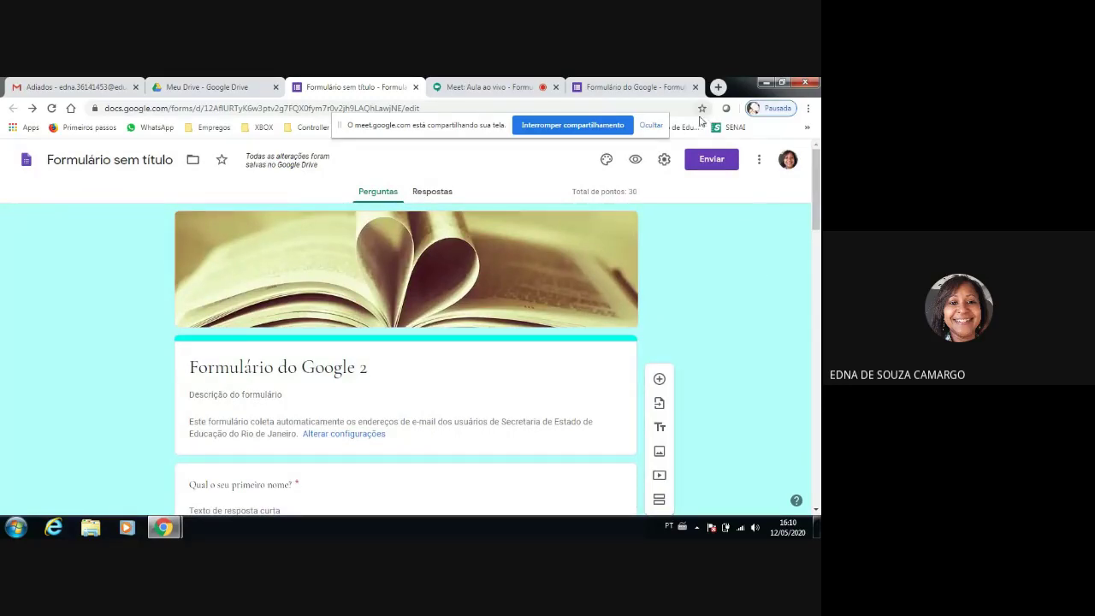
click(714, 164)
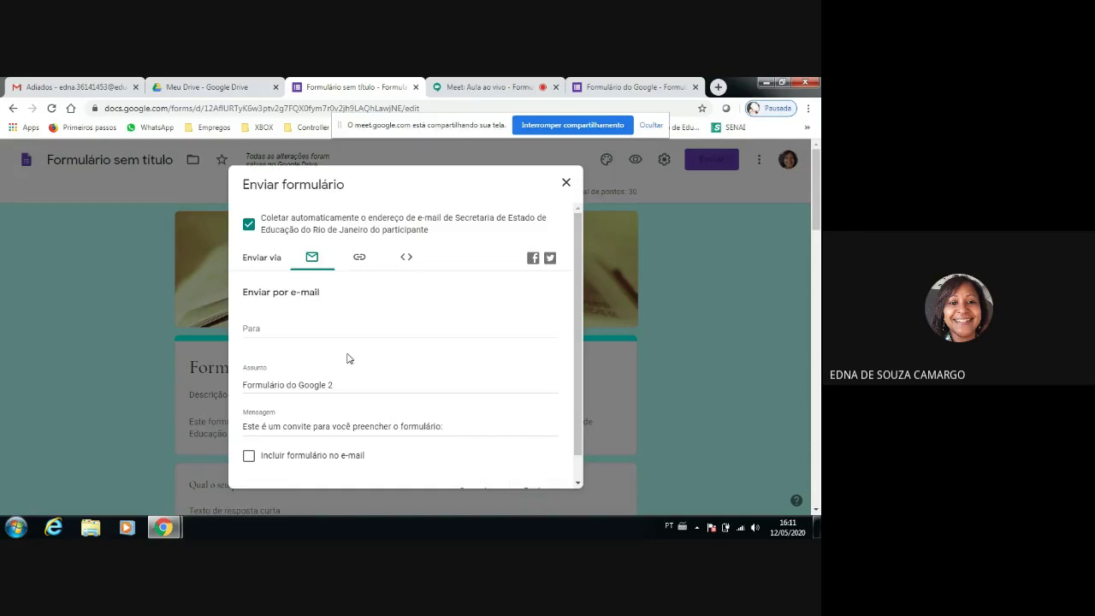
click(358, 258)
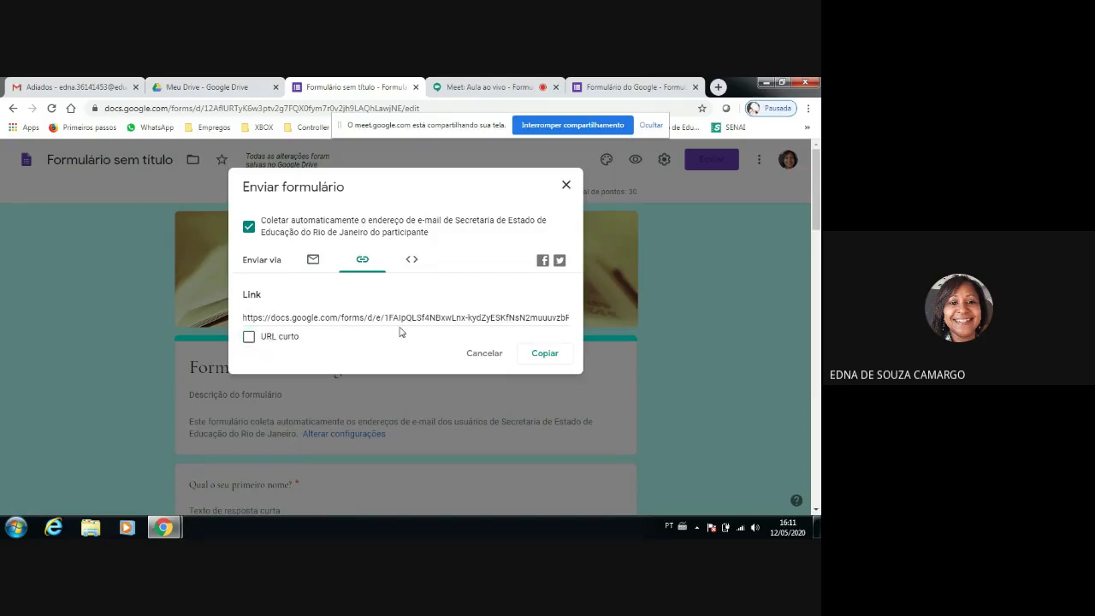
click(249, 337)
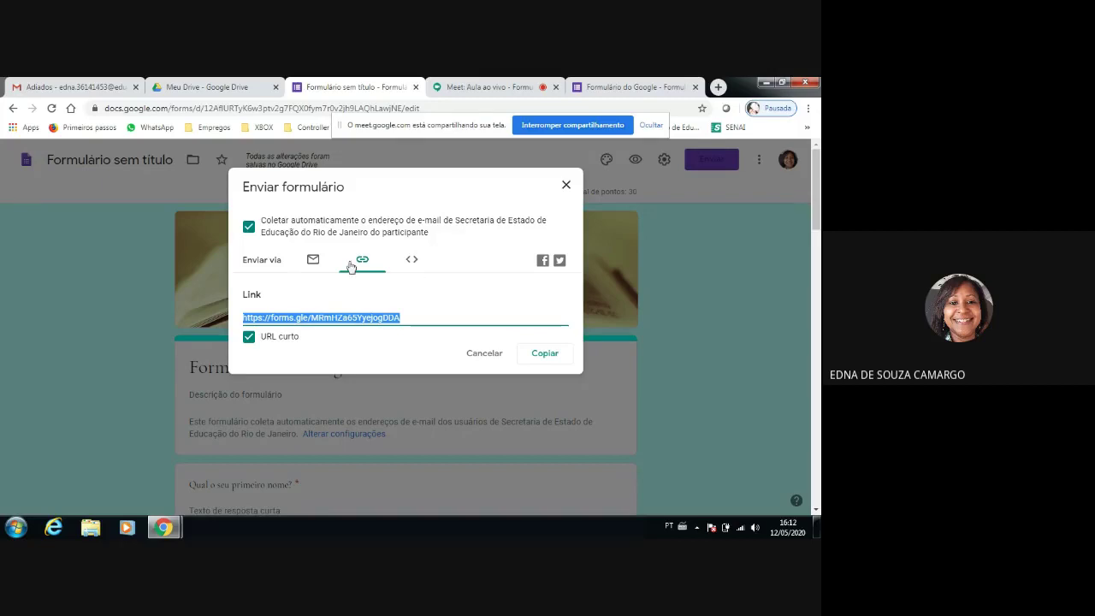
Send "Formulário do Google 2" by e-mail to two recipients from the suggested contacts, keeping the default subject and message.
click(310, 259)
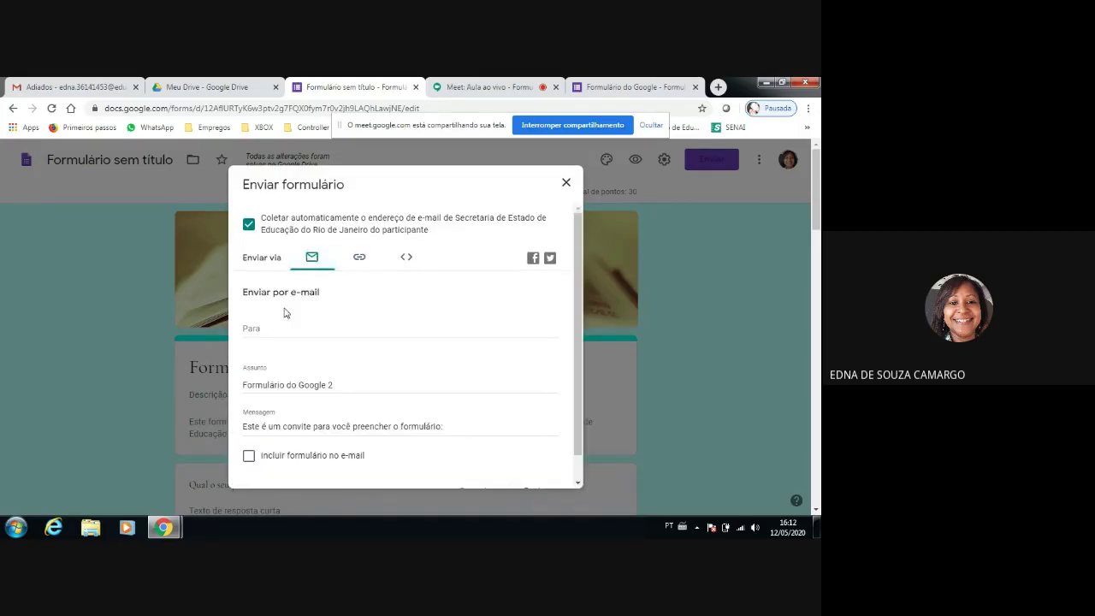
click(271, 330)
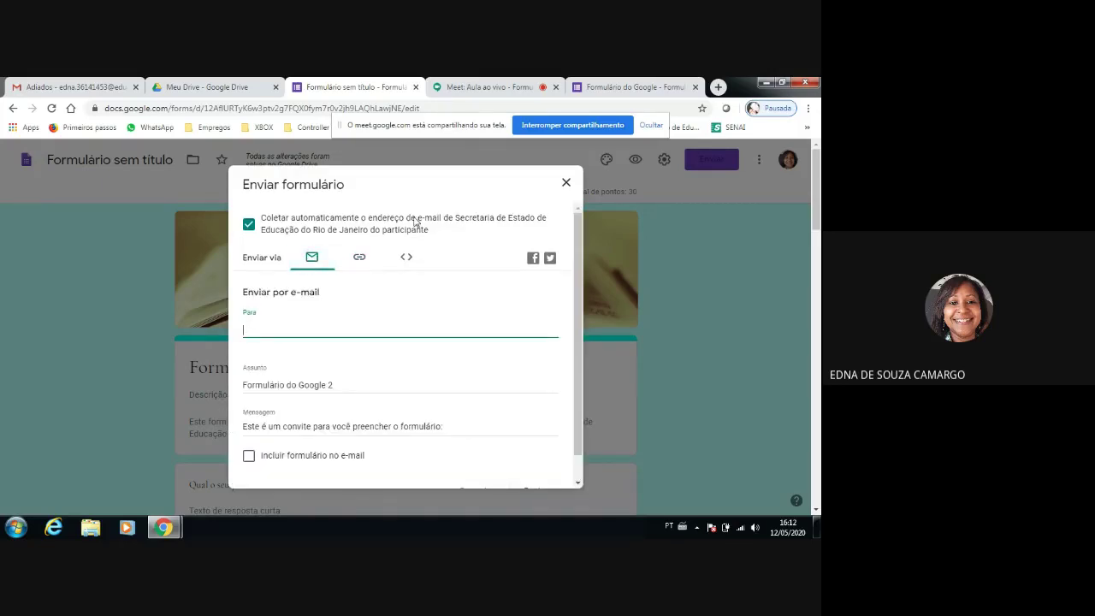
text(ja)
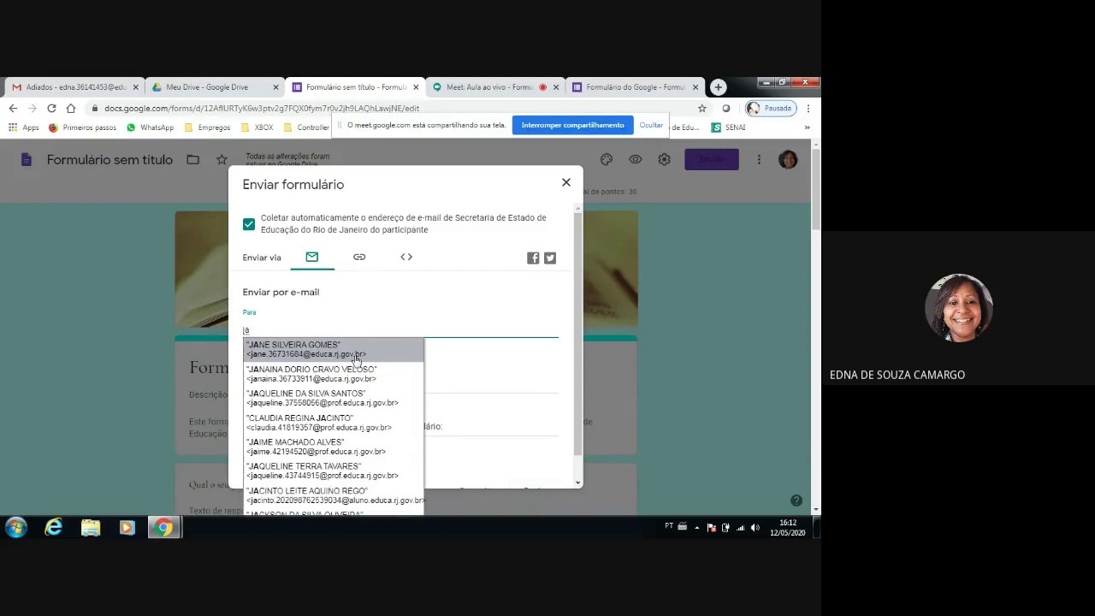
click(356, 357)
text(mara)
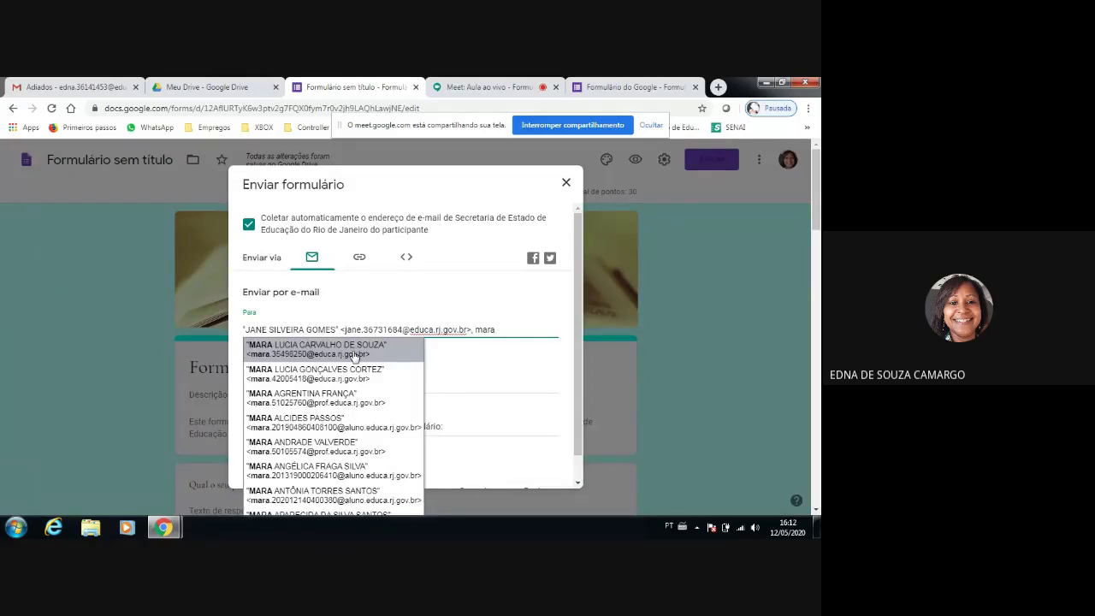
click(354, 355)
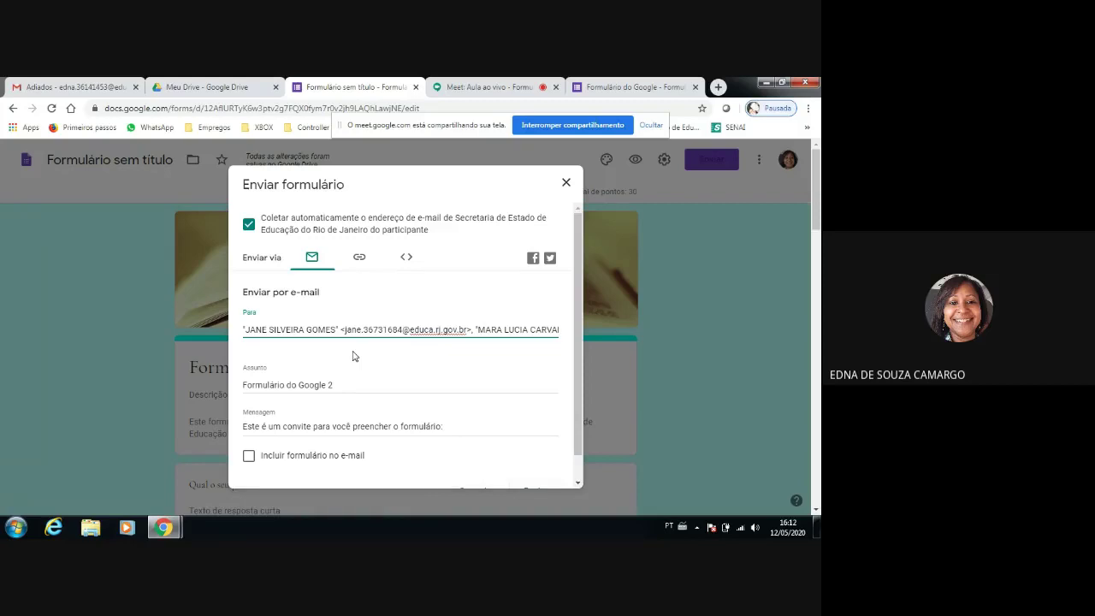
scroll(352, 346, down, 1)
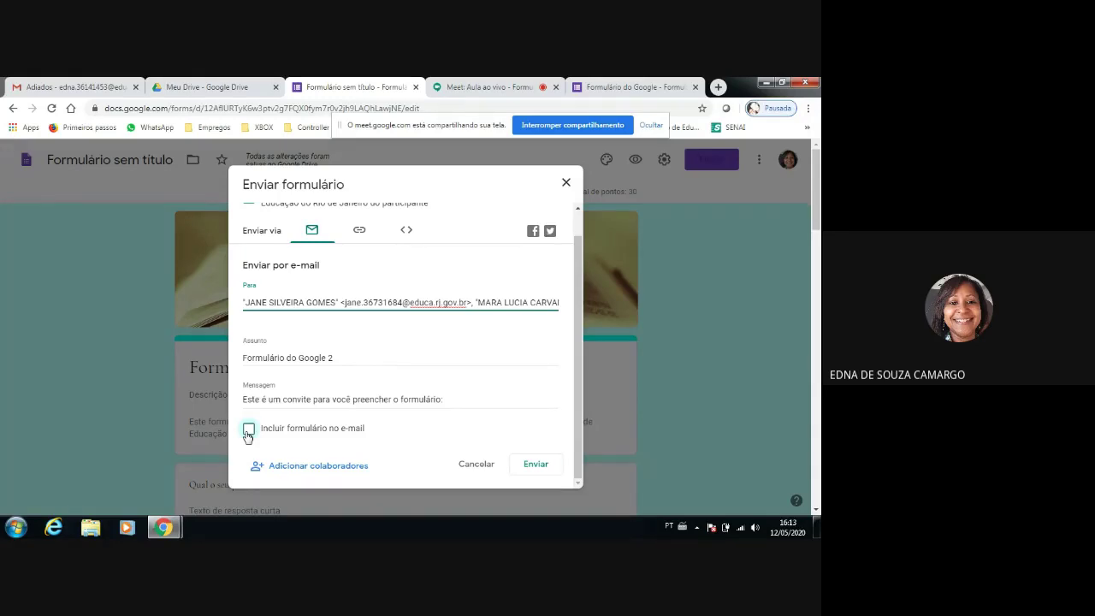
click(531, 467)
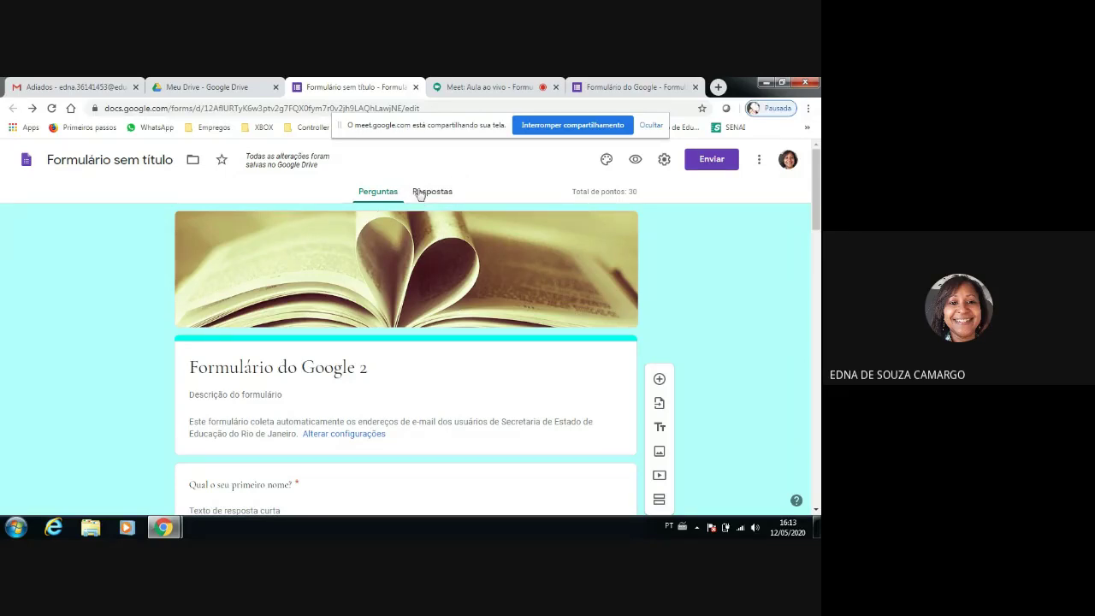
Switch to the earlier form "Formulário do Google", open its response summary and examine the distribution of total points.
click(638, 89)
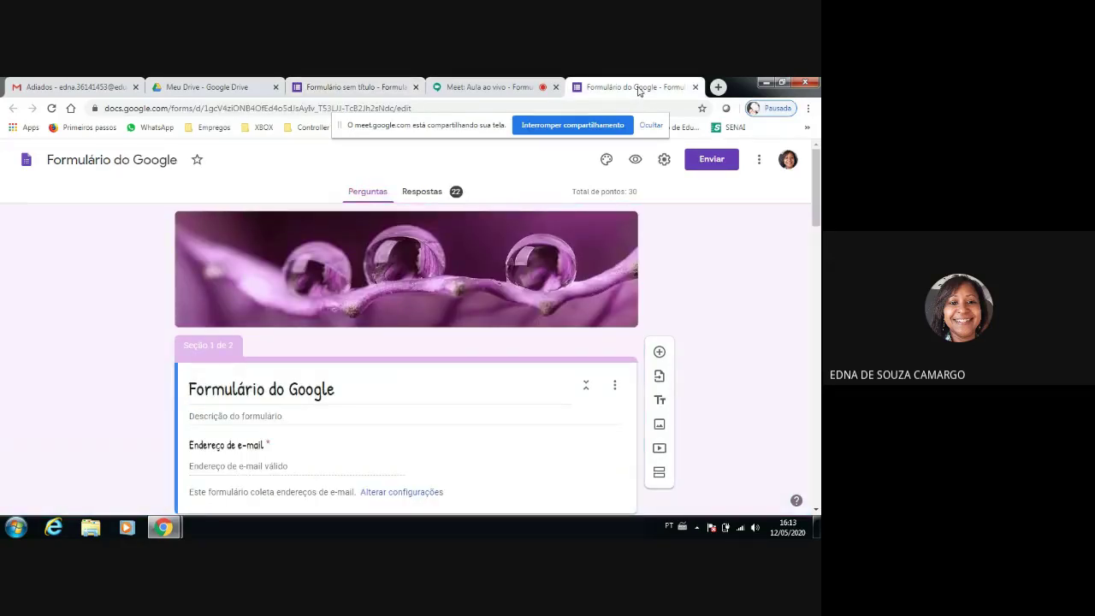
scroll(521, 266, down, 2)
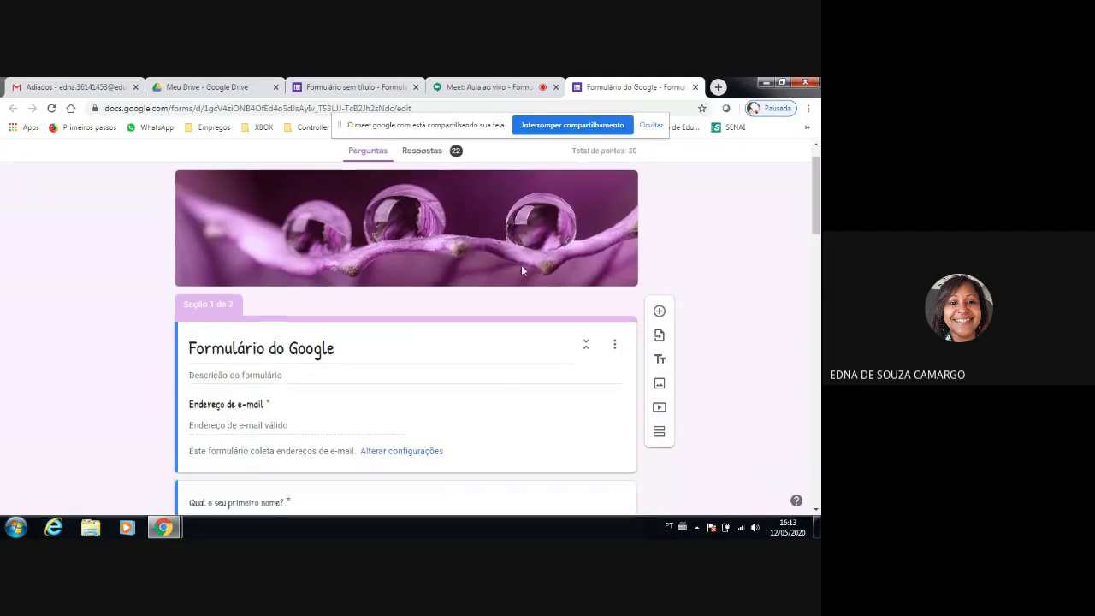
scroll(521, 268, up, 2)
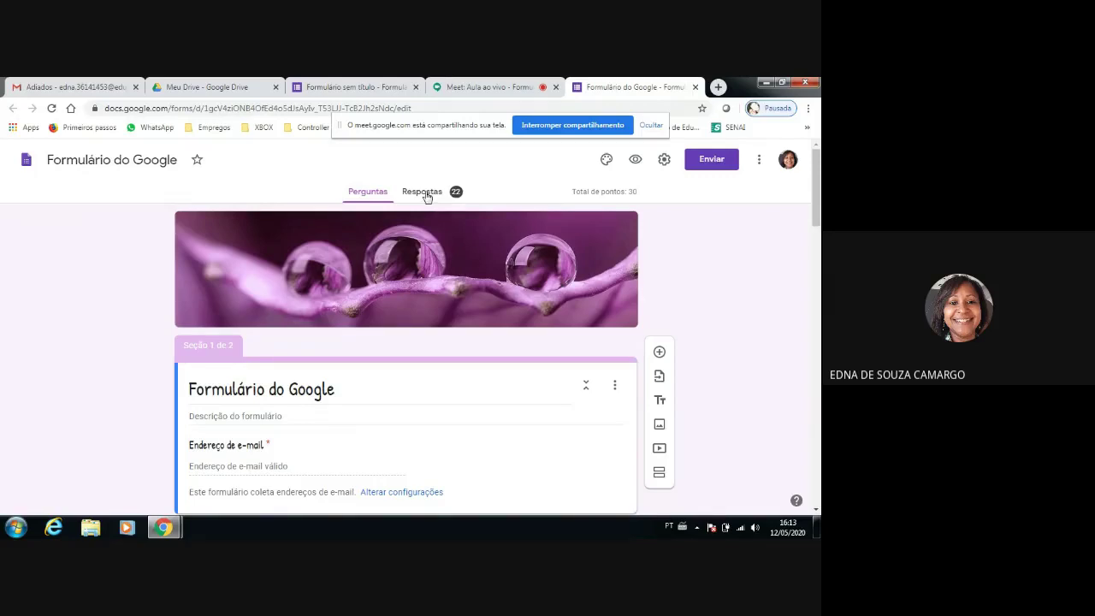
click(424, 192)
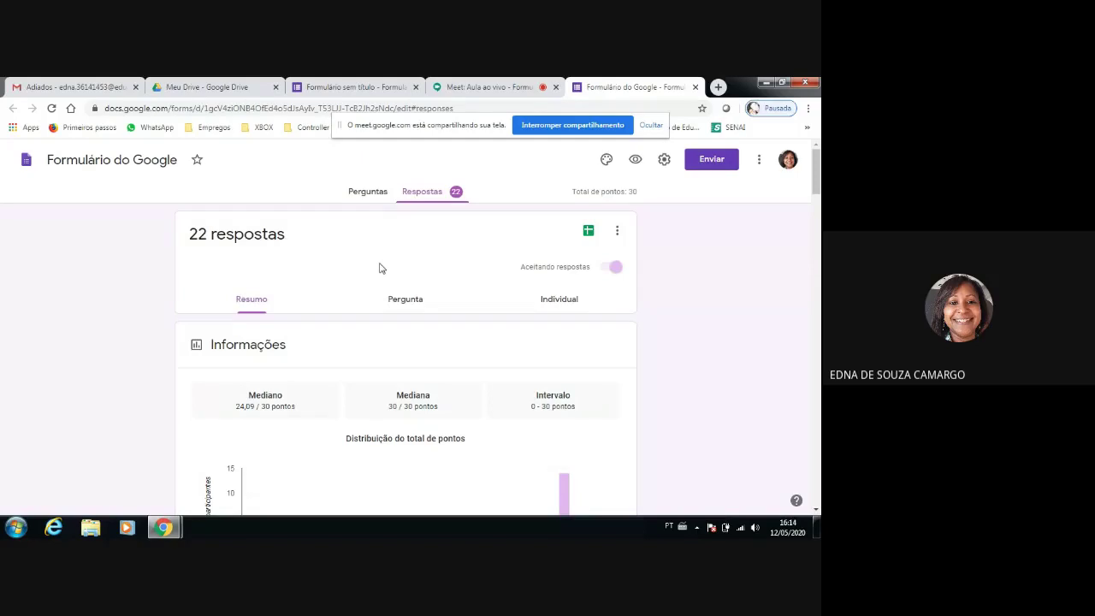
scroll(381, 268, down, 3)
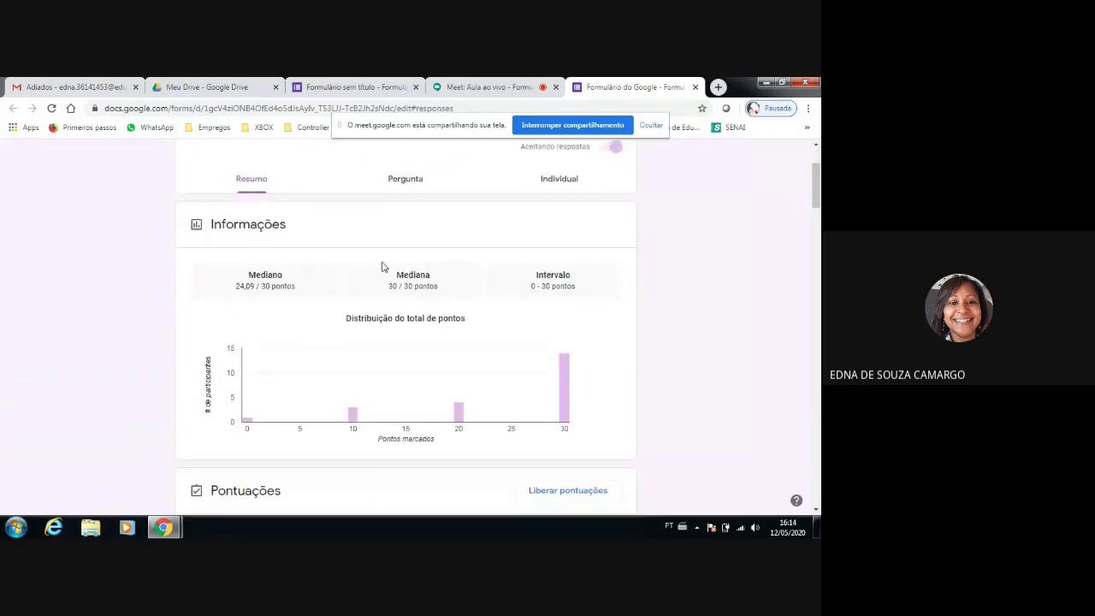
scroll(381, 269, down, 1)
scroll(379, 259, down, 1)
scroll(377, 257, up, 1)
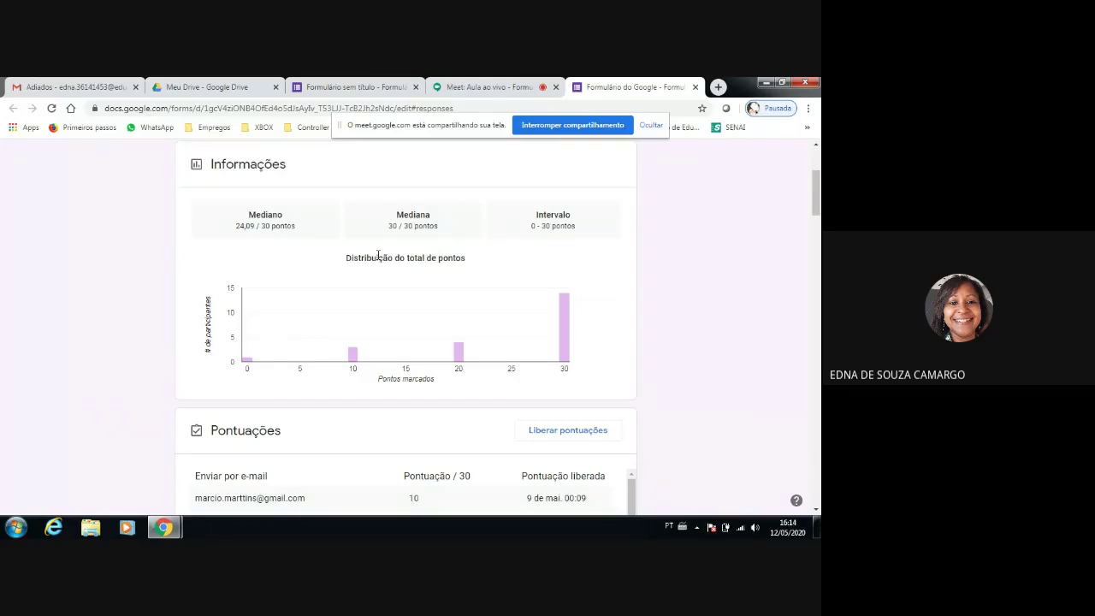
scroll(377, 255, down, 1)
scroll(378, 257, down, 1)
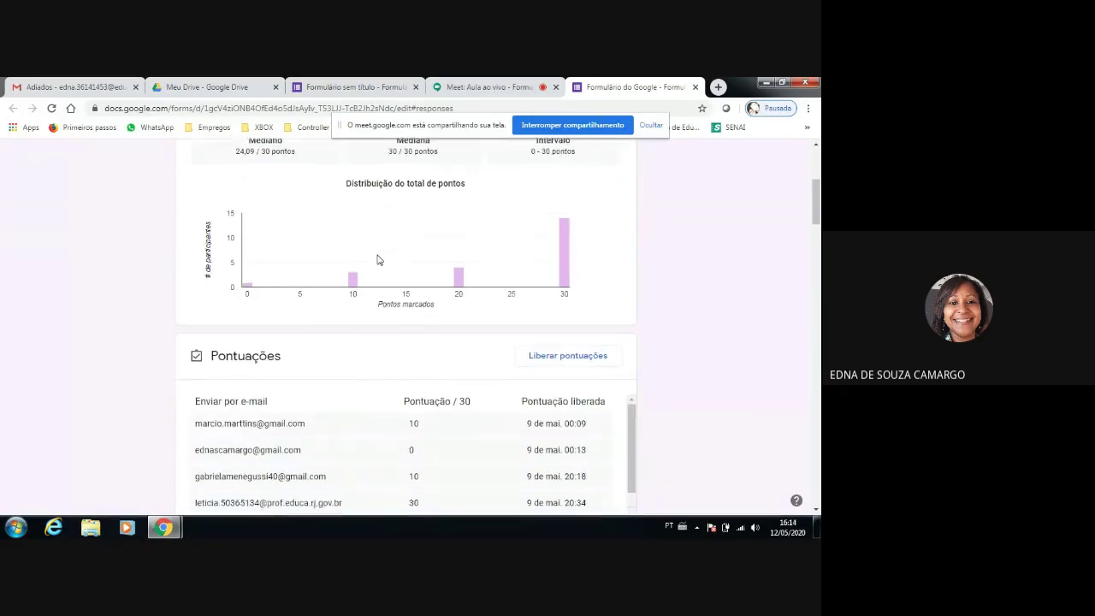
Examine the scores and release dates of all respondents, and the list of people still awaiting a response.
scroll(379, 259, down, 2)
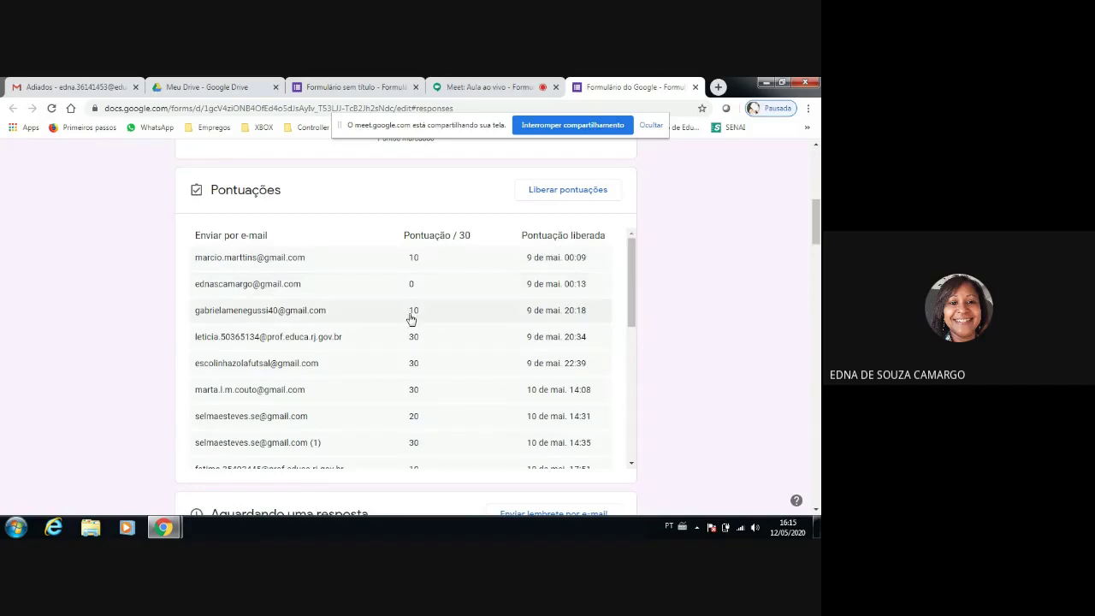
scroll(440, 341, down, 1)
scroll(442, 342, down, 1)
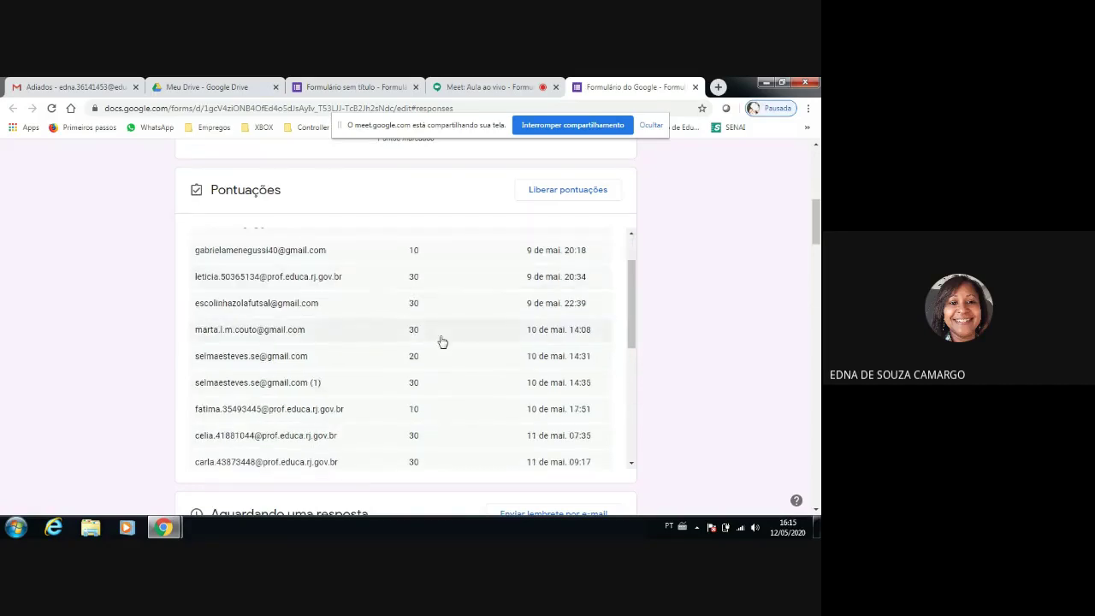
scroll(442, 341, up, 1)
scroll(442, 342, down, 5)
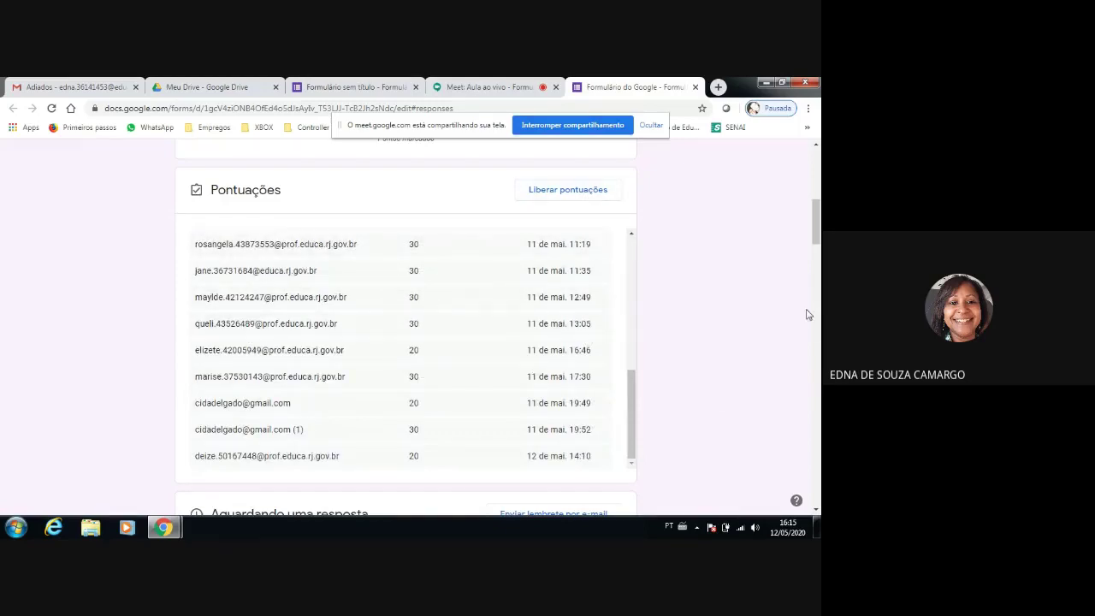
scroll(817, 231, down, 2)
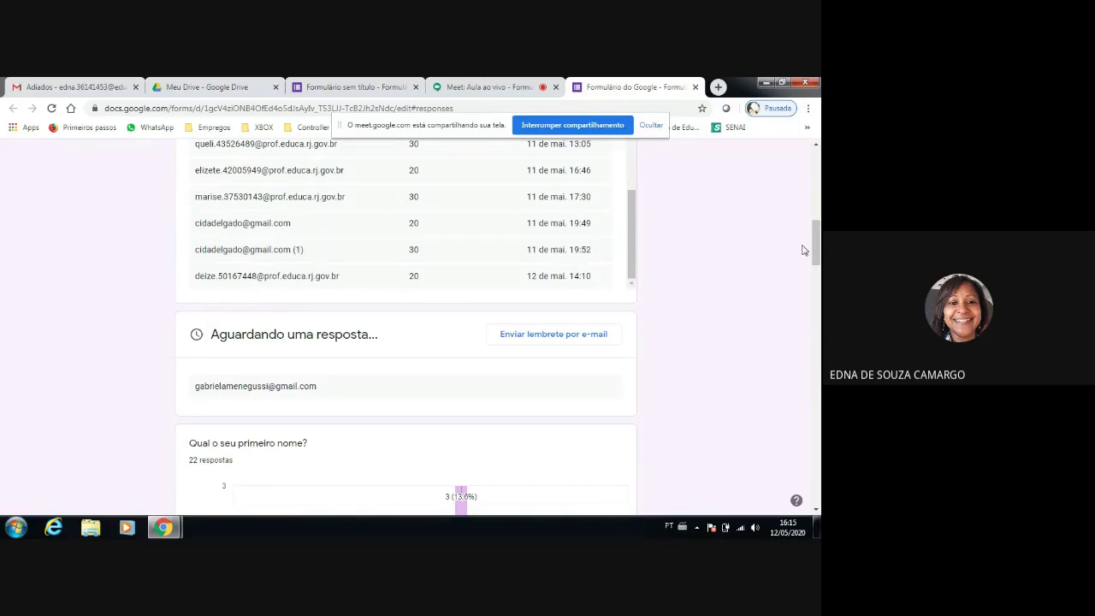
Examine the response summaries for first name, birth date, previous form creation and the Google apps used.
drag(818, 249, 802, 283)
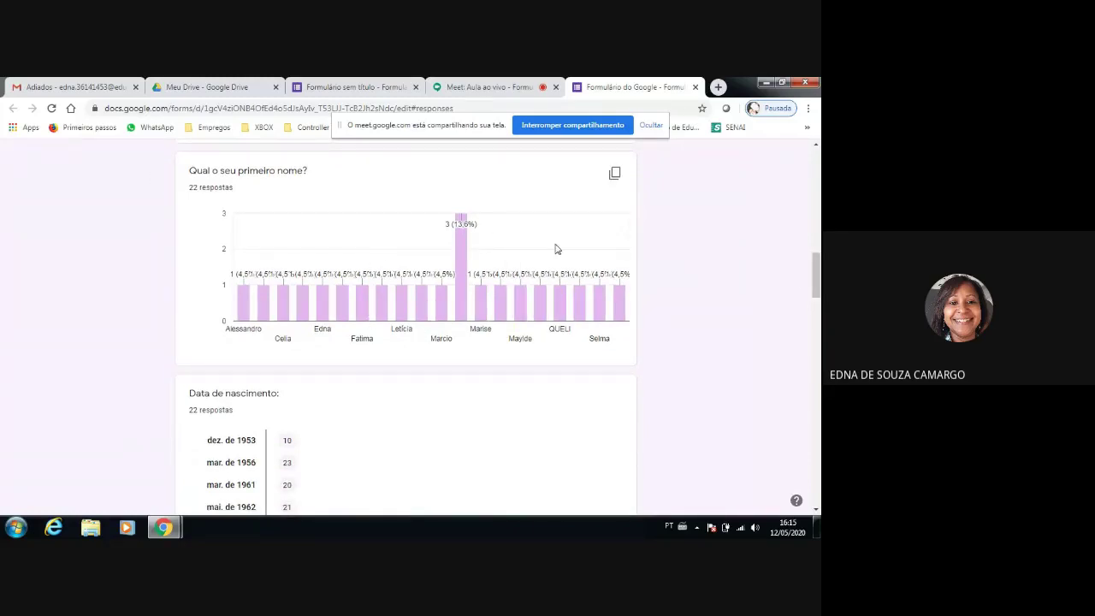
drag(816, 280, 816, 307)
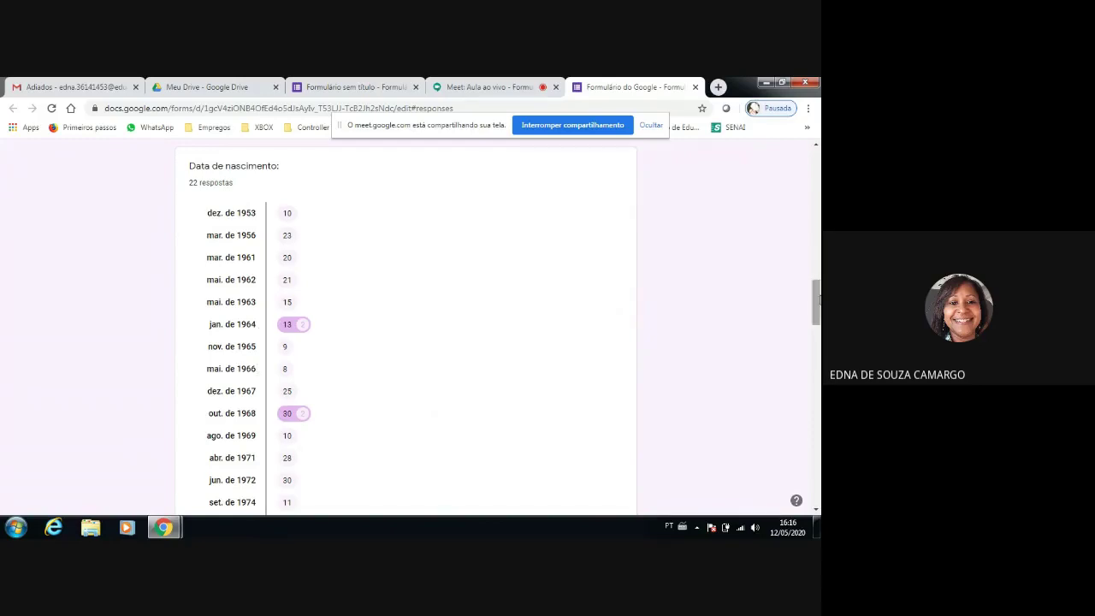
drag(813, 291, 809, 350)
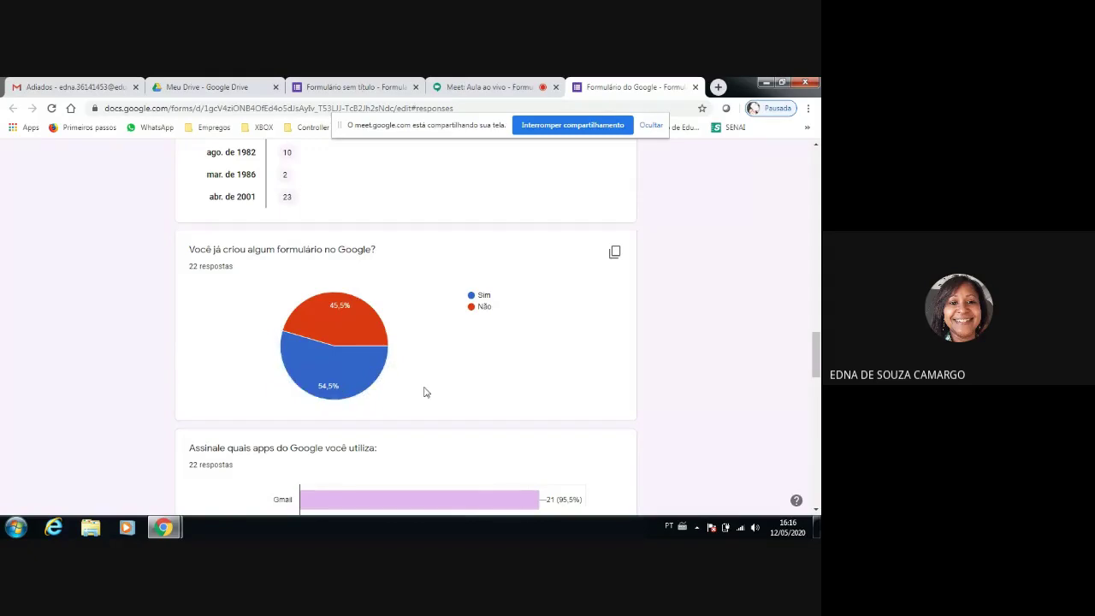
mouse_move(313, 381)
drag(817, 367, 817, 393)
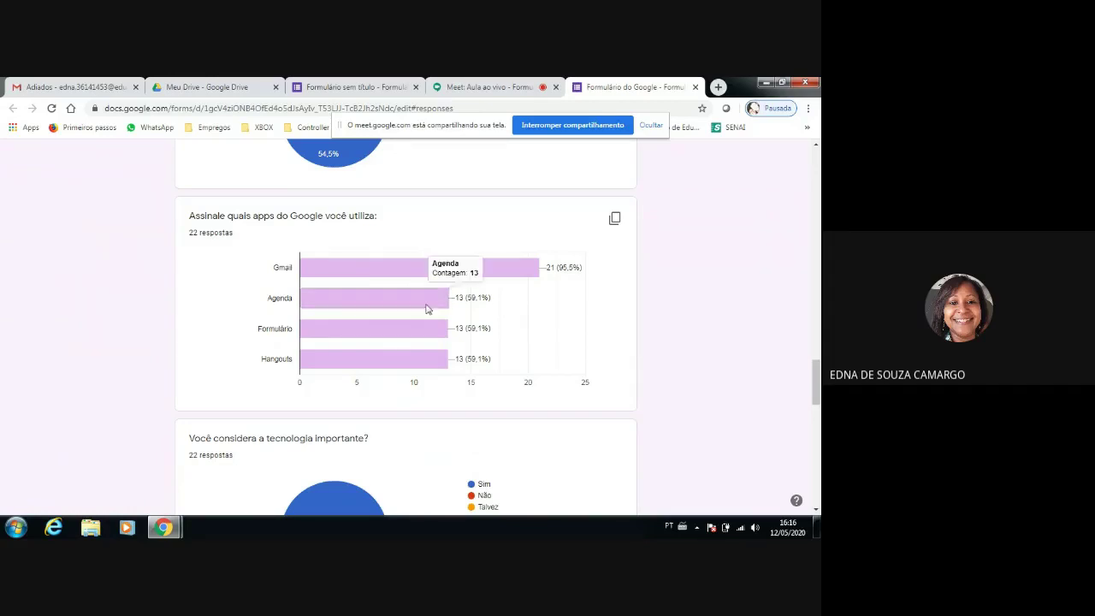
Examine the response charts for technology's importance, course satisfaction, the App column matching and the "Assinale as questões:" grid.
scroll(582, 419, down, 2)
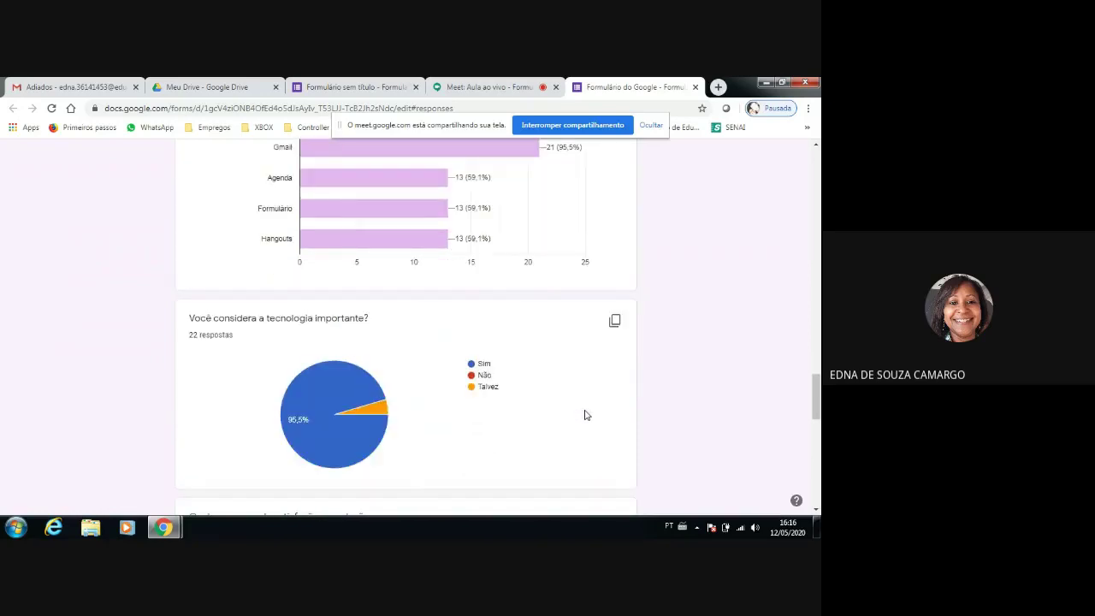
scroll(587, 416, down, 1)
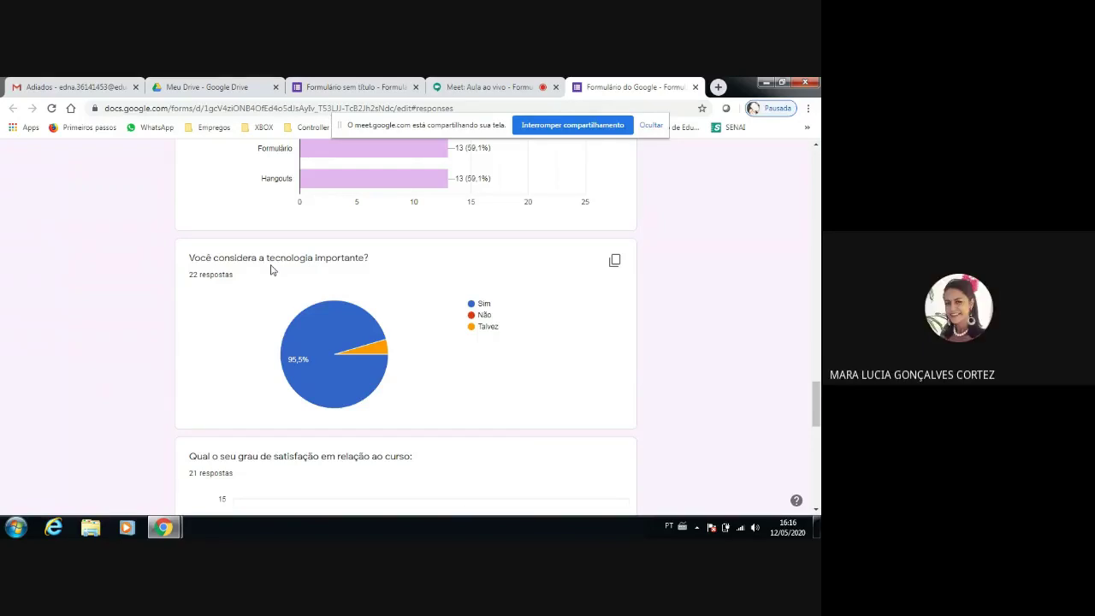
scroll(275, 286, down, 1)
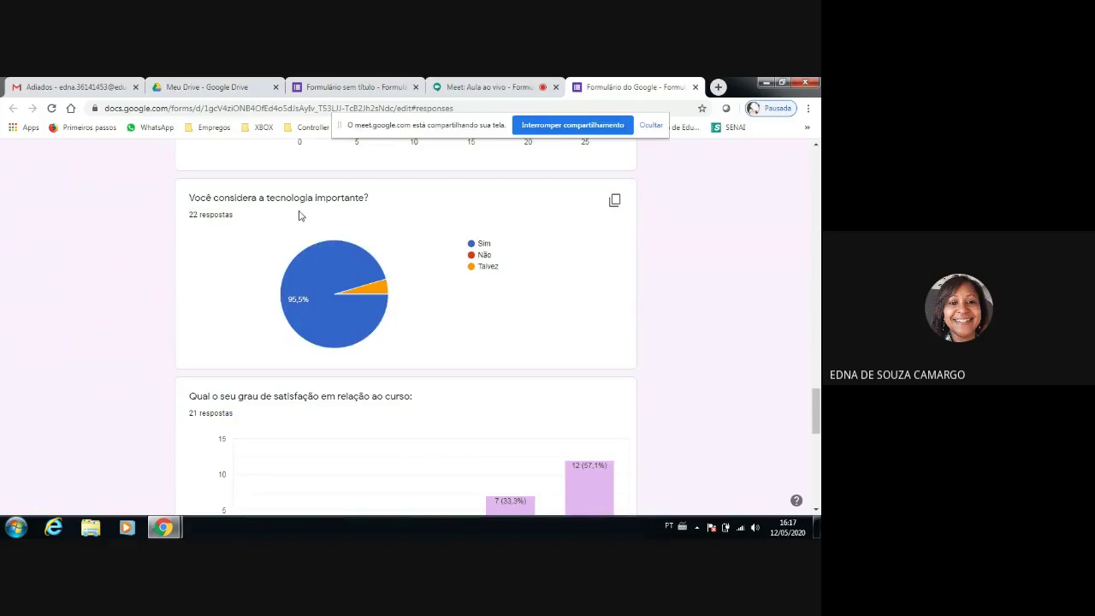
mouse_move(319, 280)
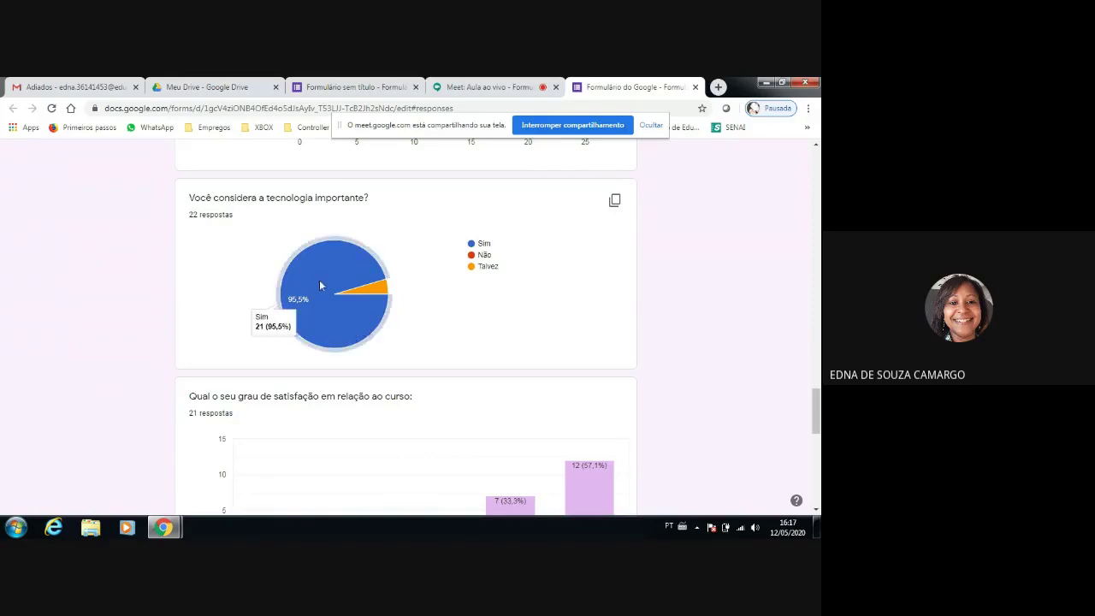
scroll(344, 351, down, 2)
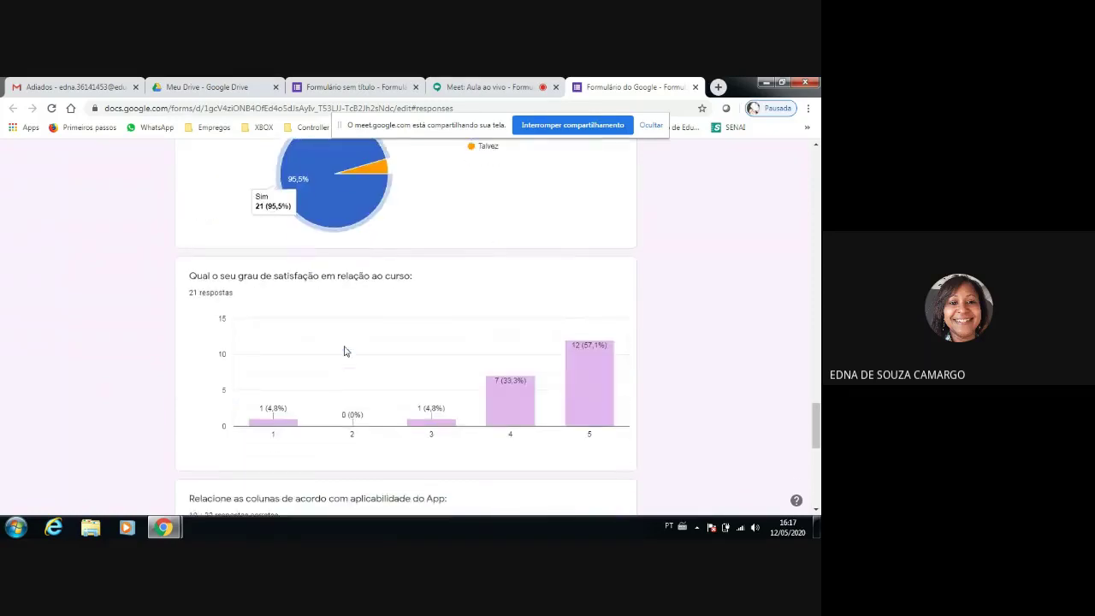
scroll(344, 351, down, 1)
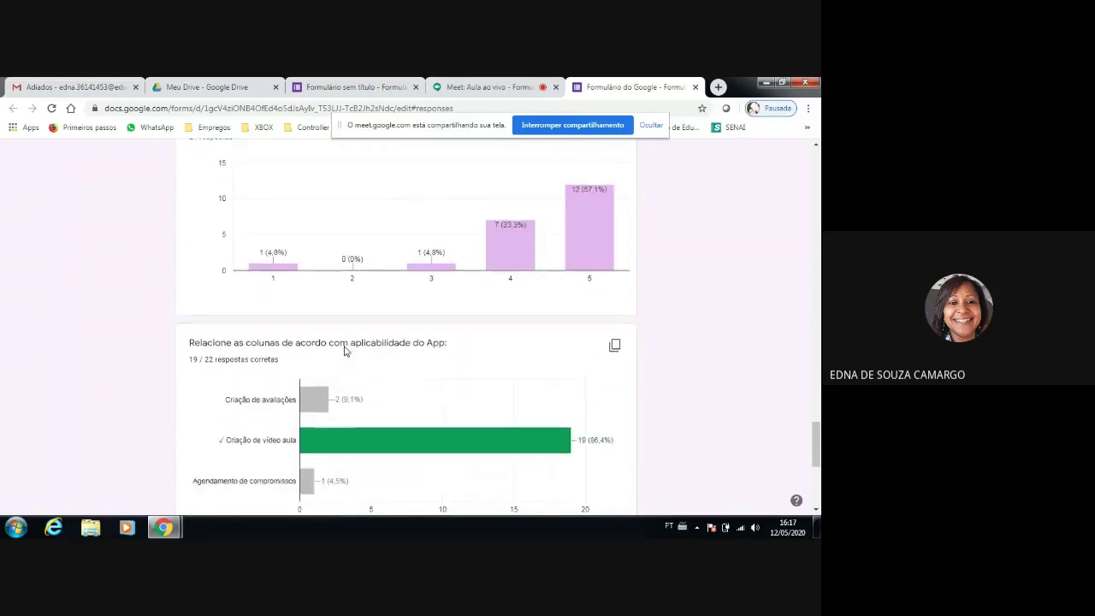
scroll(344, 351, down, 1)
scroll(344, 350, down, 2)
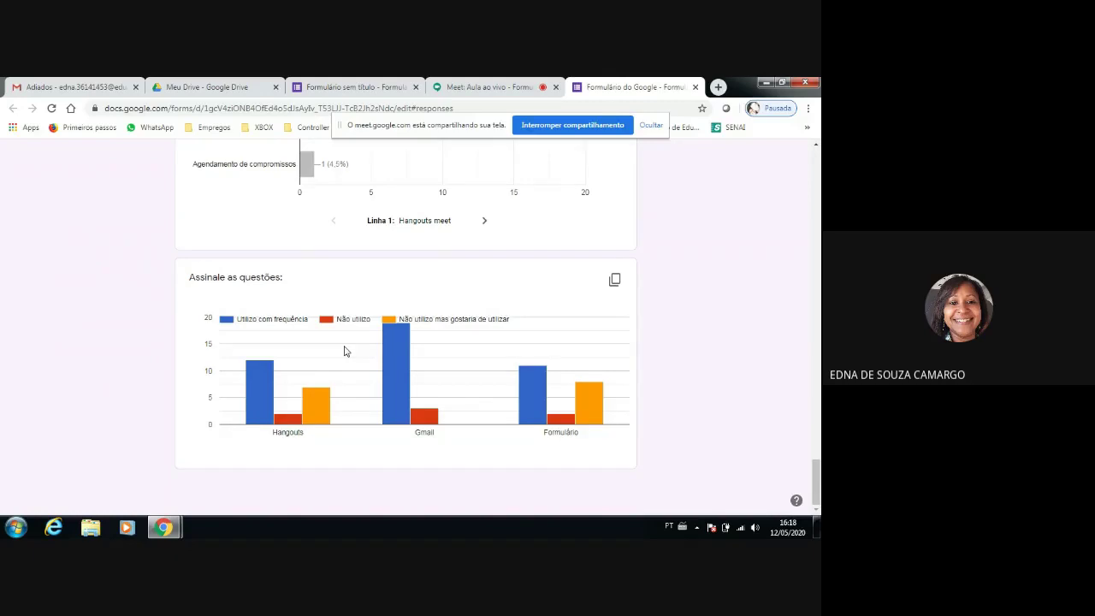
Return to the start of the response summary of "Formulário do Google" and open the responses as a spreadsheet.
scroll(344, 351, up, 2)
scroll(344, 345, down, 2)
scroll(349, 361, up, 10)
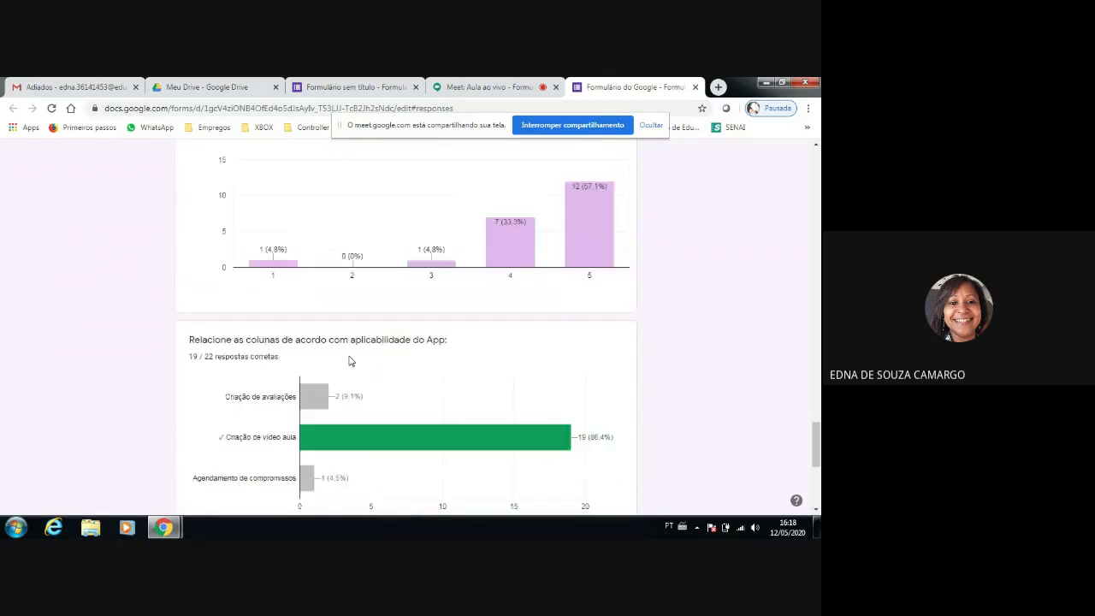
scroll(349, 361, up, 6)
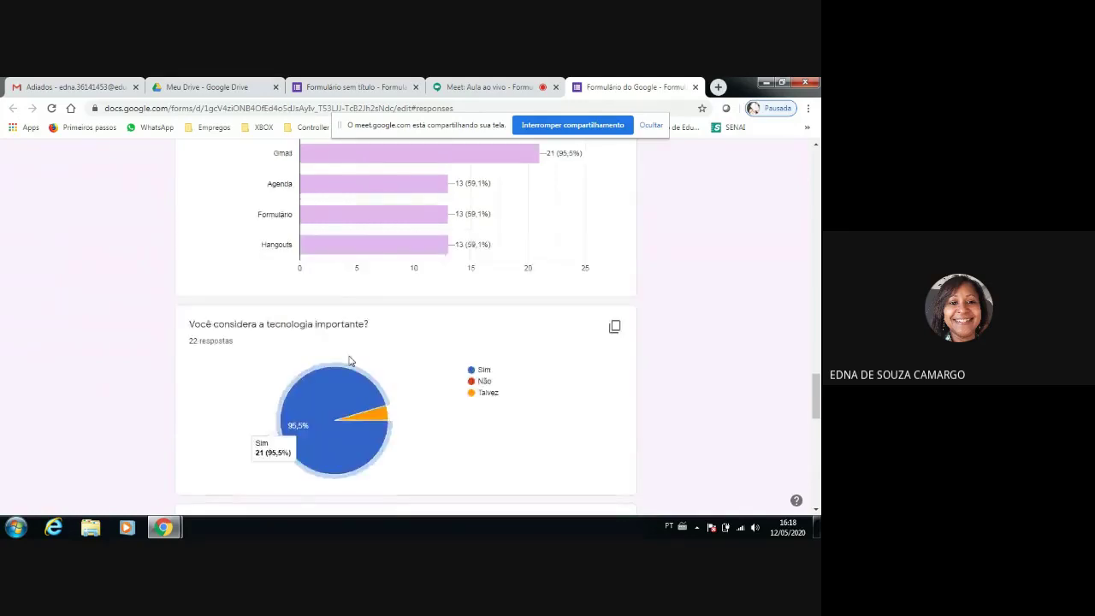
scroll(349, 361, up, 10)
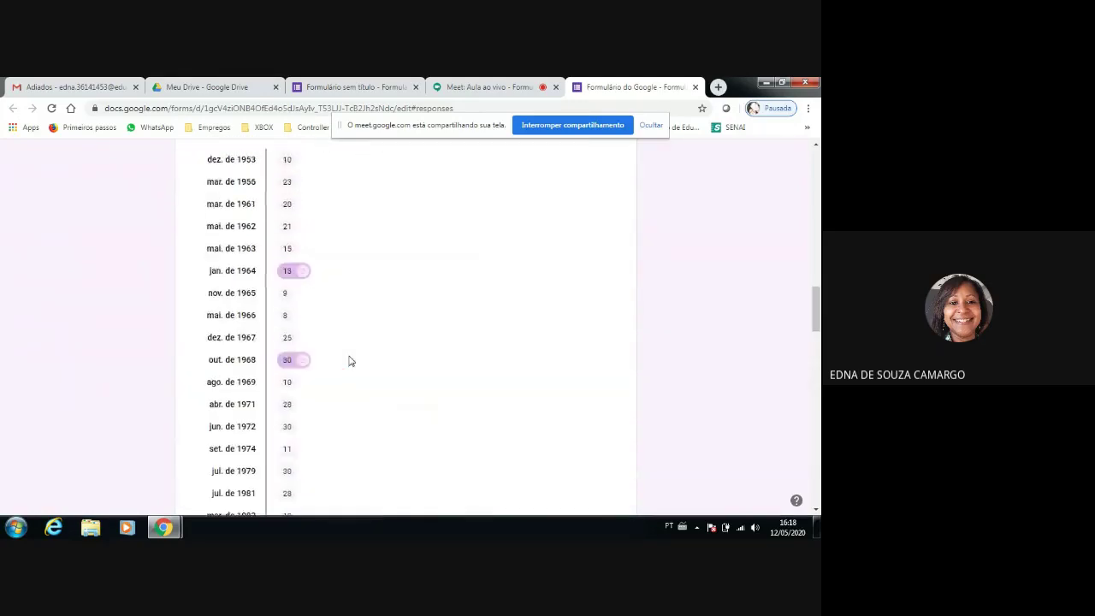
scroll(349, 361, up, 10)
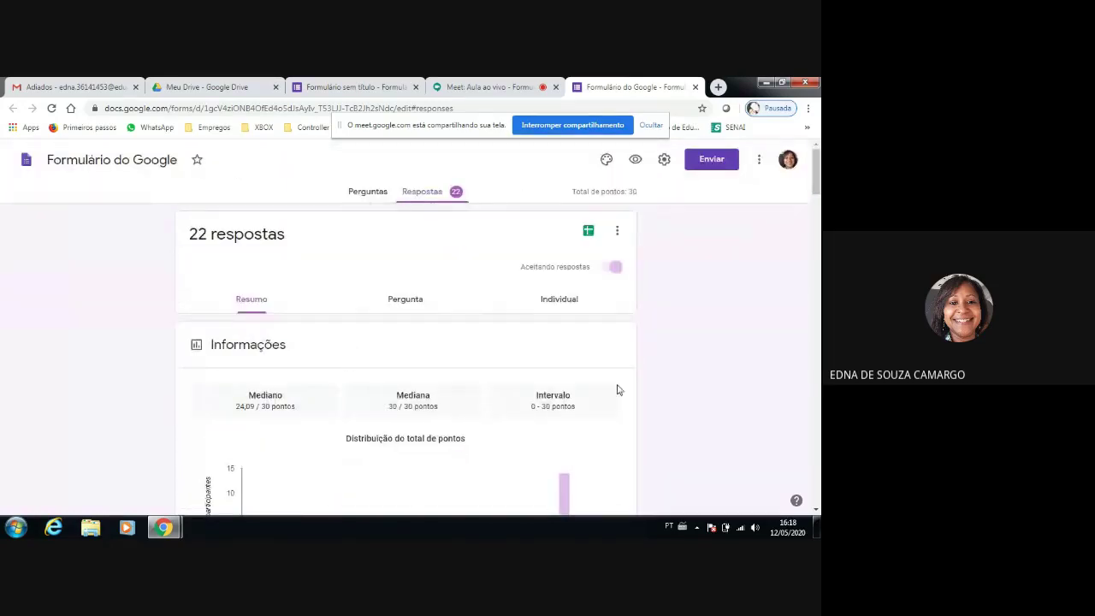
click(589, 231)
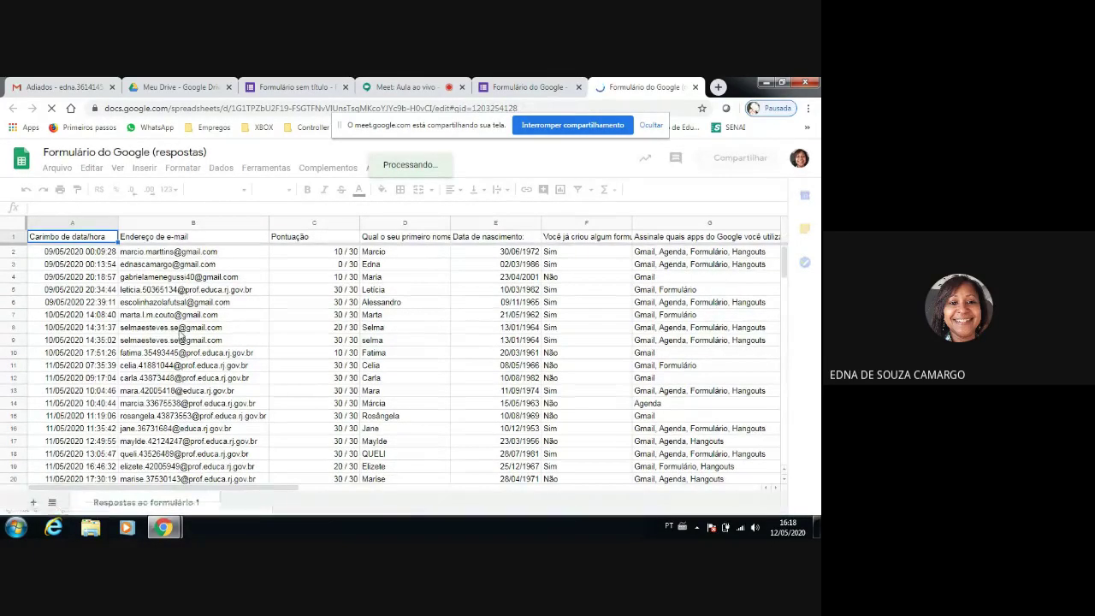
Examine the timestamps, scores and answers recorded in the response spreadsheet and close it.
scroll(181, 336, down, 2)
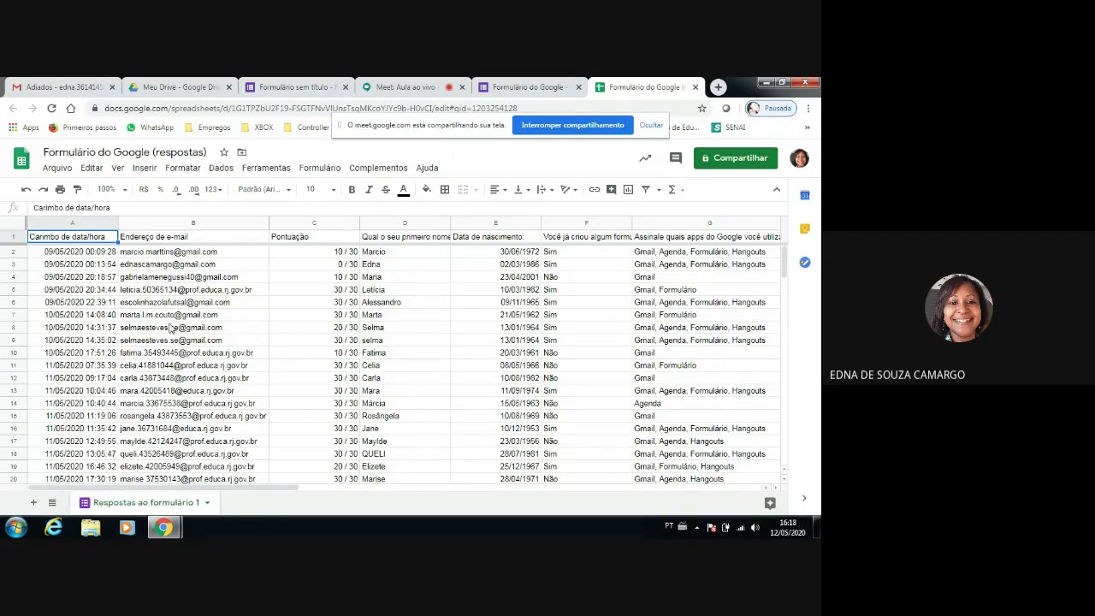
scroll(291, 325, down, 1)
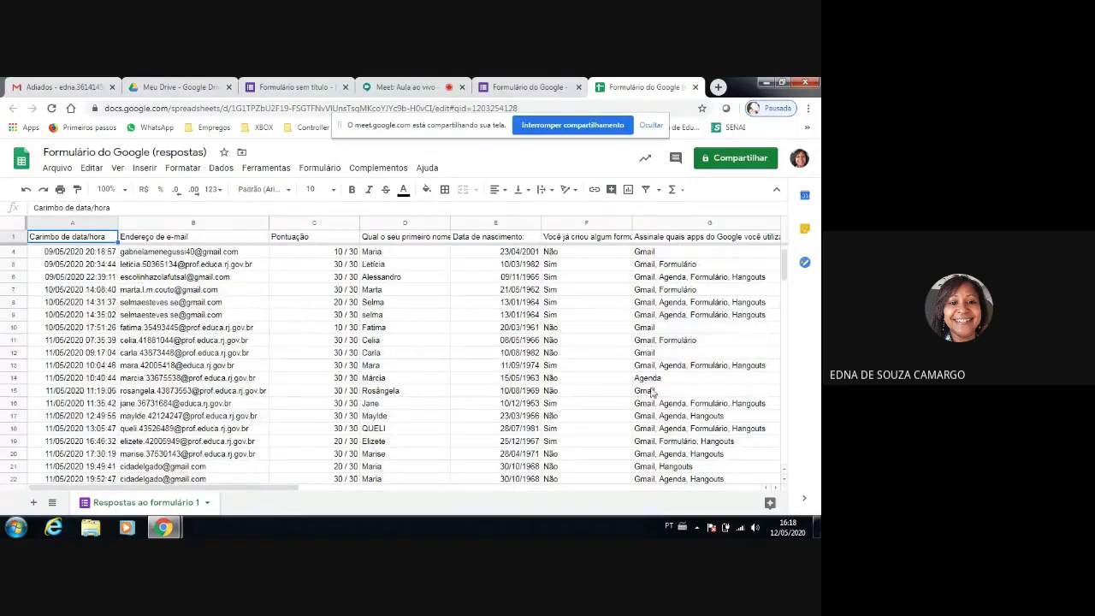
scroll(353, 363, up, 1)
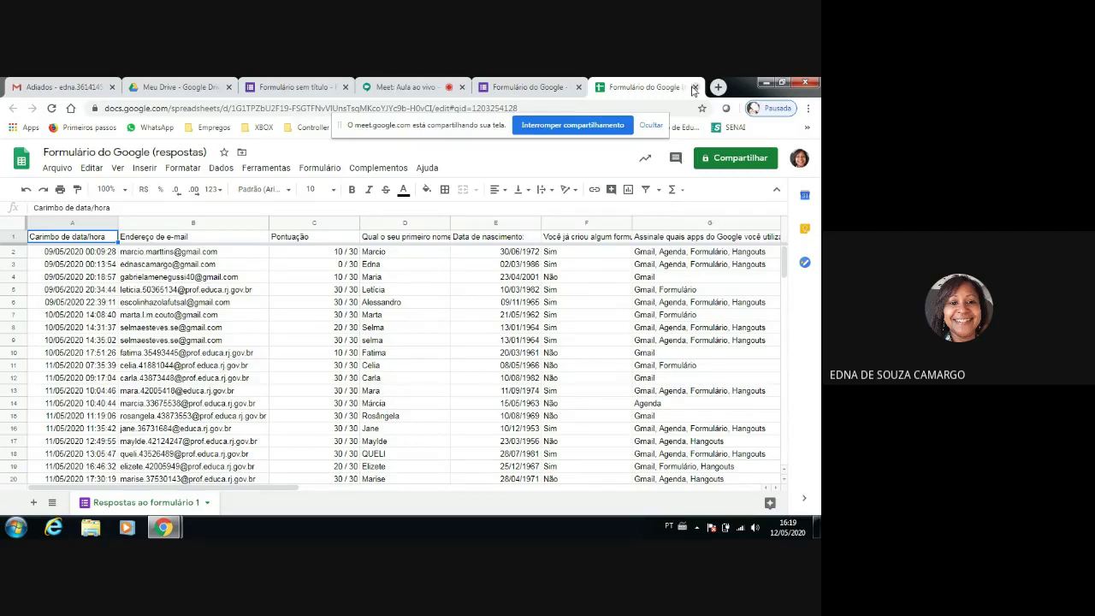
click(696, 87)
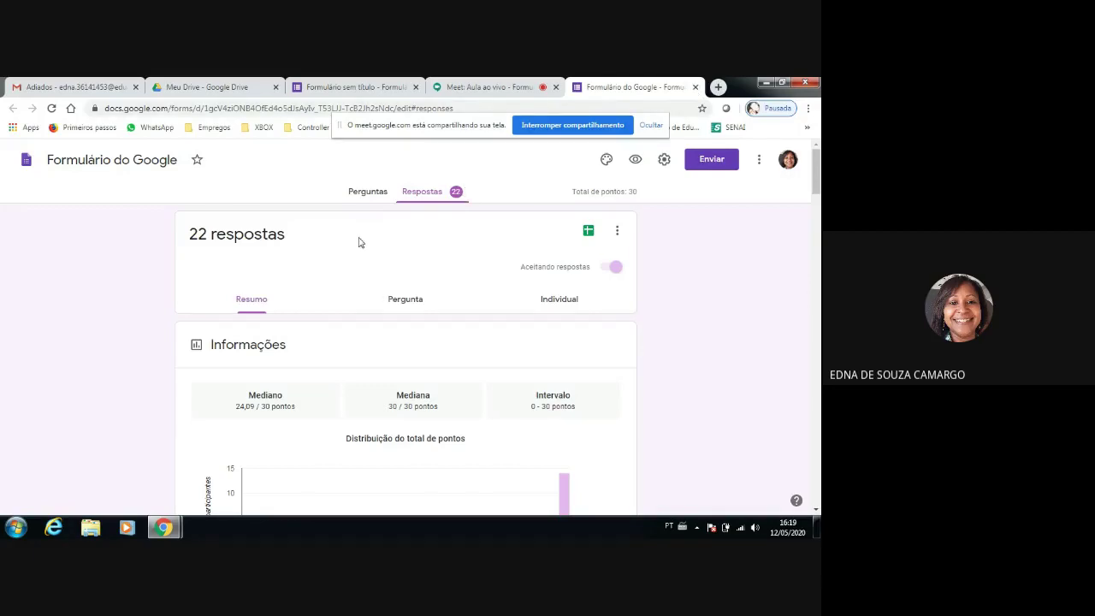
Switch back to the form "Formulário sem título" and examine the test options in its settings.
key(ctrl+3)
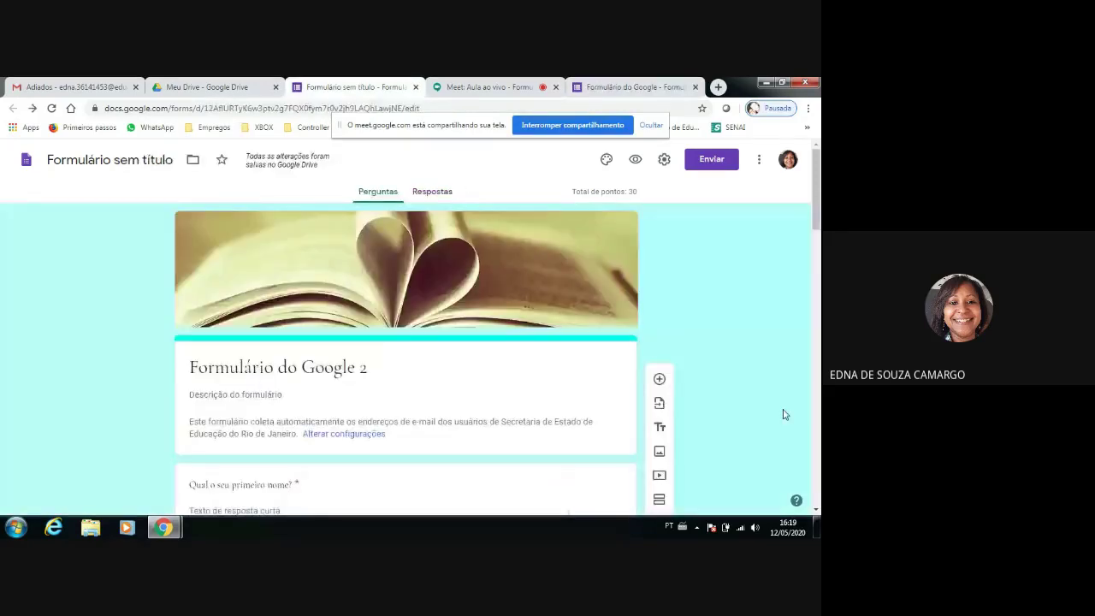
click(665, 164)
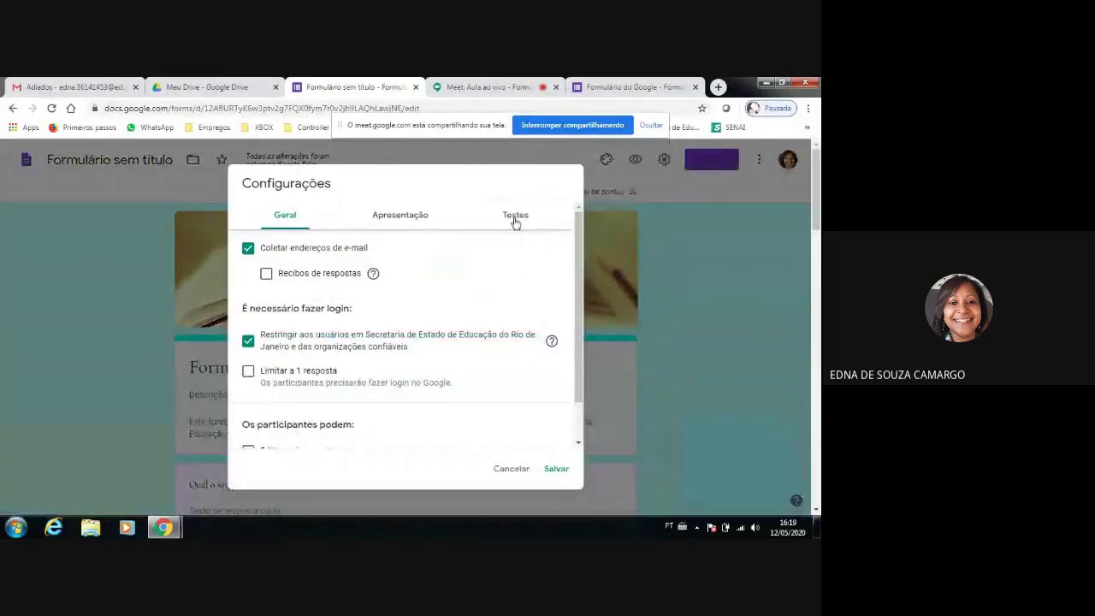
click(515, 218)
scroll(445, 256, down, 3)
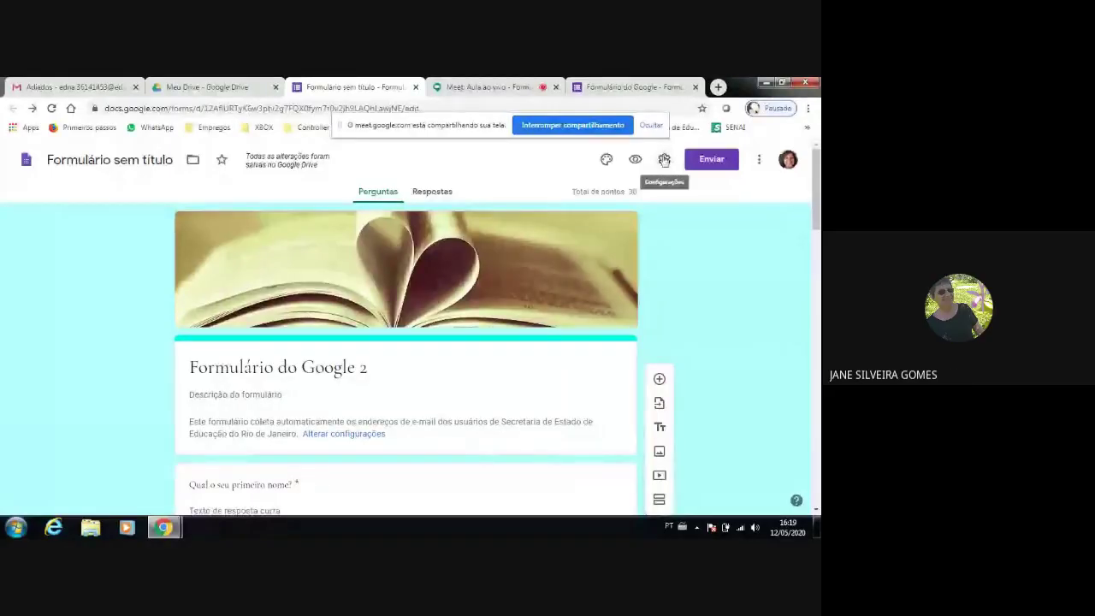
Examine the form's general settings and the test options for grade release and respondent visibility, and leave the settings without saving.
click(663, 160)
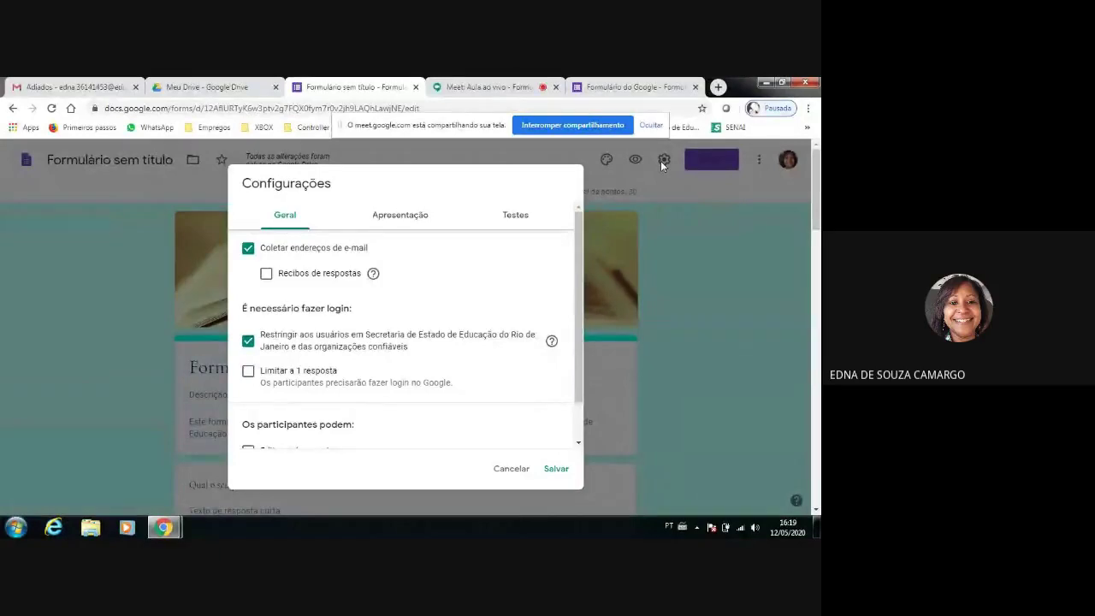
drag(578, 260, 567, 303)
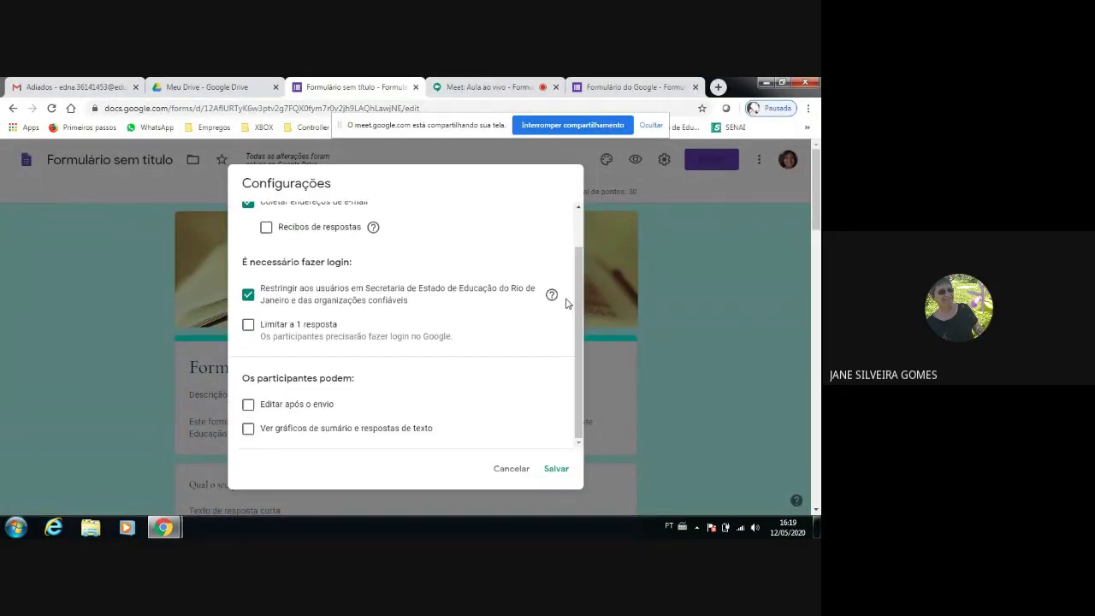
drag(580, 304, 578, 261)
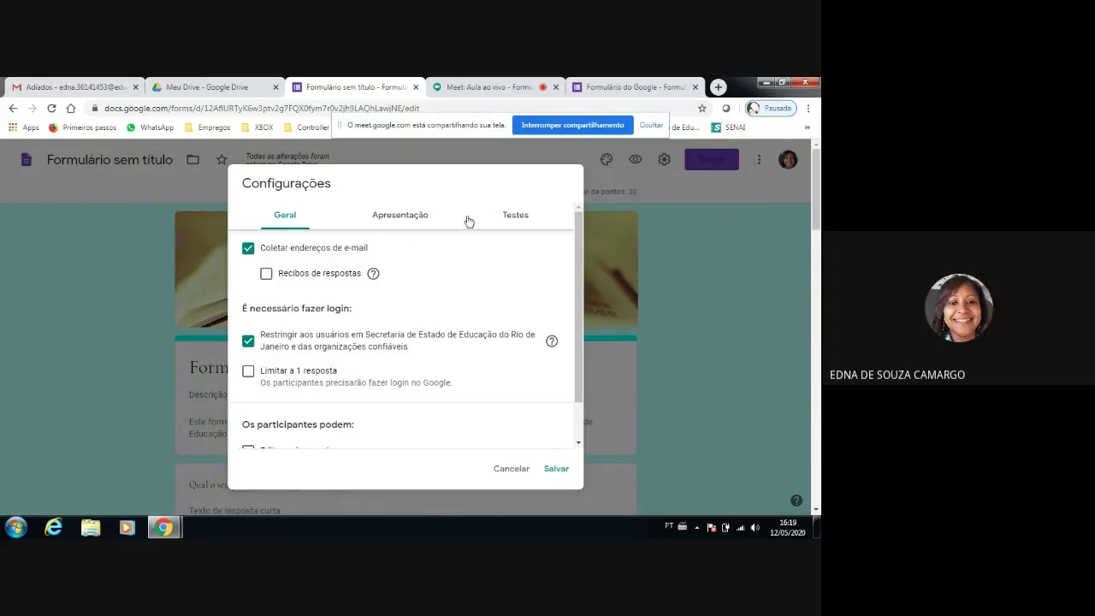
click(516, 221)
scroll(436, 299, down, 5)
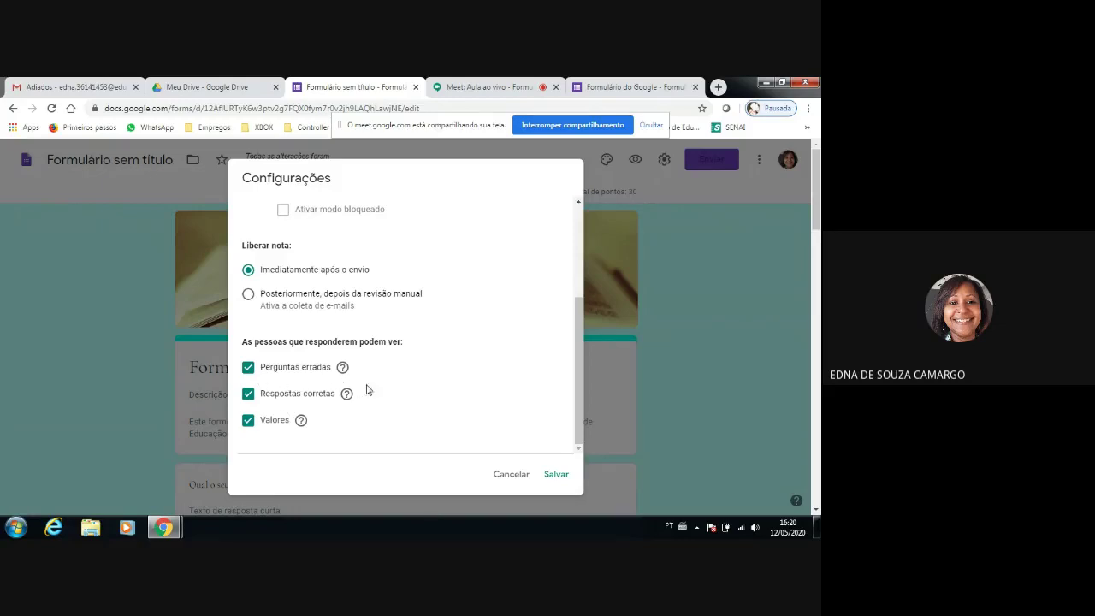
mouse_move(337, 377)
click(510, 474)
Review the form's questions from the first name down to the grid matching columns to each App.
scroll(731, 373, down, 5)
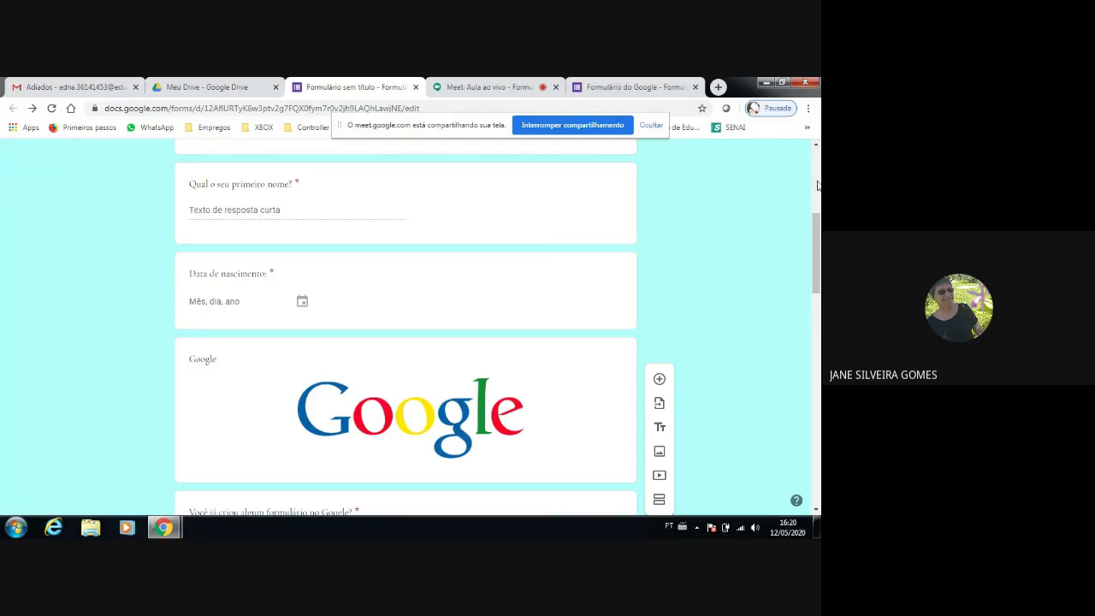
mouse_move(815, 252)
mouse_down()
mouse_move(816, 219)
mouse_move(818, 246)
mouse_up()
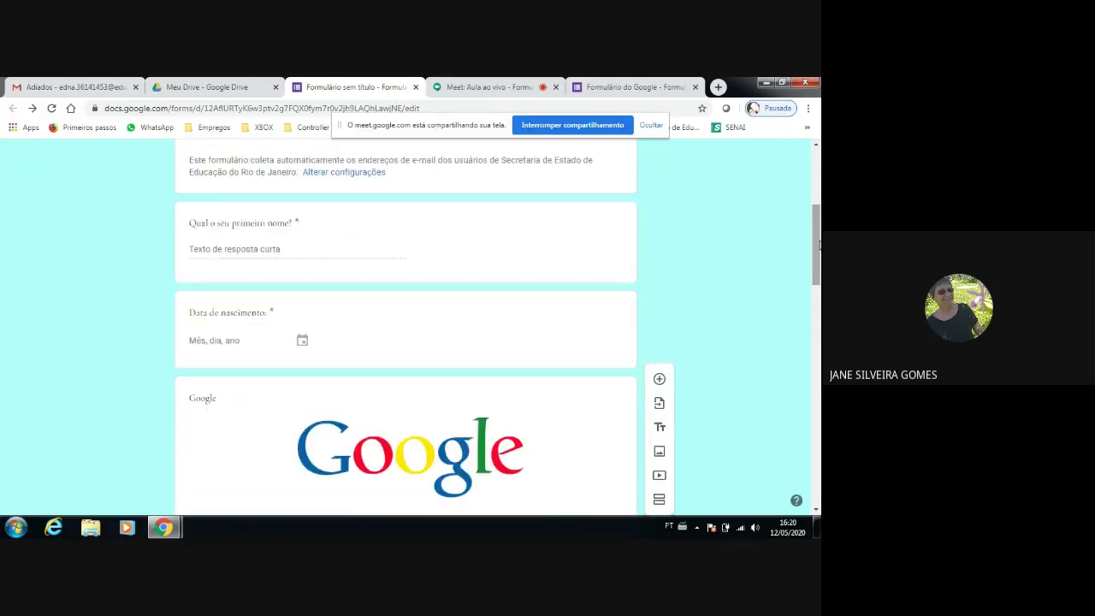
scroll(467, 276, down, 3)
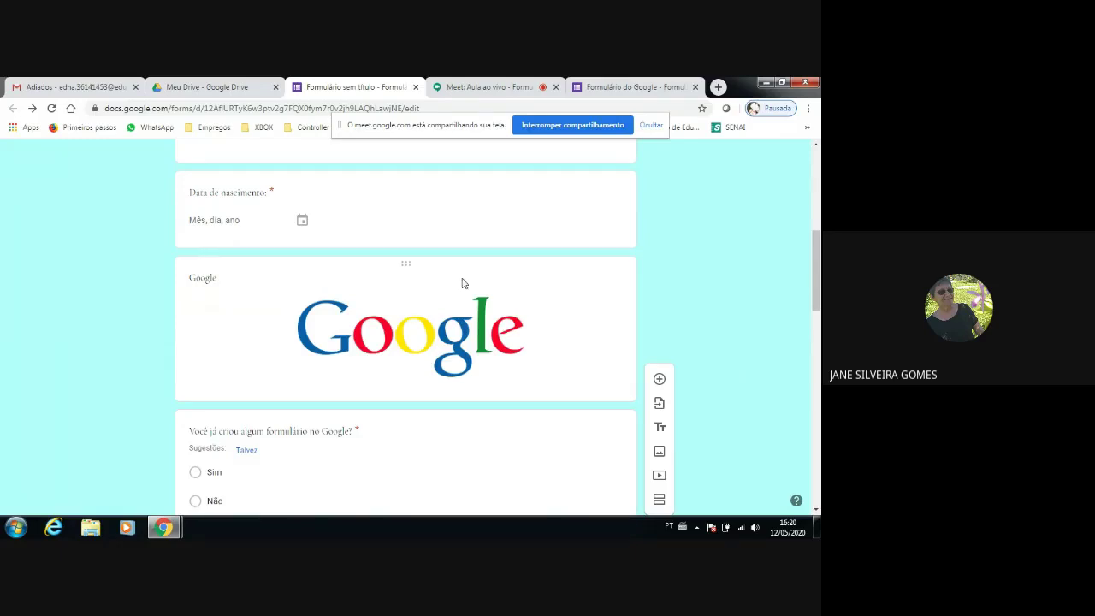
scroll(467, 280, down, 3)
scroll(462, 285, down, 5)
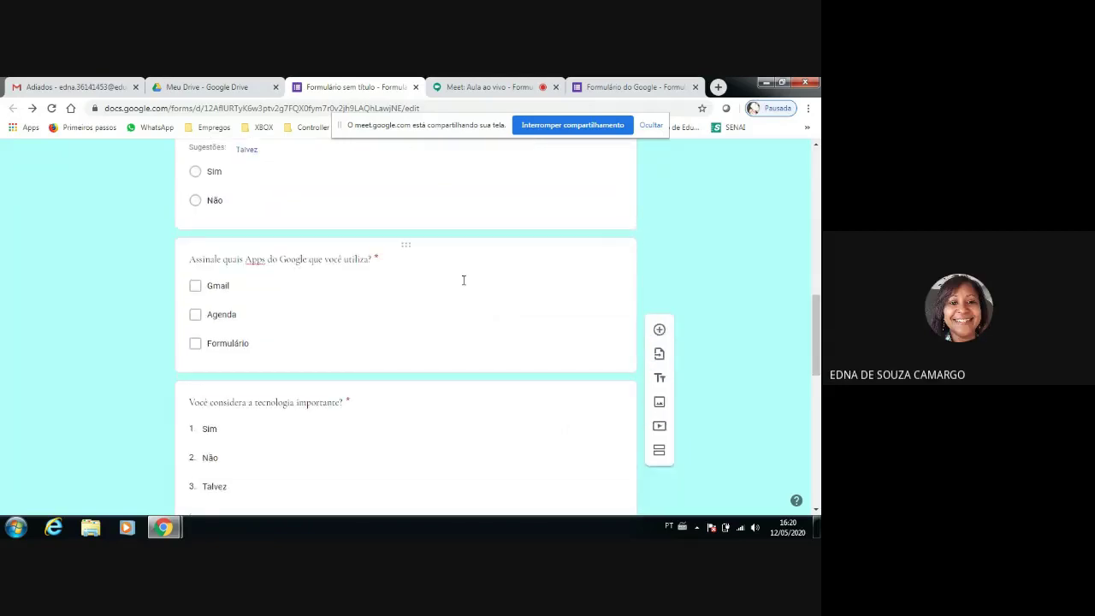
scroll(464, 285, down, 4)
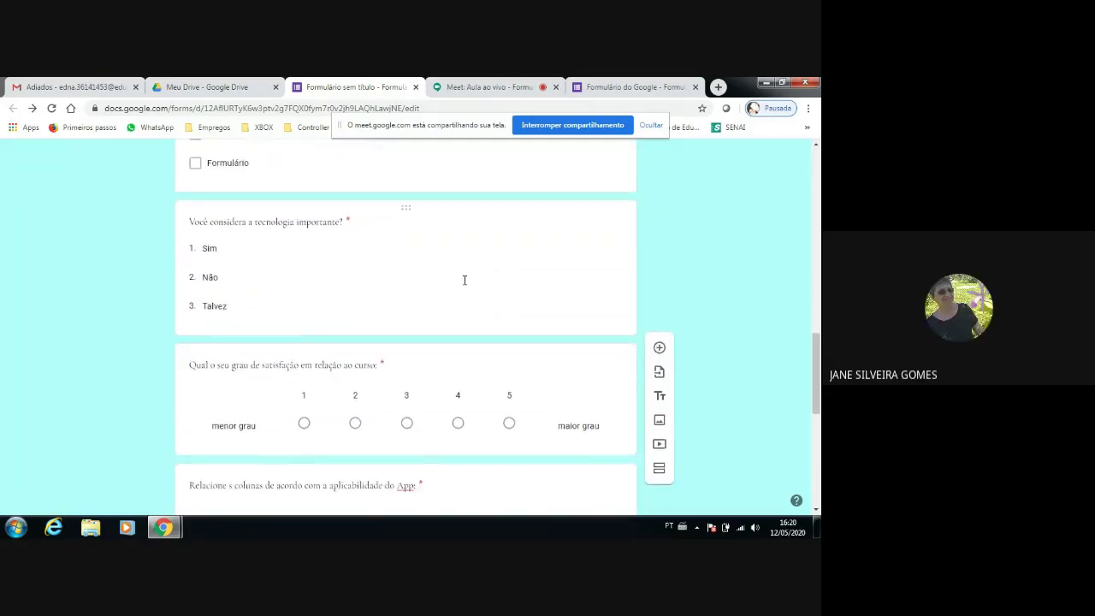
scroll(465, 285, down, 2)
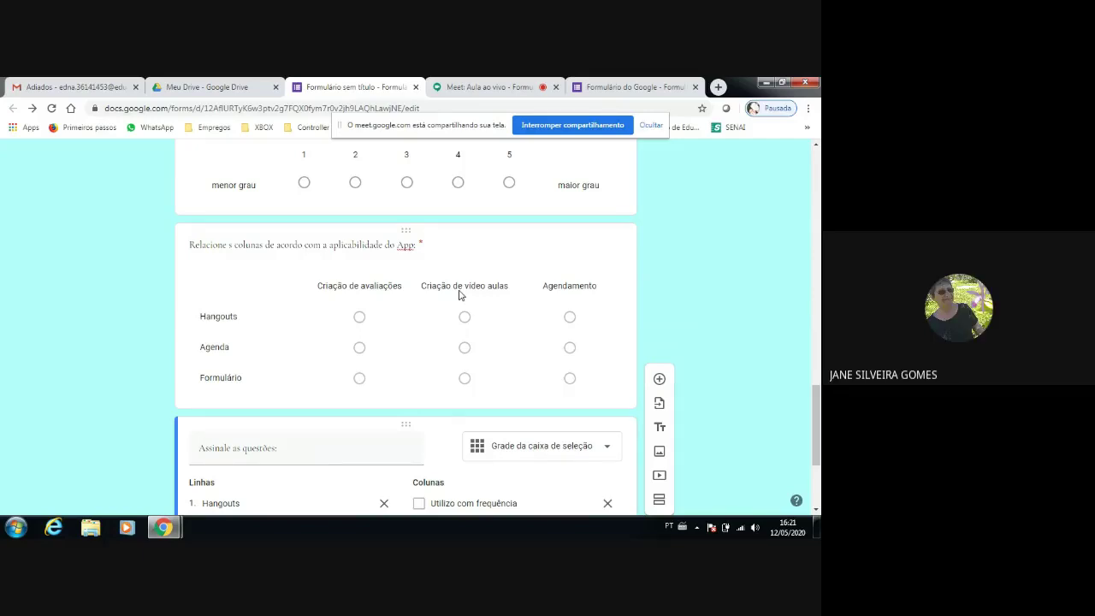
Check the chat of the Meet live class and return to the form being built.
click(476, 89)
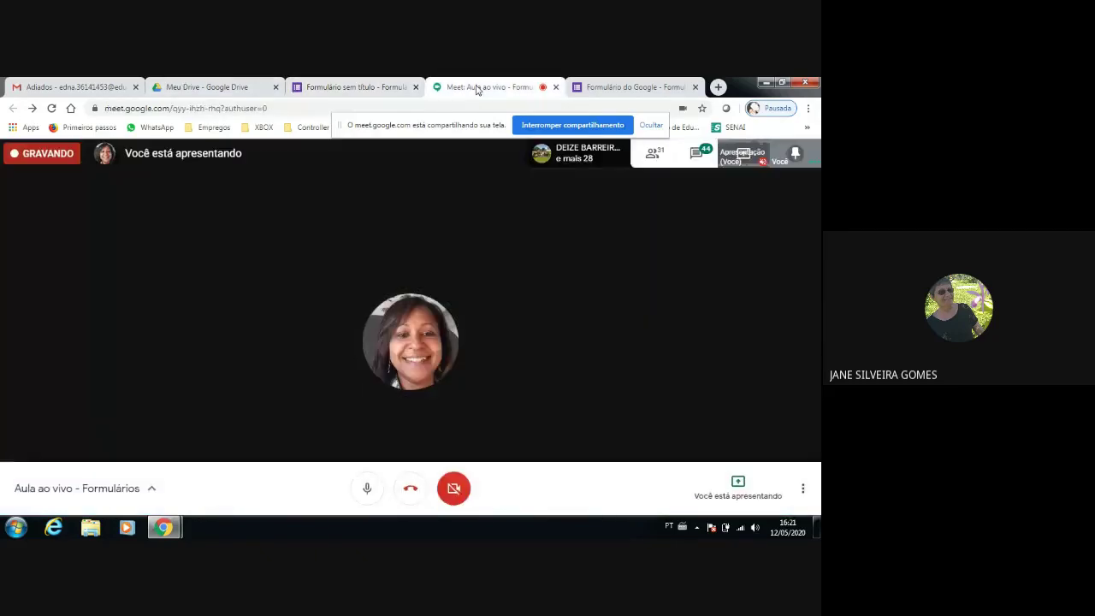
click(694, 155)
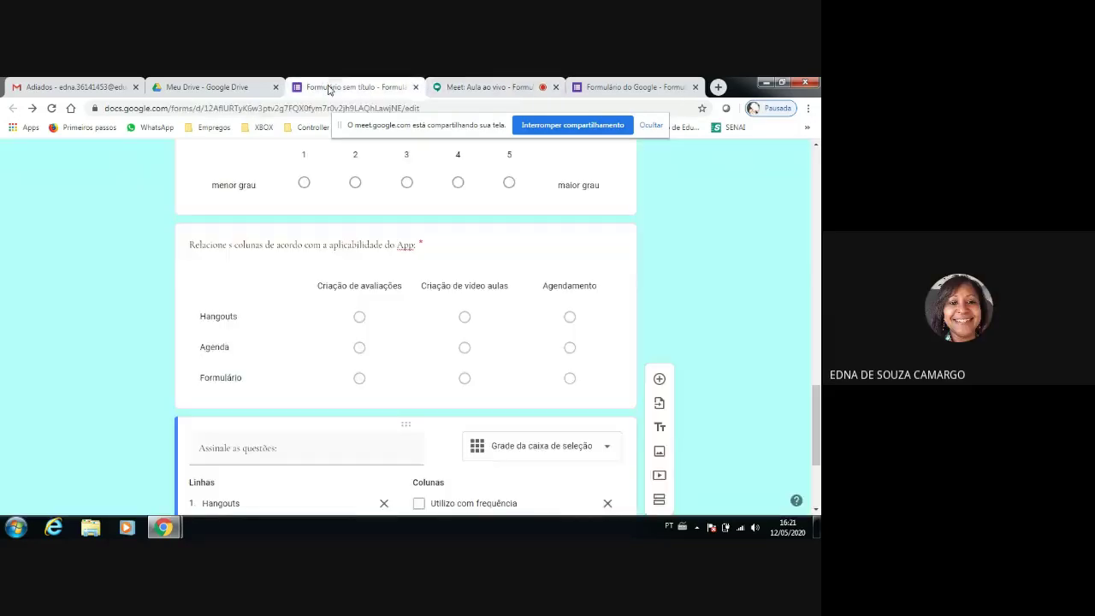
click(351, 88)
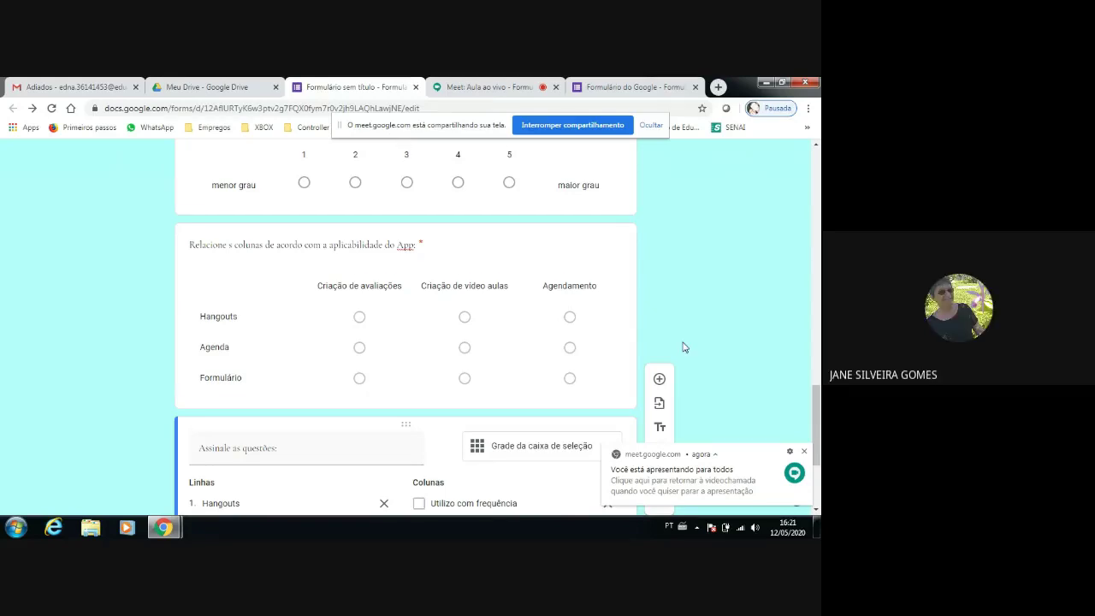
Review the checkbox grid "Assinale as questões:", the App matching grid and the satisfaction, technology and Apps questions before them.
scroll(683, 346, down, 1)
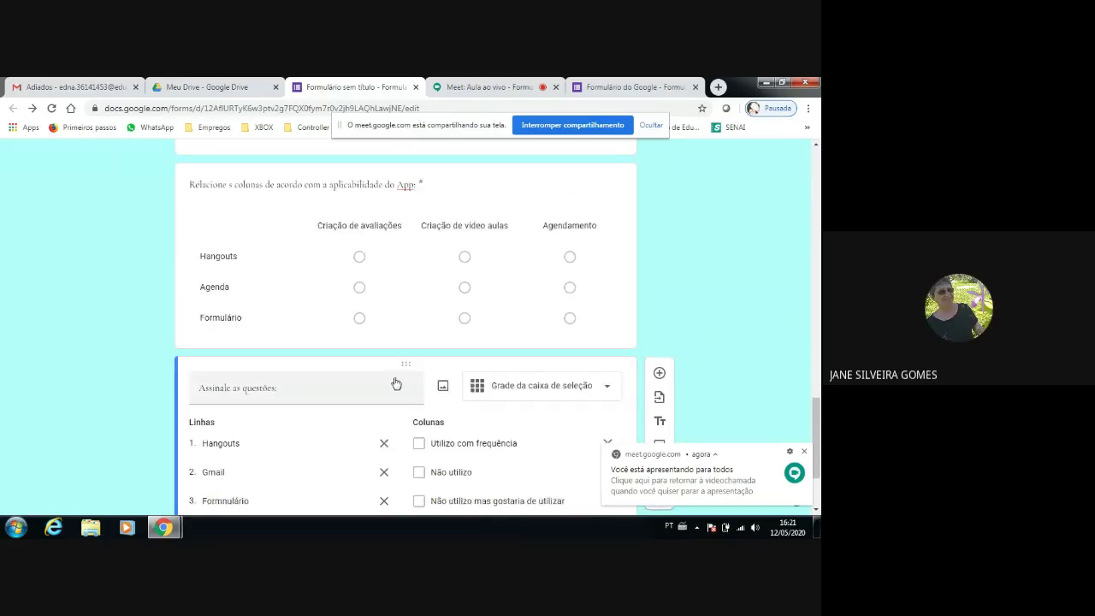
scroll(394, 383, down, 2)
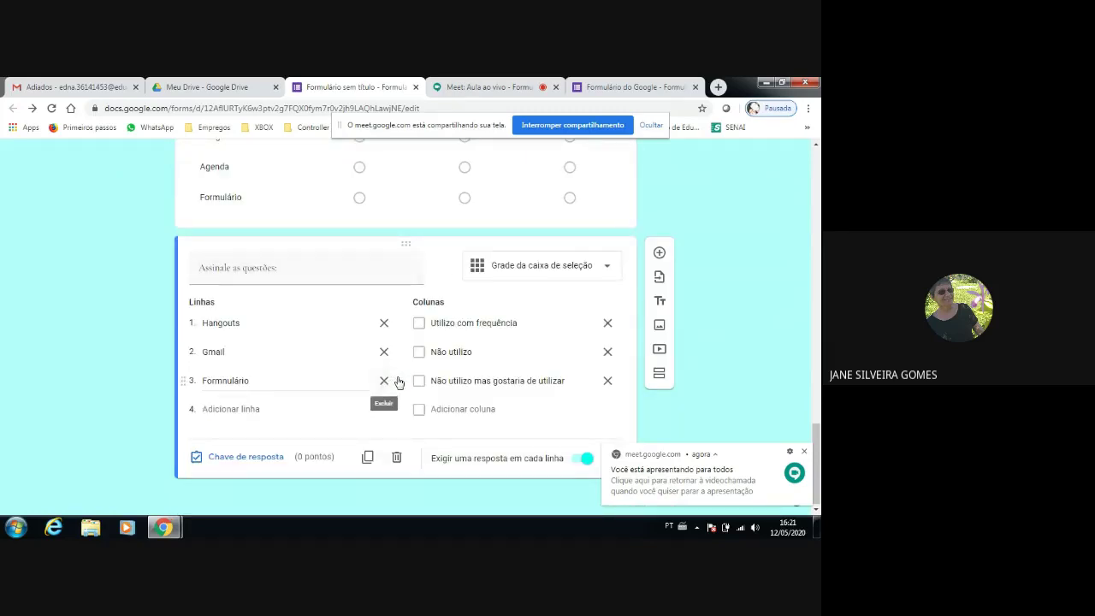
scroll(434, 385, up, 1)
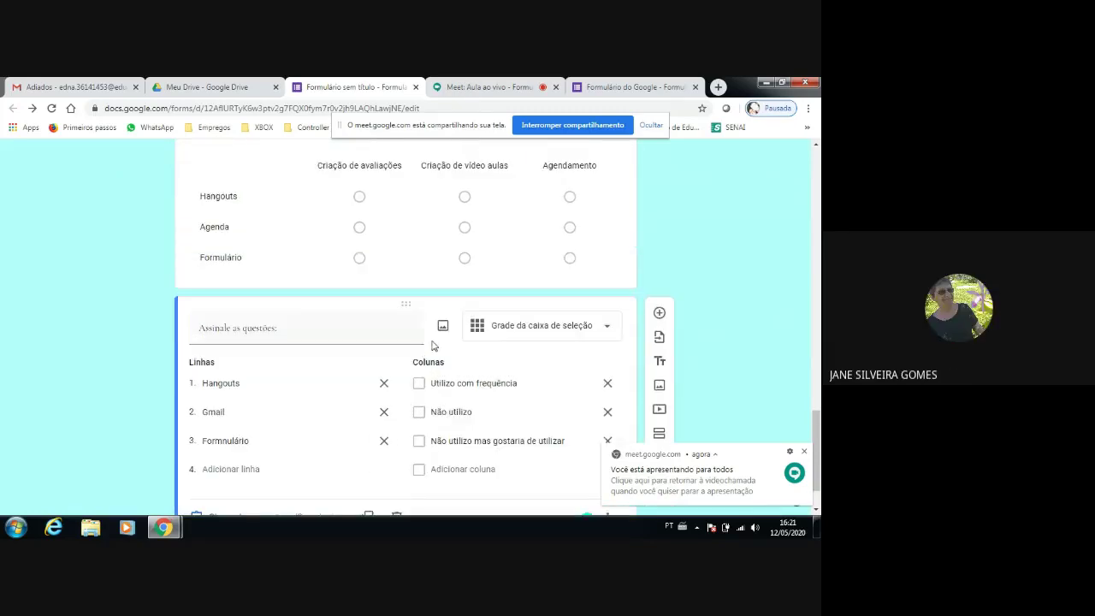
scroll(432, 345, up, 3)
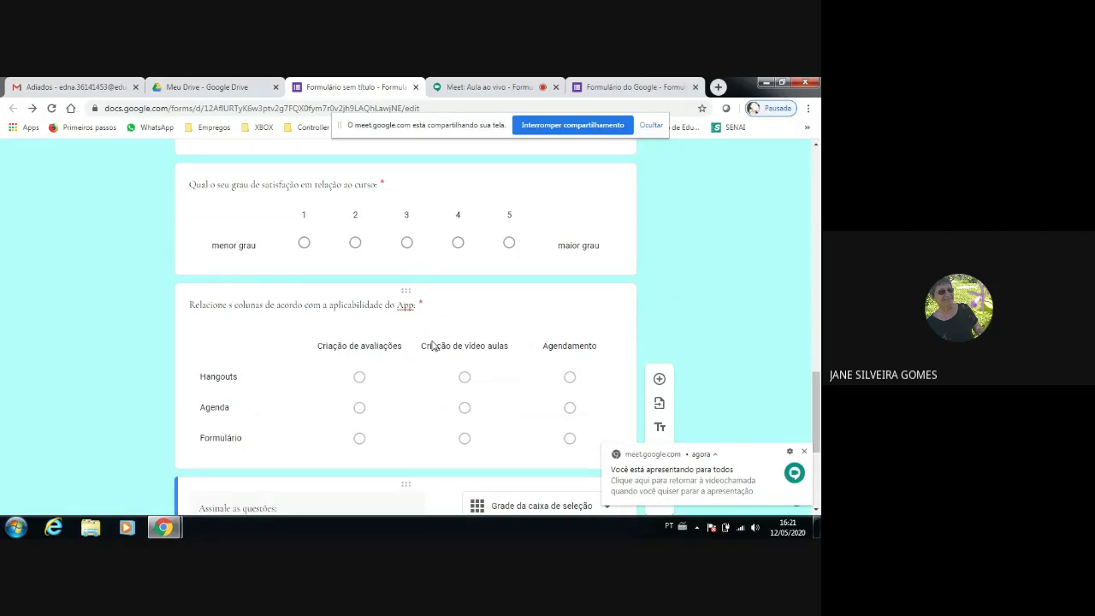
scroll(432, 344, up, 4)
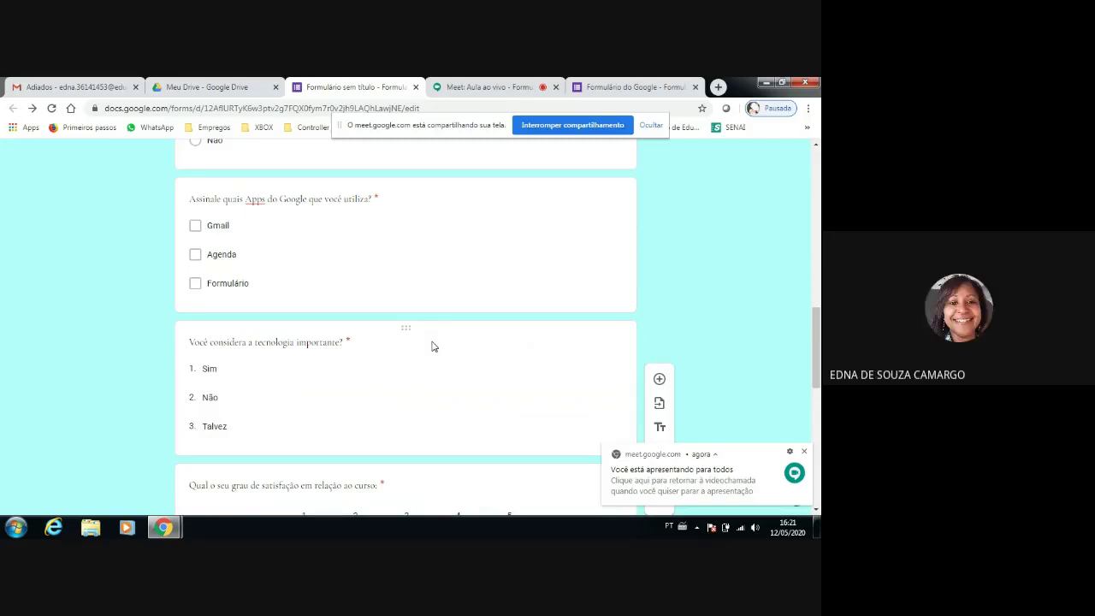
scroll(432, 346, down, 5)
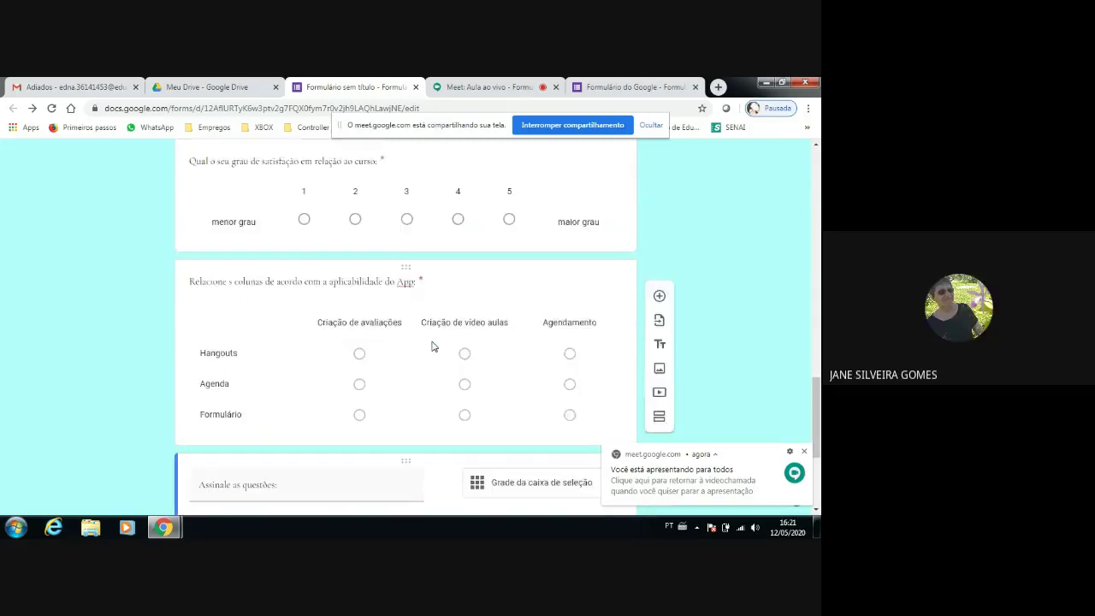
Open the App column-matching question for editing and inspect its extra options, such as limiting to one response per column.
click(466, 257)
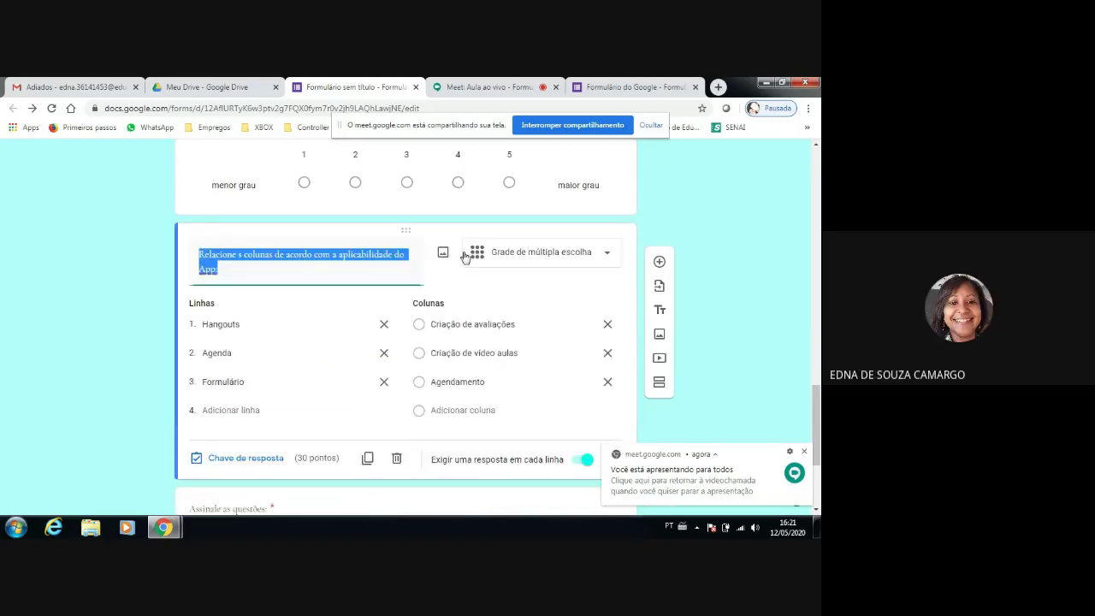
scroll(503, 394, down, 1)
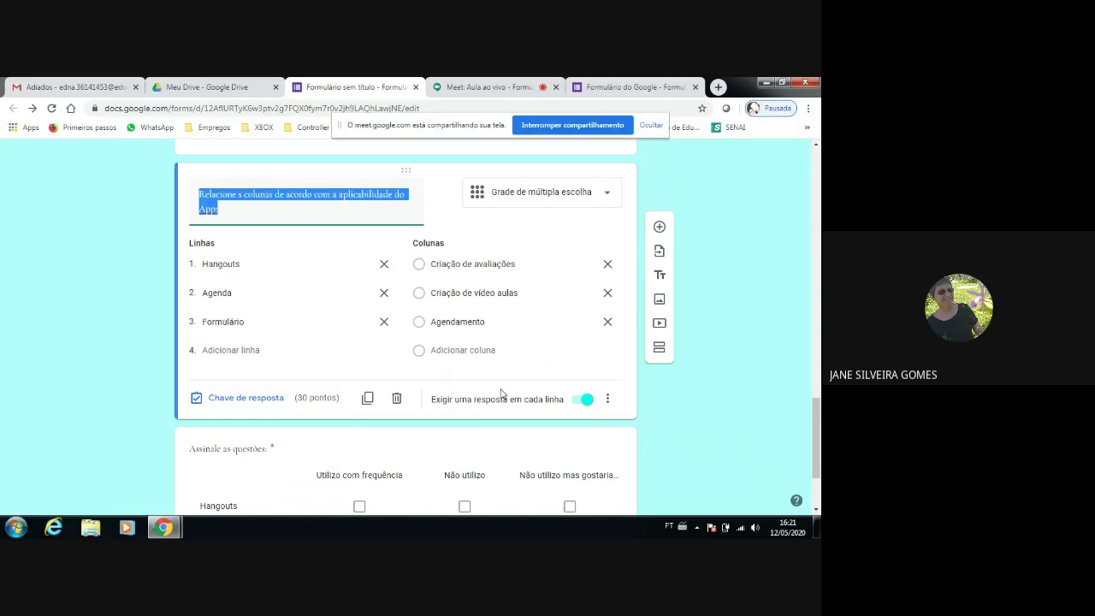
click(609, 402)
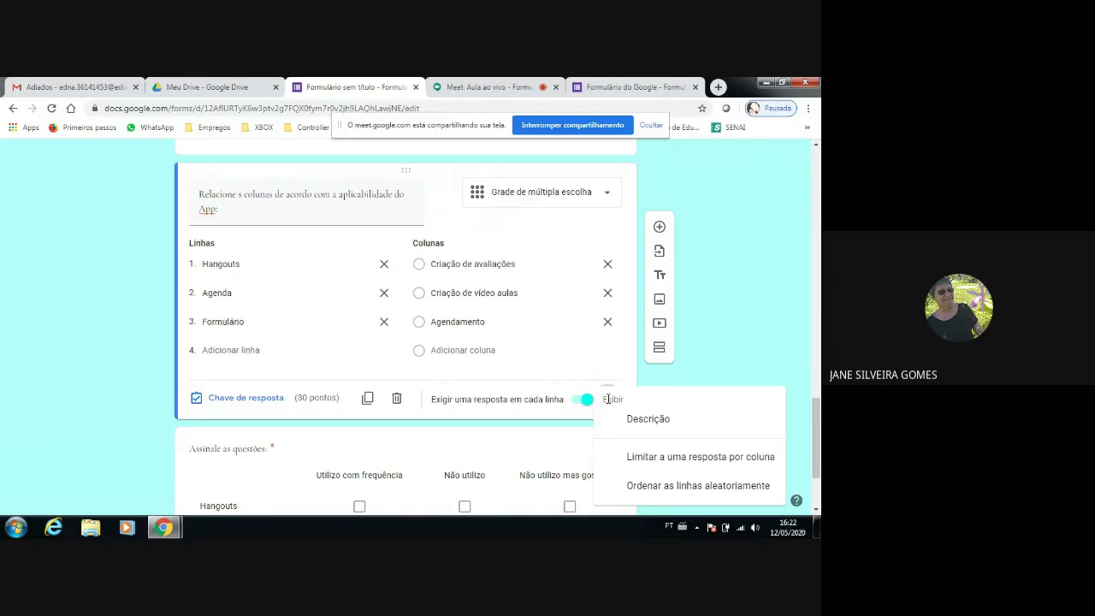
click(545, 377)
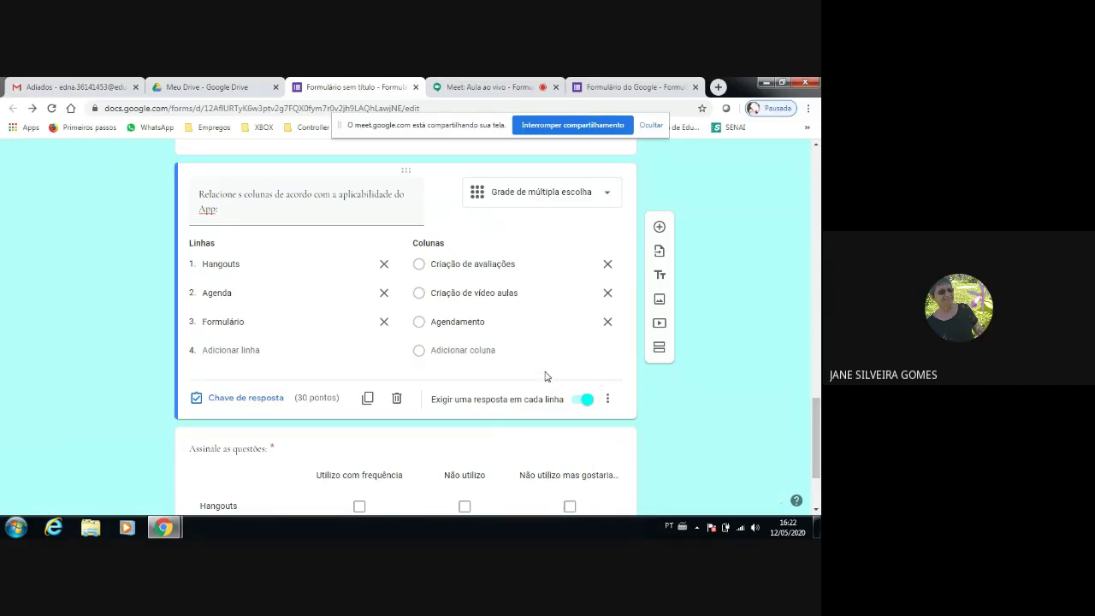
Inspect the App matching grid's extra options and its answer key with the points for each row.
click(606, 402)
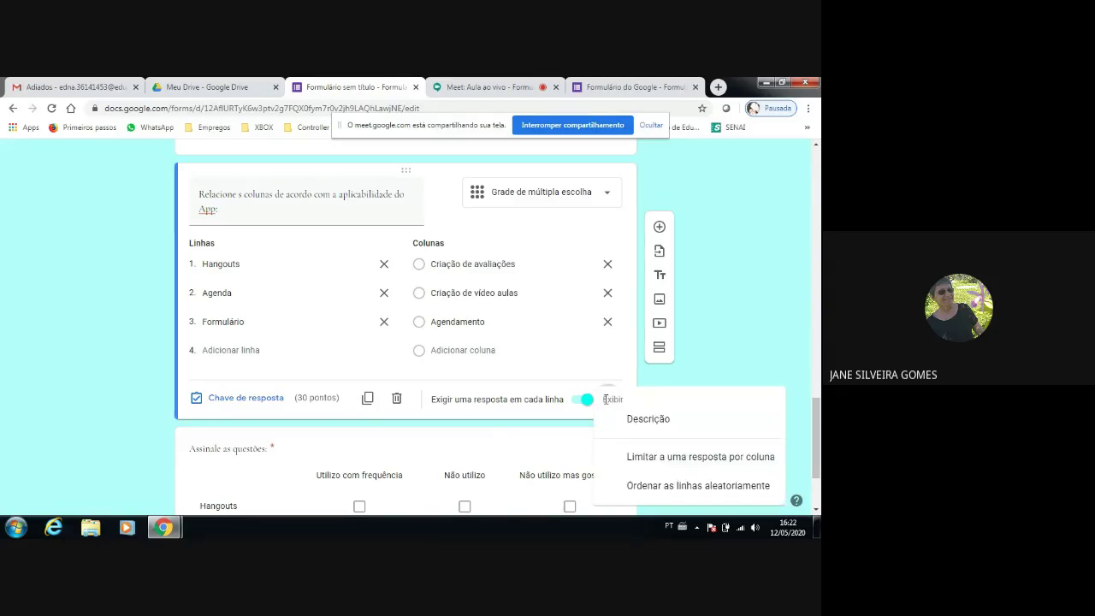
click(244, 399)
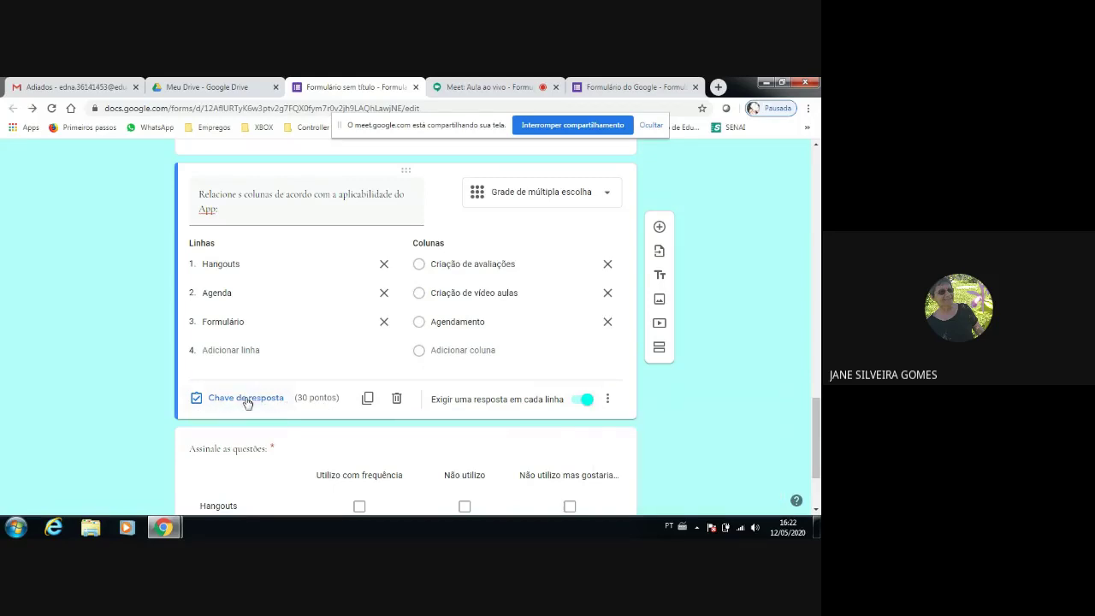
click(247, 399)
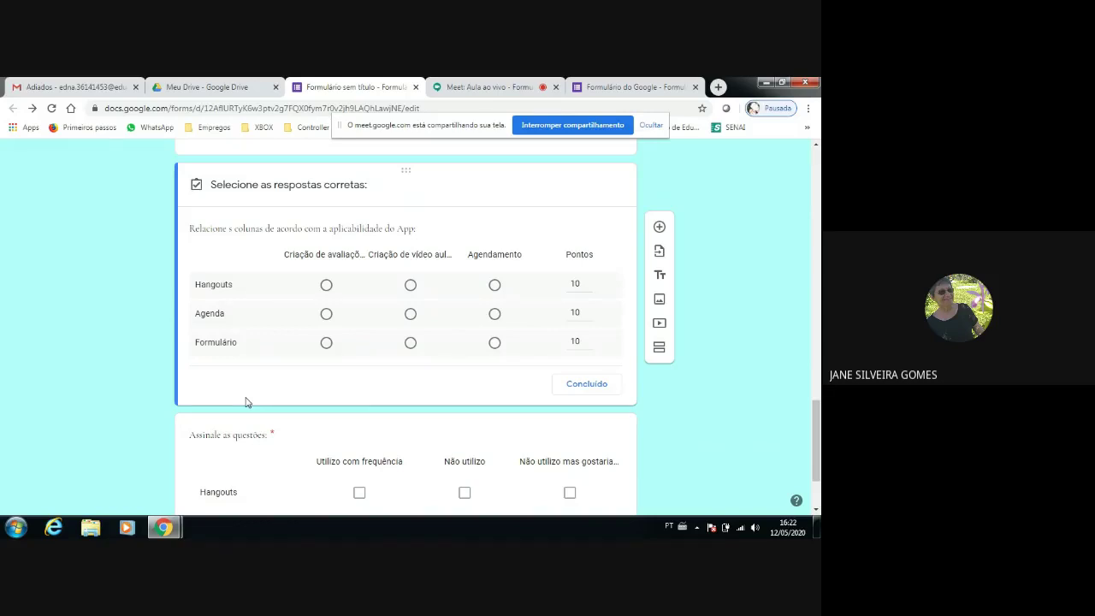
scroll(534, 400, down, 1)
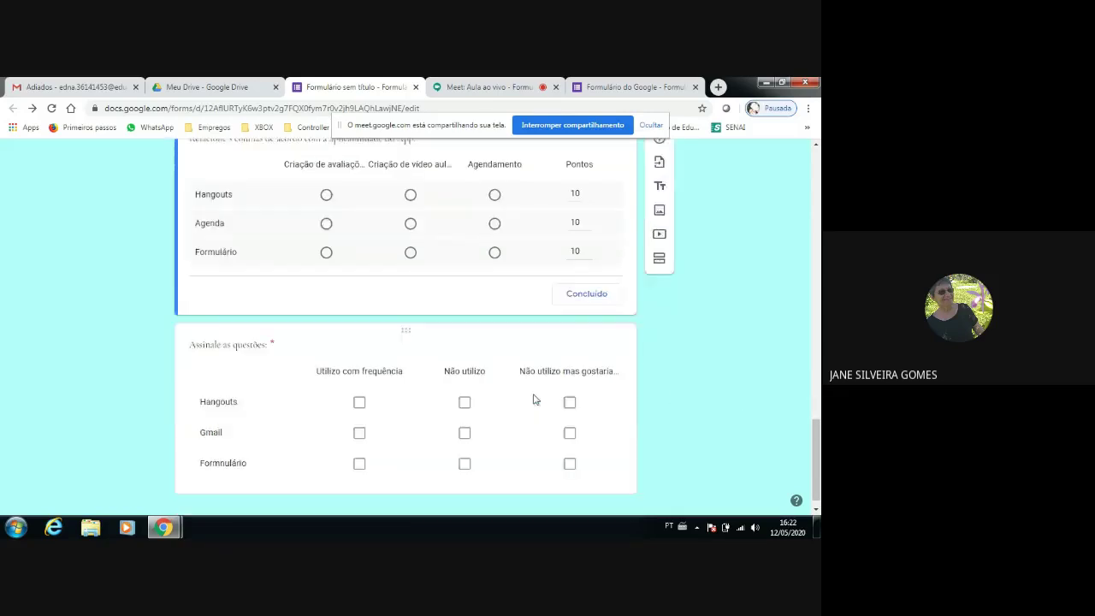
click(603, 285)
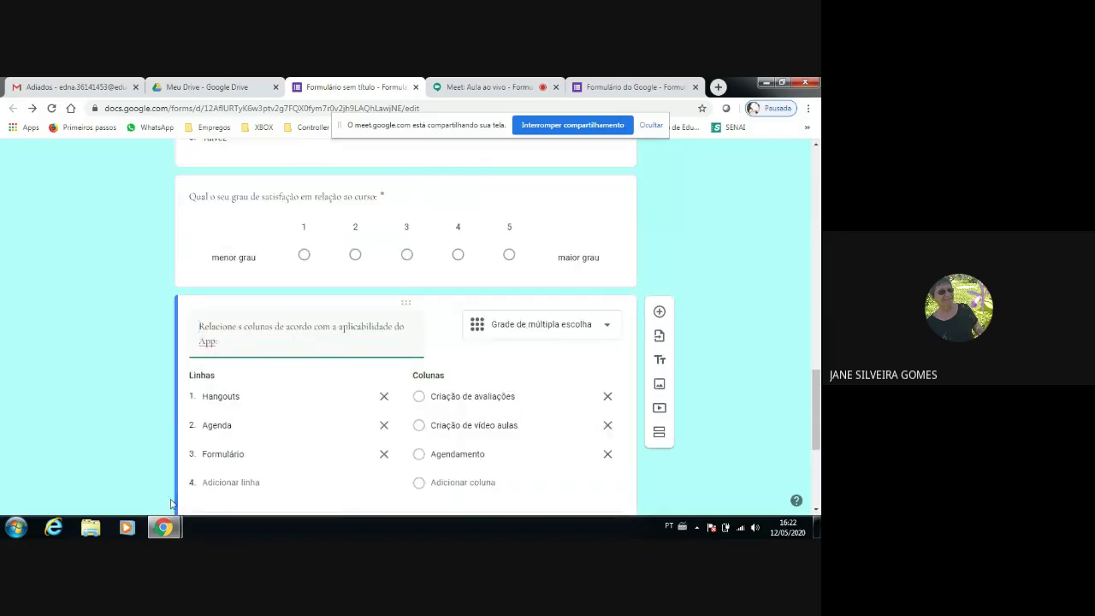
scroll(386, 391, down, 2)
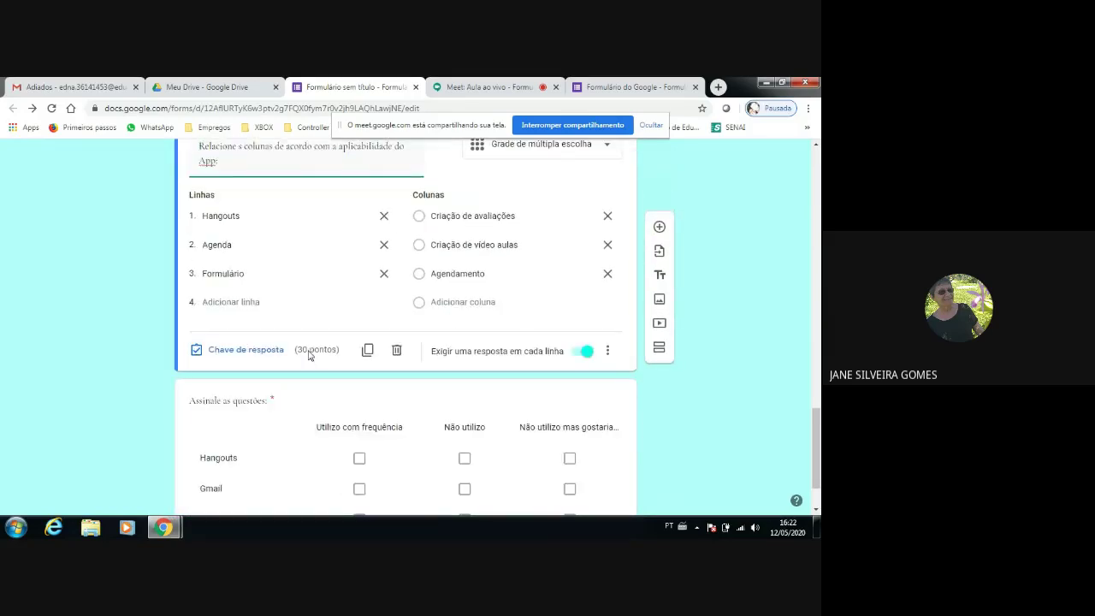
Set the App grid's answer key: Hangouts to Criação de vídeo aulas, Agenda to Agendamento and Formulário to Criação de avaliações.
click(246, 350)
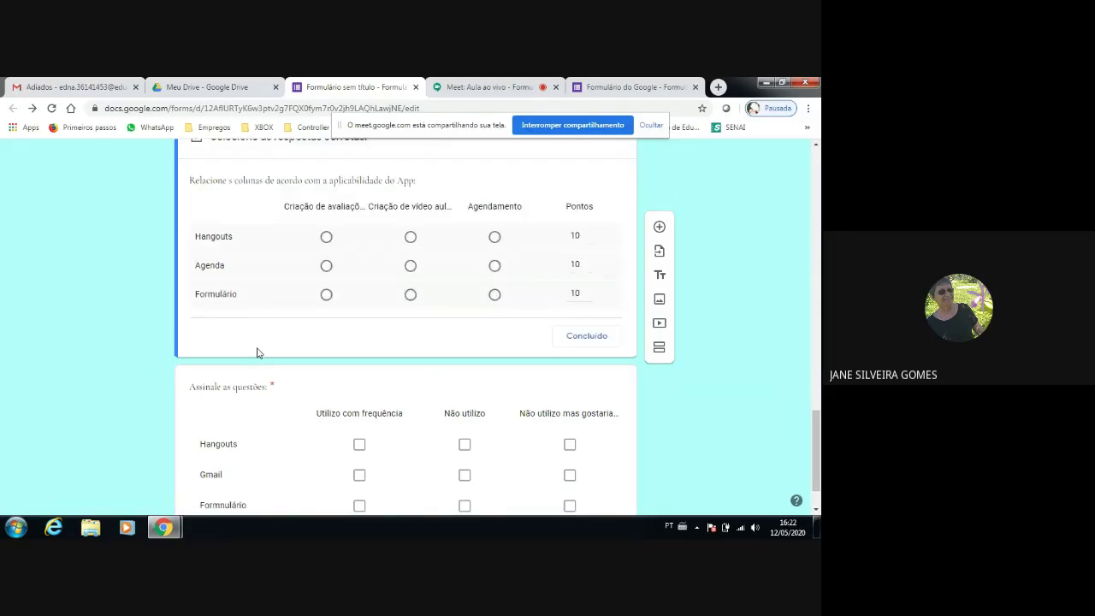
scroll(259, 355, up, 1)
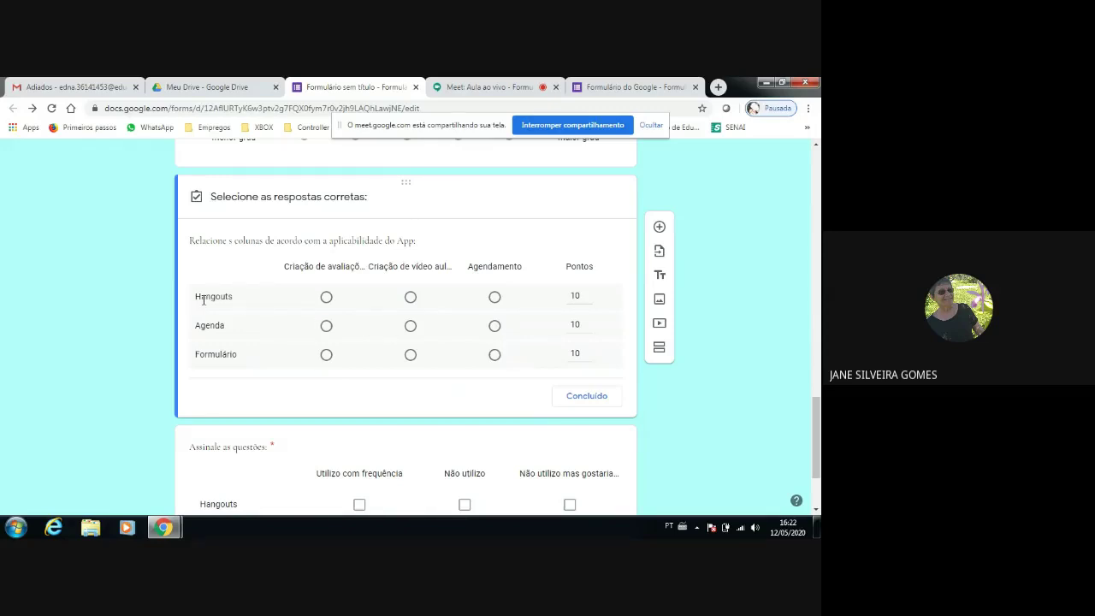
click(411, 297)
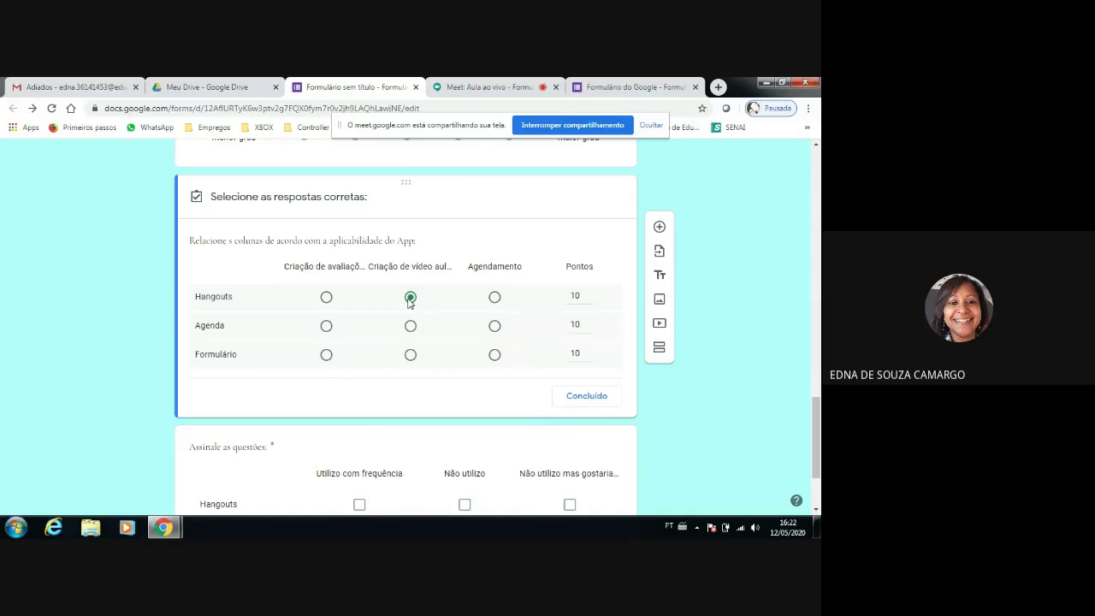
click(495, 326)
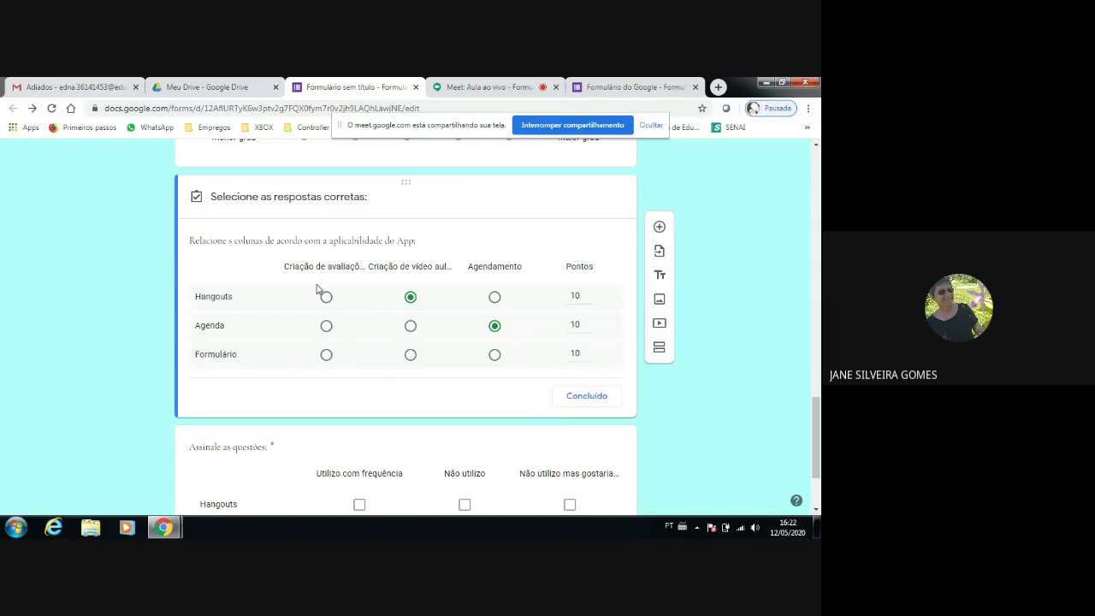
click(326, 355)
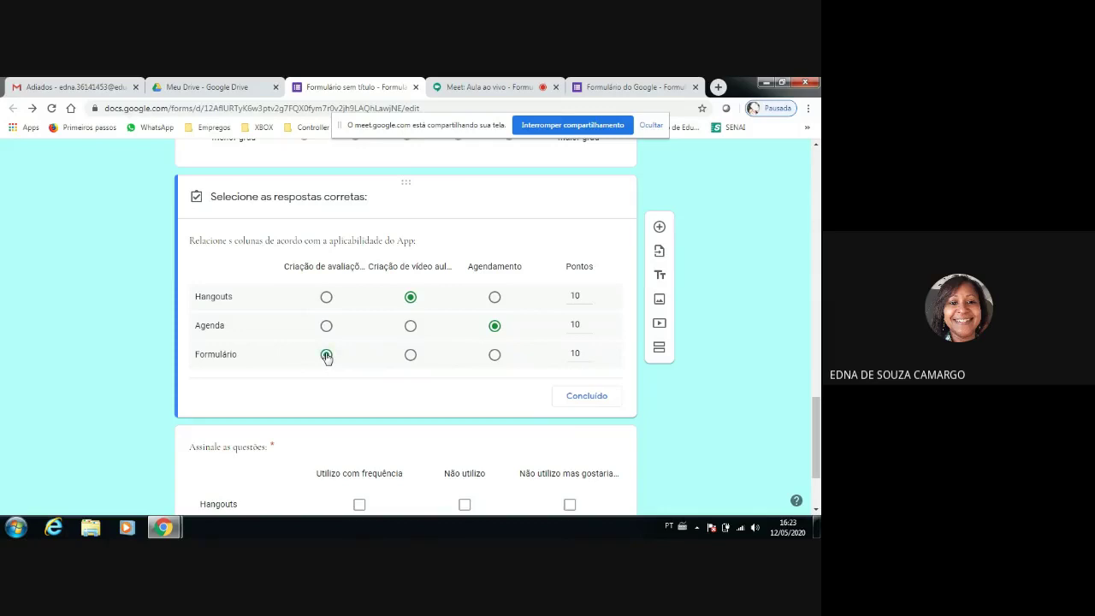
click(582, 398)
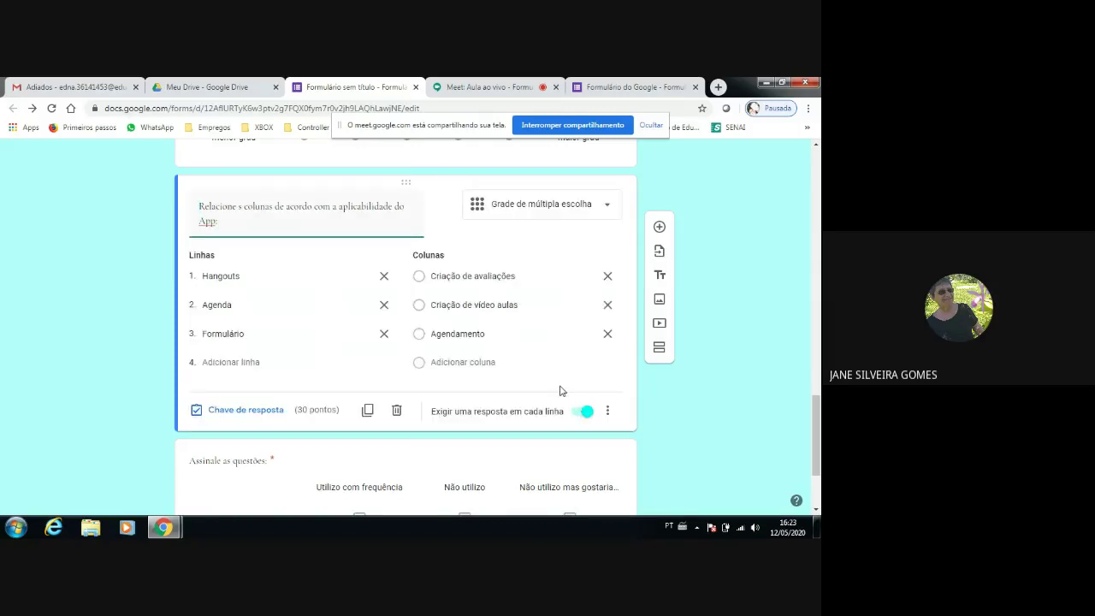
View the App grid's extra options again and check the chat of the Meet live class.
click(609, 419)
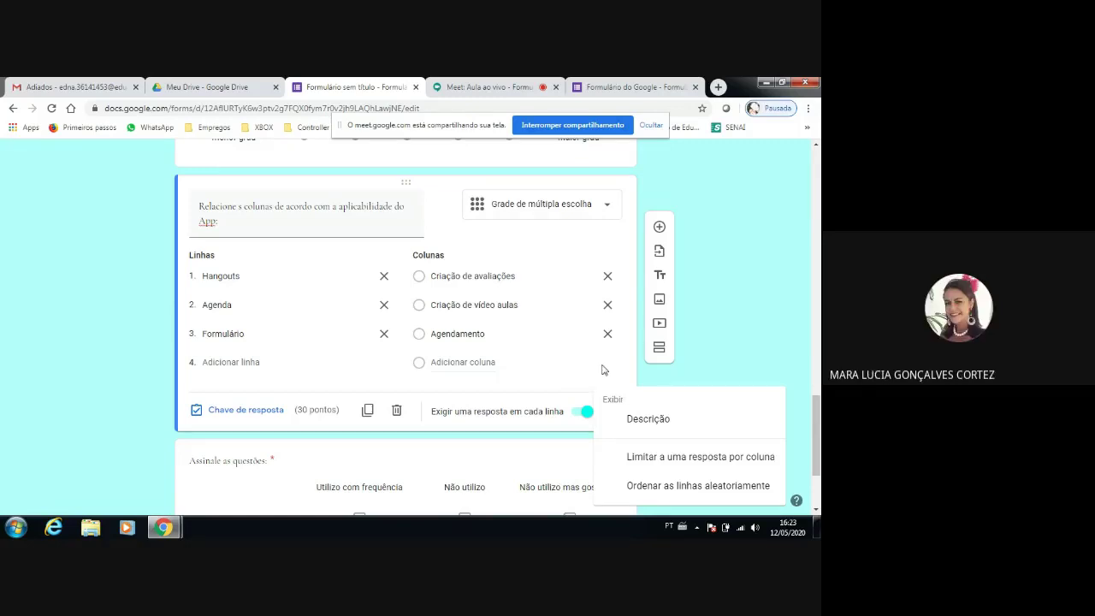
click(702, 380)
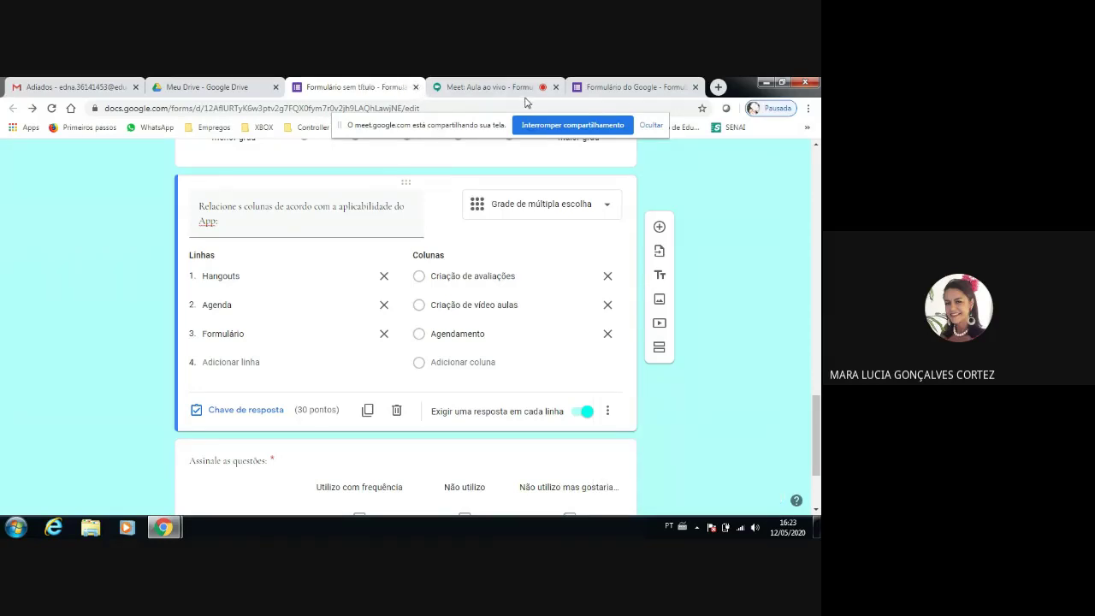
click(496, 87)
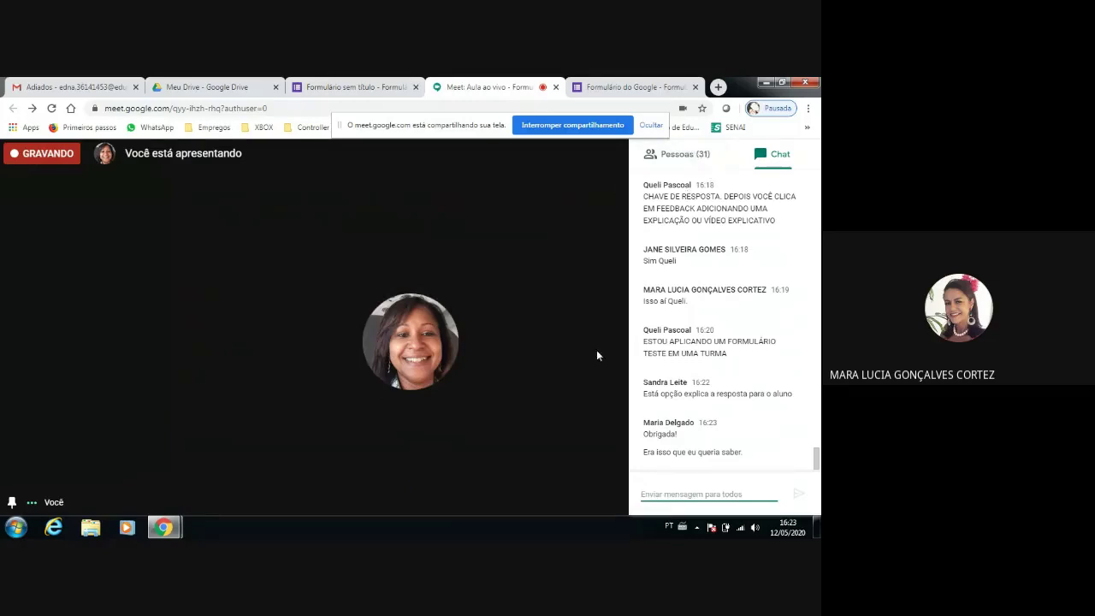
click(530, 434)
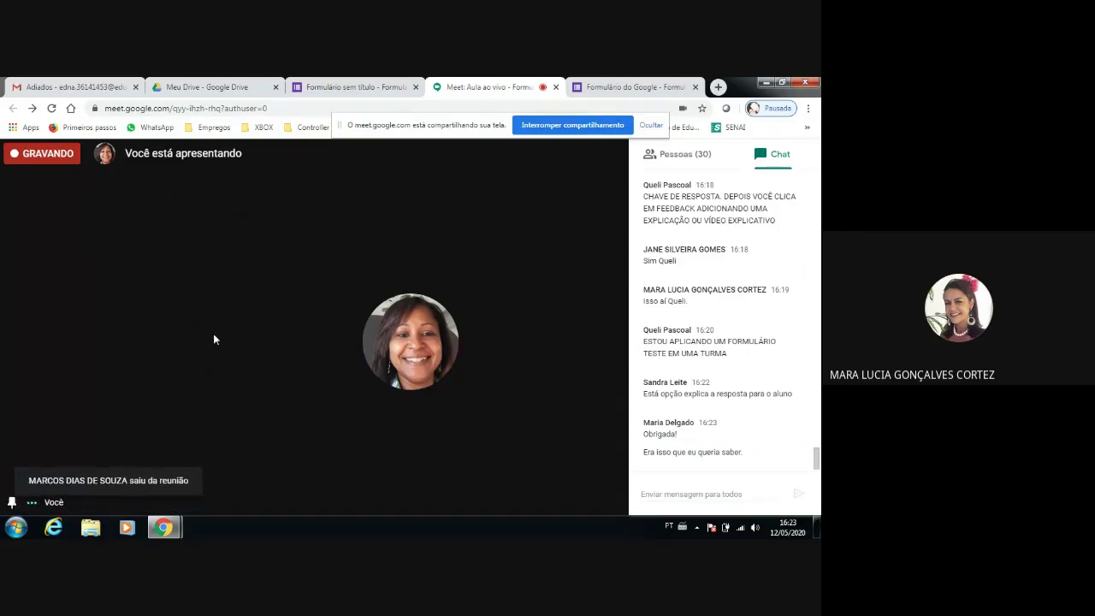
Show the Meet live class in full screen and stop the screen presentation.
key(F11)
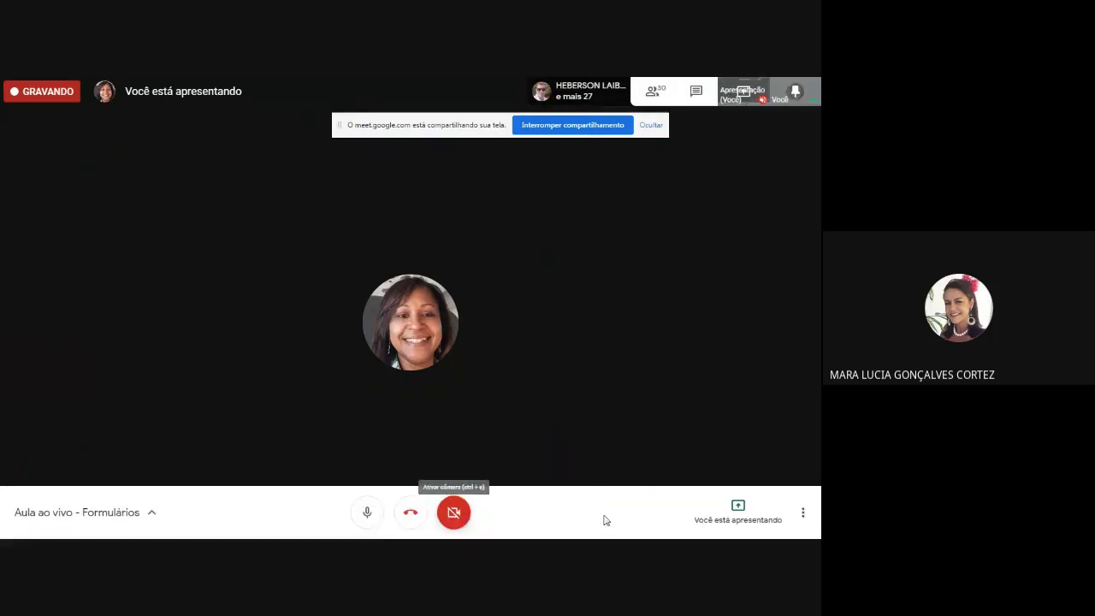
click(738, 508)
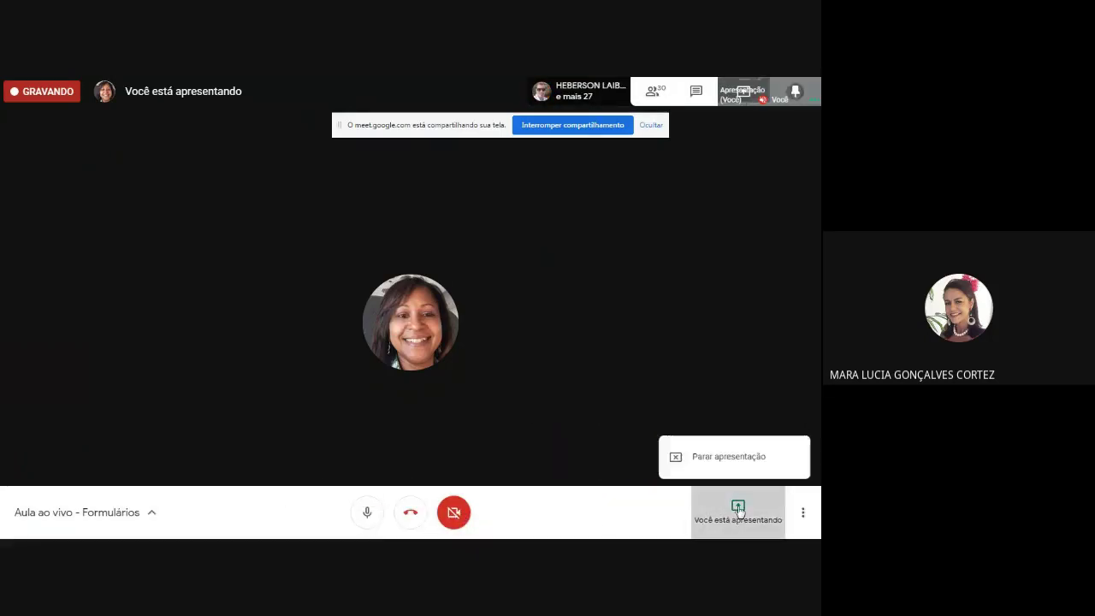
click(724, 457)
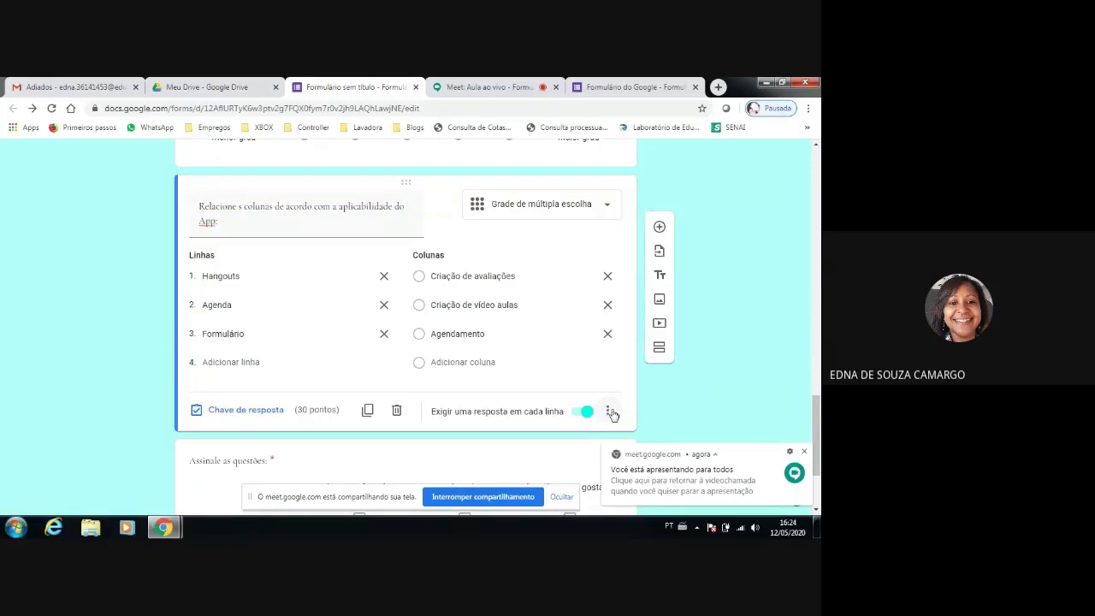
Inspect the App grid's options for a description, one response per column and random row order.
click(611, 414)
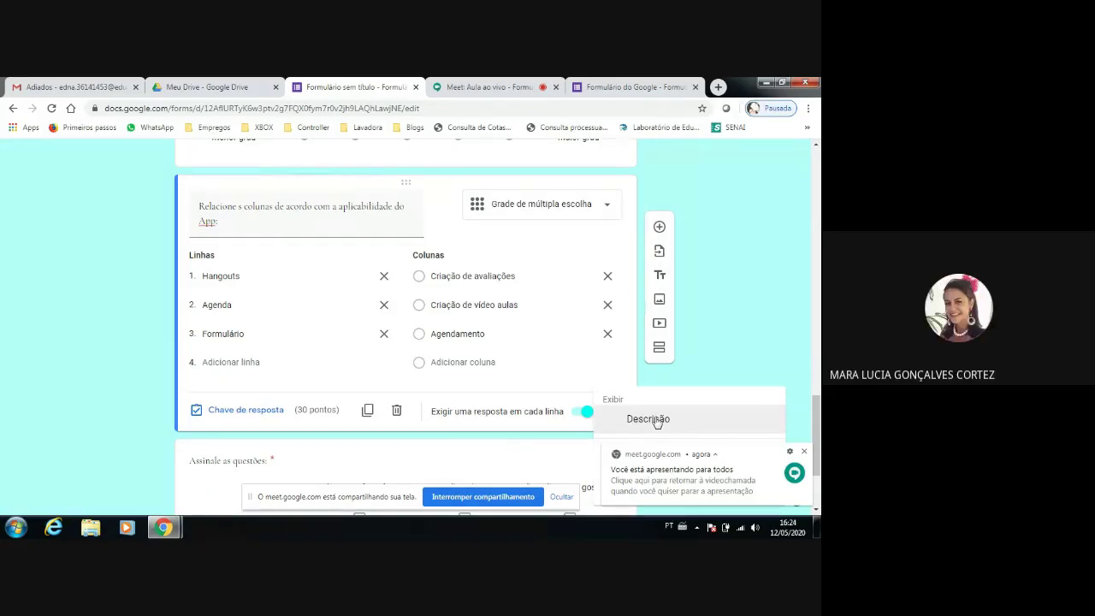
scroll(664, 411, down, 2)
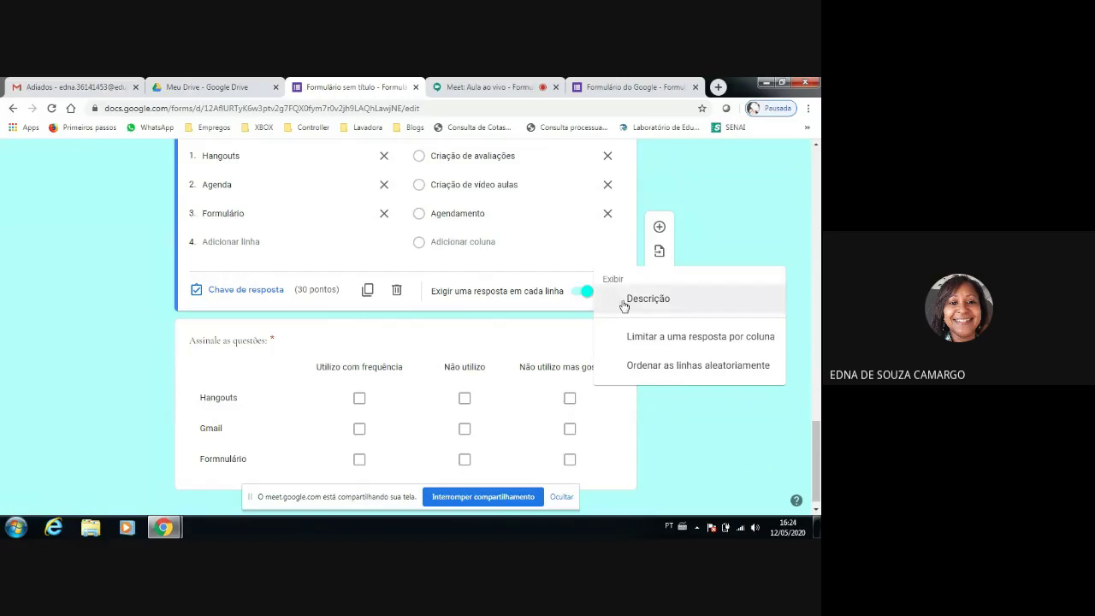
click(579, 249)
scroll(579, 249, up, 2)
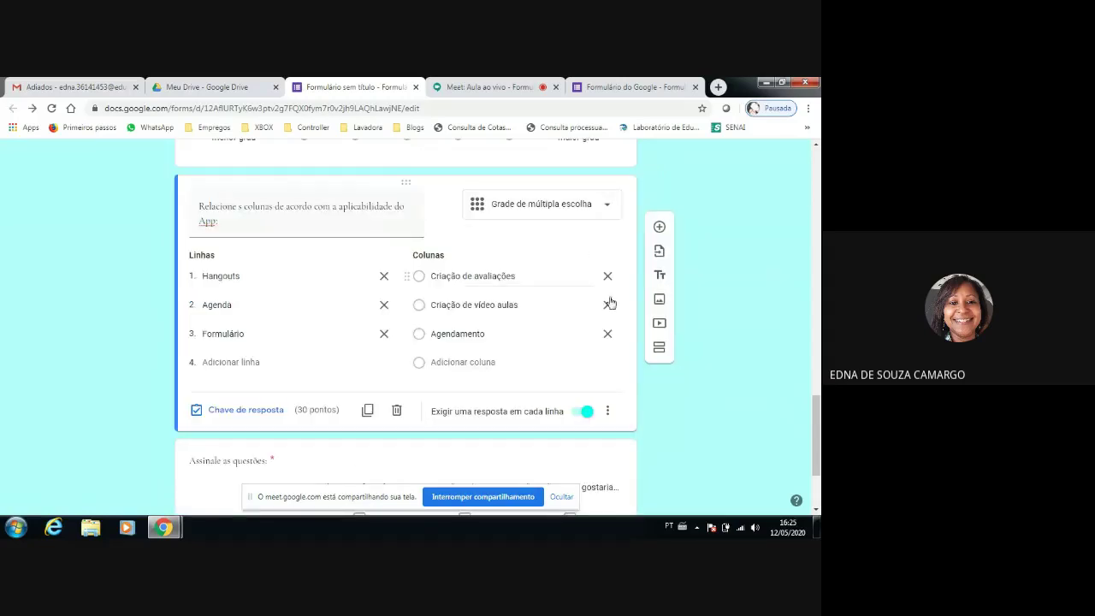
click(609, 414)
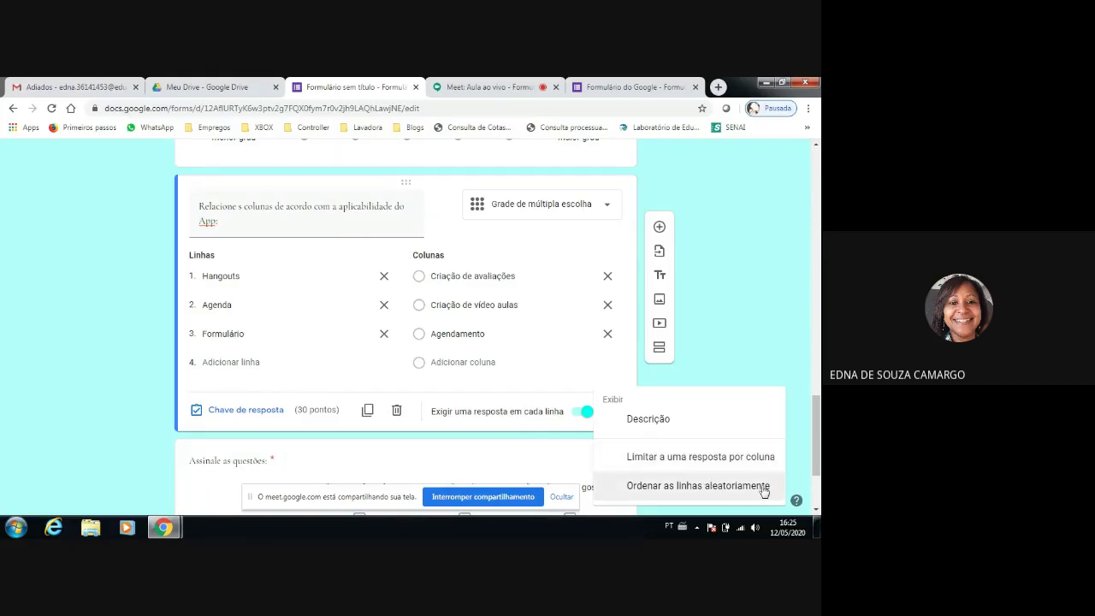
click(716, 370)
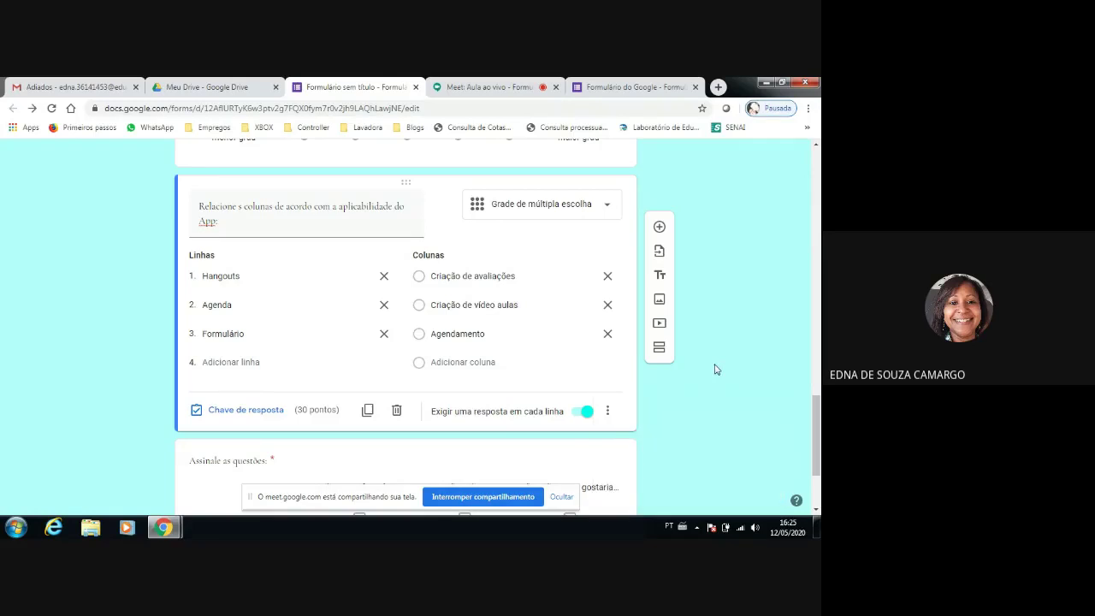
Close the form being built and stop presenting the screen in the Meet live class.
click(416, 88)
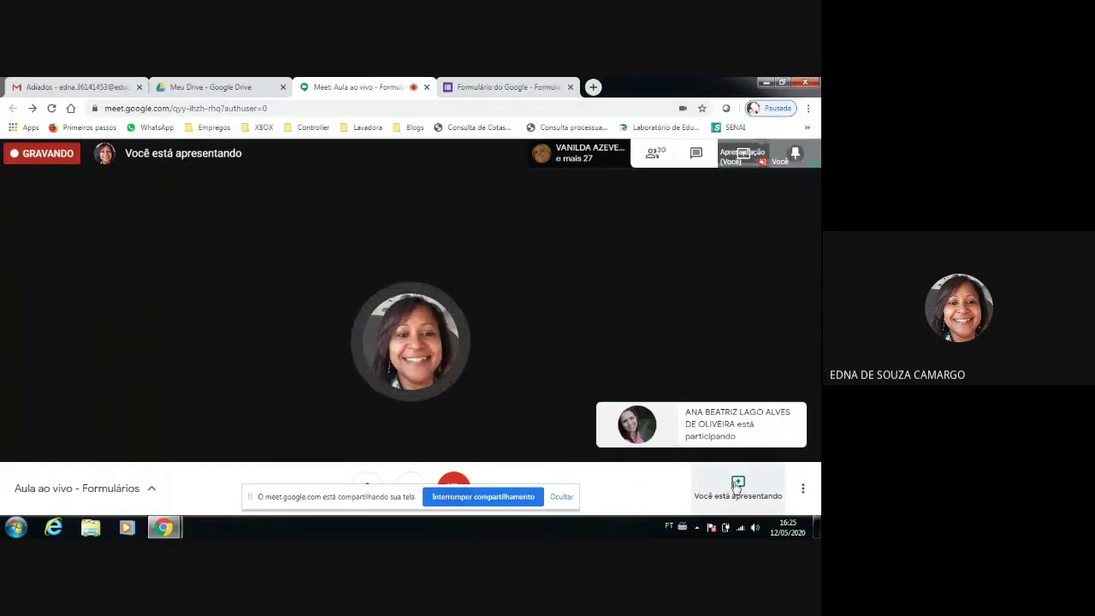
click(737, 485)
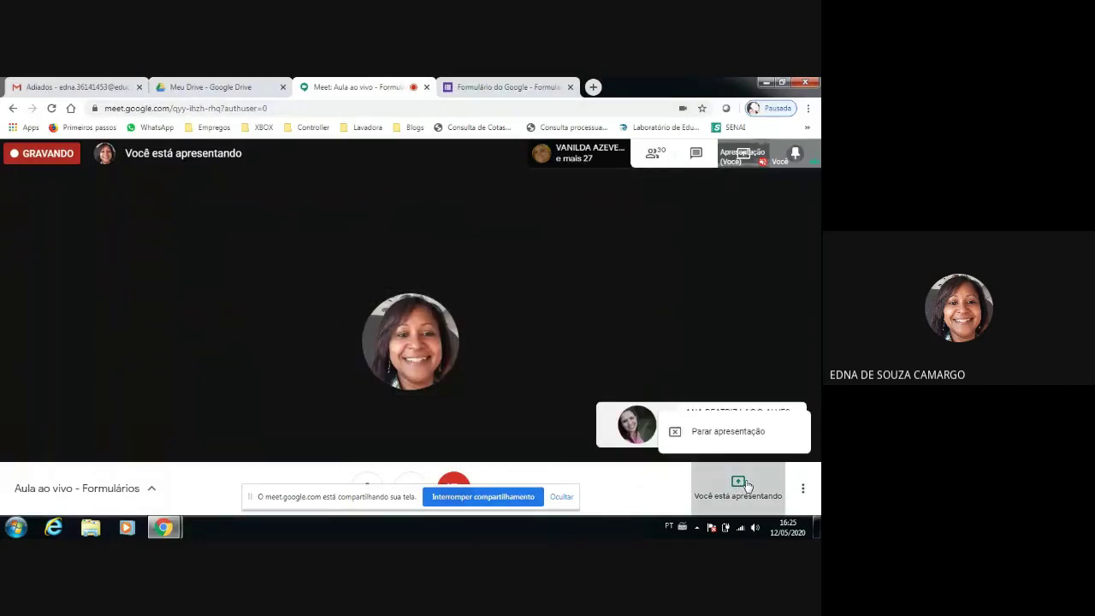
click(709, 431)
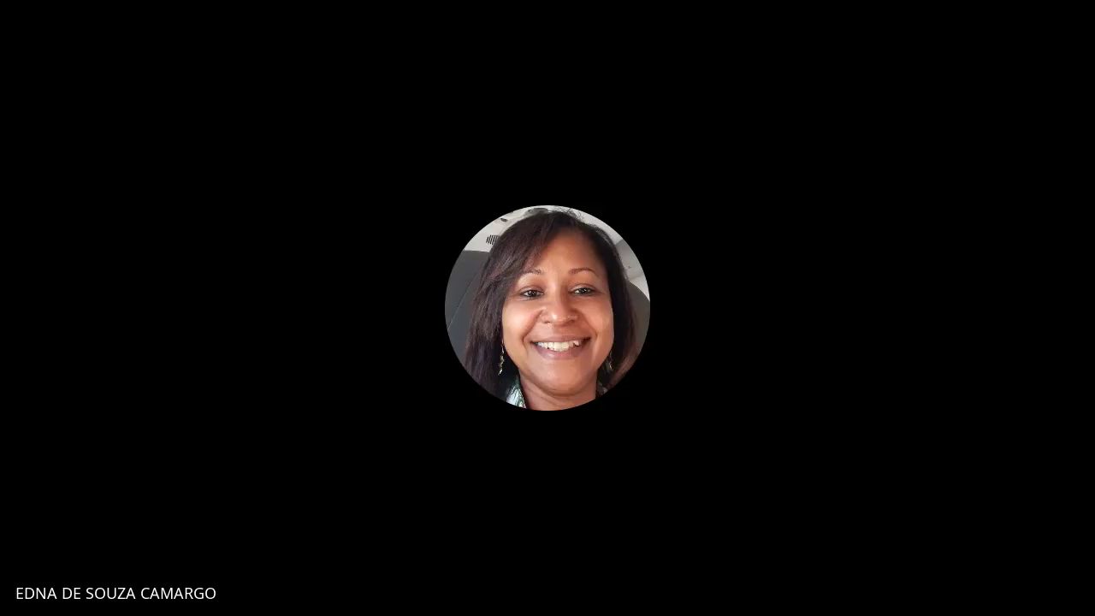